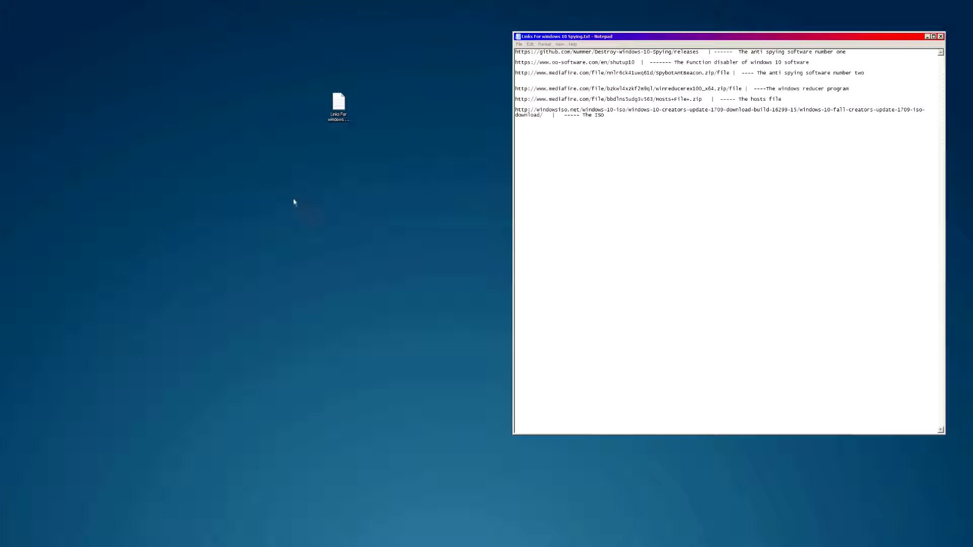
- Select the full windowsiso.net Windows 10 ISO address on the links file's last line
{"action": "left_click_drag", "start_coordinate": [337, 107], "coordinate": [363, 150]}
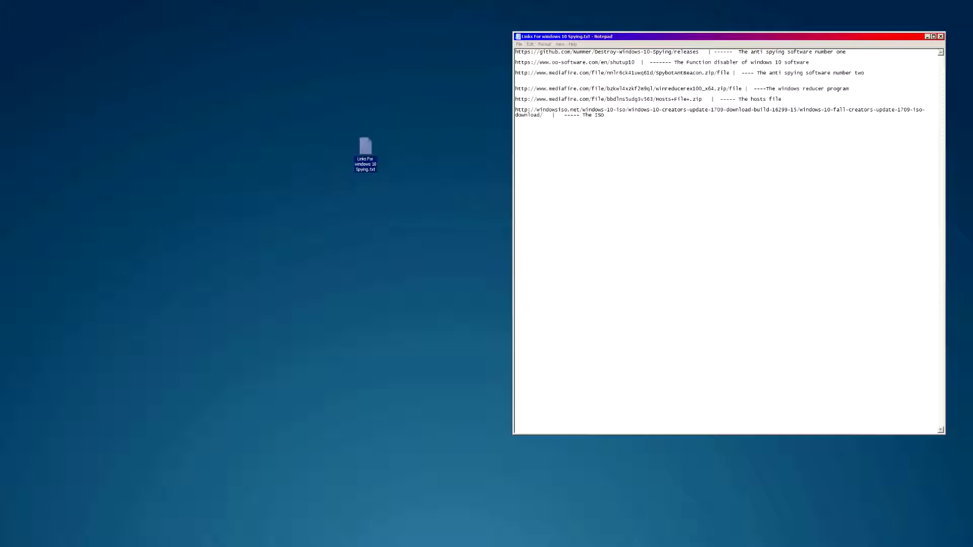
{"action": "left_click_drag", "start_coordinate": [858, 92], "coordinate": [865, 72]}
{"action": "left_click", "coordinate": [761, 72]}
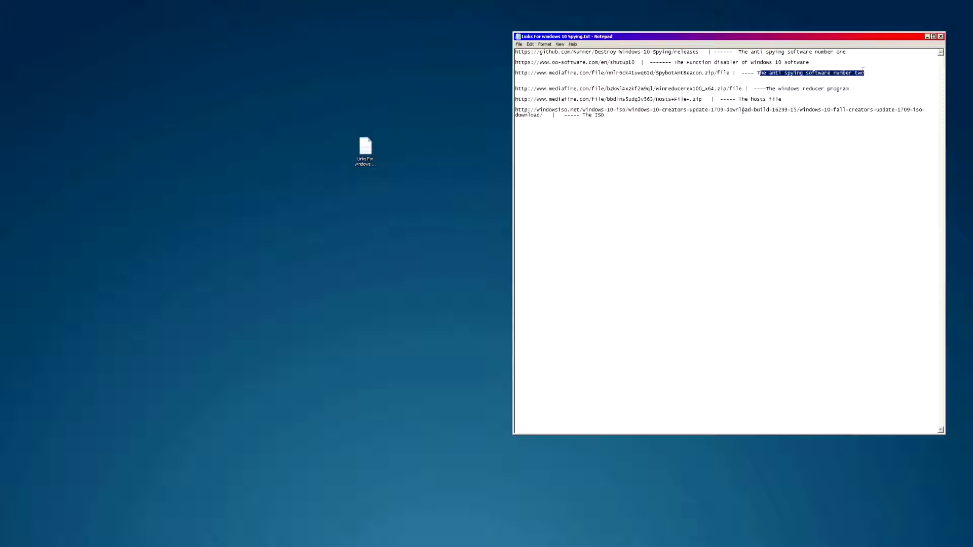
{"action": "left_click_drag", "start_coordinate": [732, 99], "coordinate": [782, 100]}
{"action": "left_click", "coordinate": [737, 100]}
{"action": "left_click", "coordinate": [662, 114]}
{"action": "left_click_drag", "start_coordinate": [680, 111], "coordinate": [630, 117]}
{"action": "left_click", "coordinate": [629, 117]}
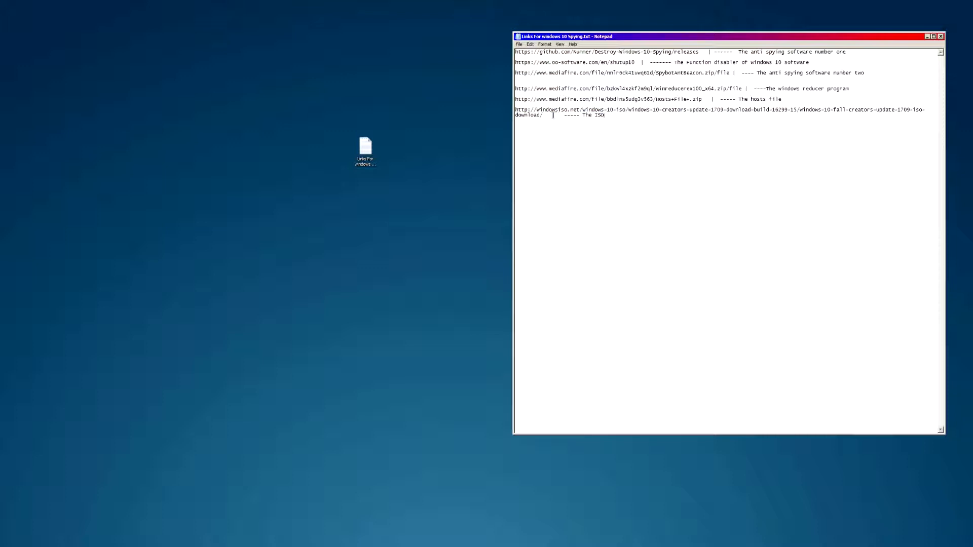
{"action": "left_click_drag", "start_coordinate": [544, 115], "coordinate": [495, 108]}
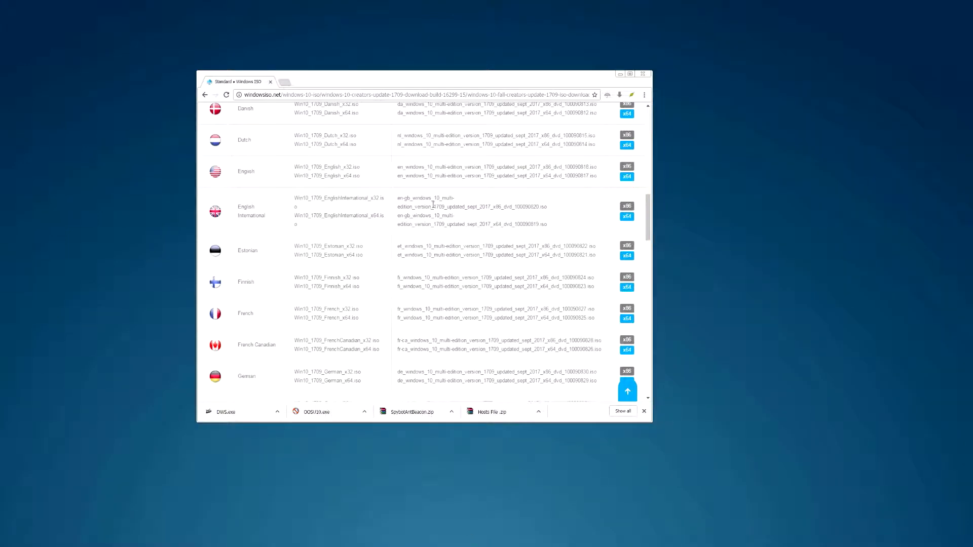
- Scroll the ISO language list and open the Fall Creators download page in a new tab
{"action": "scroll", "coordinate": [374, 233], "scroll_direction": "up", "scroll_amount": 5}
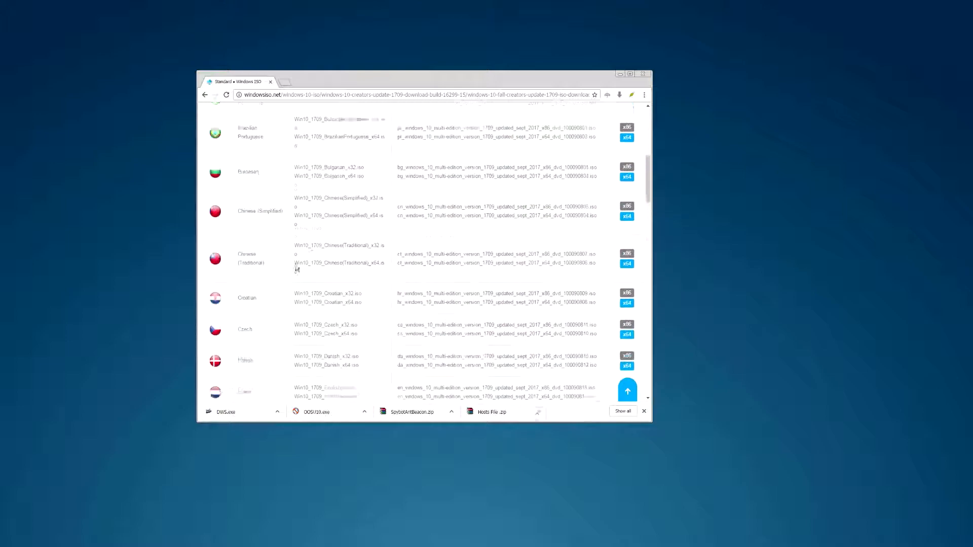
{"action": "scroll", "coordinate": [281, 258], "scroll_direction": "down", "scroll_amount": 5}
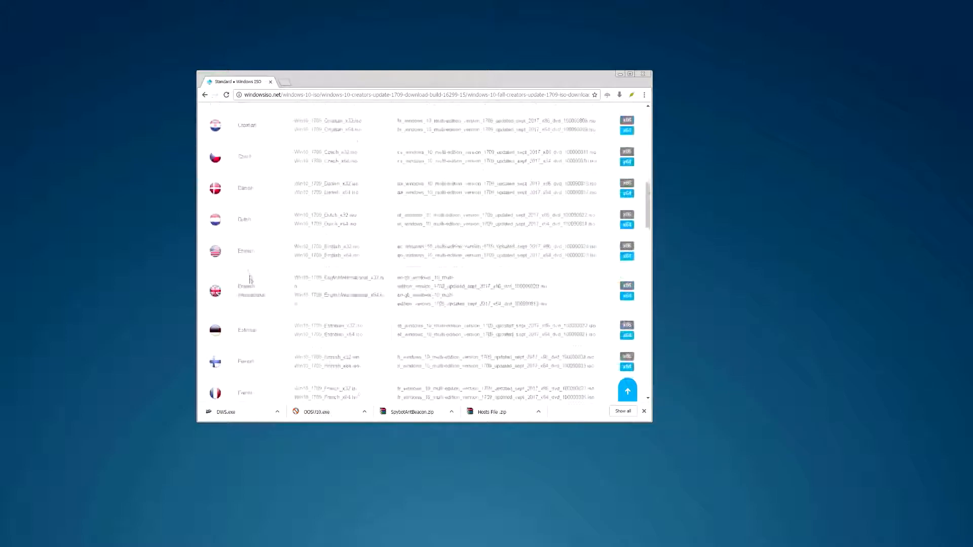
{"action": "left_click", "coordinate": [628, 257]}
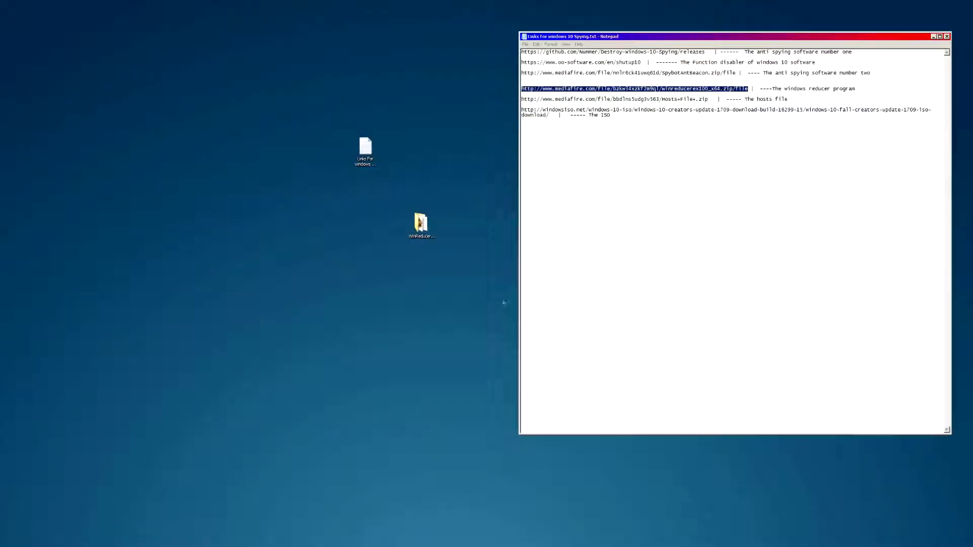
- Open the WinReducerEX100_x64 folder and place its window over Notepad
{"action": "double_click", "coordinate": [421, 223]}
{"action": "left_click_drag", "start_coordinate": [289, 20], "coordinate": [800, 113]}
{"action": "left_click", "coordinate": [421, 223]}
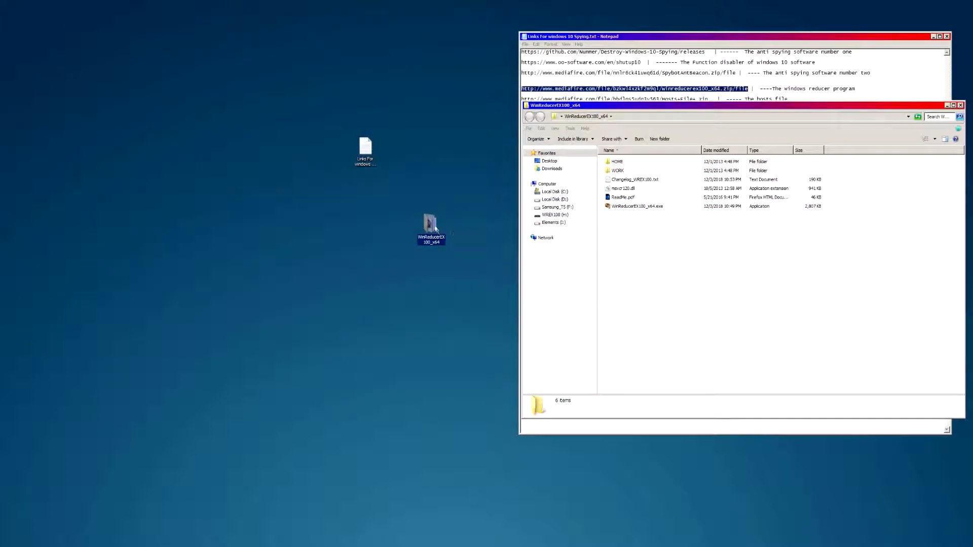
- Launch WinReducerEX100_x64.exe with admin rights and decline edition activation
{"action": "left_click", "coordinate": [631, 208]}
{"action": "double_click", "coordinate": [631, 208]}
{"action": "left_click", "coordinate": [767, 285]}
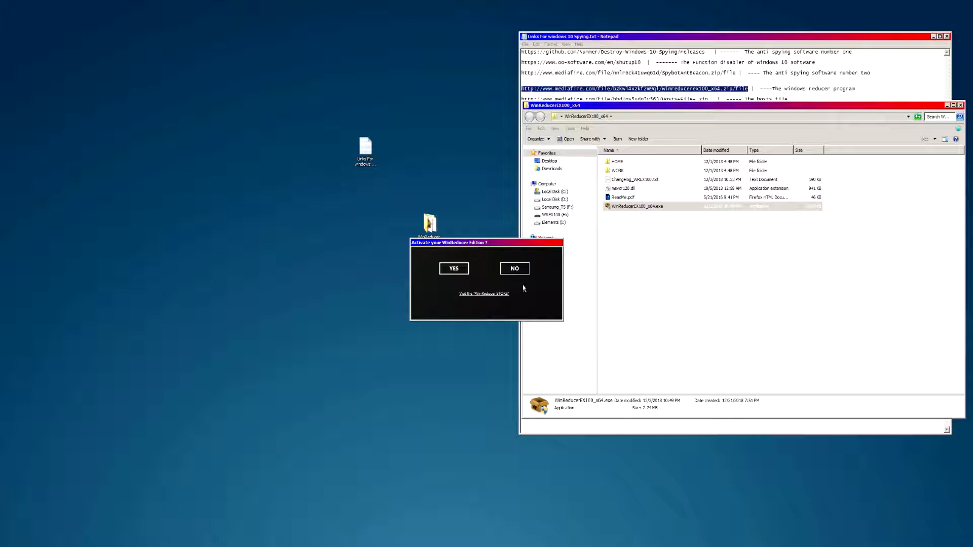
{"action": "left_click", "coordinate": [518, 273]}
{"action": "left_click", "coordinate": [515, 272]}
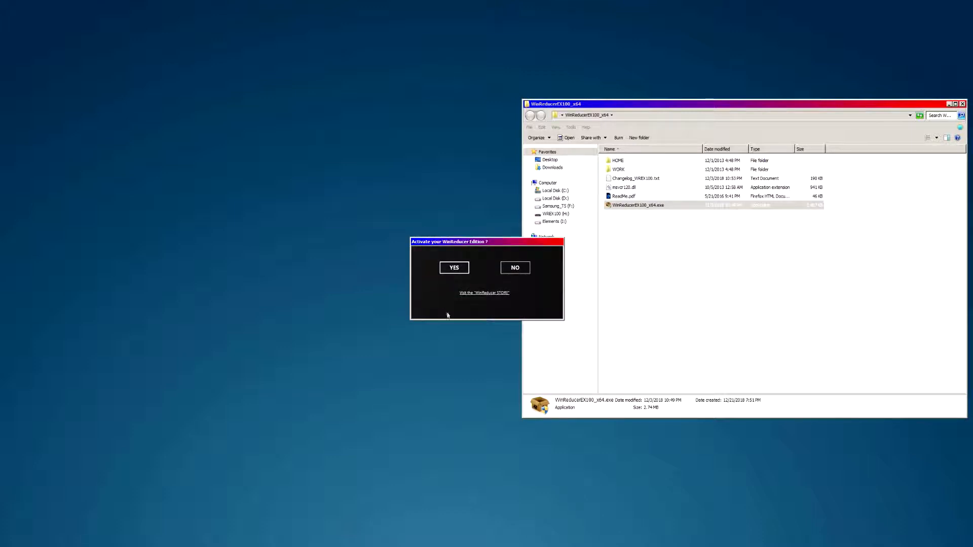
- Decline activation, close the ISO picker and folder window, then put Notepad left and the ISO dialog right
{"action": "left_click", "coordinate": [515, 269]}
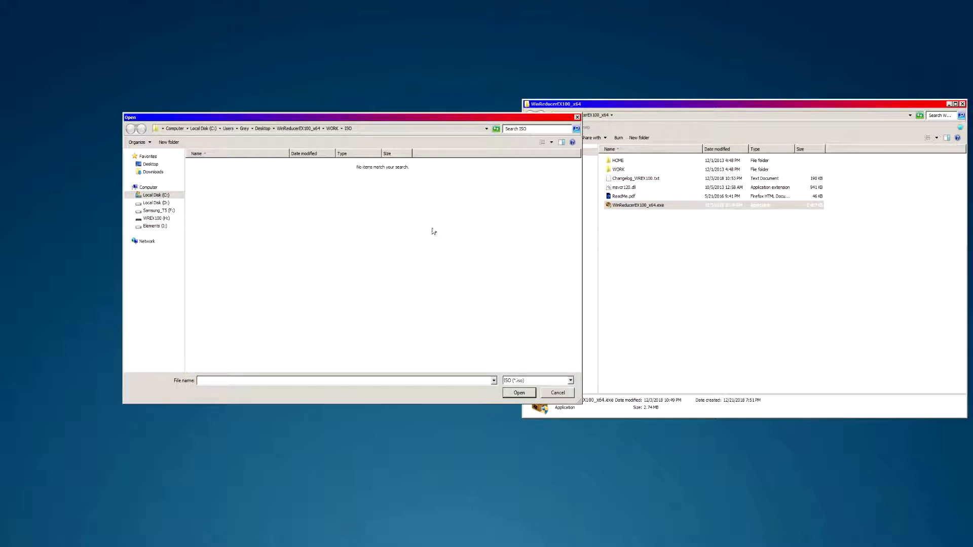
{"action": "left_click", "coordinate": [558, 392]}
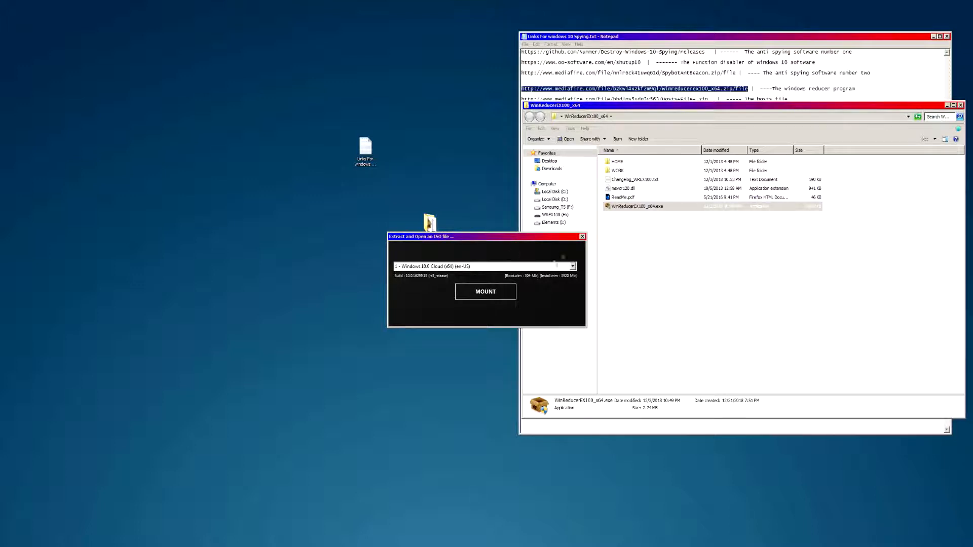
{"action": "left_click", "coordinate": [947, 105]}
{"action": "left_click_drag", "start_coordinate": [936, 42], "coordinate": [405, 64]}
{"action": "left_click_drag", "start_coordinate": [533, 239], "coordinate": [624, 183]}
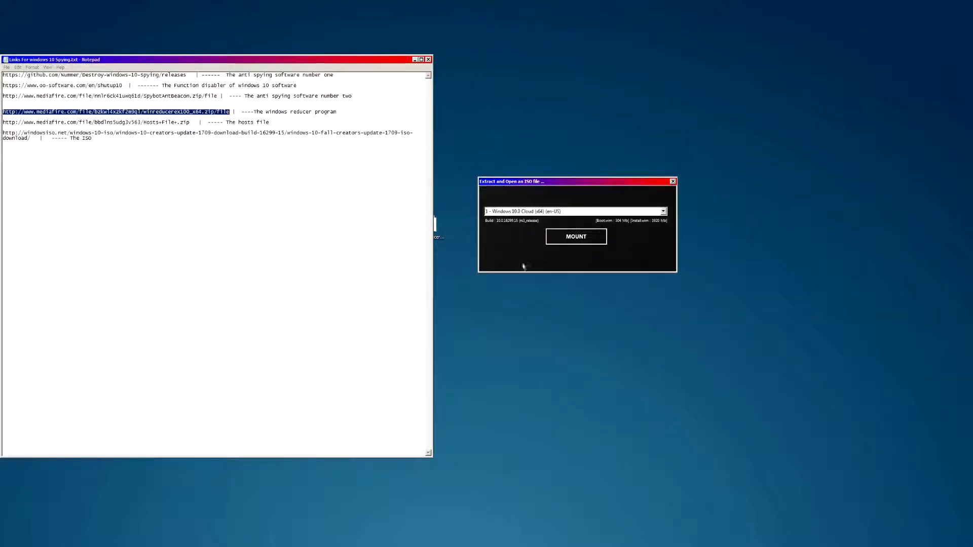
- Choose 8 - Windows 10.0 Professional (x64) (en-US) from the edition list and mount it
{"action": "left_click", "coordinate": [540, 213]}
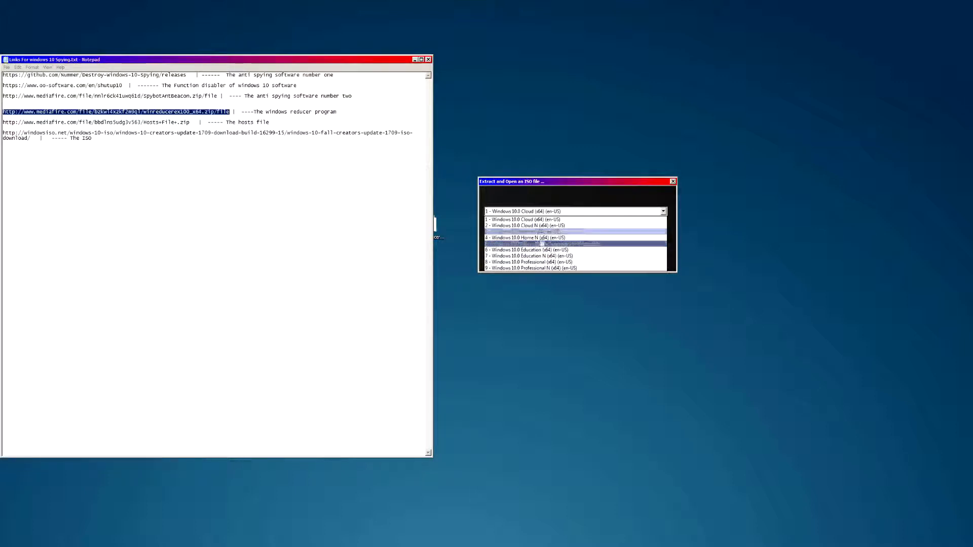
{"action": "left_click", "coordinate": [545, 267]}
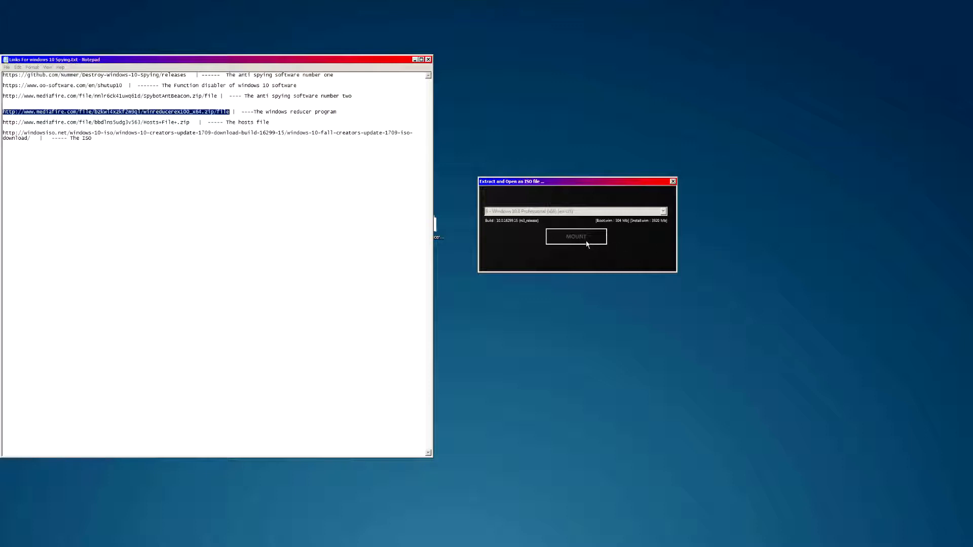
{"action": "left_click", "coordinate": [583, 241]}
- Decline activation and reposition the loading dialog while the Professional x64 image loads
{"action": "left_click", "coordinate": [521, 270]}
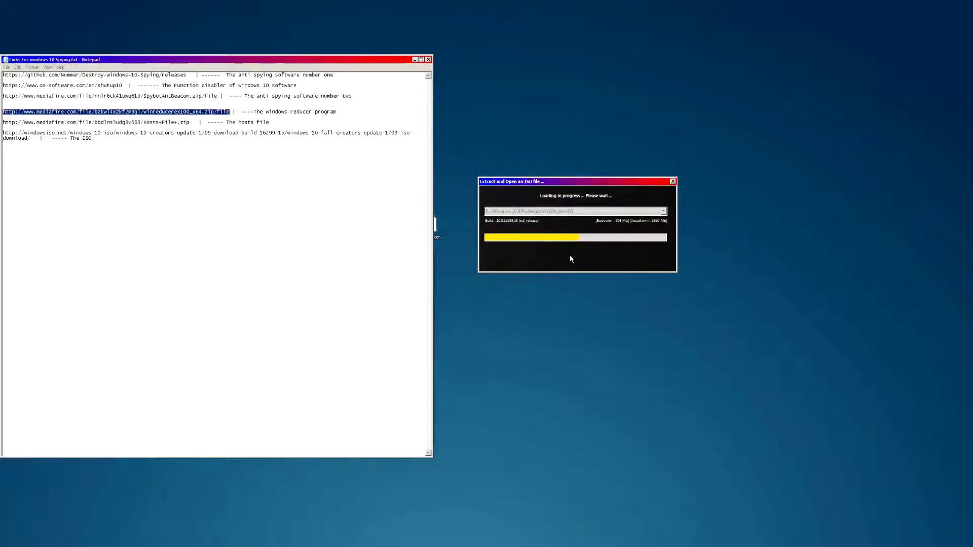
{"action": "left_click_drag", "start_coordinate": [542, 182], "coordinate": [542, 210]}
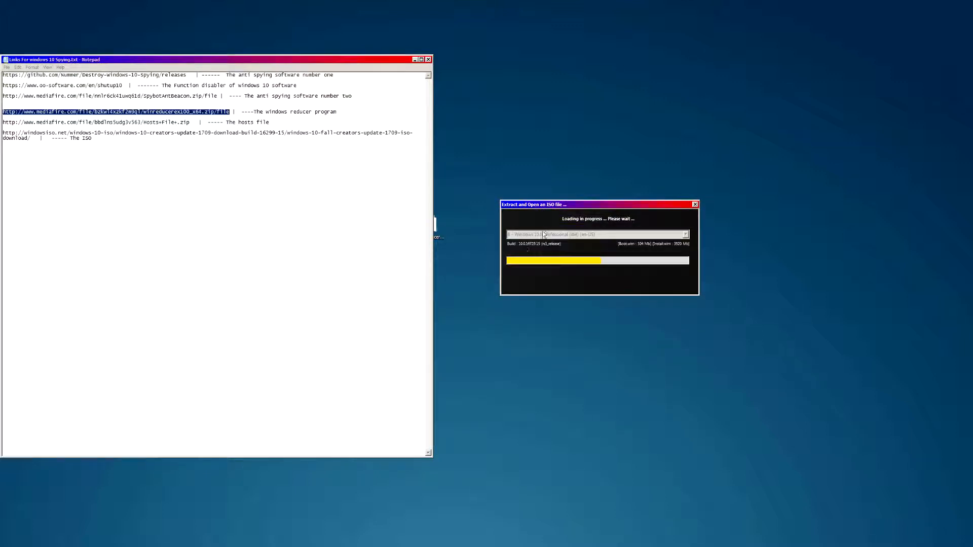
{"action": "left_click_drag", "start_coordinate": [565, 208], "coordinate": [567, 188]}
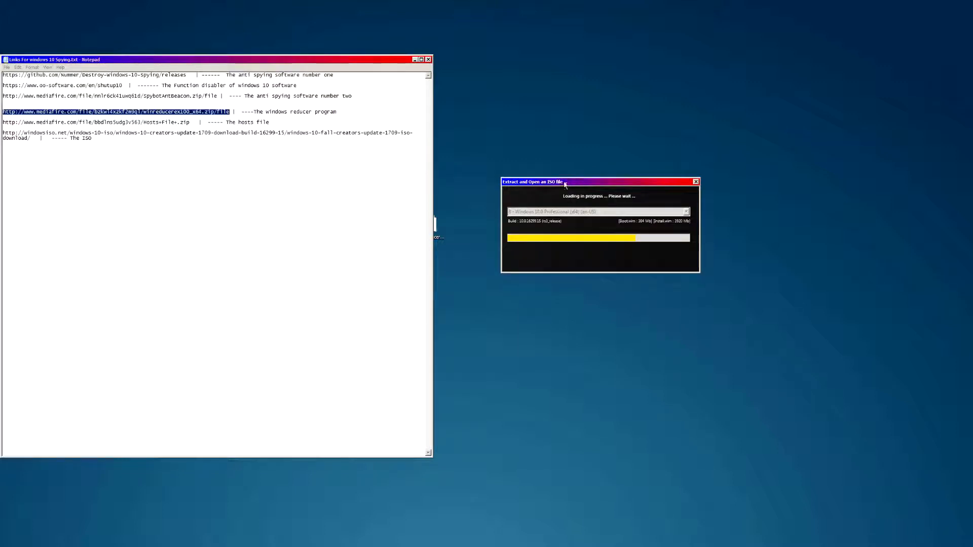
{"action": "left_click_drag", "start_coordinate": [557, 184], "coordinate": [581, 149]}
{"action": "left_click_drag", "start_coordinate": [507, 98], "coordinate": [618, 140]}
{"action": "left_click_drag", "start_coordinate": [746, 100], "coordinate": [884, 348]}
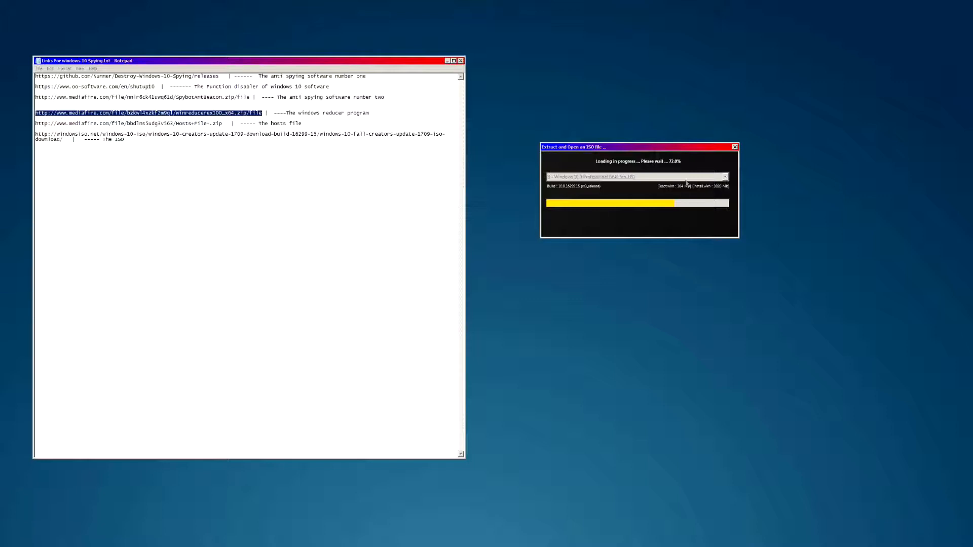
{"action": "left_click_drag", "start_coordinate": [811, 22], "coordinate": [771, 455]}
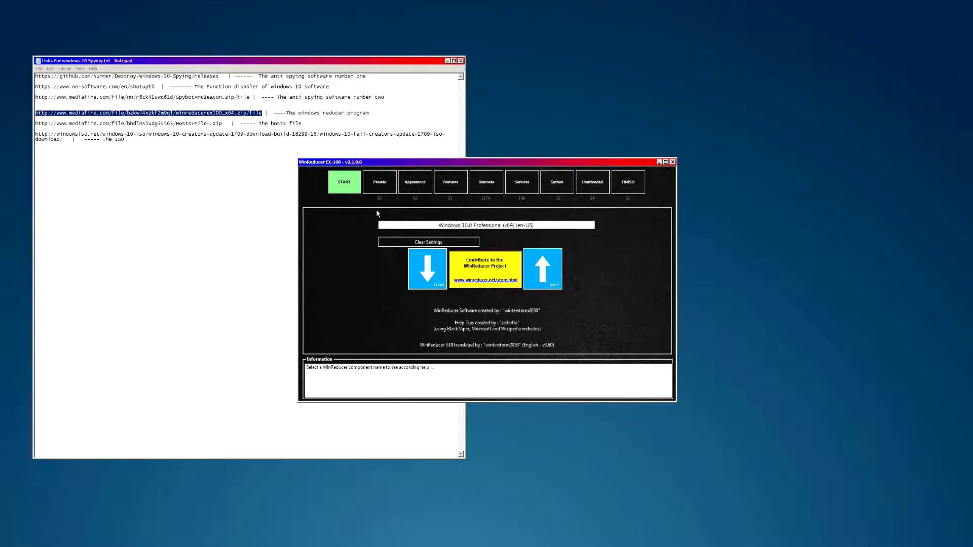
- Browse the Presets and Appearance pages' theme, context menu and Various options
{"action": "left_click", "coordinate": [378, 184]}
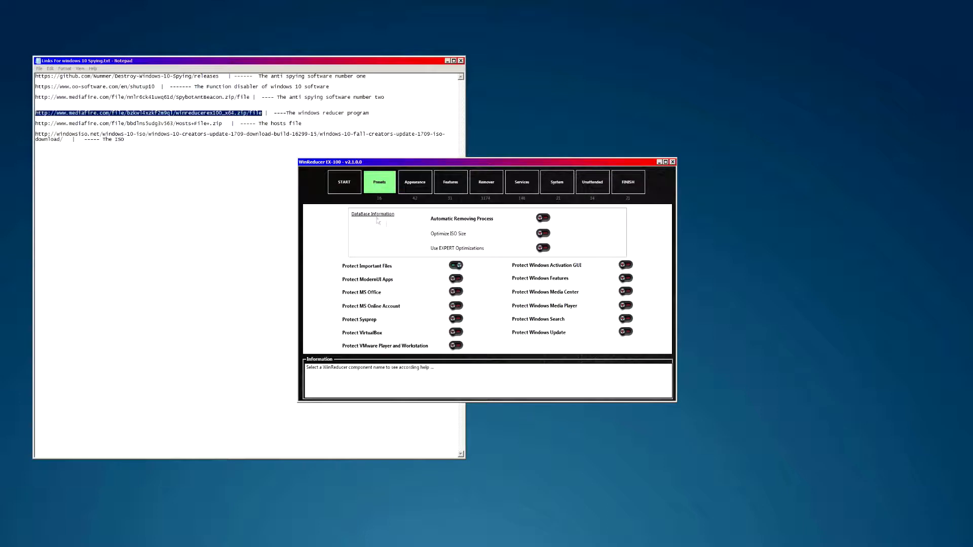
{"action": "left_click", "coordinate": [416, 187]}
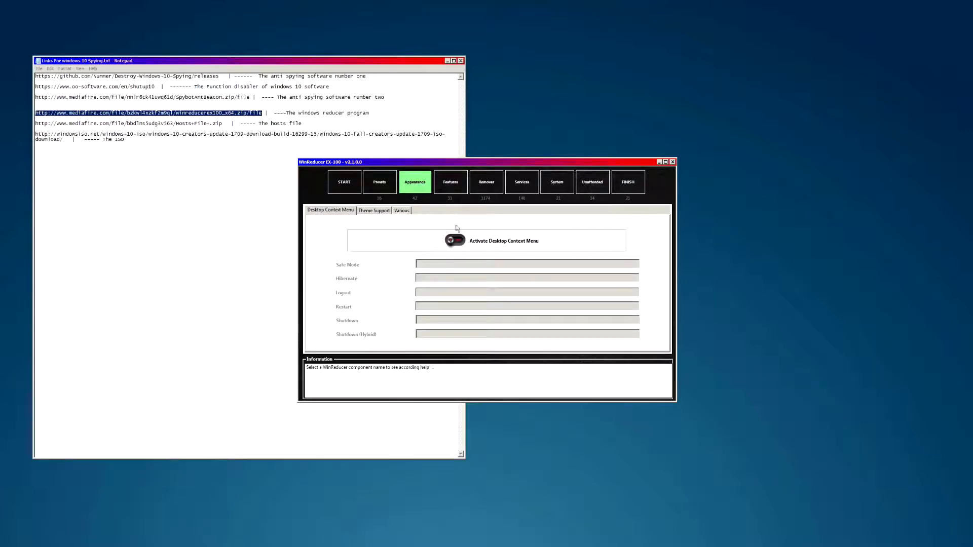
{"action": "left_click", "coordinate": [373, 211]}
{"action": "left_click", "coordinate": [403, 211]}
{"action": "left_click", "coordinate": [368, 211]}
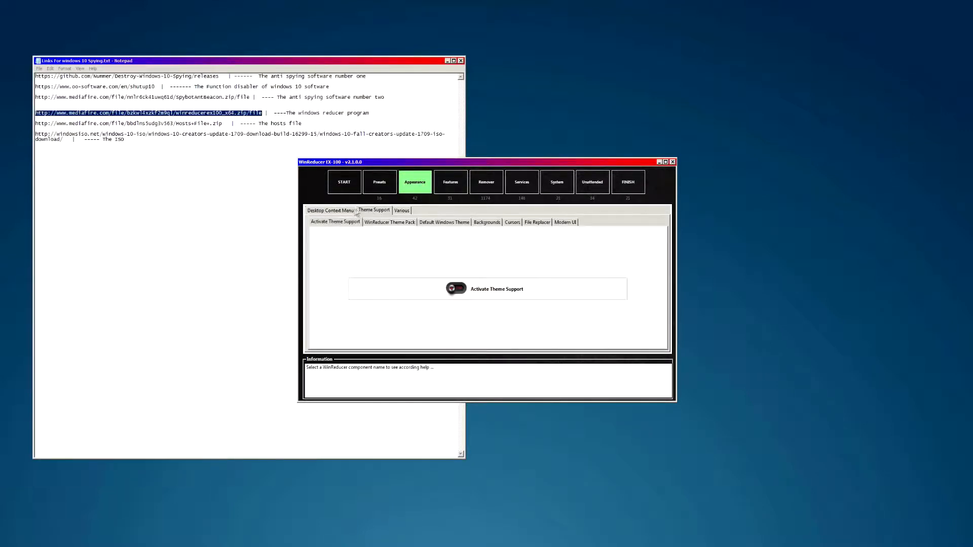
{"action": "left_click", "coordinate": [339, 211]}
{"action": "left_click", "coordinate": [400, 211]}
{"action": "left_click", "coordinate": [374, 210]}
{"action": "left_click", "coordinate": [335, 211]}
{"action": "left_click", "coordinate": [402, 212]}
{"action": "left_click", "coordinate": [385, 189]}
{"action": "left_click", "coordinate": [409, 189]}
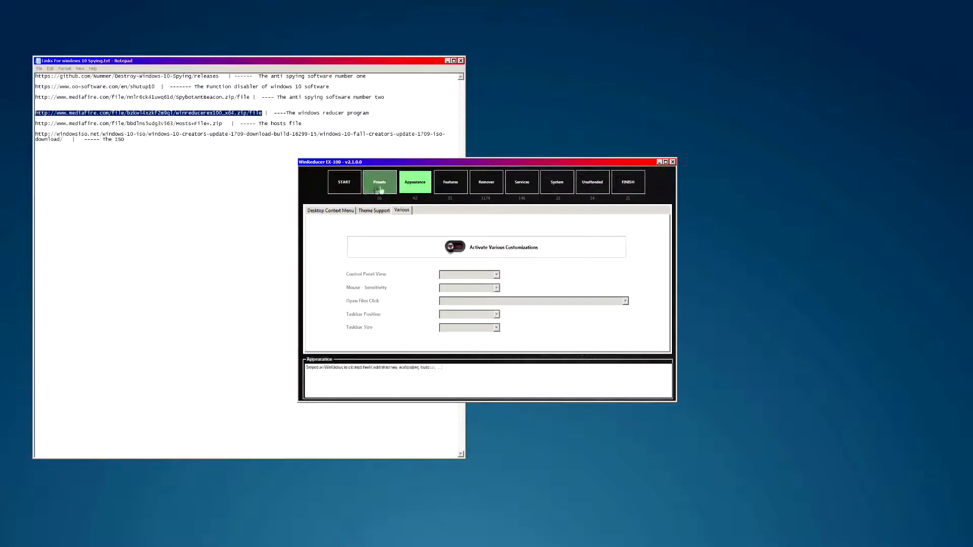
- On the Features page, set Windows Defender Application Guard to Remove
{"action": "left_click", "coordinate": [446, 191]}
{"action": "scroll", "coordinate": [476, 264], "scroll_direction": "down", "scroll_amount": 10}
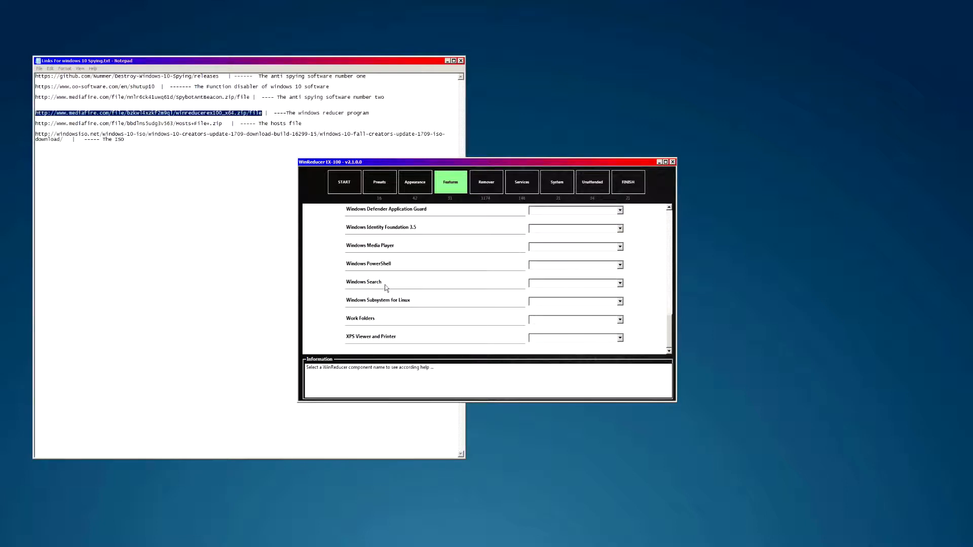
{"action": "scroll", "coordinate": [410, 300], "scroll_direction": "up", "scroll_amount": 10}
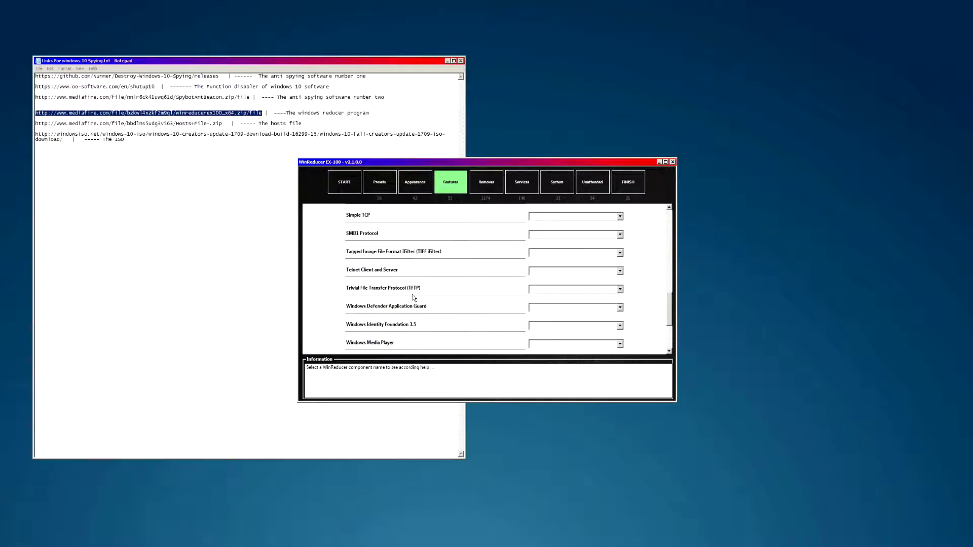
{"action": "scroll", "coordinate": [373, 282], "scroll_direction": "down", "scroll_amount": 4}
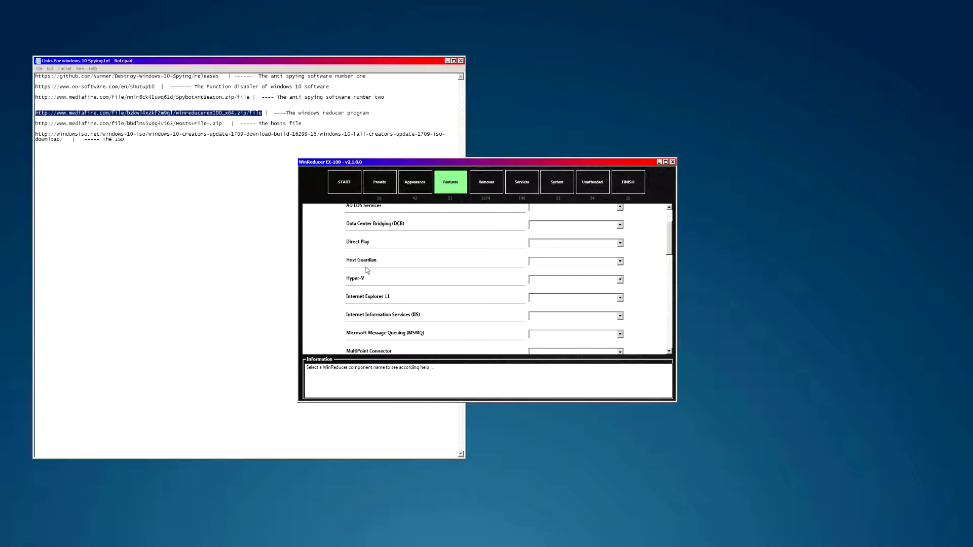
{"action": "scroll", "coordinate": [377, 275], "scroll_direction": "down", "scroll_amount": 3}
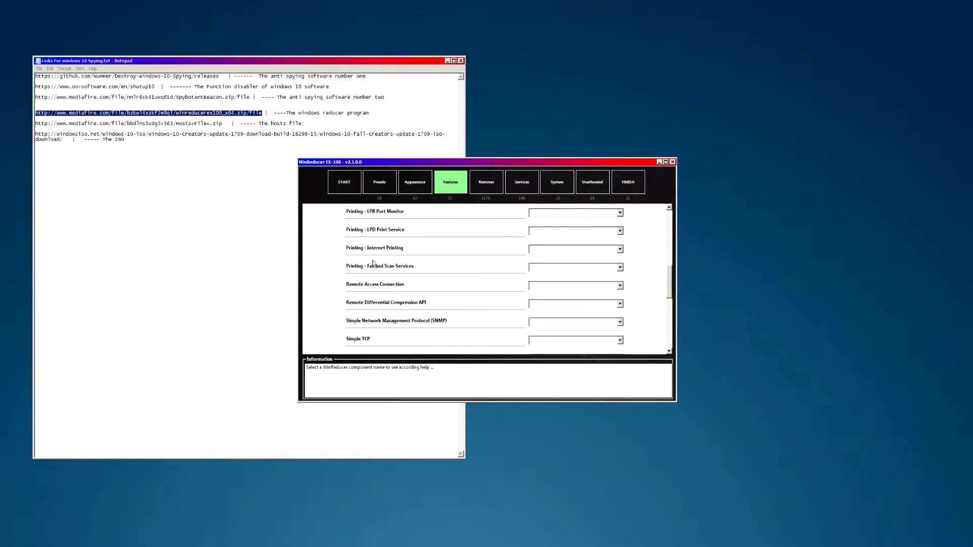
{"action": "scroll", "coordinate": [406, 268], "scroll_direction": "down", "scroll_amount": 1}
{"action": "scroll", "coordinate": [406, 280], "scroll_direction": "up", "scroll_amount": 3}
{"action": "scroll", "coordinate": [389, 279], "scroll_direction": "down", "scroll_amount": 3}
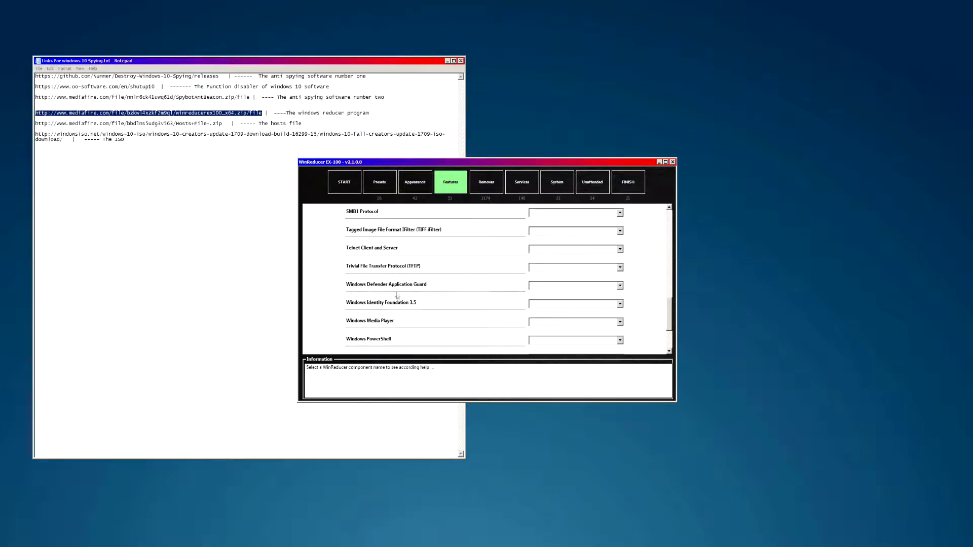
{"action": "left_click", "coordinate": [541, 287]}
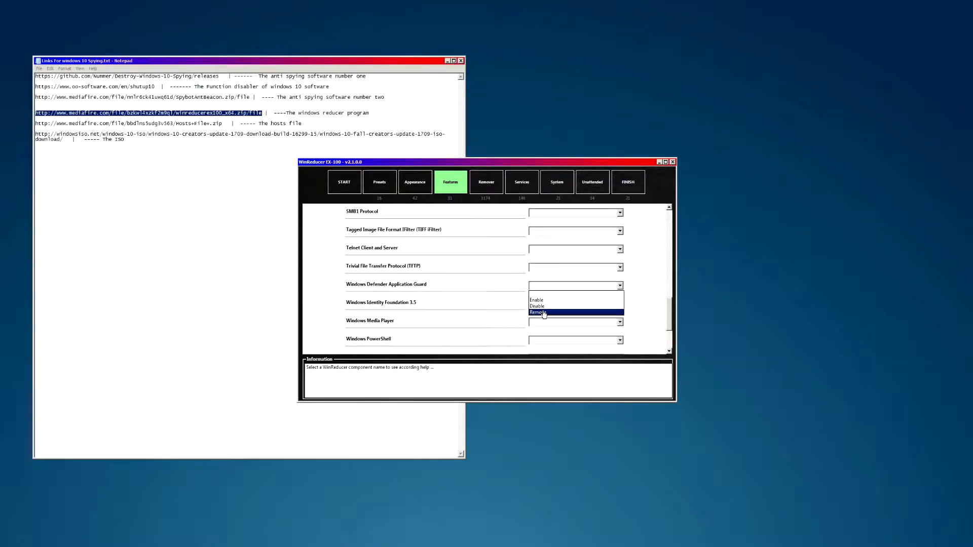
{"action": "left_click", "coordinate": [543, 313]}
- Read Windows Defender Application Guard's description and scroll the Features list back to the top
{"action": "scroll", "coordinate": [424, 305], "scroll_direction": "down", "scroll_amount": 1}
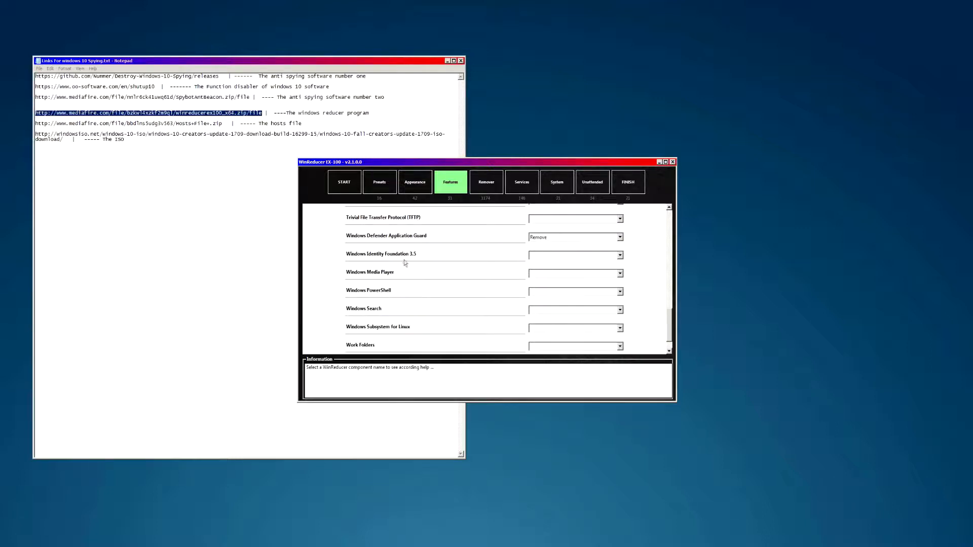
{"action": "left_click", "coordinate": [392, 240]}
{"action": "mouse_move", "coordinate": [431, 236]}
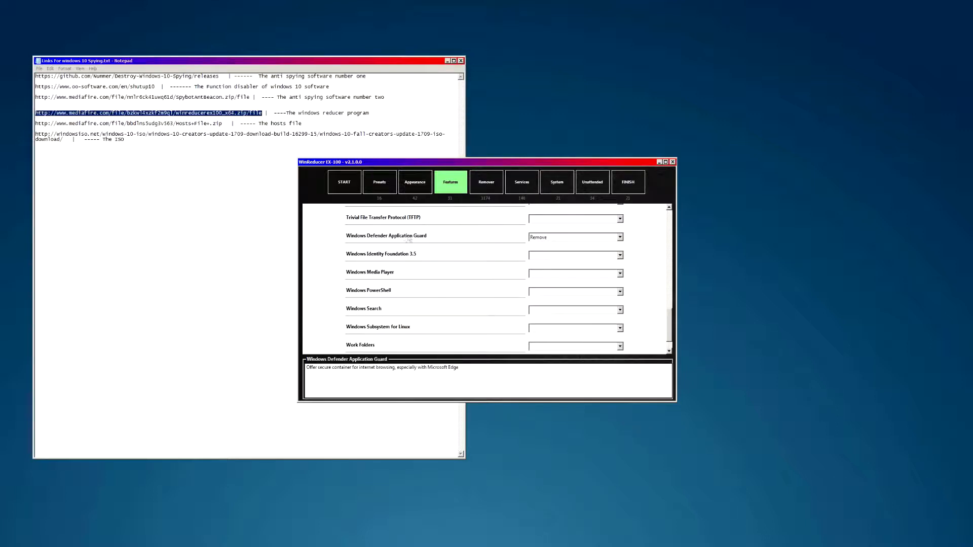
{"action": "scroll", "coordinate": [395, 268], "scroll_direction": "down", "scroll_amount": 2}
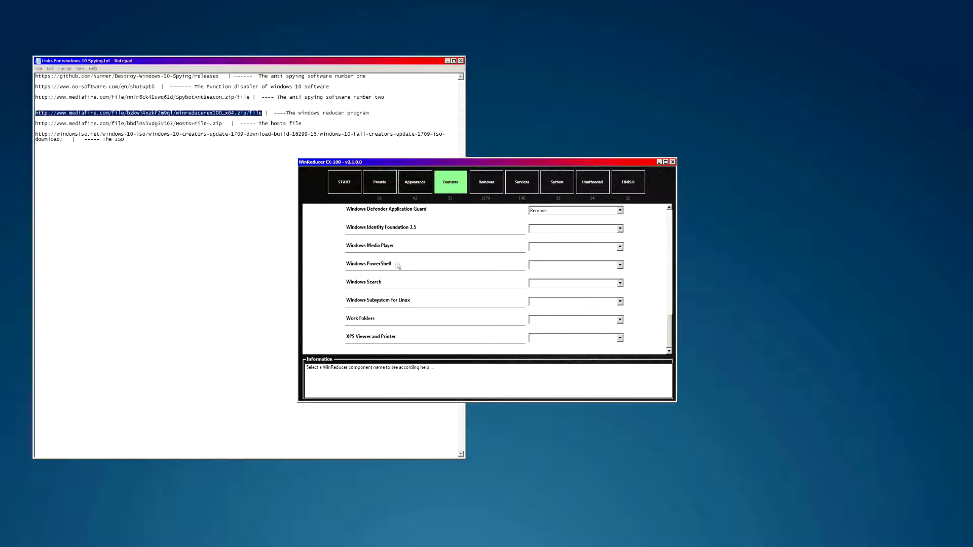
{"action": "scroll", "coordinate": [408, 329], "scroll_direction": "up", "scroll_amount": 10}
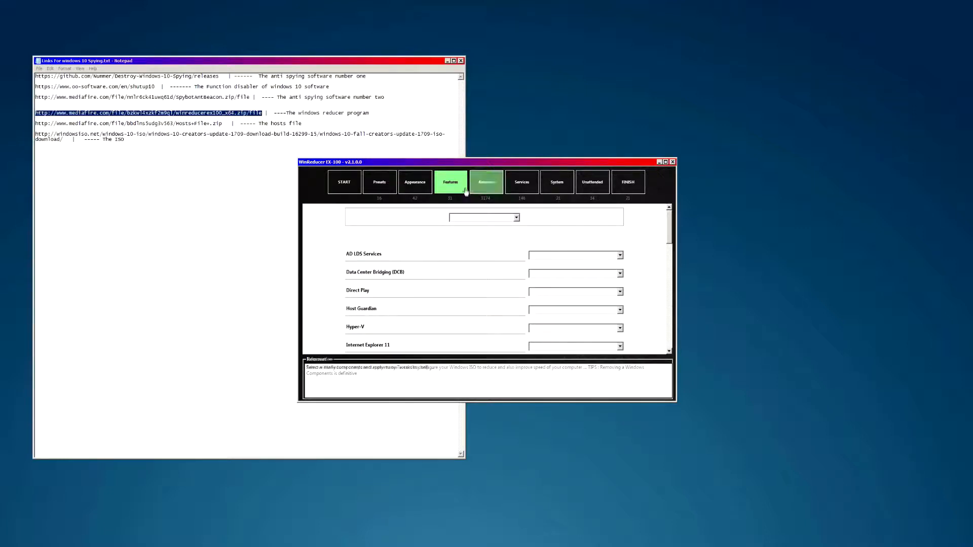
- Open the Remover section and scroll down the Accessories list
{"action": "left_click", "coordinate": [474, 187]}
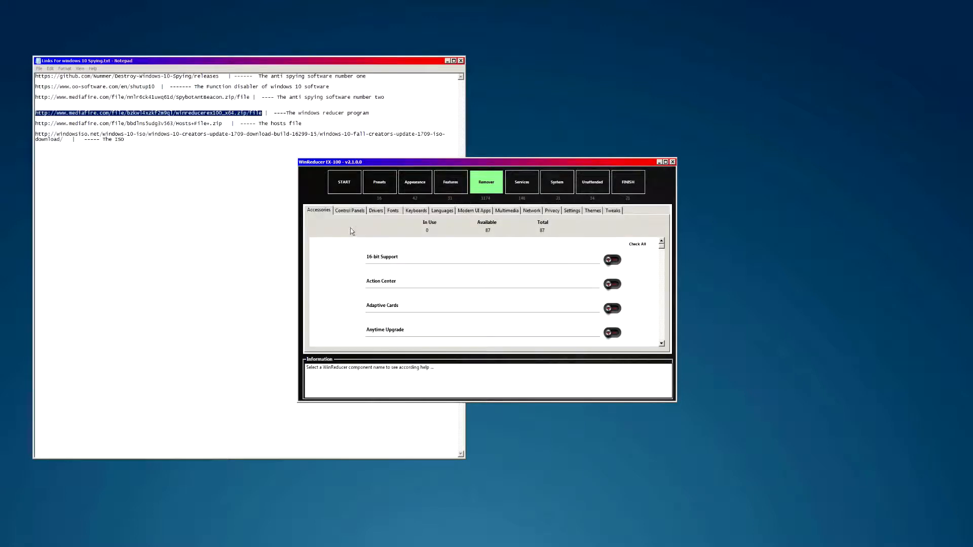
{"action": "left_click_drag", "start_coordinate": [664, 245], "coordinate": [666, 354]}
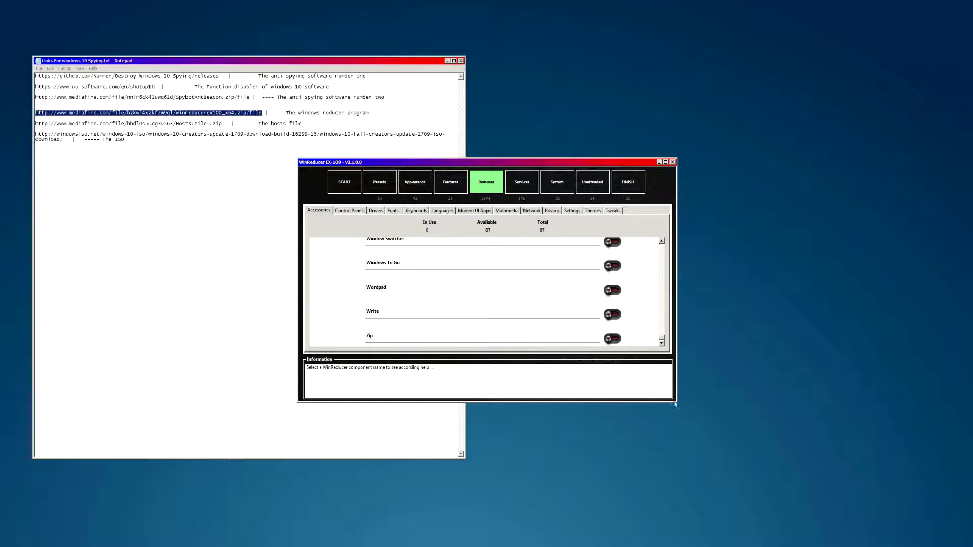
{"action": "left_click", "coordinate": [662, 241]}
{"action": "left_click", "coordinate": [661, 240]}
{"action": "left_click", "coordinate": [661, 240]}
{"action": "left_click", "coordinate": [661, 240]}
{"action": "left_click", "coordinate": [661, 240]}
{"action": "left_click", "coordinate": [661, 240]}
{"action": "left_click", "coordinate": [661, 240]}
{"action": "left_click", "coordinate": [661, 240]}
{"action": "left_click", "coordinate": [661, 240]}
{"action": "left_click", "coordinate": [661, 239]}
{"action": "left_click", "coordinate": [661, 240]}
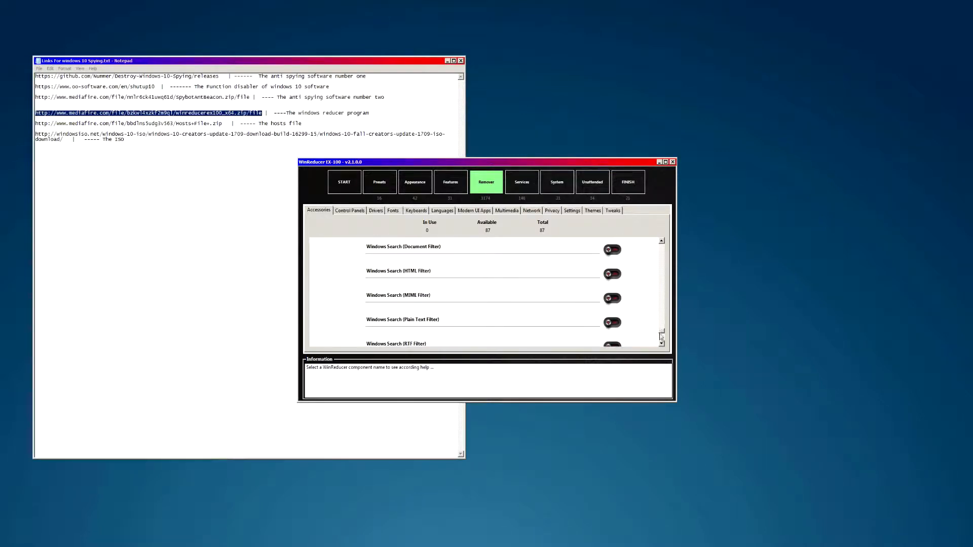
{"action": "mouse_move", "coordinate": [661, 332]}
{"action": "left_mouse_down"}
{"action": "mouse_move", "coordinate": [669, 284]}
{"action": "mouse_move", "coordinate": [670, 327]}
{"action": "left_mouse_up"}
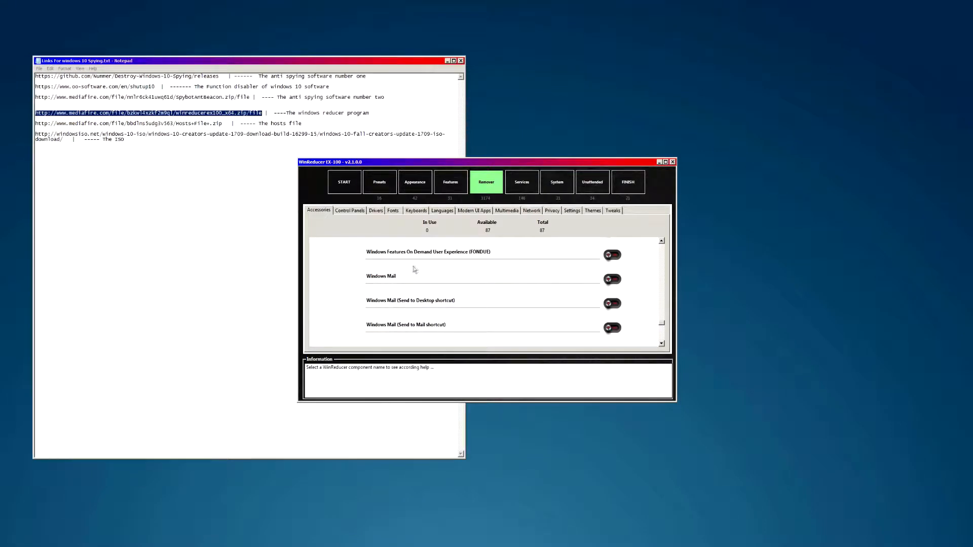
- Mark Windows Mail plus its desktop and Send to Mail shortcuts for removal
{"action": "left_click", "coordinate": [613, 279]}
{"action": "left_click", "coordinate": [612, 304]}
{"action": "left_click", "coordinate": [613, 328]}
{"action": "scroll", "coordinate": [662, 323], "scroll_direction": "down", "scroll_amount": 2}
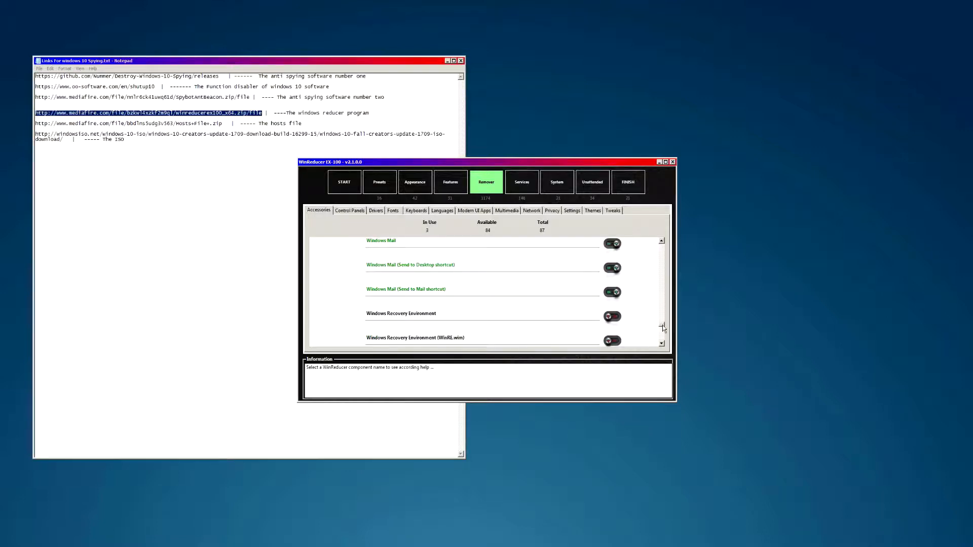
{"action": "scroll", "coordinate": [662, 324], "scroll_direction": "up", "scroll_amount": 4}
{"action": "scroll", "coordinate": [663, 324], "scroll_direction": "up", "scroll_amount": 2}
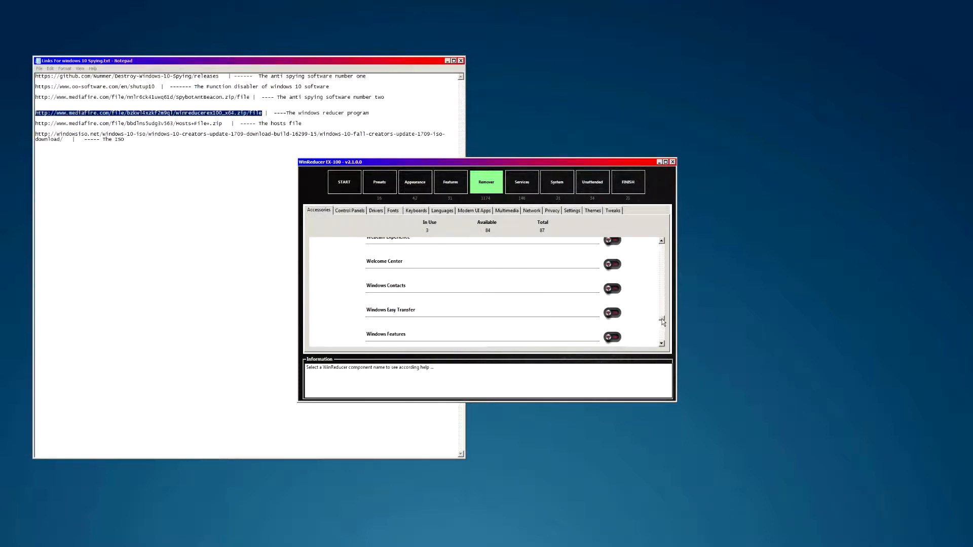
{"action": "scroll", "coordinate": [663, 322], "scroll_direction": "down", "scroll_amount": 1}
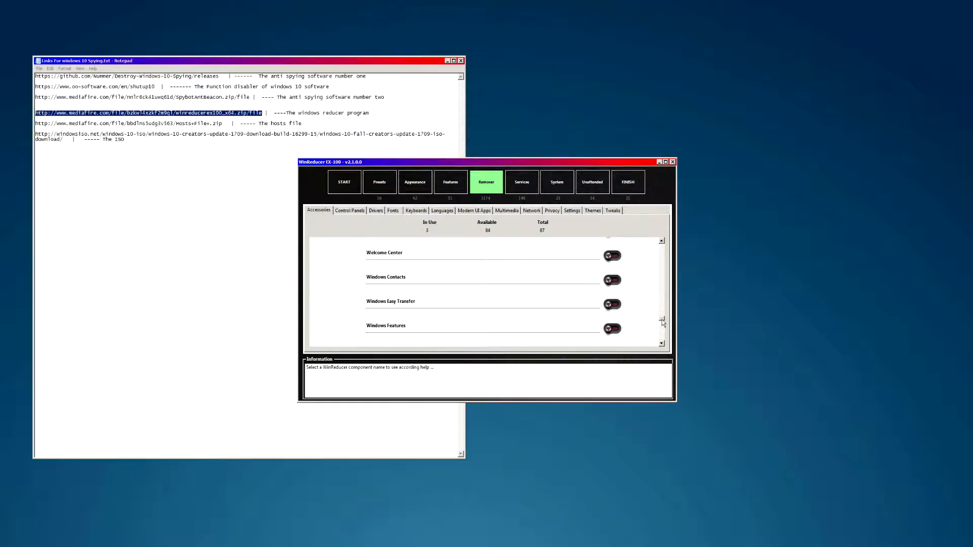
{"action": "left_click_drag", "start_coordinate": [662, 320], "coordinate": [661, 276]}
- Check Machine Learning's description and mark it for removal
{"action": "left_click", "coordinate": [389, 311]}
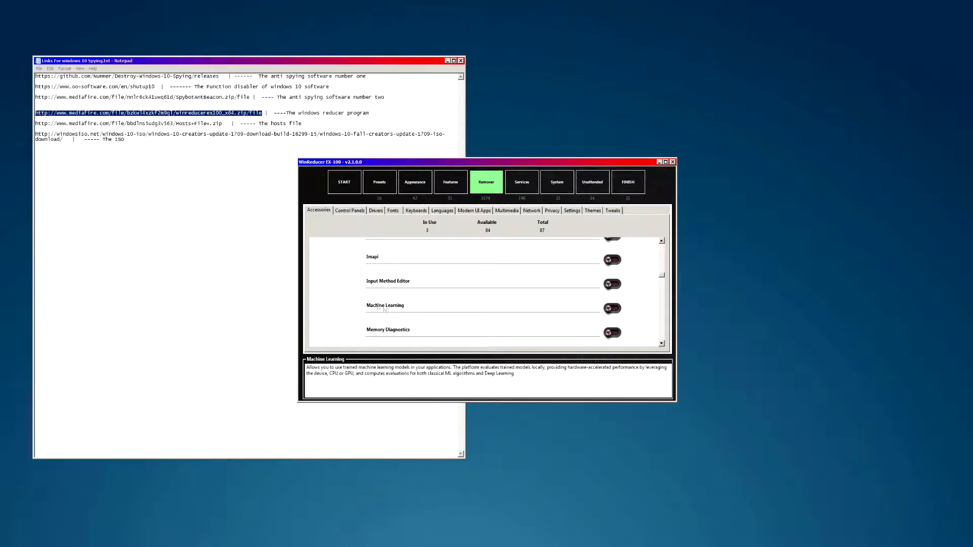
{"action": "mouse_move", "coordinate": [399, 309]}
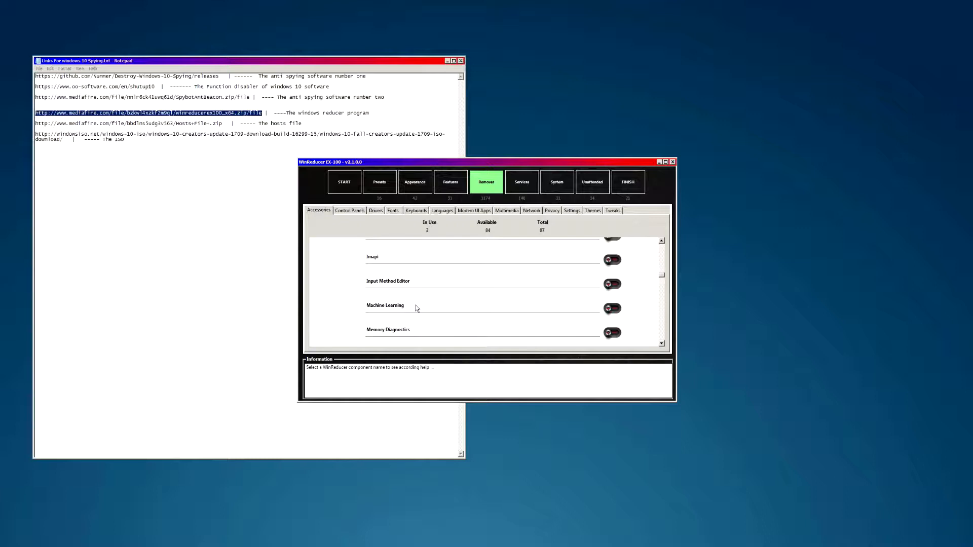
{"action": "left_click", "coordinate": [612, 309]}
{"action": "scroll", "coordinate": [664, 278], "scroll_direction": "up", "scroll_amount": 2}
{"action": "scroll", "coordinate": [664, 277], "scroll_direction": "up", "scroll_amount": 1}
{"action": "scroll", "coordinate": [664, 277], "scroll_direction": "down", "scroll_amount": 1}
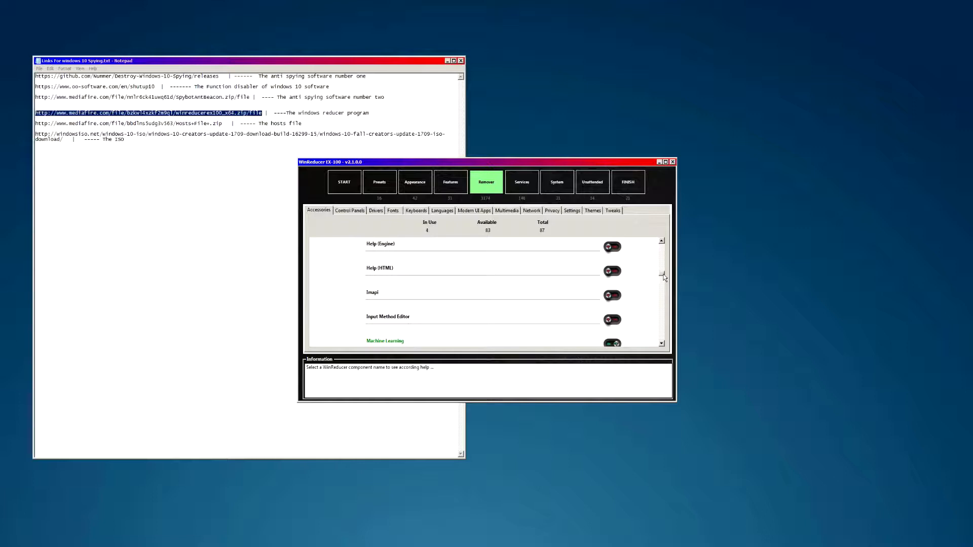
{"action": "scroll", "coordinate": [664, 276], "scroll_direction": "up", "scroll_amount": 1}
{"action": "scroll", "coordinate": [664, 276], "scroll_direction": "down", "scroll_amount": 3}
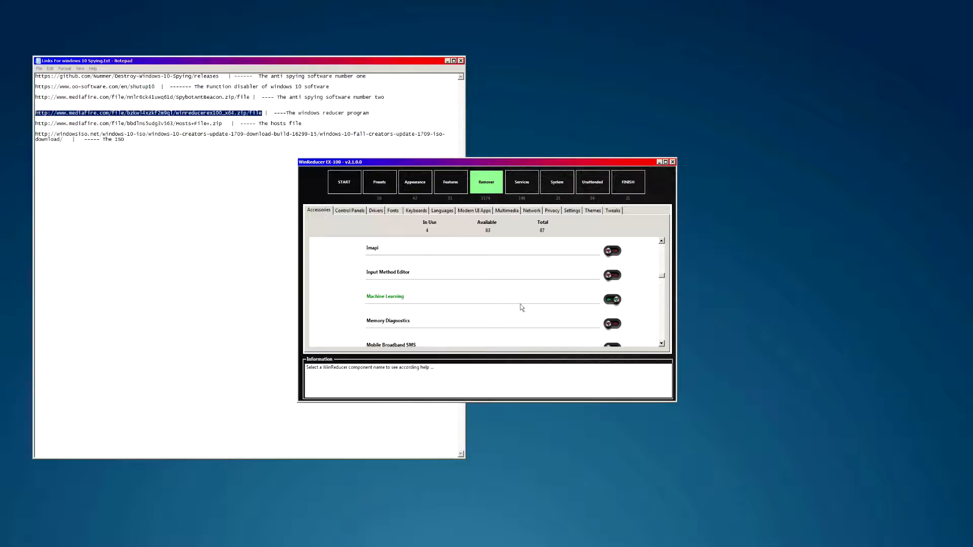
{"action": "left_click", "coordinate": [662, 241]}
{"action": "left_click", "coordinate": [662, 241]}
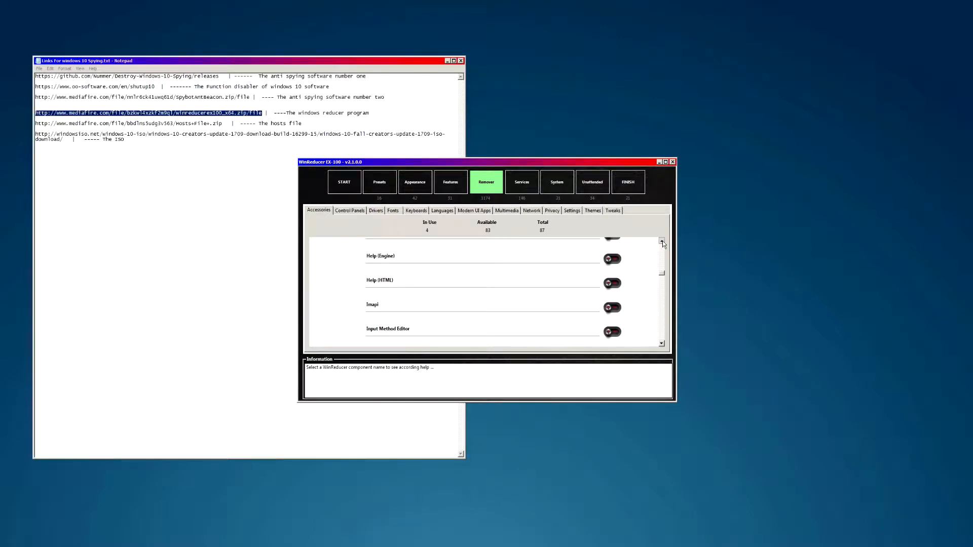
{"action": "scroll", "coordinate": [662, 275], "scroll_direction": "up", "scroll_amount": 1}
{"action": "scroll", "coordinate": [662, 275], "scroll_direction": "down", "scroll_amount": 2}
{"action": "scroll", "coordinate": [662, 276], "scroll_direction": "up", "scroll_amount": 3}
{"action": "left_click_drag", "start_coordinate": [662, 275], "coordinate": [662, 247]}
- Mark Control Panel - Windows Defender for removal on the Control Panels tab
{"action": "left_click", "coordinate": [350, 210]}
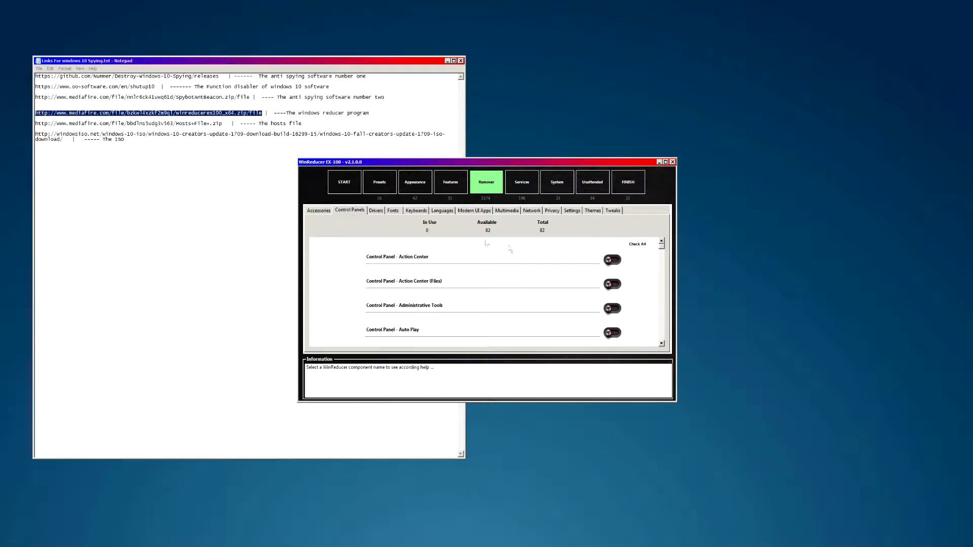
{"action": "left_click_drag", "start_coordinate": [661, 247], "coordinate": [667, 335]}
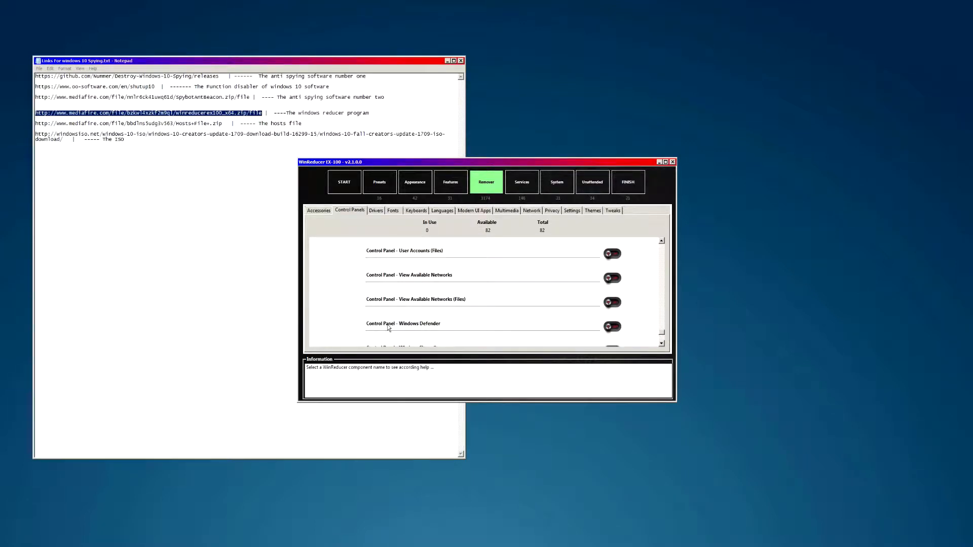
{"action": "left_click", "coordinate": [612, 327]}
- Scroll the Control Panel components list back up to the top
{"action": "left_click", "coordinate": [662, 242]}
{"action": "left_click", "coordinate": [662, 242]}
{"action": "left_click", "coordinate": [662, 242]}
{"action": "left_click", "coordinate": [662, 242]}
{"action": "left_click", "coordinate": [662, 242]}
{"action": "left_click", "coordinate": [662, 242]}
{"action": "left_click", "coordinate": [662, 242]}
{"action": "left_click", "coordinate": [662, 242]}
{"action": "left_click", "coordinate": [662, 242]}
{"action": "left_click", "coordinate": [662, 242]}
{"action": "left_click_drag", "start_coordinate": [664, 331], "coordinate": [664, 320]}
{"action": "left_click_drag", "start_coordinate": [664, 317], "coordinate": [664, 275]}
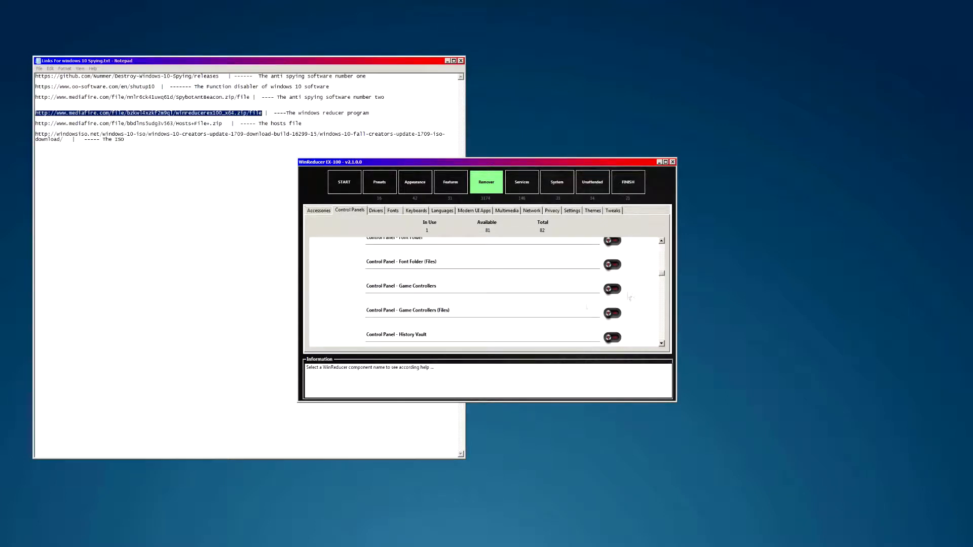
{"action": "left_click_drag", "start_coordinate": [663, 274], "coordinate": [664, 245]}
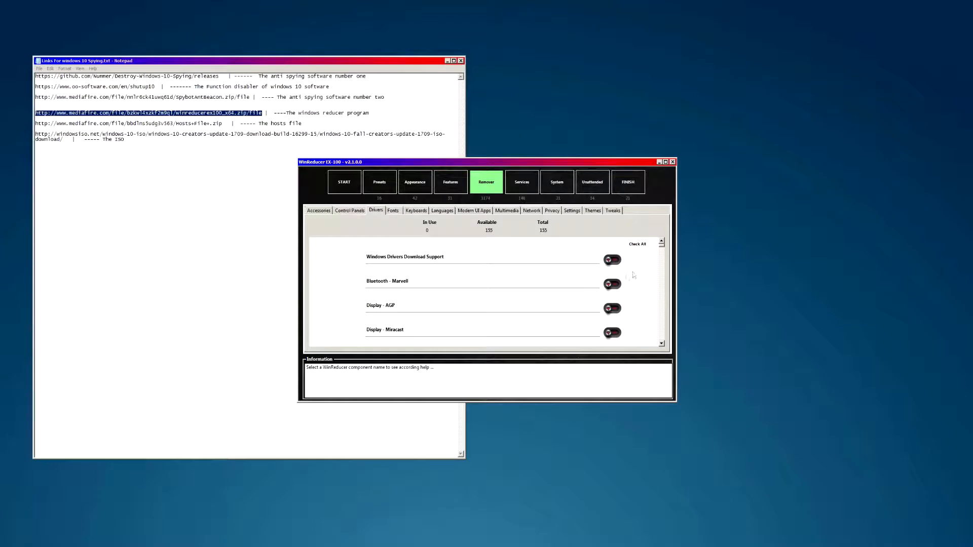
- Page through the Fonts, Keyboards and Languages tabs to the Modern UI Apps list
{"action": "left_click_drag", "start_coordinate": [662, 249], "coordinate": [687, 244]}
{"action": "left_click", "coordinate": [400, 213]}
{"action": "left_click", "coordinate": [416, 211]}
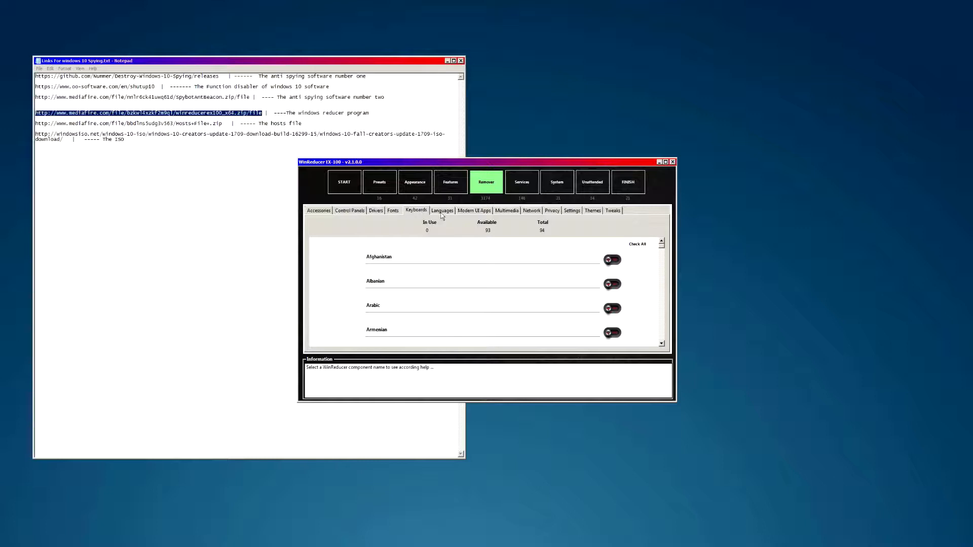
{"action": "left_click", "coordinate": [442, 211]}
{"action": "left_click", "coordinate": [471, 211]}
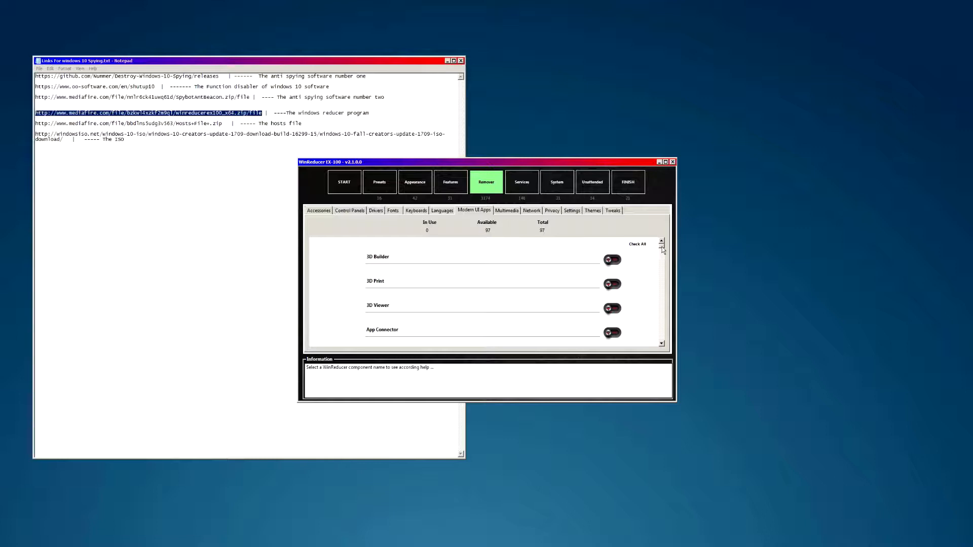
- Mark Zune Music, Zune Video, Your Phone and the Xbox LIVE Games entries for removal
{"action": "left_click_drag", "start_coordinate": [663, 249], "coordinate": [668, 349]}
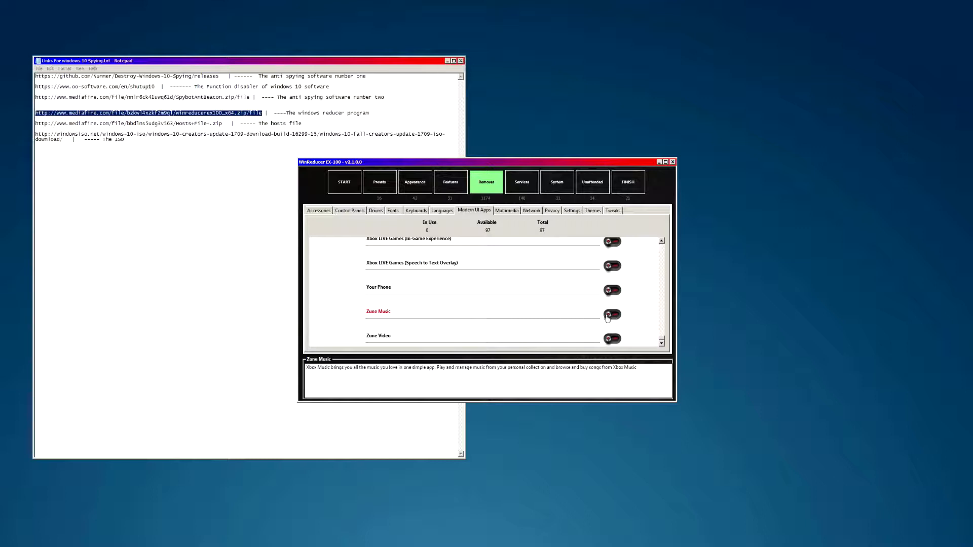
{"action": "left_click", "coordinate": [612, 315]}
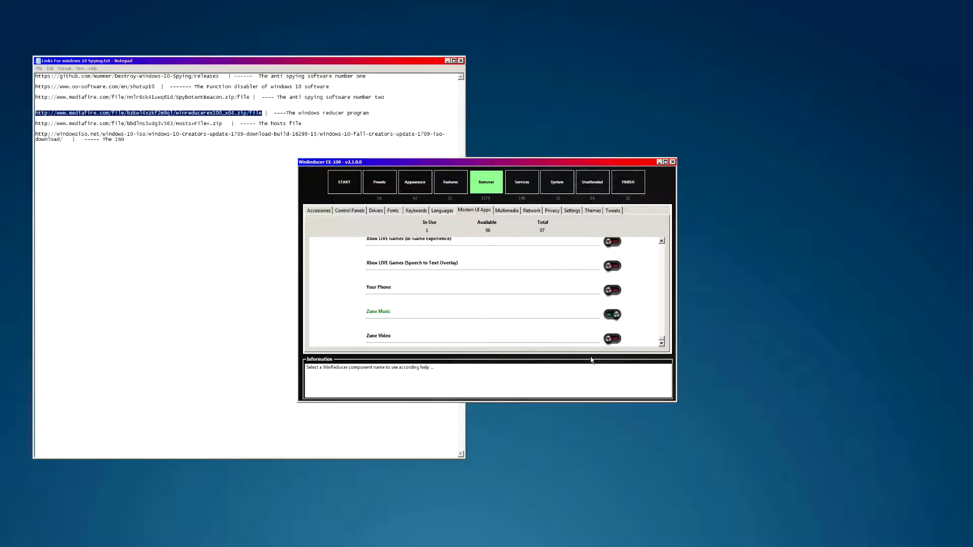
{"action": "left_click", "coordinate": [612, 339]}
{"action": "left_click", "coordinate": [613, 290]}
{"action": "left_click", "coordinate": [614, 267]}
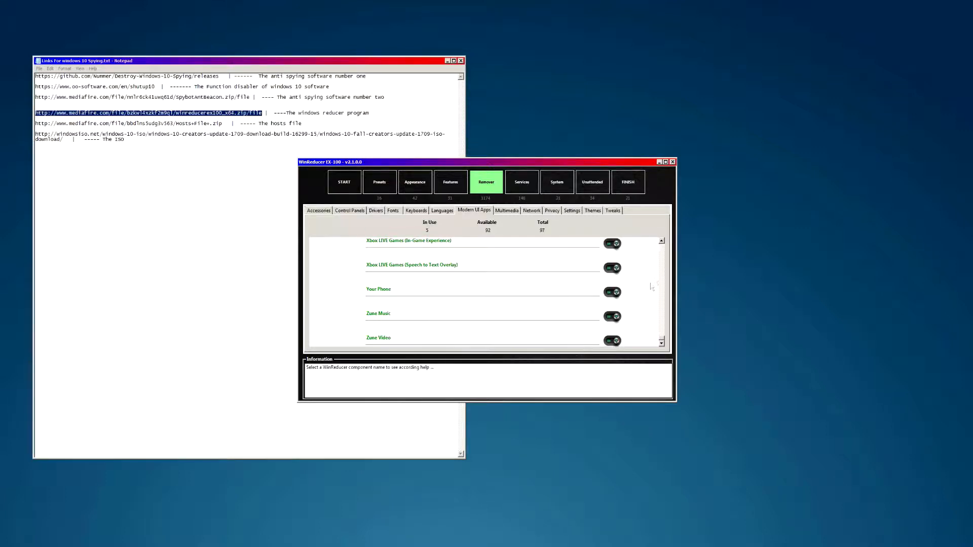
{"action": "scroll", "coordinate": [664, 245], "scroll_direction": "up", "scroll_amount": 2}
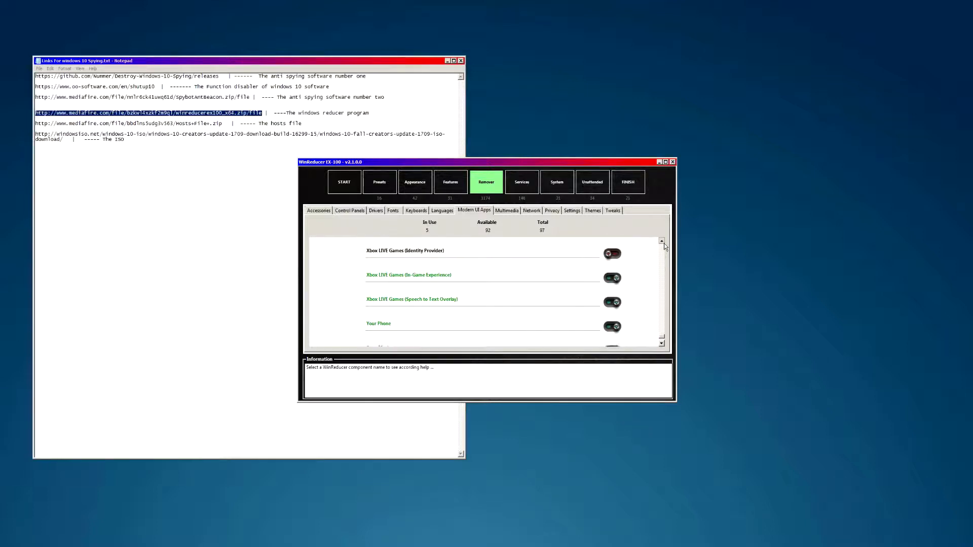
{"action": "scroll", "coordinate": [664, 247], "scroll_direction": "up", "scroll_amount": 2}
{"action": "left_click", "coordinate": [612, 287]}
{"action": "left_click", "coordinate": [612, 282]}
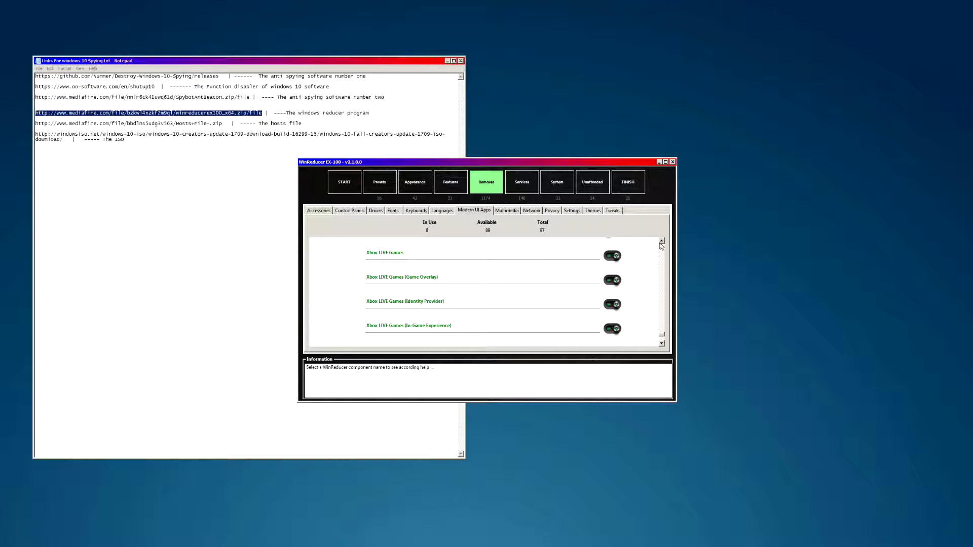
- Mark Windows Store, Windows Store (Purchase App) and Windows Phone for removal
{"action": "scroll", "coordinate": [660, 243], "scroll_direction": "up", "scroll_amount": 1}
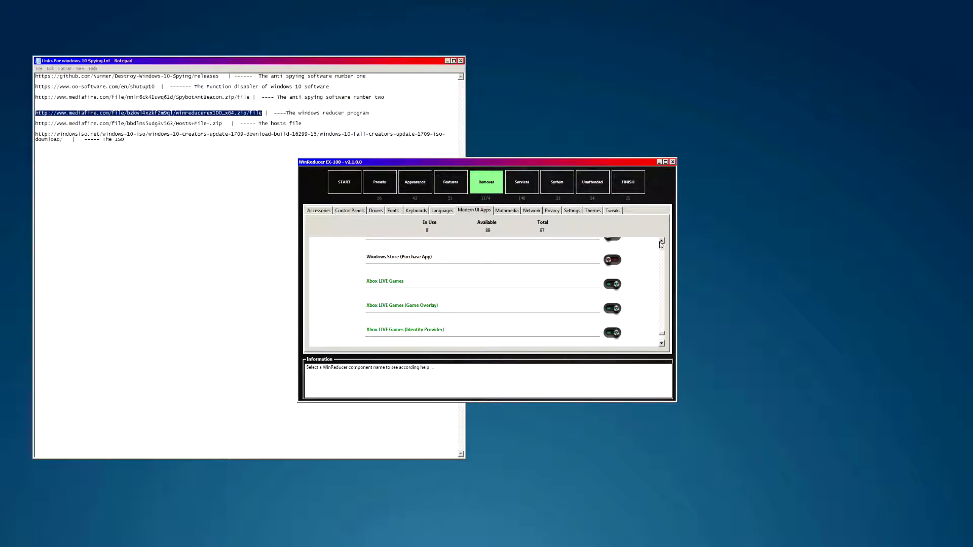
{"action": "scroll", "coordinate": [661, 244], "scroll_direction": "up", "scroll_amount": 2}
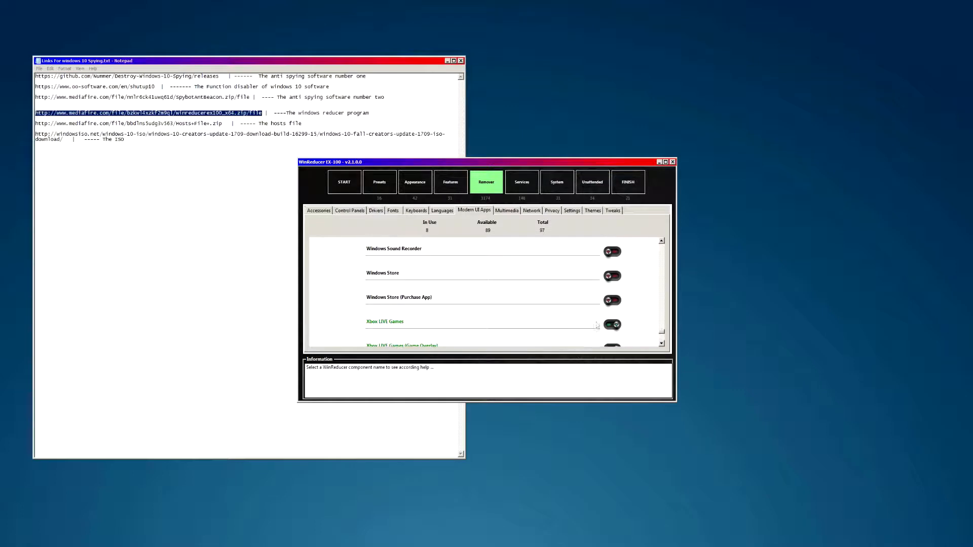
{"action": "left_click", "coordinate": [612, 301]}
{"action": "left_click", "coordinate": [612, 276]}
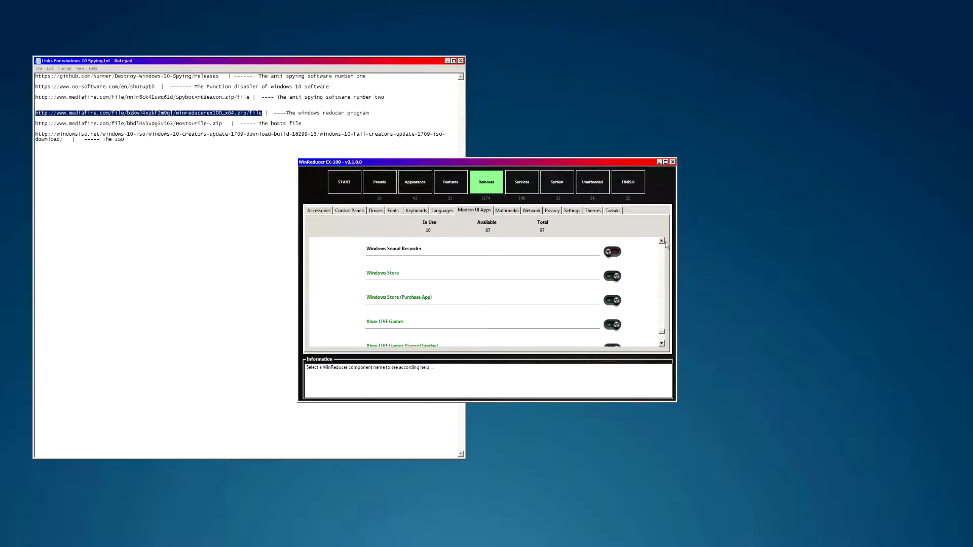
{"action": "scroll", "coordinate": [662, 242], "scroll_direction": "up", "scroll_amount": 2}
{"action": "scroll", "coordinate": [662, 241], "scroll_direction": "up", "scroll_amount": 1}
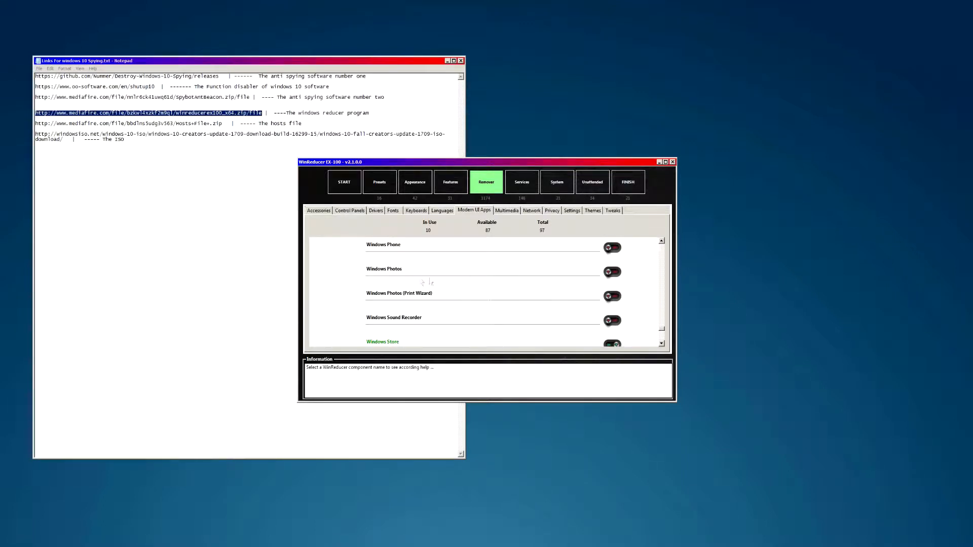
{"action": "scroll", "coordinate": [661, 243], "scroll_direction": "up", "scroll_amount": 1}
{"action": "scroll", "coordinate": [661, 243], "scroll_direction": "up", "scroll_amount": 1}
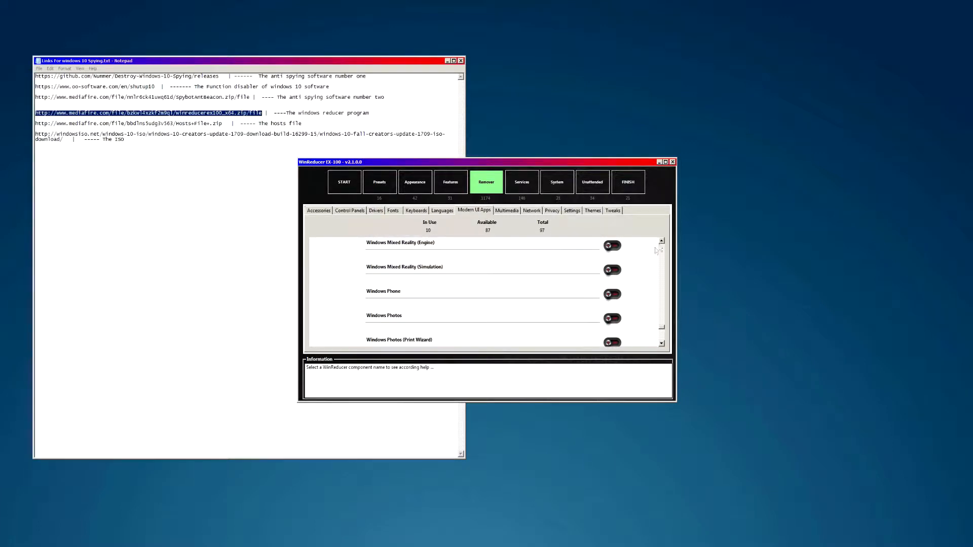
{"action": "left_click", "coordinate": [608, 295]}
{"action": "scroll", "coordinate": [662, 242], "scroll_direction": "up", "scroll_amount": 2}
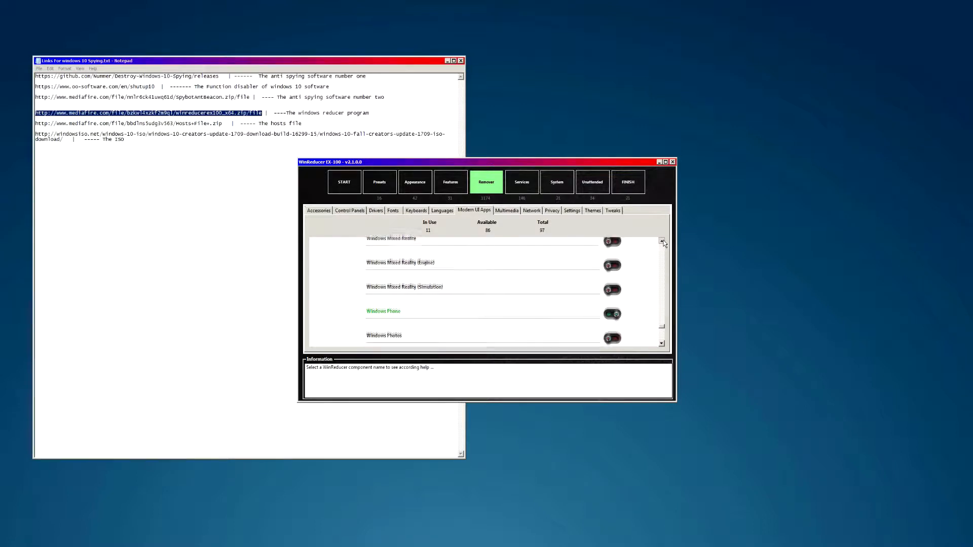
{"action": "scroll", "coordinate": [664, 242], "scroll_direction": "up", "scroll_amount": 1}
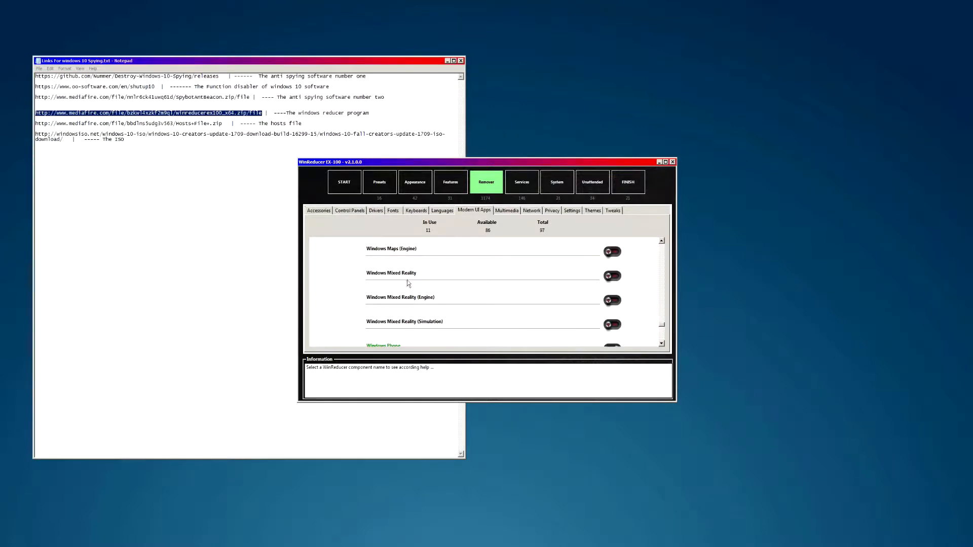
- Mark the three Windows Mixed Reality apps and Windows Maps with its Engine for removal
{"action": "left_click", "coordinate": [610, 276]}
{"action": "left_click", "coordinate": [611, 301]}
{"action": "left_click", "coordinate": [612, 325]}
{"action": "scroll", "coordinate": [663, 245], "scroll_direction": "up", "scroll_amount": 2}
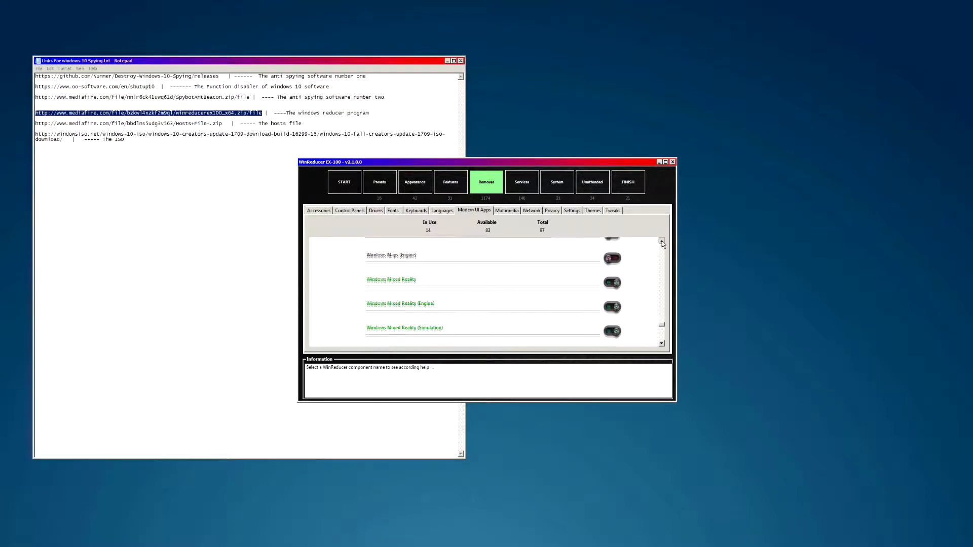
{"action": "scroll", "coordinate": [663, 244], "scroll_direction": "up", "scroll_amount": 3}
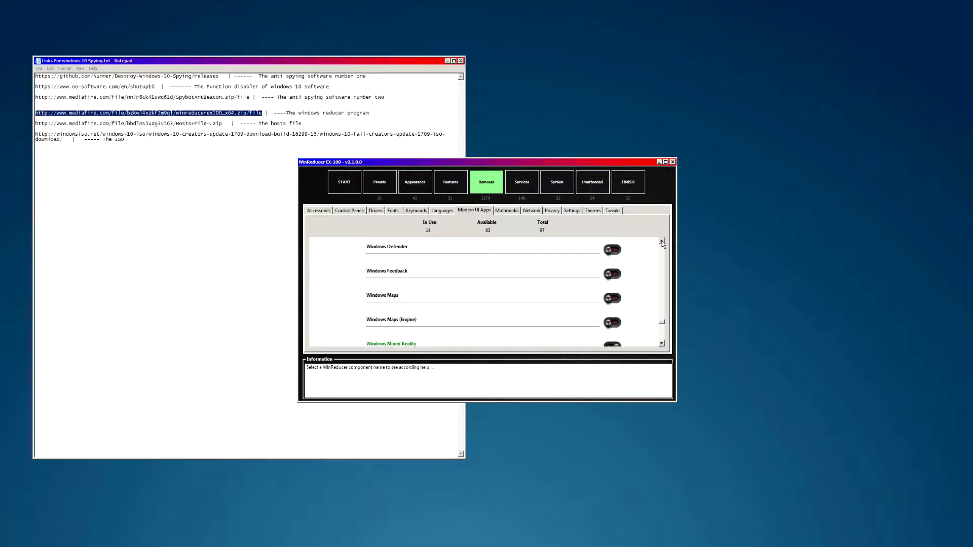
{"action": "left_click", "coordinate": [611, 332]}
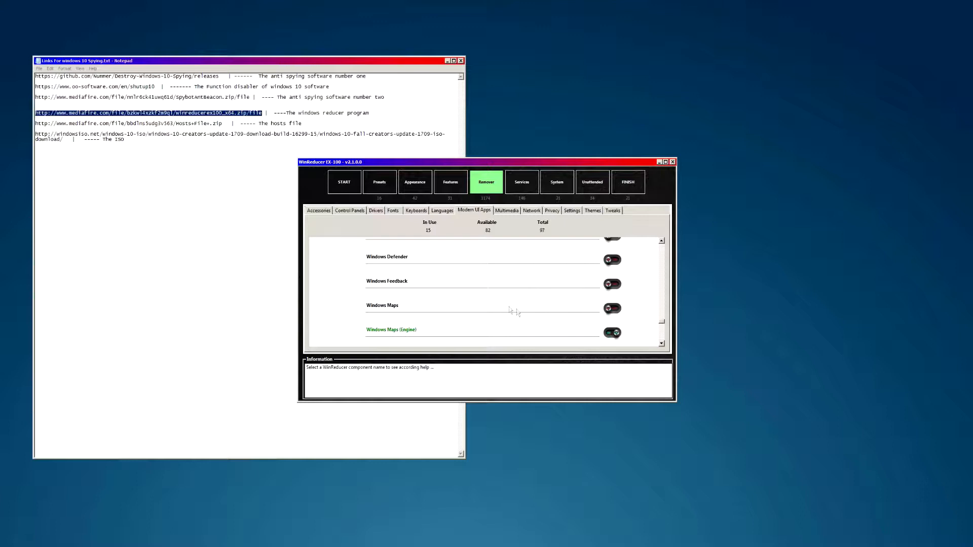
{"action": "left_click", "coordinate": [611, 309]}
- Mark Windows Defender and Solitaire Collection for removal
{"action": "left_click", "coordinate": [611, 260]}
{"action": "left_click", "coordinate": [662, 242]}
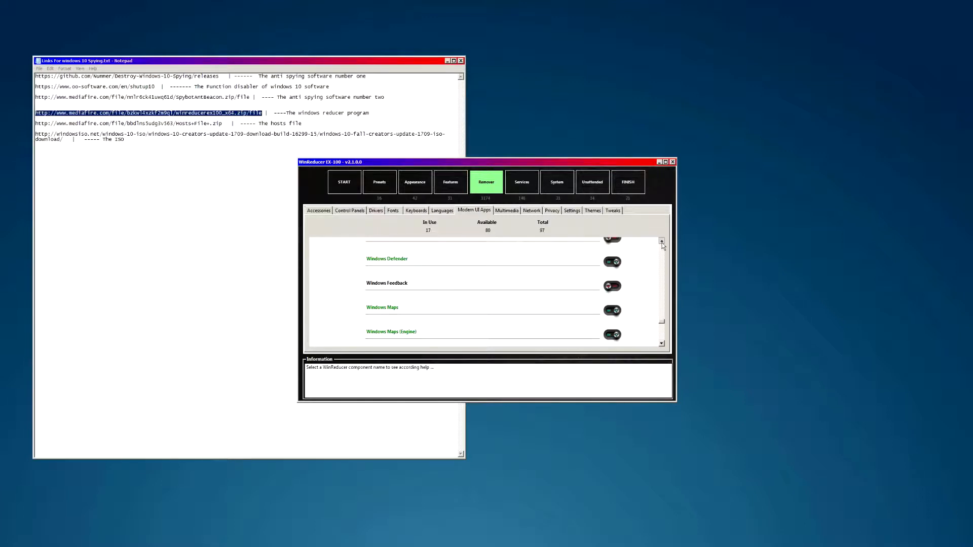
{"action": "left_click", "coordinate": [662, 242]}
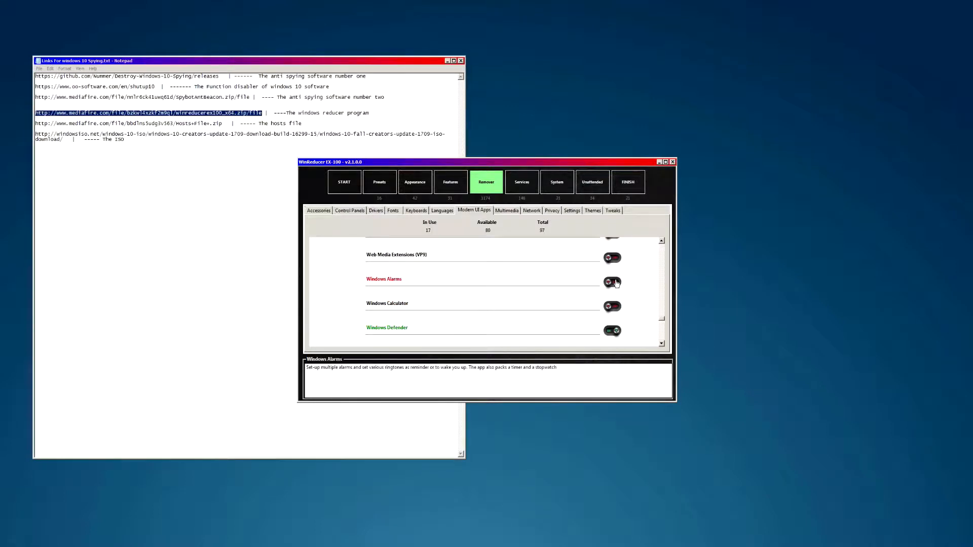
{"action": "scroll", "coordinate": [661, 250], "scroll_direction": "up", "scroll_amount": 2}
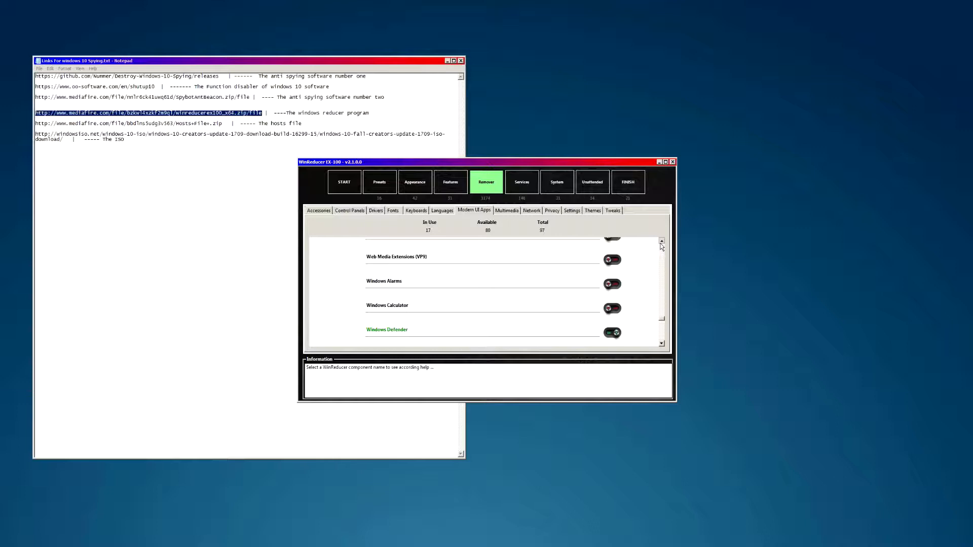
{"action": "scroll", "coordinate": [662, 247], "scroll_direction": "up", "scroll_amount": 3}
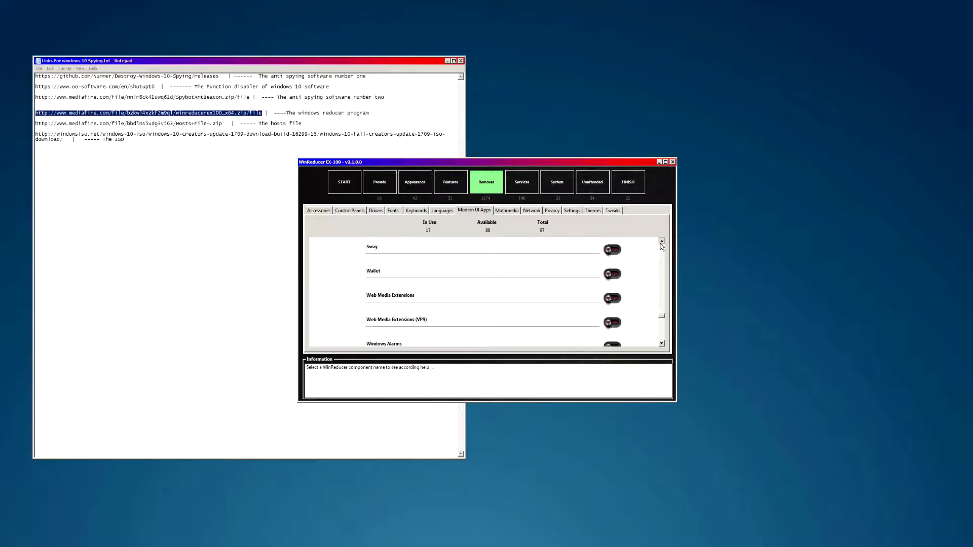
{"action": "scroll", "coordinate": [662, 247], "scroll_direction": "up", "scroll_amount": 2}
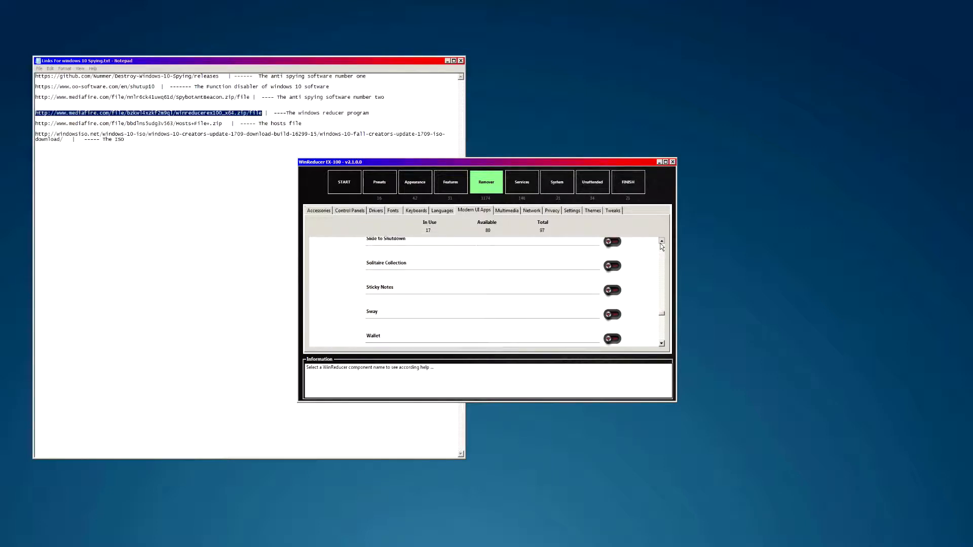
{"action": "left_click", "coordinate": [612, 291]}
- Mark Skype, Retail Demo and Print 3D for removal after checking Slide to Shutdown's description
{"action": "scroll", "coordinate": [661, 242], "scroll_direction": "up", "scroll_amount": 2}
{"action": "scroll", "coordinate": [661, 243], "scroll_direction": "up", "scroll_amount": 1}
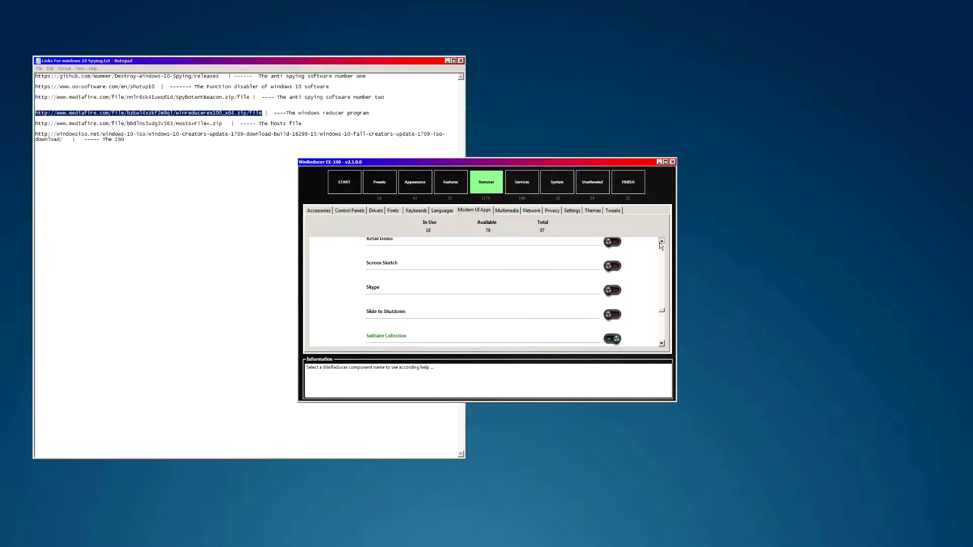
{"action": "left_click", "coordinate": [661, 344]}
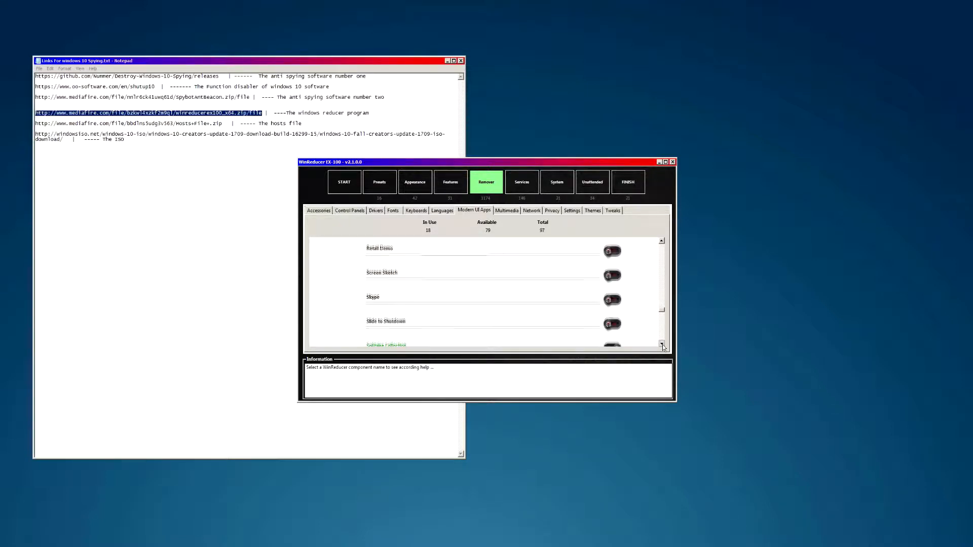
{"action": "left_click", "coordinate": [661, 241]}
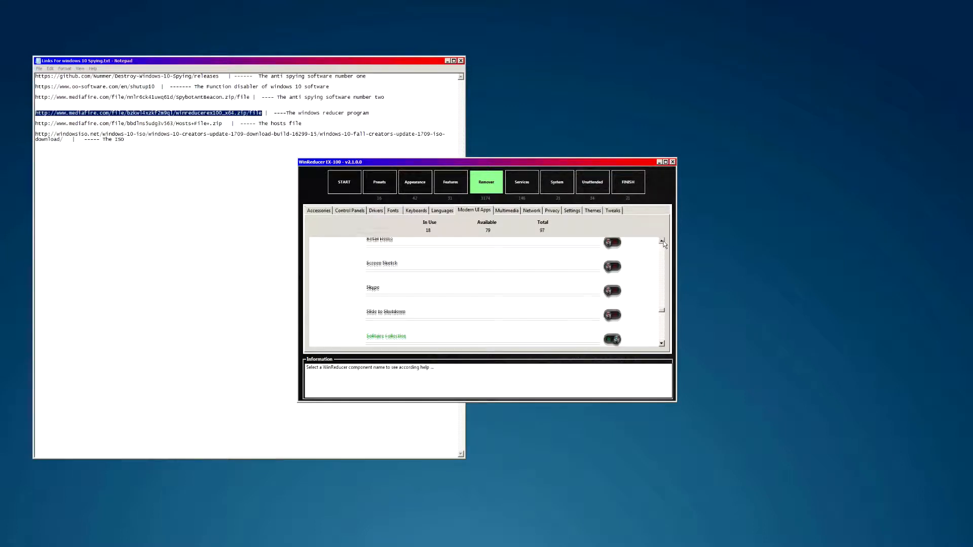
{"action": "left_click", "coordinate": [376, 336]}
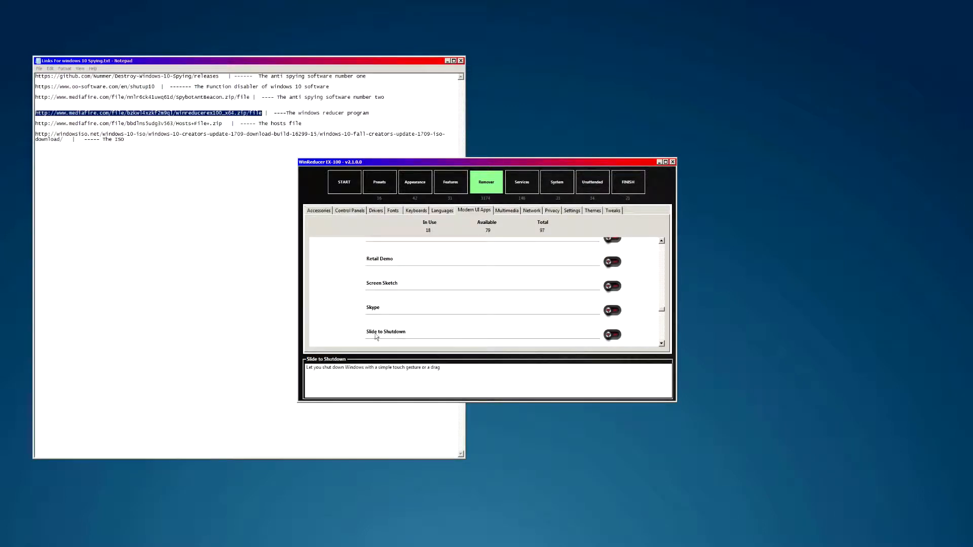
{"action": "left_click", "coordinate": [614, 312]}
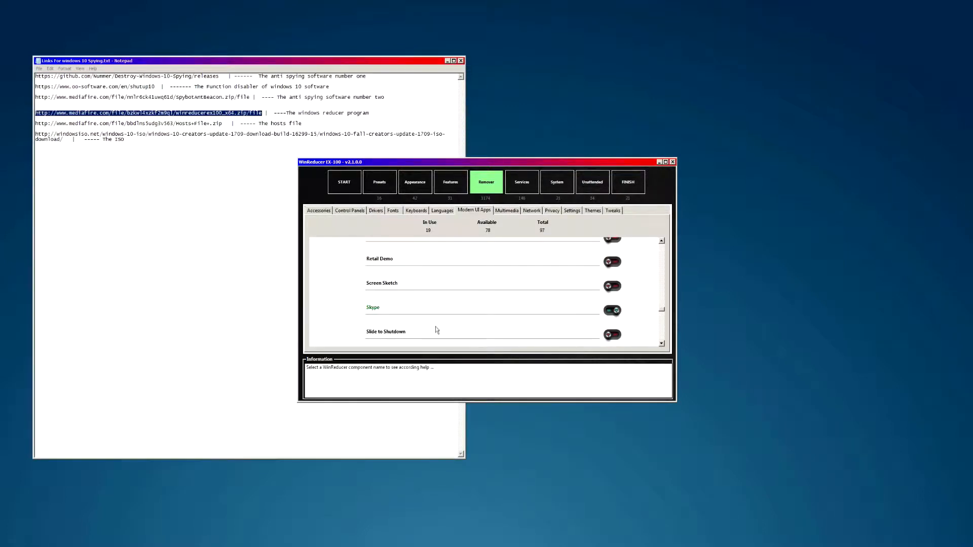
{"action": "left_click", "coordinate": [662, 242]}
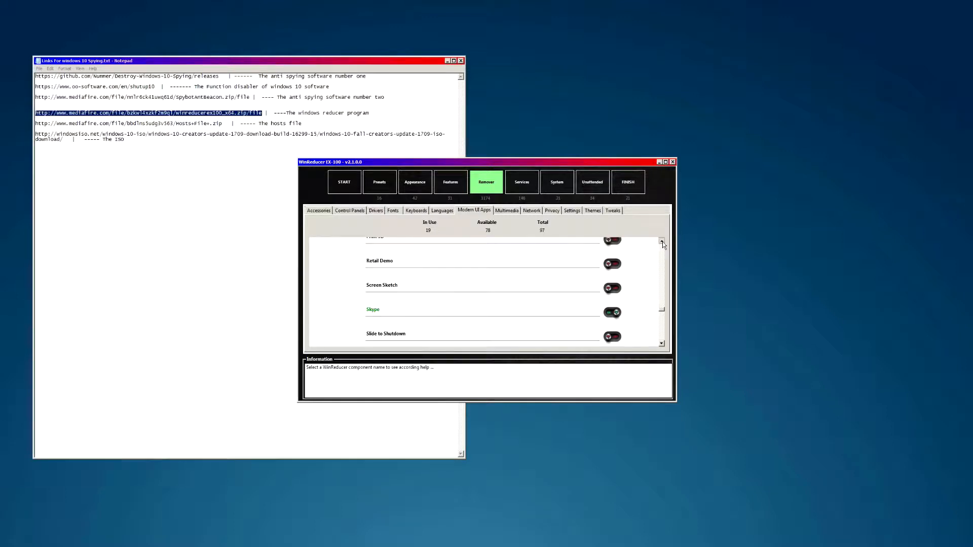
{"action": "left_click", "coordinate": [615, 299]}
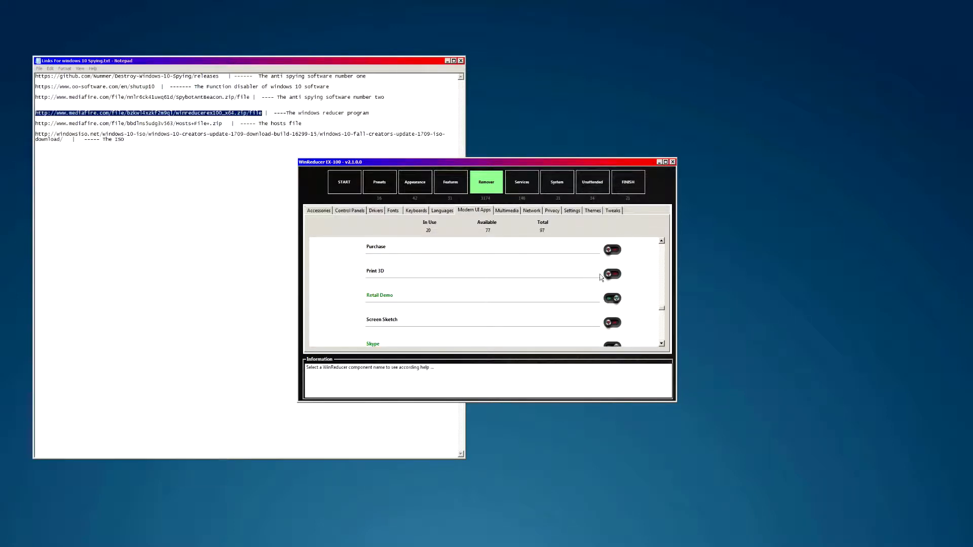
{"action": "left_click", "coordinate": [612, 275]}
- Mark 3D Builder, 3D Print and 3D Viewer for removal
{"action": "left_click", "coordinate": [662, 247]}
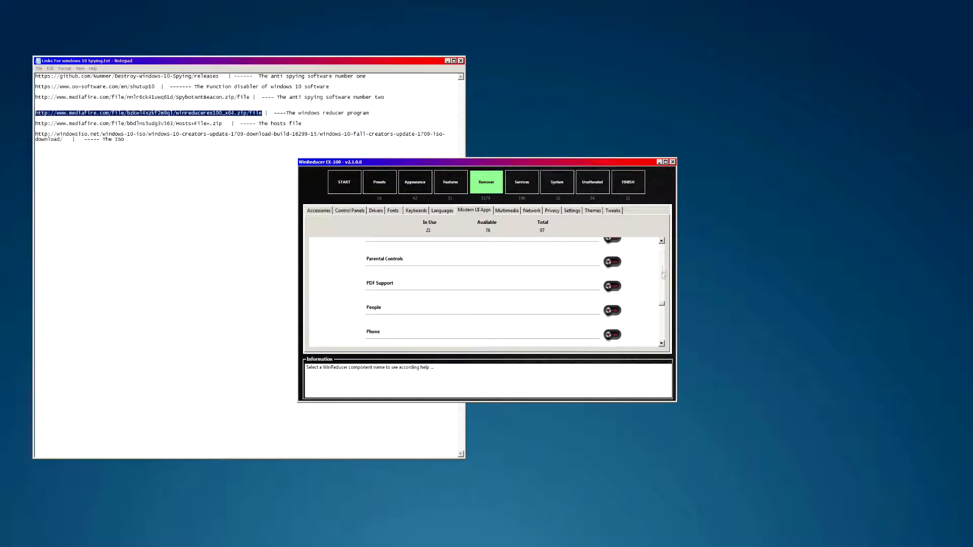
{"action": "left_click_drag", "start_coordinate": [662, 306], "coordinate": [663, 244]}
{"action": "left_click", "coordinate": [612, 260]}
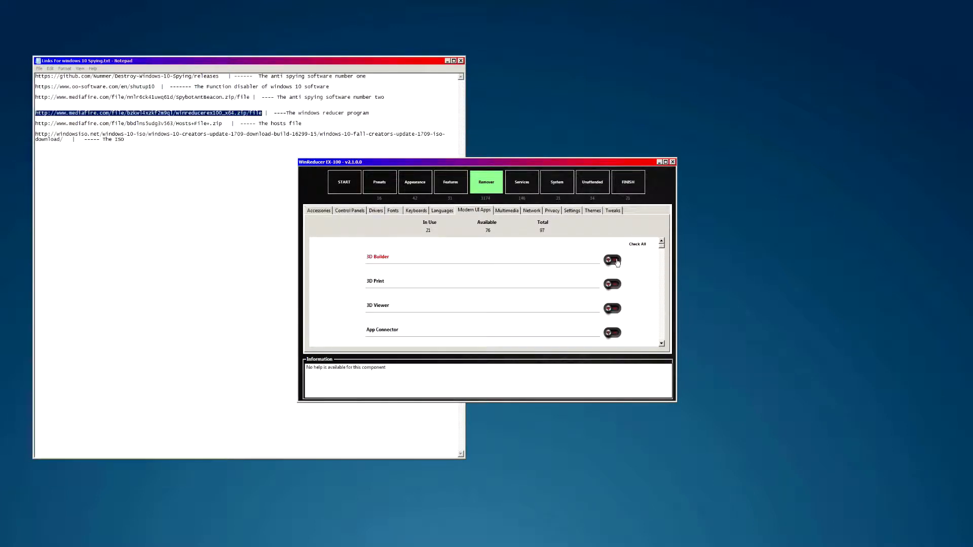
{"action": "left_click", "coordinate": [613, 285]}
{"action": "left_click", "coordinate": [613, 308]}
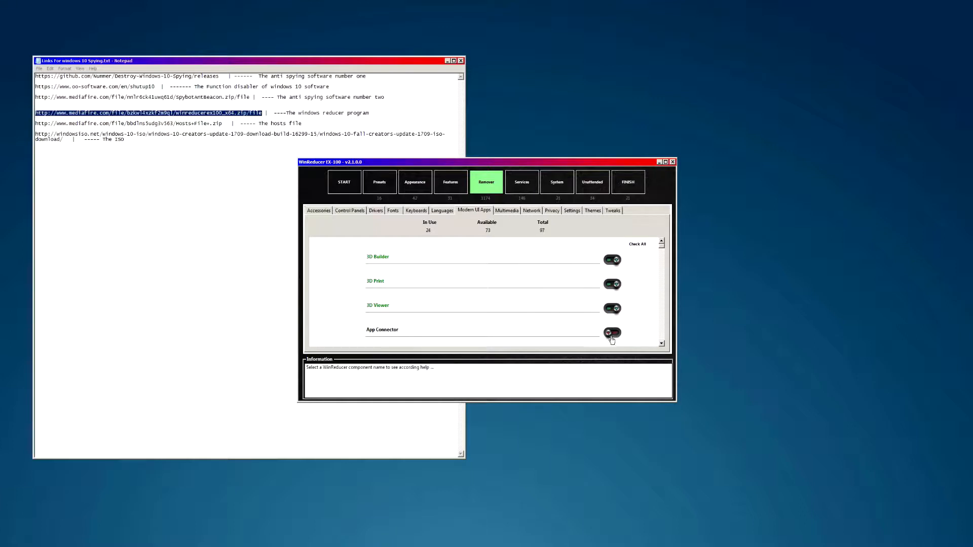
{"action": "left_click", "coordinate": [662, 344]}
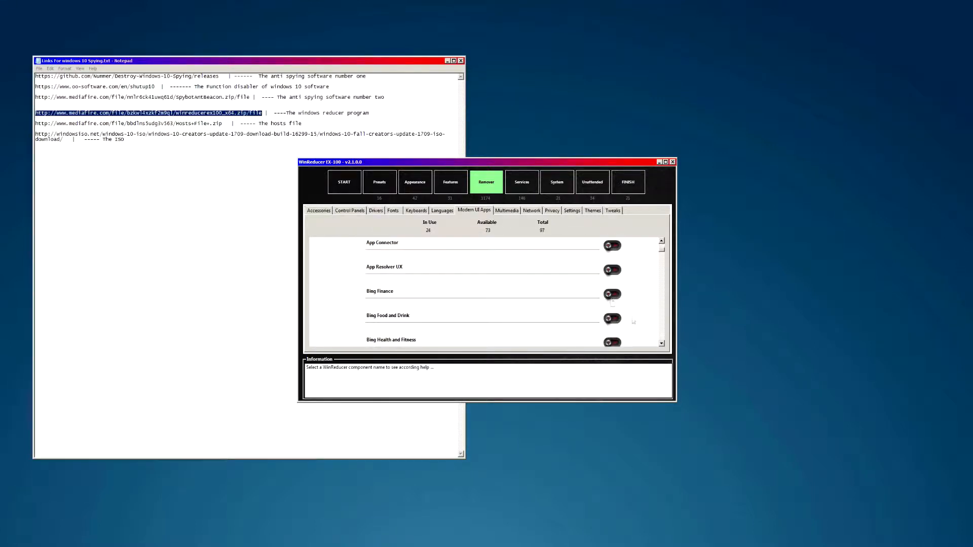
- Mark Bing Finance, Food and Drink, Health and Fitness, News and Sports for removal
{"action": "left_click", "coordinate": [612, 295]}
{"action": "left_click", "coordinate": [612, 319]}
{"action": "scroll", "coordinate": [660, 254], "scroll_direction": "down", "scroll_amount": 1}
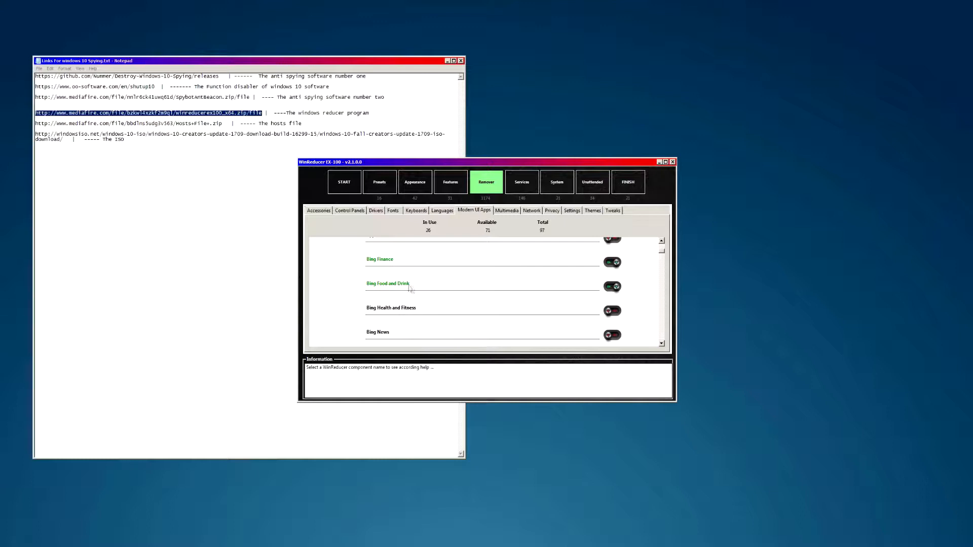
{"action": "left_click", "coordinate": [619, 315]}
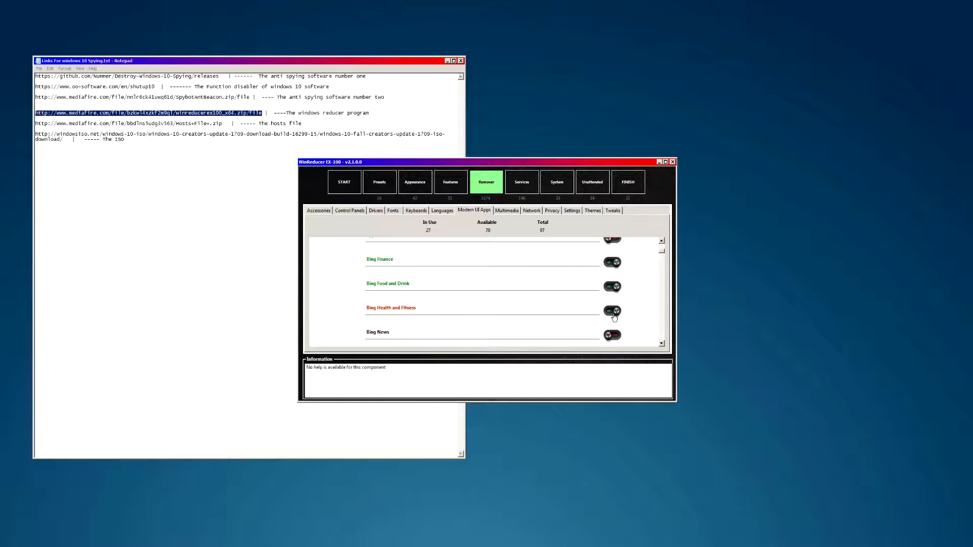
{"action": "scroll", "coordinate": [662, 256], "scroll_direction": "down", "scroll_amount": 1}
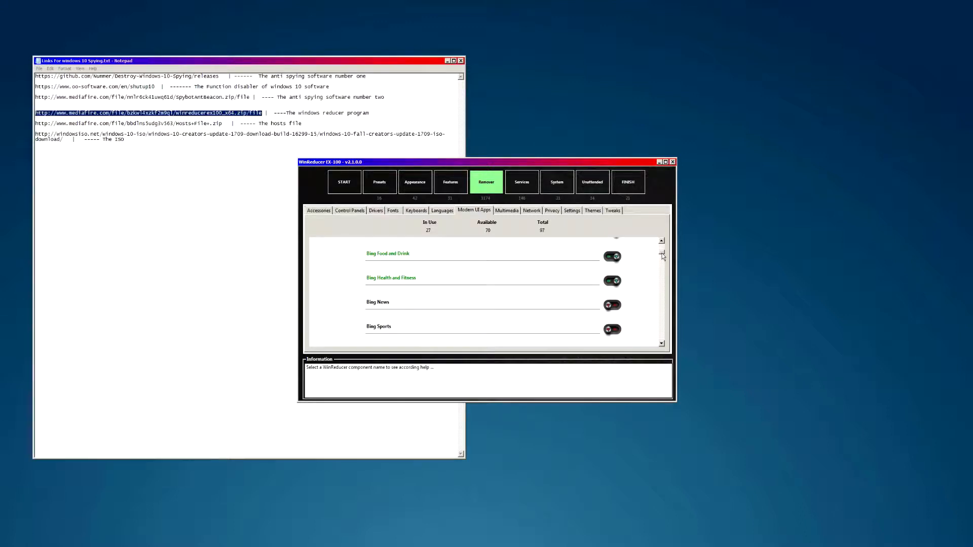
{"action": "left_click", "coordinate": [613, 306]}
{"action": "left_click", "coordinate": [609, 330]}
- Mark Bing Travel, Bing Weather and Camera for removal, reaching 32 of 97
{"action": "scroll", "coordinate": [663, 255], "scroll_direction": "down", "scroll_amount": 2}
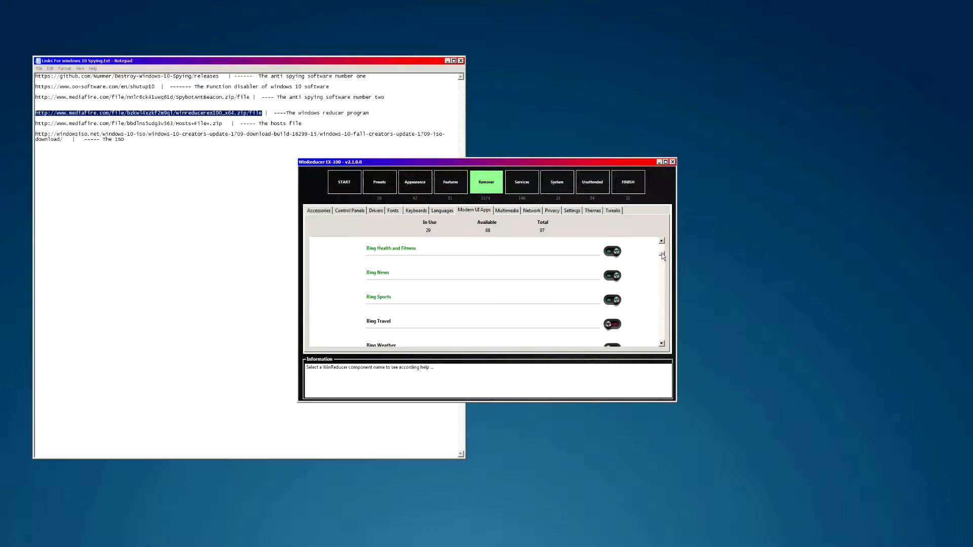
{"action": "left_click", "coordinate": [612, 294]}
{"action": "left_click", "coordinate": [612, 318]}
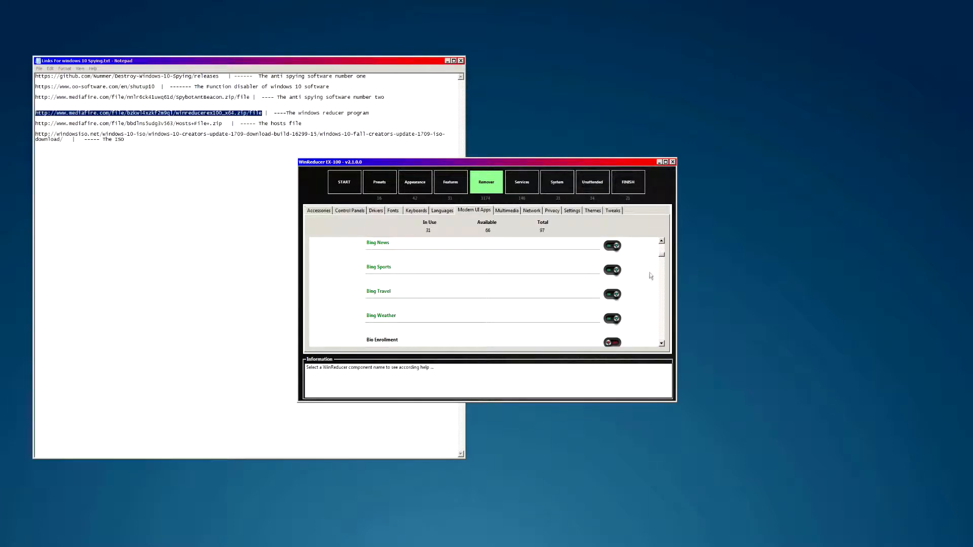
{"action": "scroll", "coordinate": [661, 256], "scroll_direction": "down", "scroll_amount": 2}
{"action": "left_click", "coordinate": [611, 318]}
{"action": "mouse_move", "coordinate": [367, 320]}
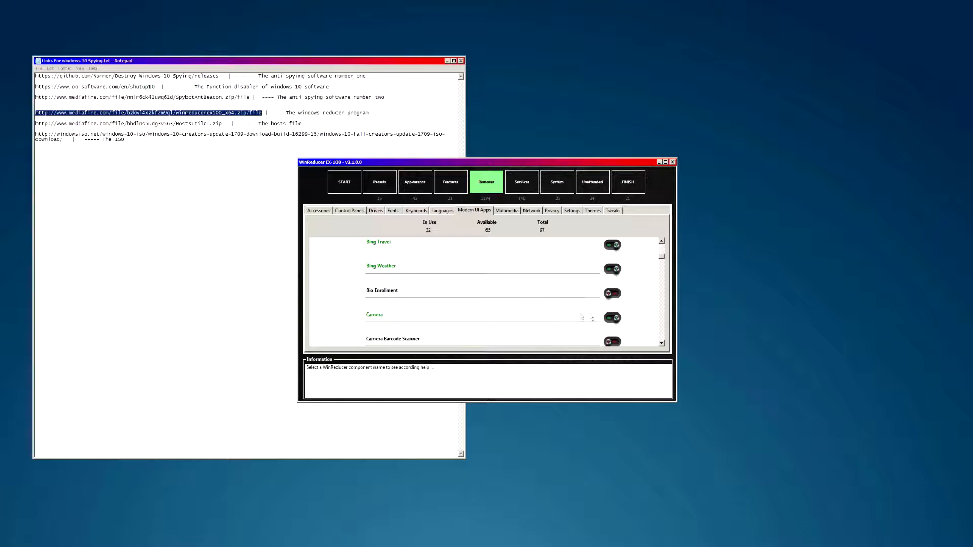
{"action": "scroll", "coordinate": [418, 293], "scroll_direction": "down", "scroll_amount": 1}
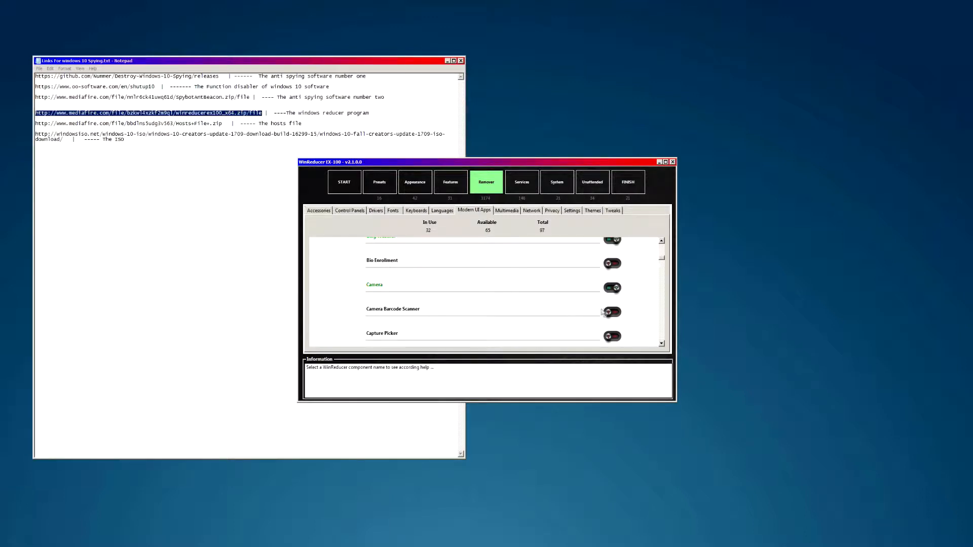
- Mark Camera Barcode Scanner, Connect and Contact Support for removal
{"action": "left_click", "coordinate": [662, 344]}
{"action": "left_click", "coordinate": [662, 344]}
{"action": "left_click", "coordinate": [661, 344]}
{"action": "left_click", "coordinate": [613, 286]}
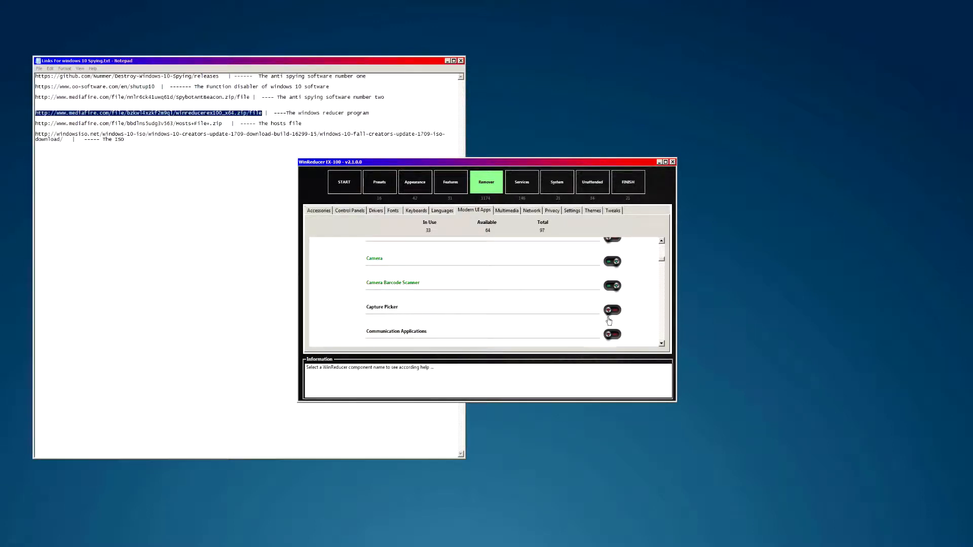
{"action": "left_click", "coordinate": [662, 344]}
{"action": "left_click", "coordinate": [662, 344]}
{"action": "left_click", "coordinate": [662, 344]}
{"action": "left_click", "coordinate": [662, 345]}
{"action": "left_click", "coordinate": [612, 283]}
{"action": "left_click", "coordinate": [612, 308]}
- Check Cortana's description and mark Cortana for removal
{"action": "scroll", "coordinate": [662, 347], "scroll_direction": "down", "scroll_amount": 2}
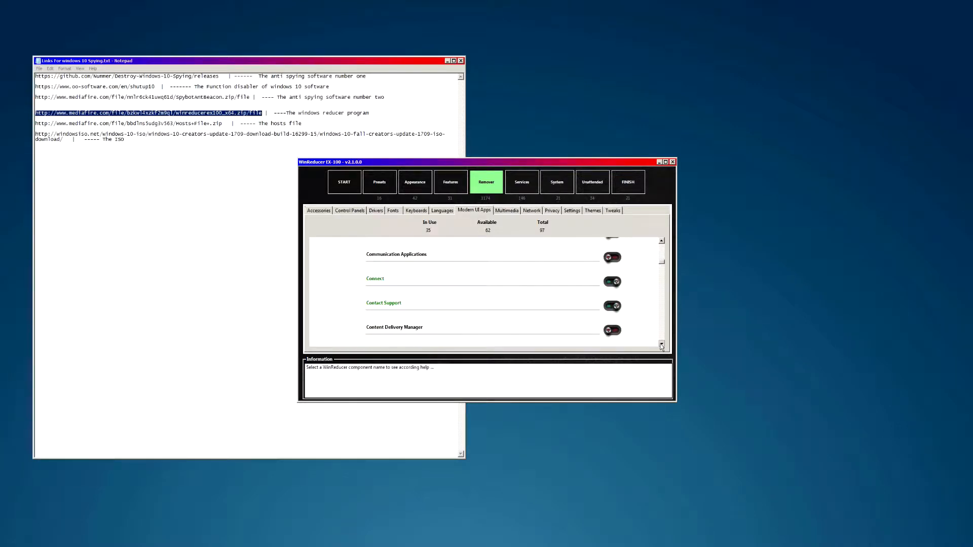
{"action": "scroll", "coordinate": [661, 347], "scroll_direction": "down", "scroll_amount": 1}
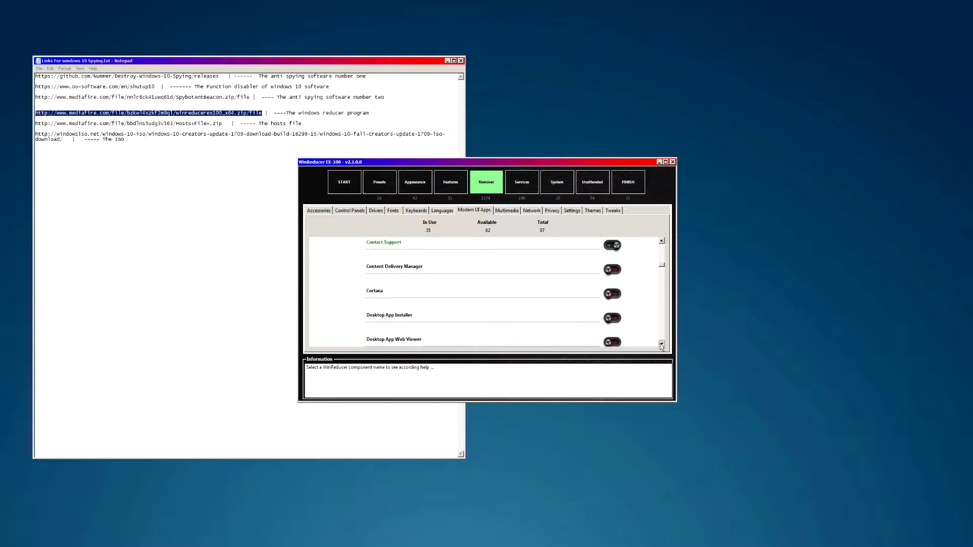
{"action": "left_click", "coordinate": [372, 289]}
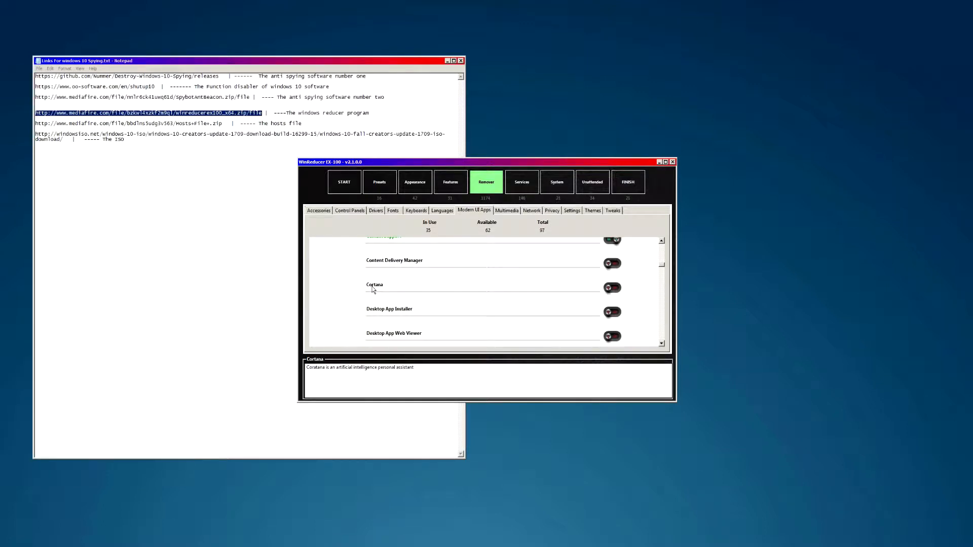
{"action": "double_click", "coordinate": [374, 285]}
- Mark Desktop App Installer, Desktop App Web Viewer and Dialog (Add Suggested Folders To Library)
{"action": "scroll", "coordinate": [661, 344], "scroll_direction": "down", "scroll_amount": 2}
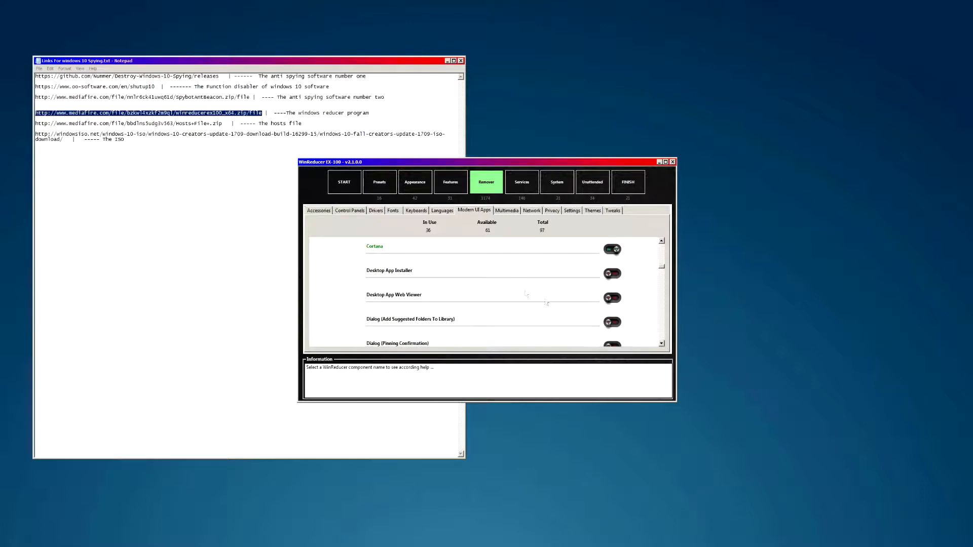
{"action": "left_click", "coordinate": [612, 273]}
{"action": "left_click", "coordinate": [613, 298]}
{"action": "left_click", "coordinate": [613, 322]}
{"action": "scroll", "coordinate": [661, 344], "scroll_direction": "down", "scroll_amount": 1}
{"action": "scroll", "coordinate": [661, 345], "scroll_direction": "down", "scroll_amount": 1}
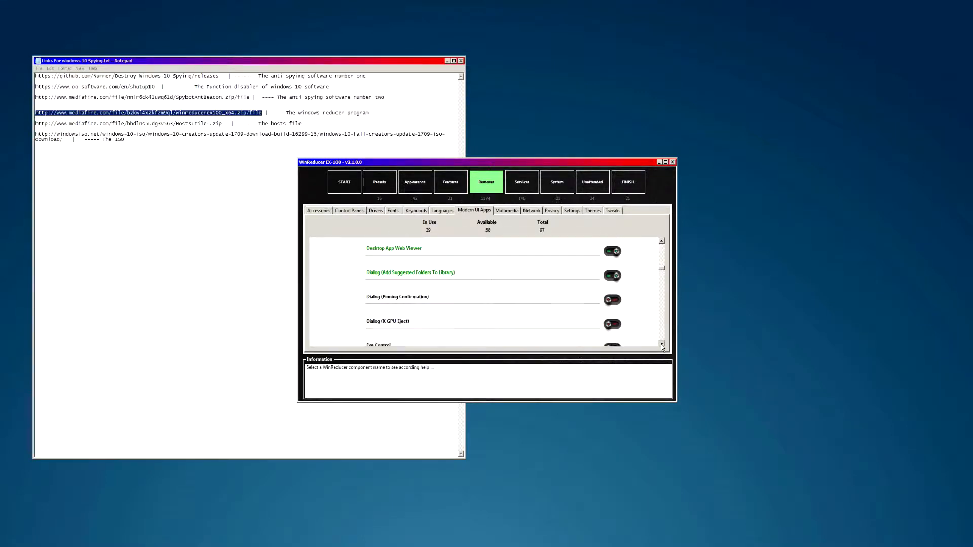
- Switch those three entries back off, leaving 36 of 97 apps in use
{"action": "left_click", "coordinate": [662, 241]}
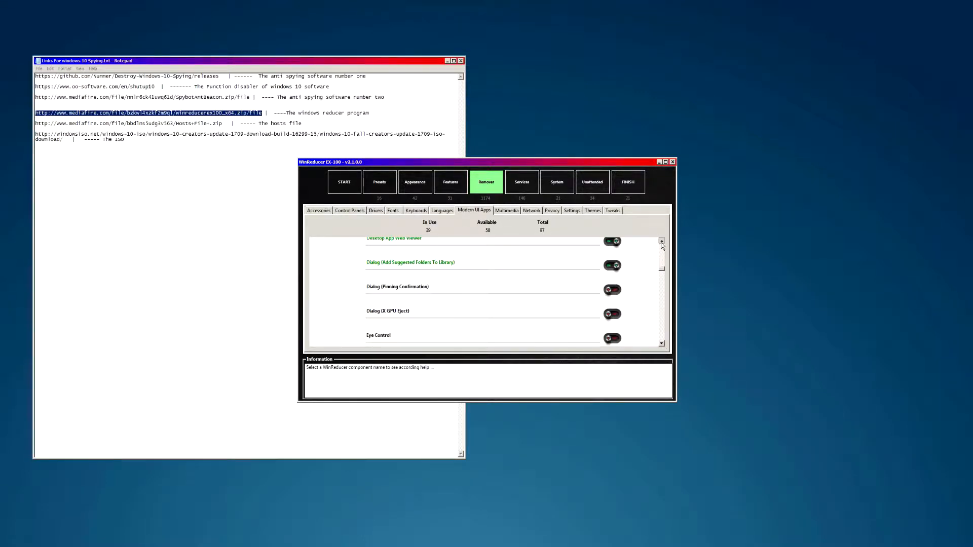
{"action": "left_click", "coordinate": [661, 241]}
{"action": "left_click", "coordinate": [615, 300]}
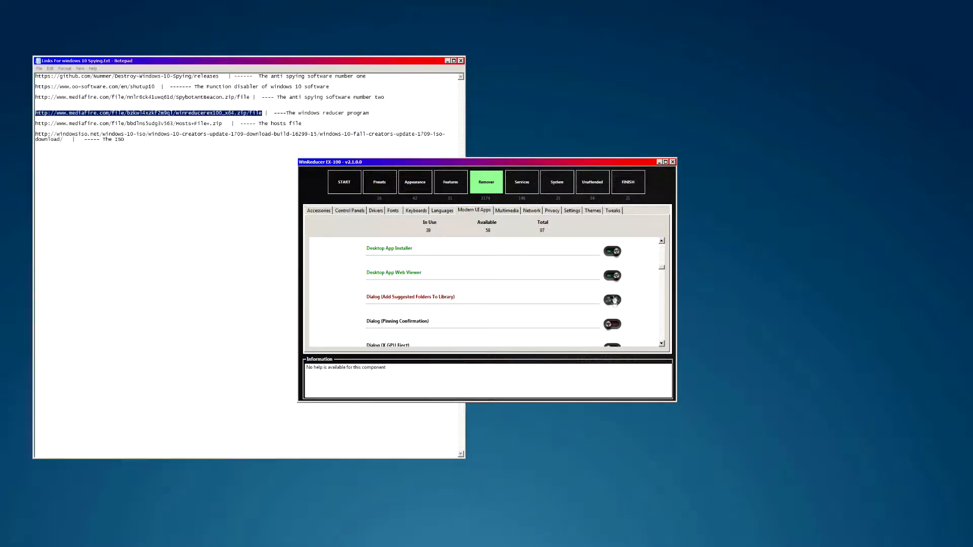
{"action": "left_click", "coordinate": [612, 276]}
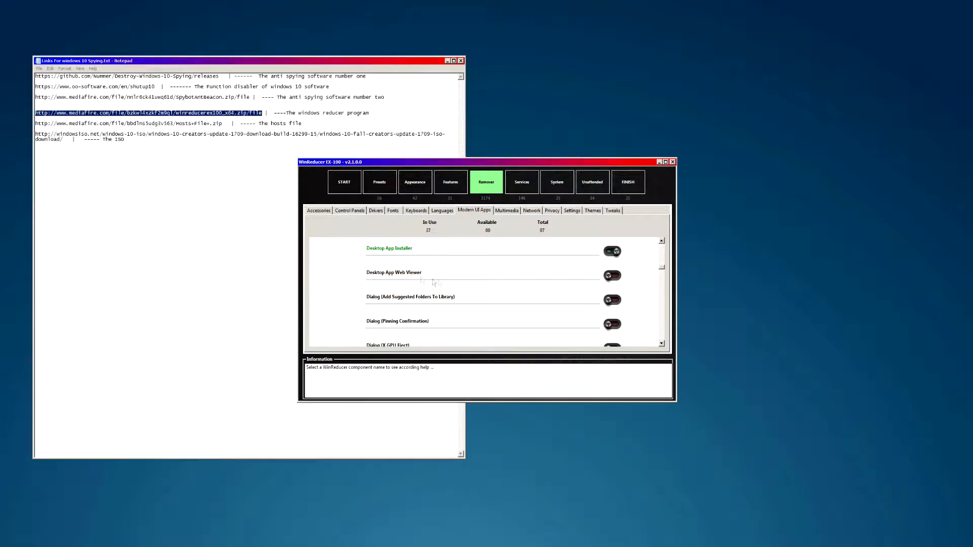
{"action": "left_click", "coordinate": [616, 277]}
{"action": "left_click", "coordinate": [614, 252]}
{"action": "left_click", "coordinate": [616, 277]}
{"action": "scroll", "coordinate": [664, 344], "scroll_direction": "down", "scroll_amount": 2}
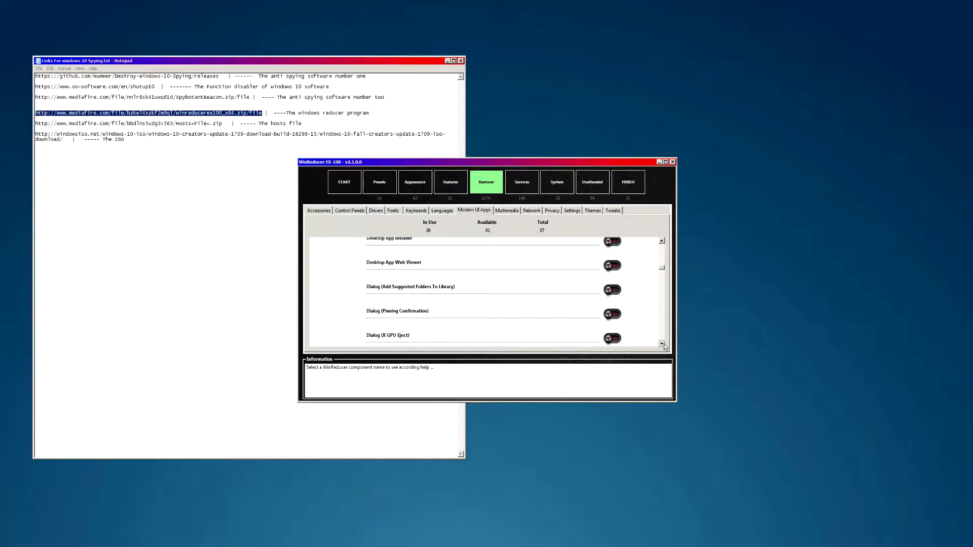
{"action": "scroll", "coordinate": [664, 344], "scroll_direction": "down", "scroll_amount": 3}
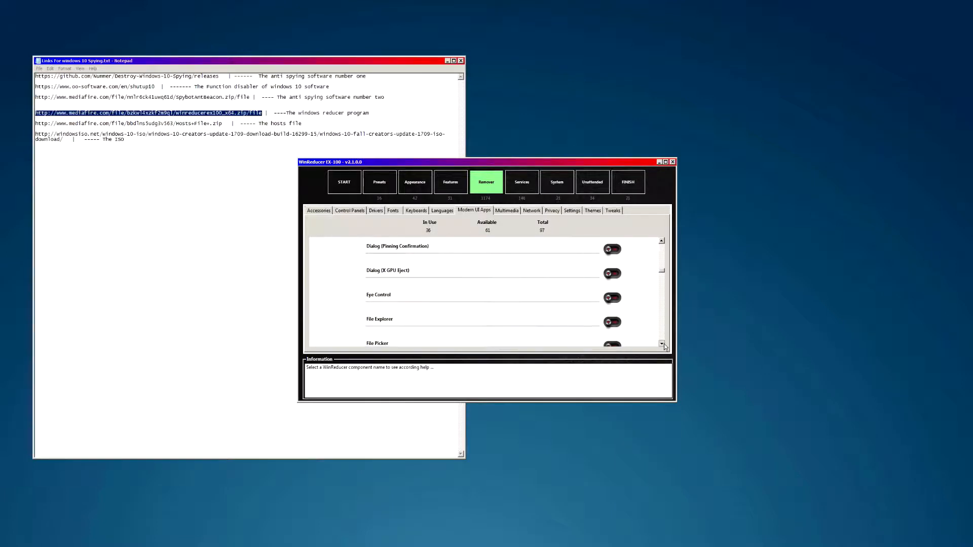
- Switch on Eye Control, Microsoft Edge and My People
{"action": "left_click", "coordinate": [612, 274]}
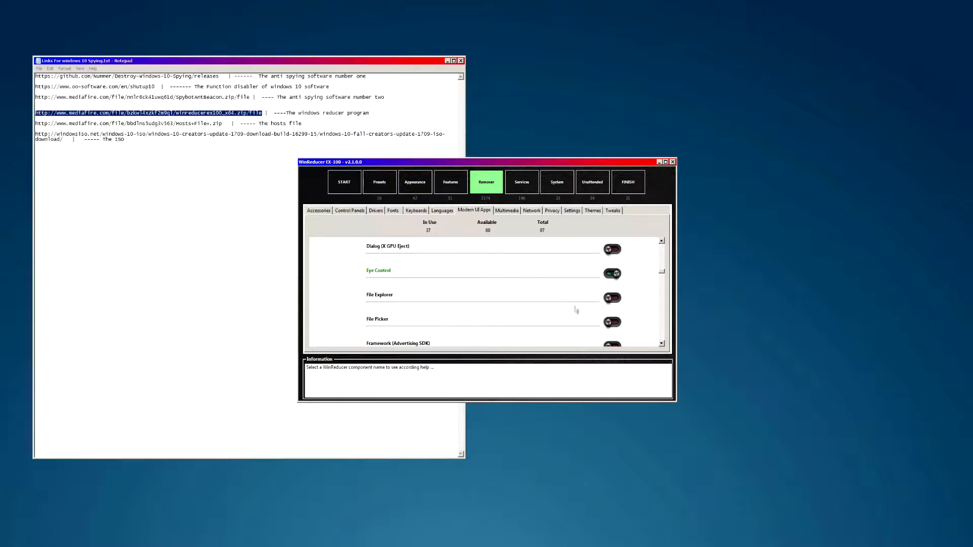
{"action": "scroll", "coordinate": [664, 270], "scroll_direction": "down", "scroll_amount": 2}
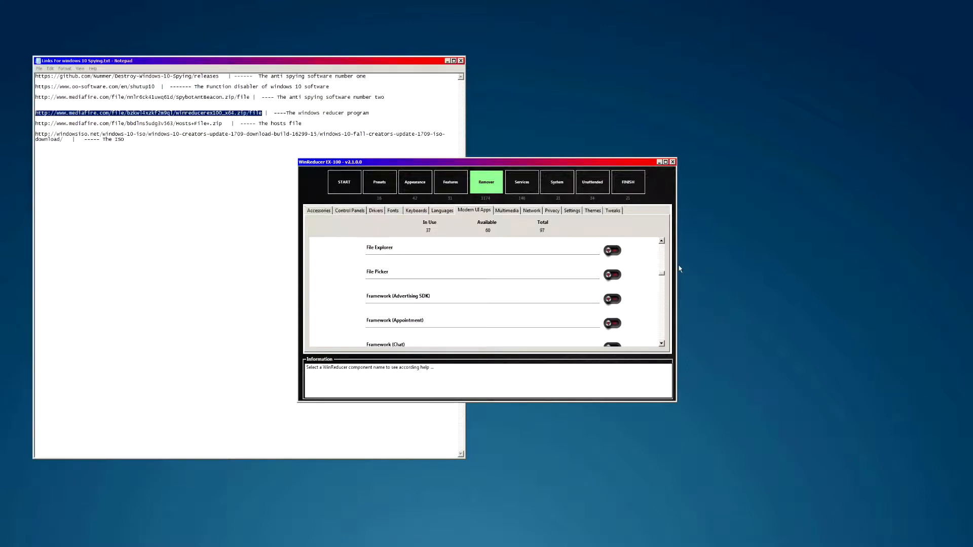
{"action": "left_click_drag", "start_coordinate": [662, 272], "coordinate": [664, 294]}
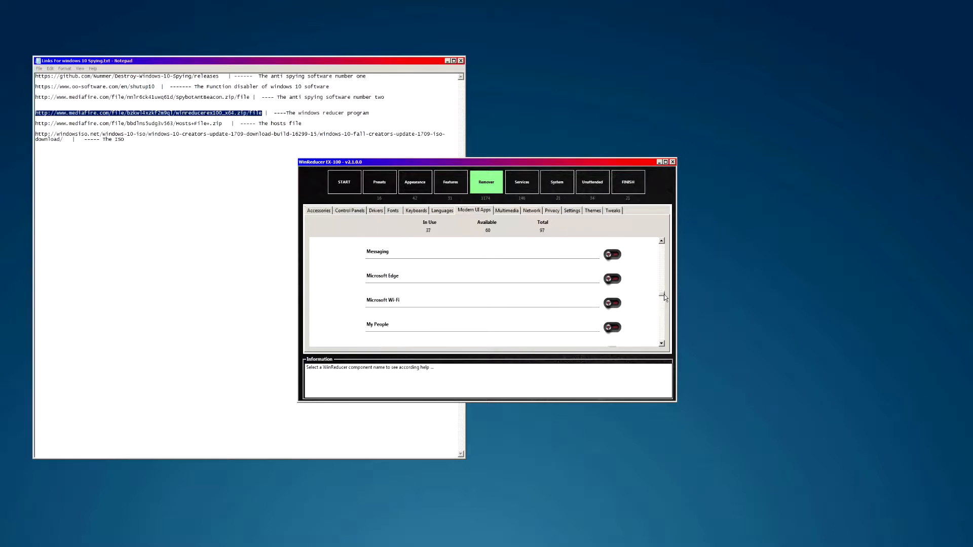
{"action": "left_click", "coordinate": [615, 280]}
{"action": "left_click_drag", "start_coordinate": [662, 291], "coordinate": [662, 296]}
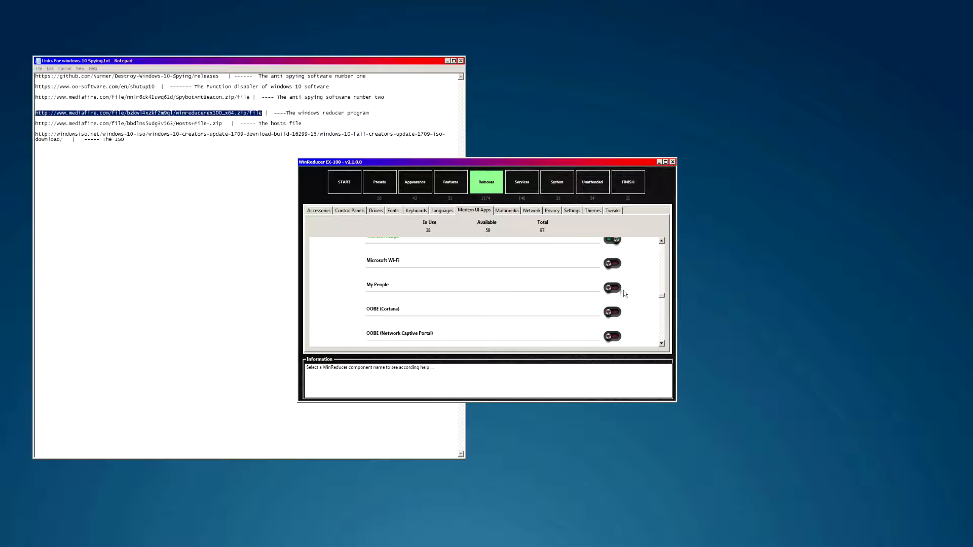
{"action": "left_click", "coordinate": [609, 289]}
- Switch on OOBE (Cortana), One Connect and OneNote
{"action": "scroll", "coordinate": [661, 298], "scroll_direction": "down", "scroll_amount": 2}
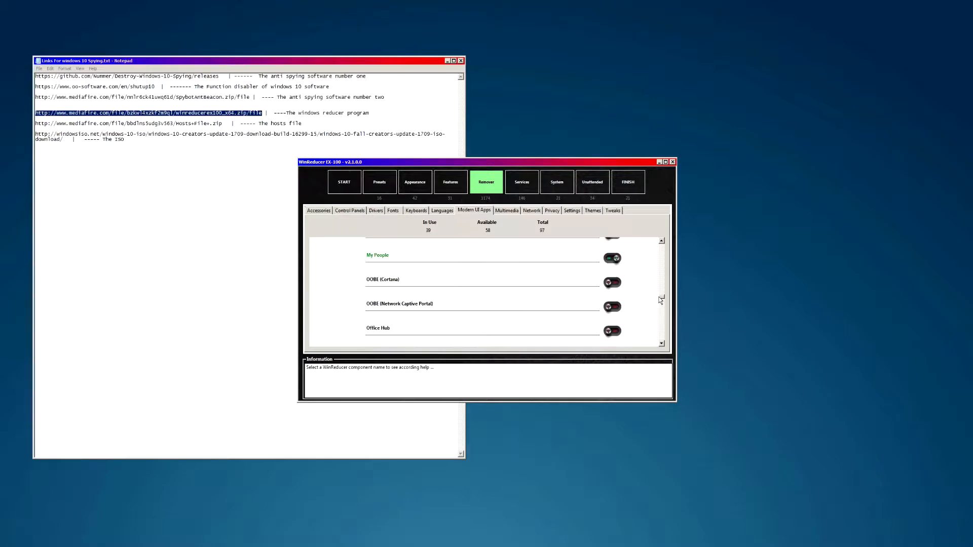
{"action": "left_click", "coordinate": [611, 263]}
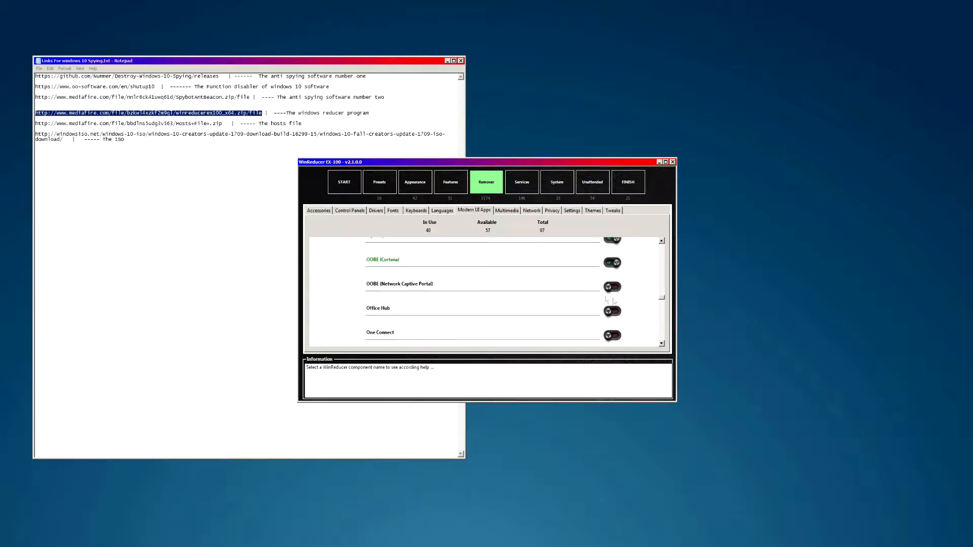
{"action": "scroll", "coordinate": [664, 302], "scroll_direction": "down", "scroll_amount": 2}
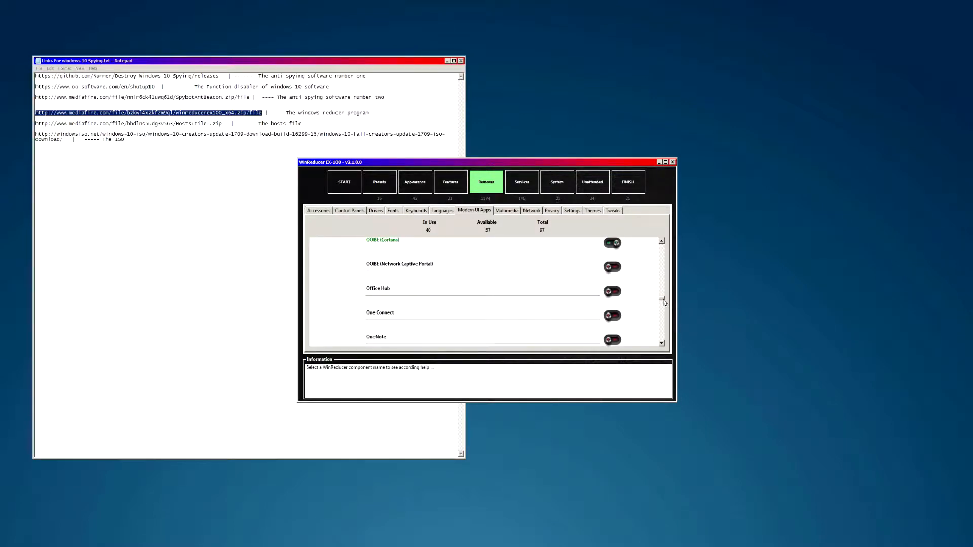
{"action": "left_click", "coordinate": [614, 287]}
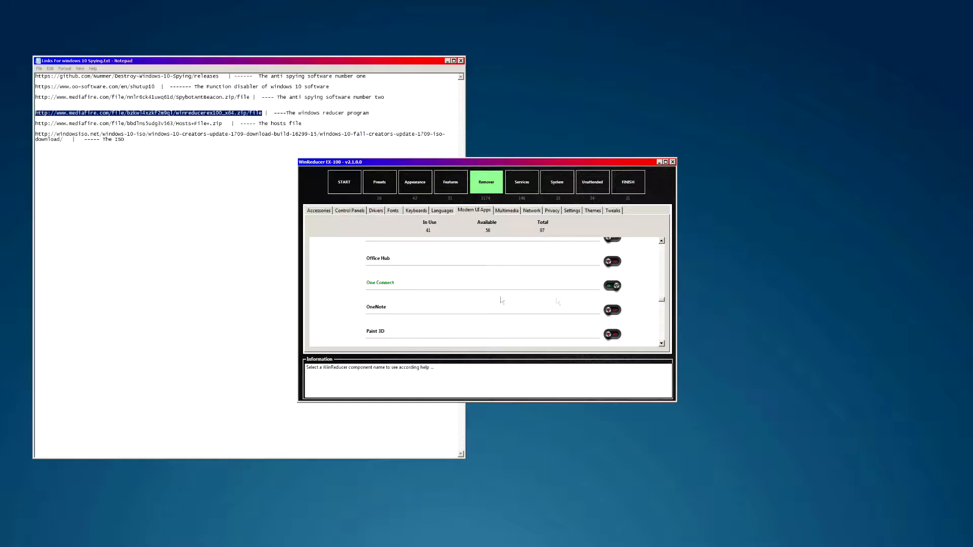
{"action": "scroll", "coordinate": [662, 303], "scroll_direction": "down", "scroll_amount": 1}
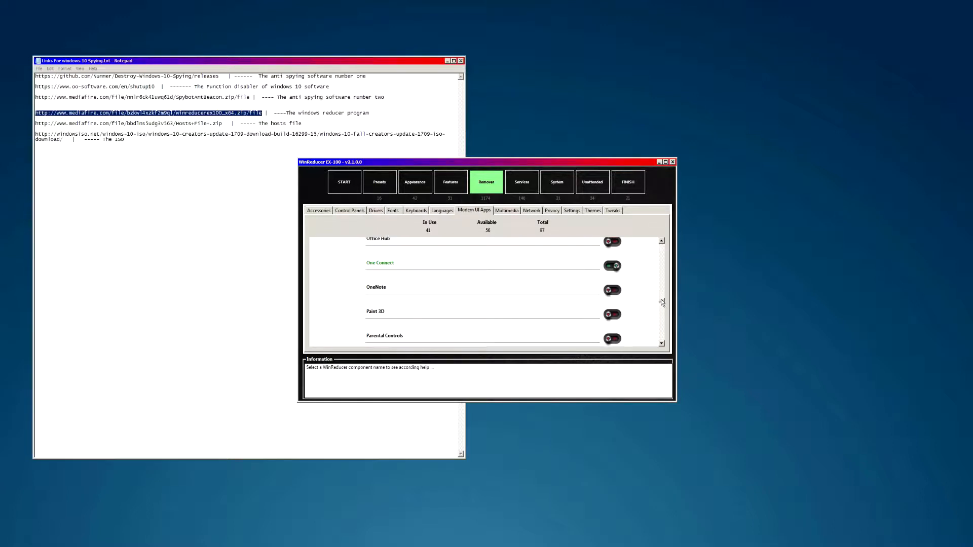
{"action": "left_click", "coordinate": [611, 290]}
- Switch on Paint 3D, Phone and People, bringing the count to 45 of 97
{"action": "left_click_drag", "start_coordinate": [662, 303], "coordinate": [662, 304]}
{"action": "left_click", "coordinate": [613, 285]}
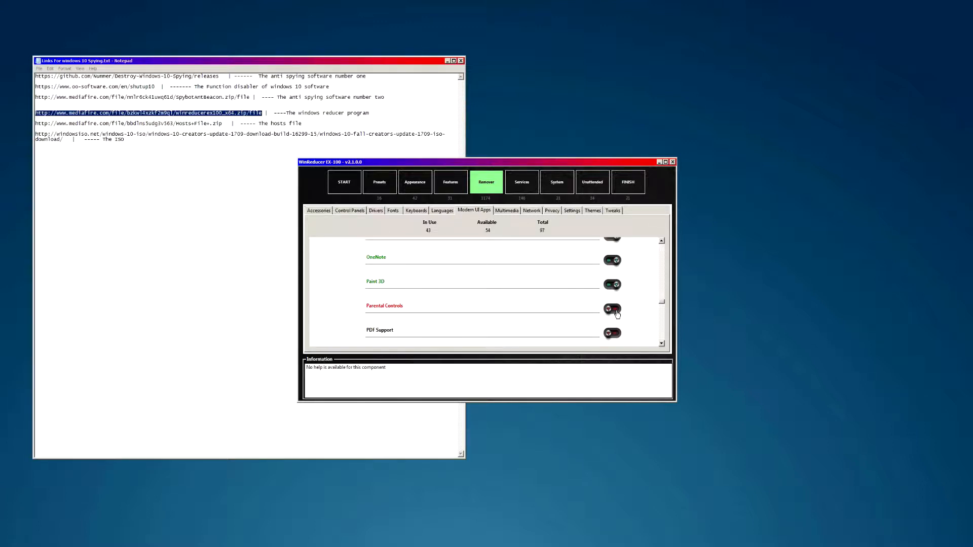
{"action": "mouse_move", "coordinate": [663, 304]}
{"action": "left_mouse_down"}
{"action": "mouse_move", "coordinate": [664, 332]}
{"action": "mouse_move", "coordinate": [664, 309]}
{"action": "left_mouse_up"}
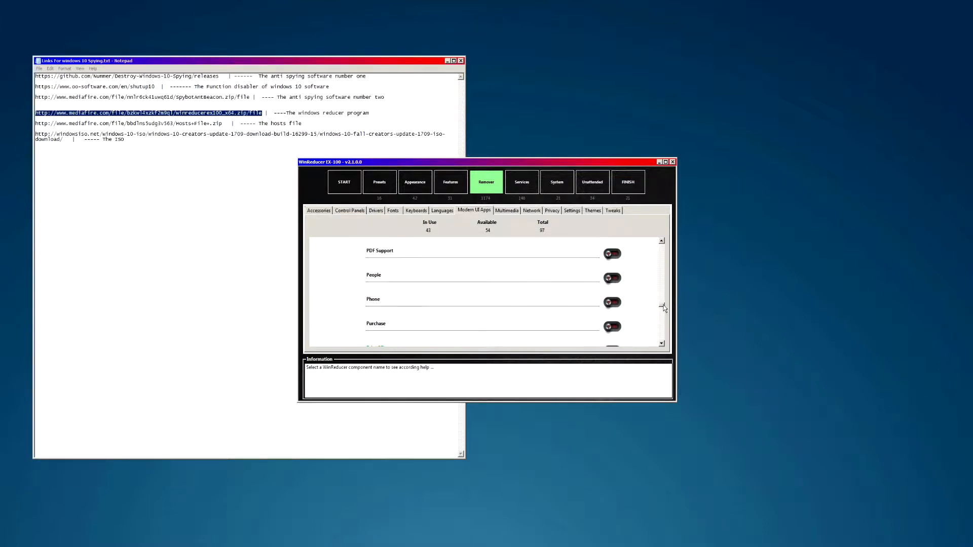
{"action": "left_click", "coordinate": [612, 302]}
{"action": "left_click", "coordinate": [612, 277]}
{"action": "left_click_drag", "start_coordinate": [661, 309], "coordinate": [663, 248]}
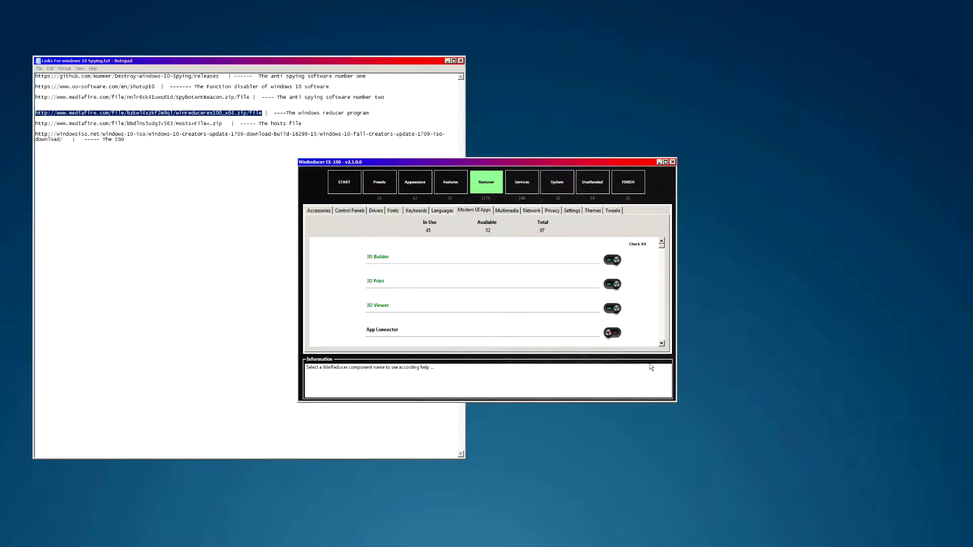
- Open the Multimedia list and browse its 102 components, from Battery Meter to codecs
{"action": "left_click", "coordinate": [511, 211]}
{"action": "left_click_drag", "start_coordinate": [657, 245], "coordinate": [675, 311]}
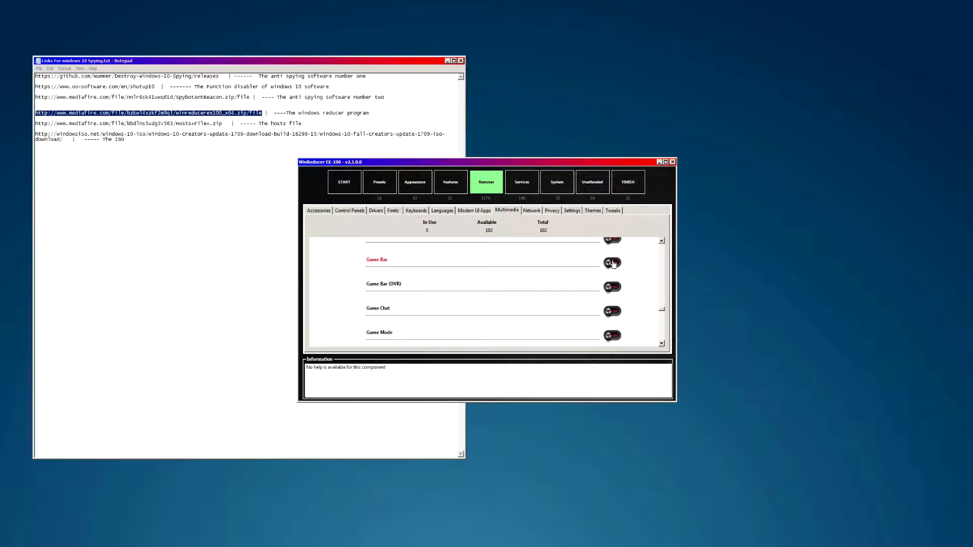
{"action": "left_click_drag", "start_coordinate": [663, 311], "coordinate": [670, 254]}
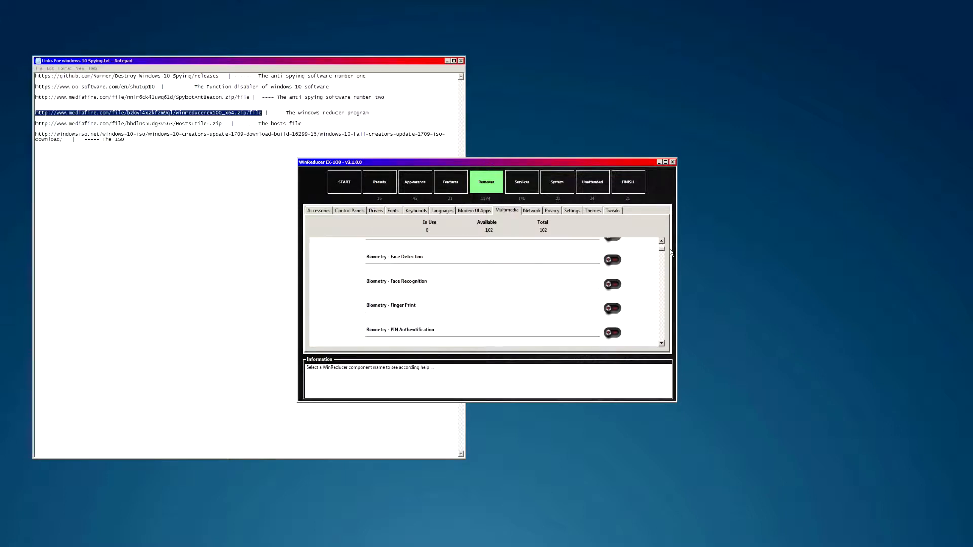
{"action": "left_click_drag", "start_coordinate": [670, 249], "coordinate": [670, 249]}
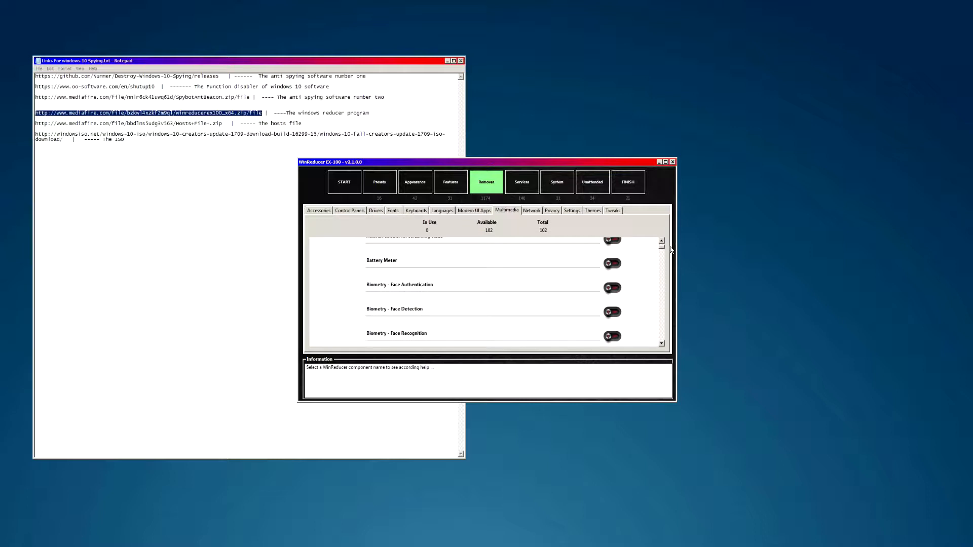
- Switch on Biometry Face Authentication, Face Detection, Face Recognition and Finger Print, 4 of 102 in use
{"action": "left_click", "coordinate": [612, 288]}
{"action": "left_click", "coordinate": [612, 312]}
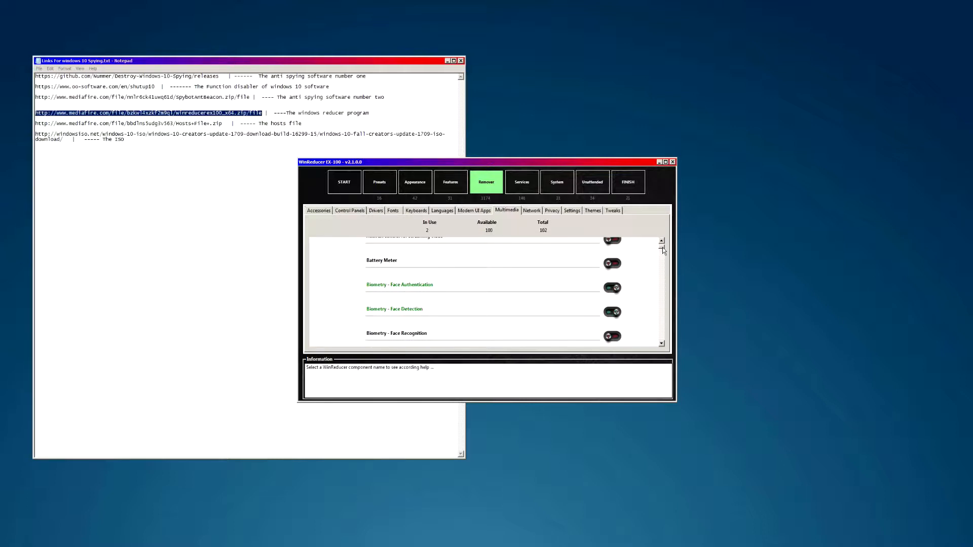
{"action": "scroll", "coordinate": [662, 249], "scroll_direction": "down", "scroll_amount": 2}
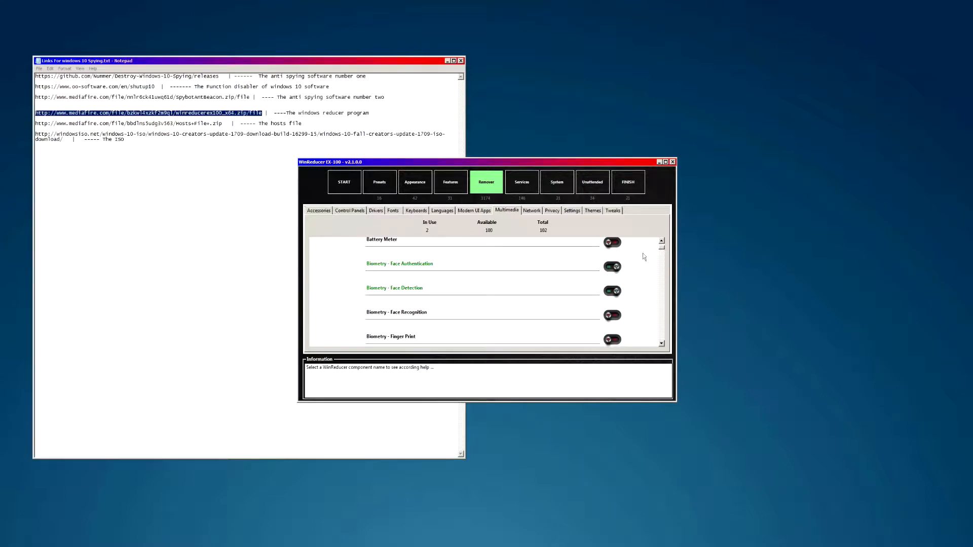
{"action": "left_click", "coordinate": [610, 317]}
{"action": "scroll", "coordinate": [664, 350], "scroll_direction": "down", "scroll_amount": 5}
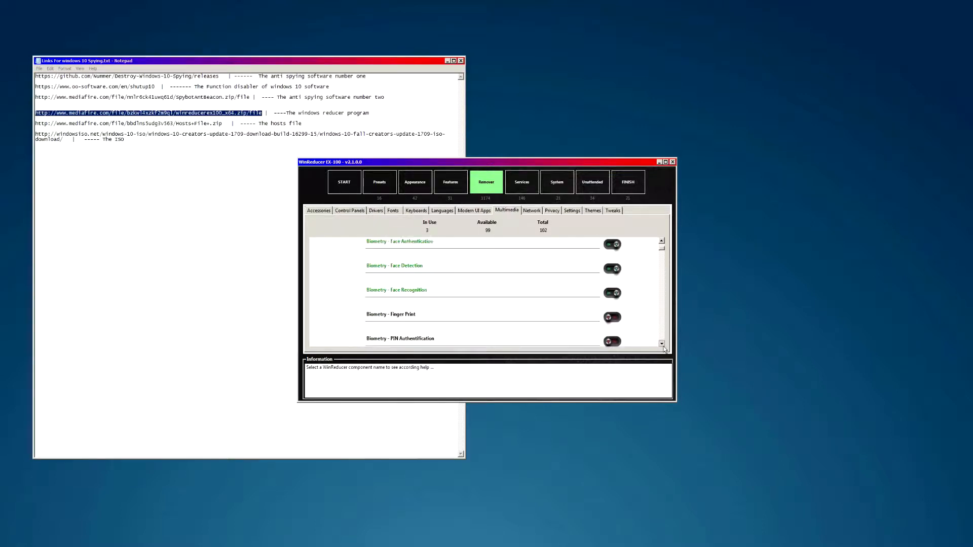
{"action": "left_click", "coordinate": [612, 277]}
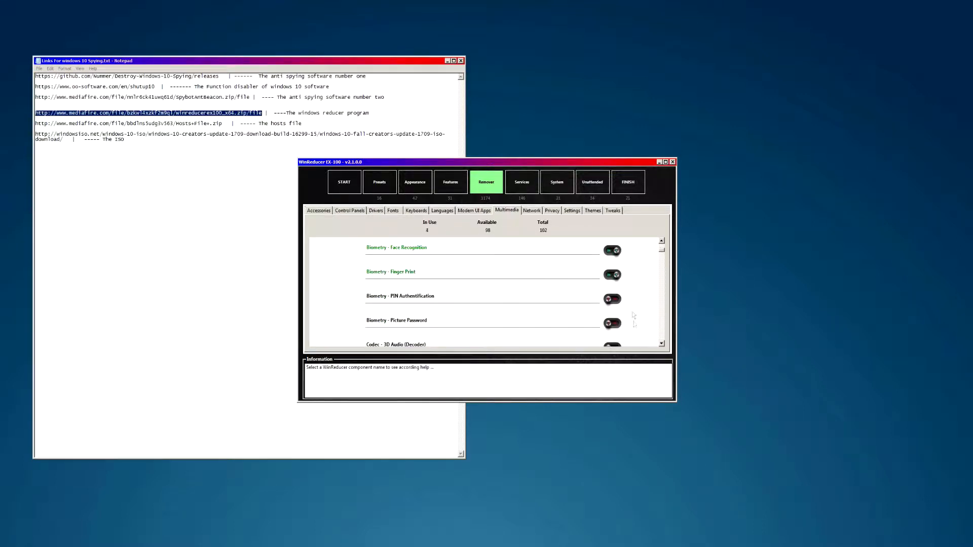
{"action": "scroll", "coordinate": [665, 347], "scroll_direction": "down", "scroll_amount": 1}
{"action": "scroll", "coordinate": [664, 346], "scroll_direction": "down", "scroll_amount": 2}
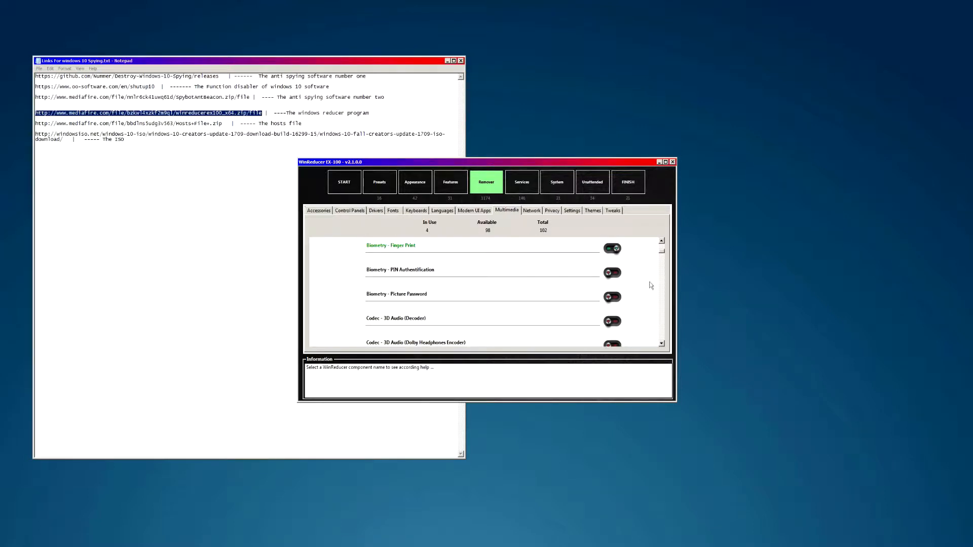
{"action": "scroll", "coordinate": [661, 256], "scroll_direction": "up", "scroll_amount": 5}
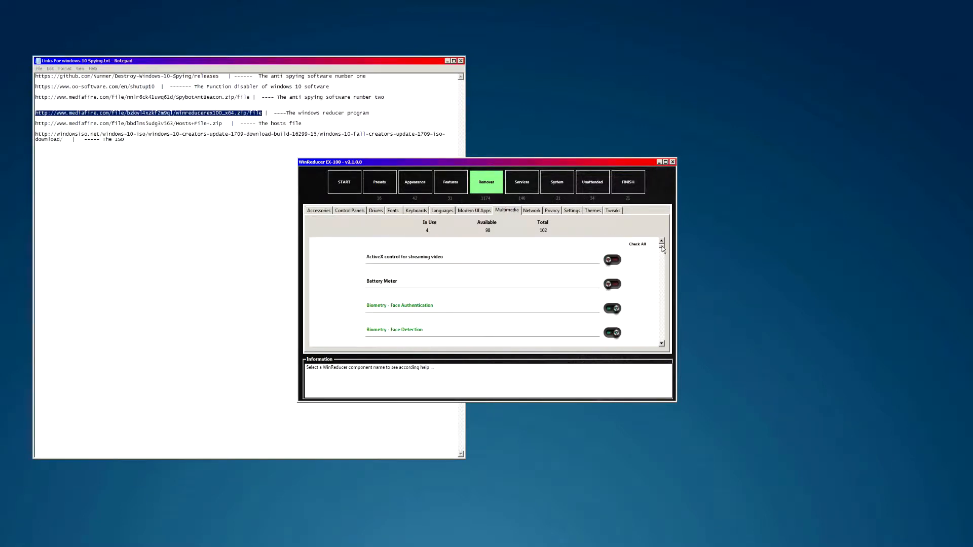
- Open the Network component list and bring the WinReducer window back to the front
{"action": "left_click", "coordinate": [531, 211]}
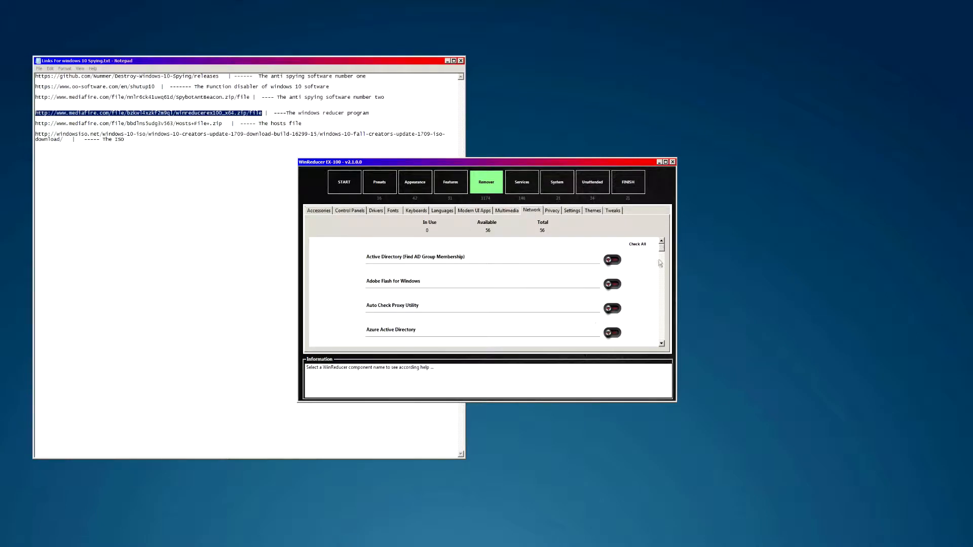
{"action": "left_click_drag", "start_coordinate": [662, 248], "coordinate": [666, 332]}
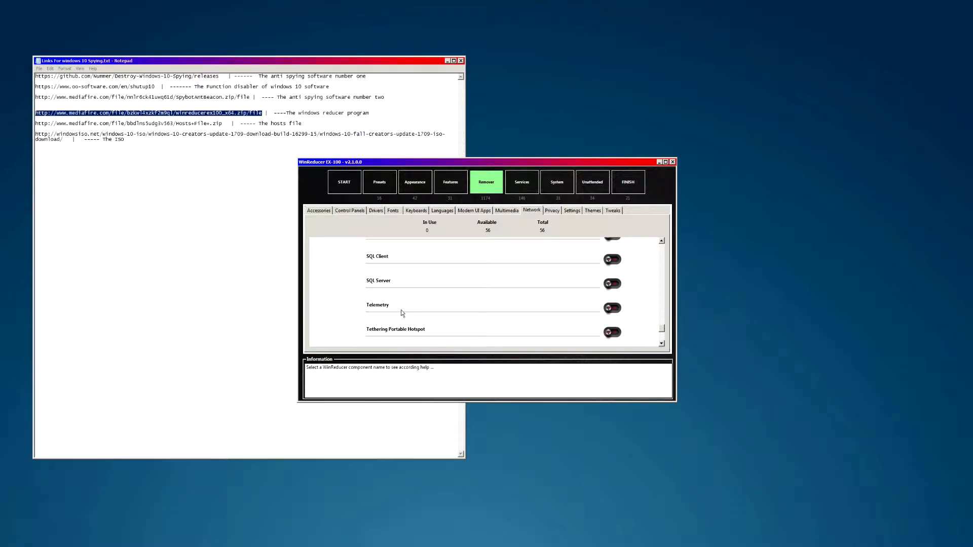
{"action": "mouse_move", "coordinate": [380, 305]}
{"action": "left_click_drag", "start_coordinate": [385, 97], "coordinate": [210, 92]}
{"action": "left_click", "coordinate": [536, 324]}
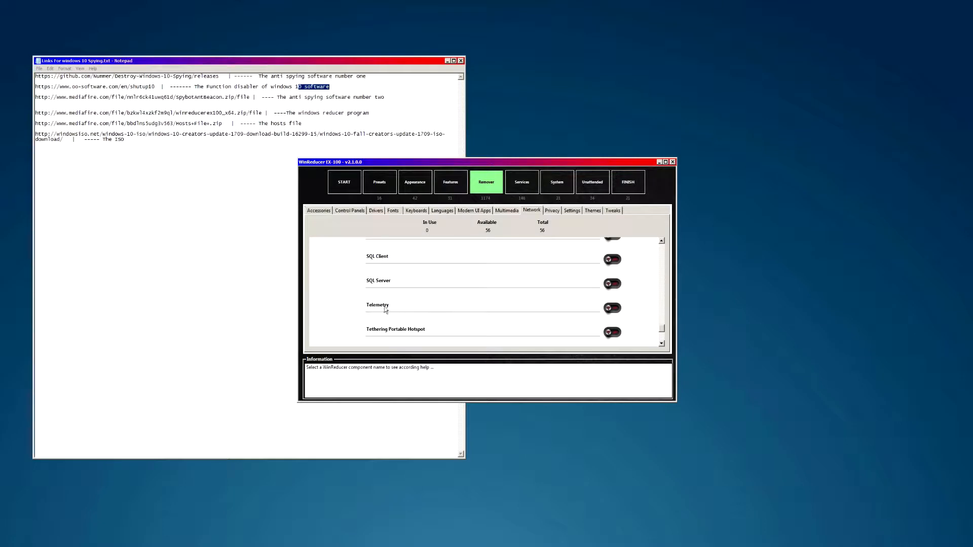
- Switch on Smart Screen, OneDrive and OneDrive (Online Backup), making 3 of 56 in use
{"action": "scroll", "coordinate": [661, 330], "scroll_direction": "up", "scroll_amount": 2}
{"action": "left_click_drag", "start_coordinate": [662, 331], "coordinate": [663, 325]}
{"action": "left_click", "coordinate": [610, 304]}
{"action": "left_click_drag", "start_coordinate": [662, 324], "coordinate": [662, 318]}
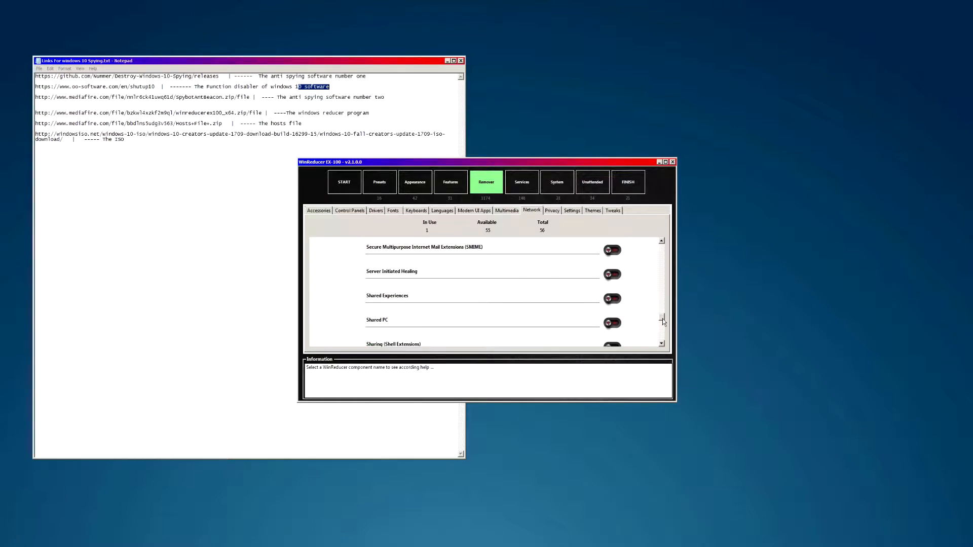
{"action": "left_click_drag", "start_coordinate": [662, 317], "coordinate": [662, 300]}
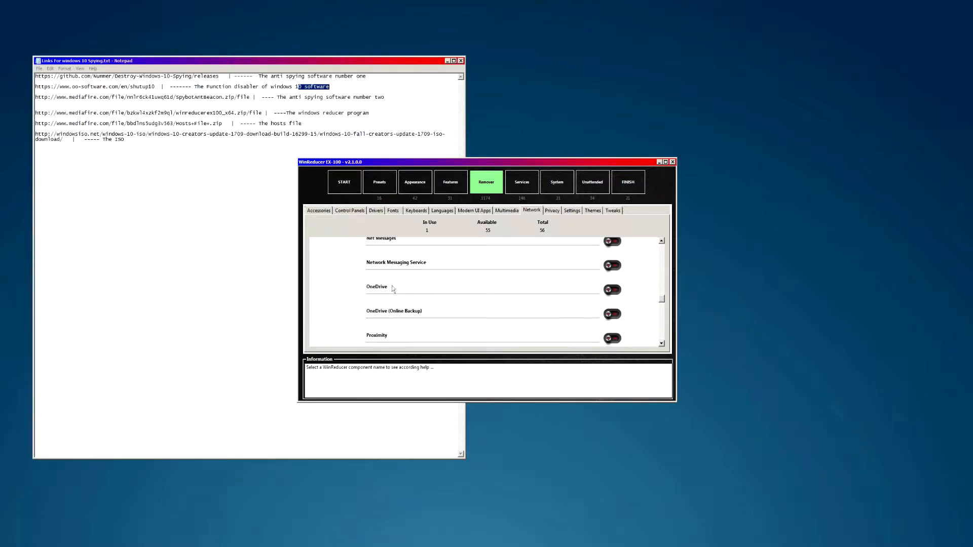
{"action": "left_click", "coordinate": [612, 290]}
{"action": "left_click", "coordinate": [612, 314]}
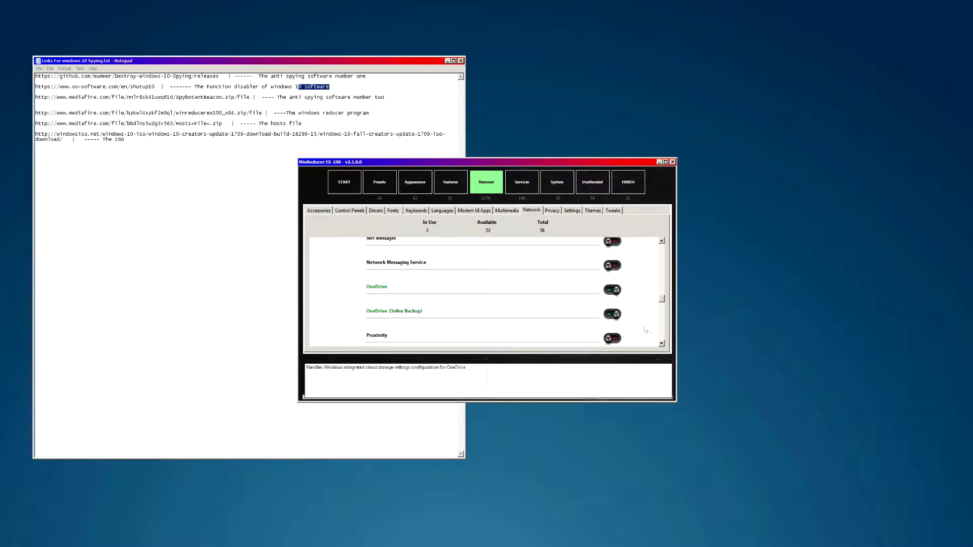
{"action": "left_click_drag", "start_coordinate": [662, 301], "coordinate": [660, 290]}
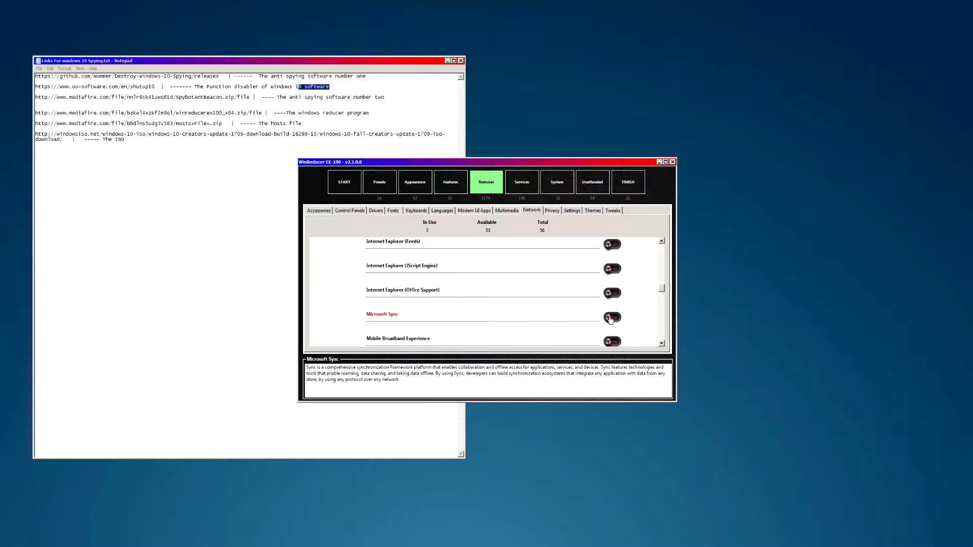
{"action": "left_click_drag", "start_coordinate": [659, 290], "coordinate": [661, 280]}
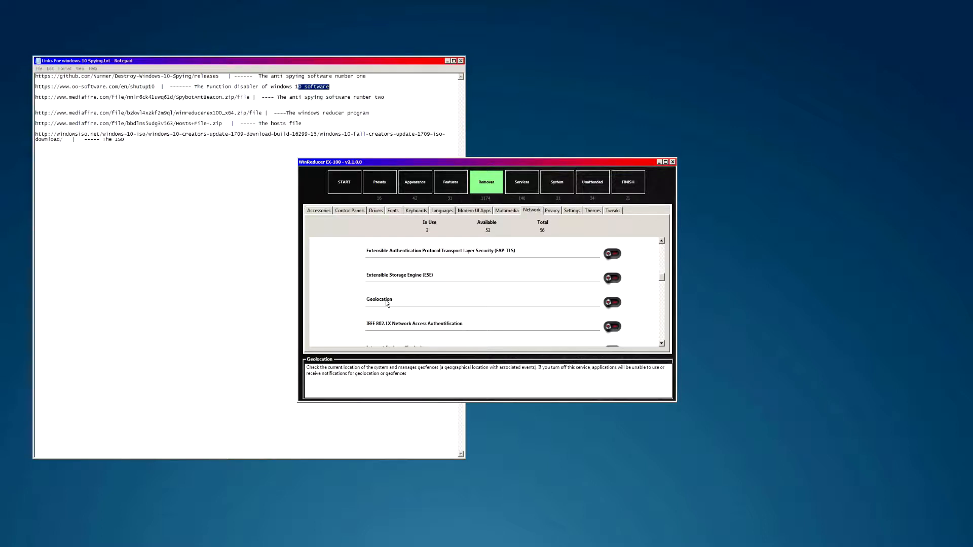
{"action": "mouse_move", "coordinate": [389, 303]}
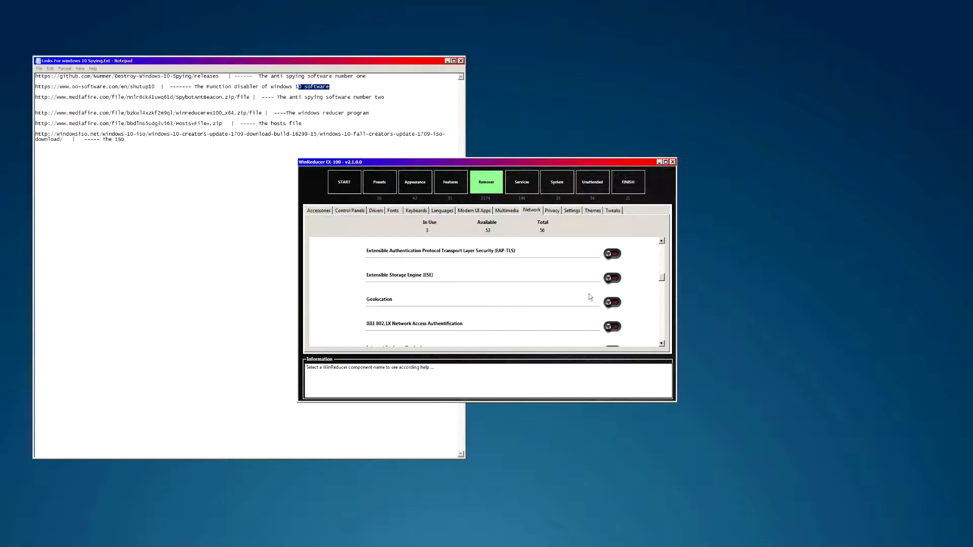
- Mark the Geolocation network component for removal
{"action": "left_click", "coordinate": [613, 302]}
{"action": "left_click_drag", "start_coordinate": [661, 280], "coordinate": [662, 280]}
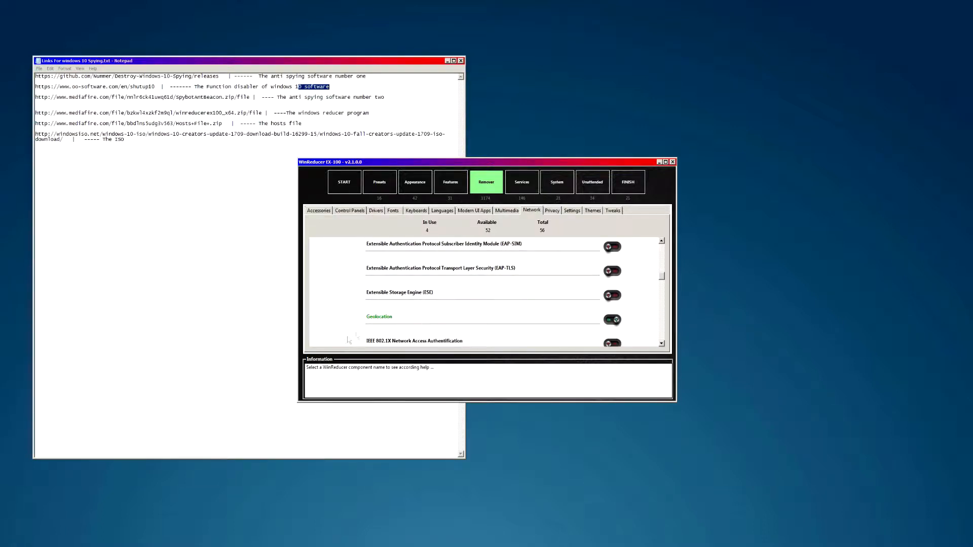
{"action": "left_click_drag", "start_coordinate": [661, 279], "coordinate": [665, 270]}
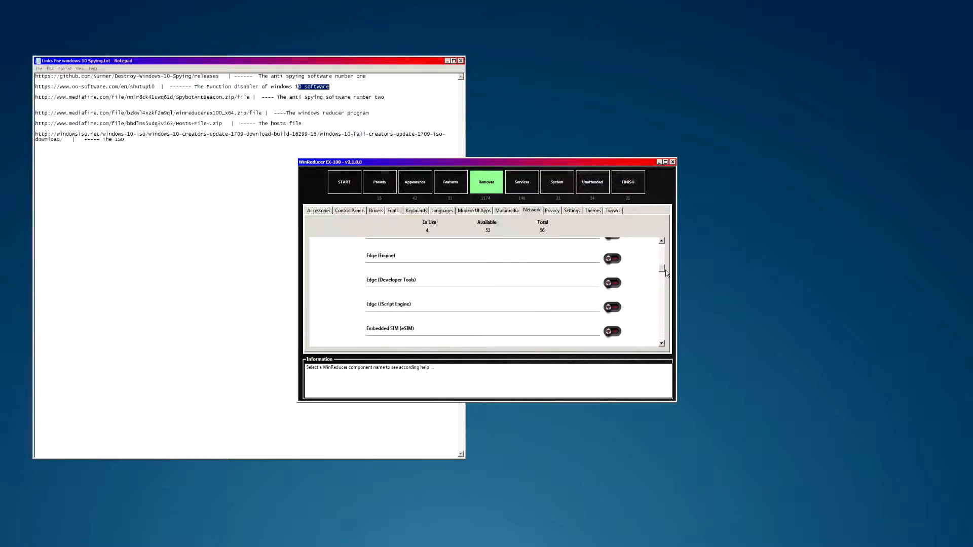
- Mark Edge (JScript Engine), Edge (Developer Tools) and Edge (Engine) for removal, bringing network components in use to 7
{"action": "left_click", "coordinate": [612, 307]}
{"action": "scroll", "coordinate": [614, 263], "scroll_direction": "down", "scroll_amount": 2}
{"action": "left_click", "coordinate": [664, 281]}
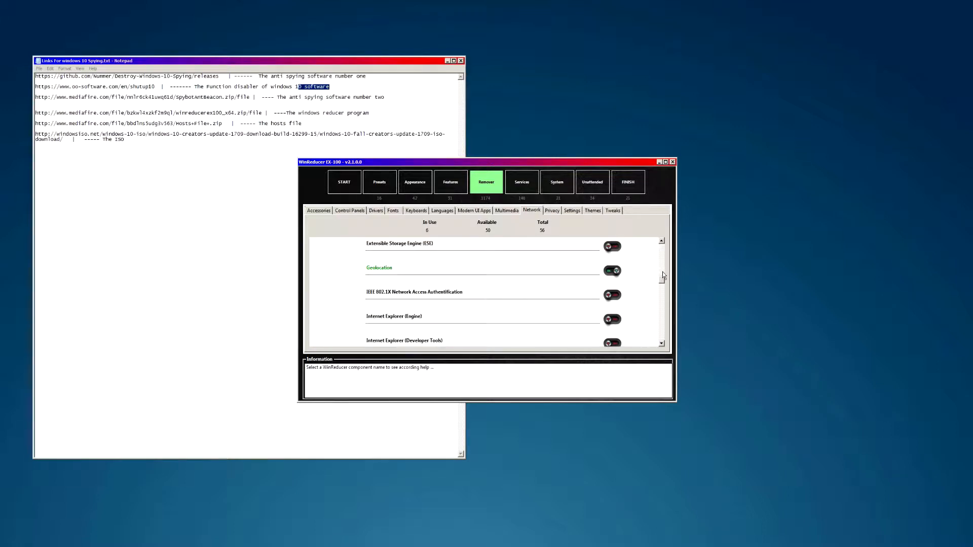
{"action": "scroll", "coordinate": [664, 273], "scroll_direction": "up", "scroll_amount": 5}
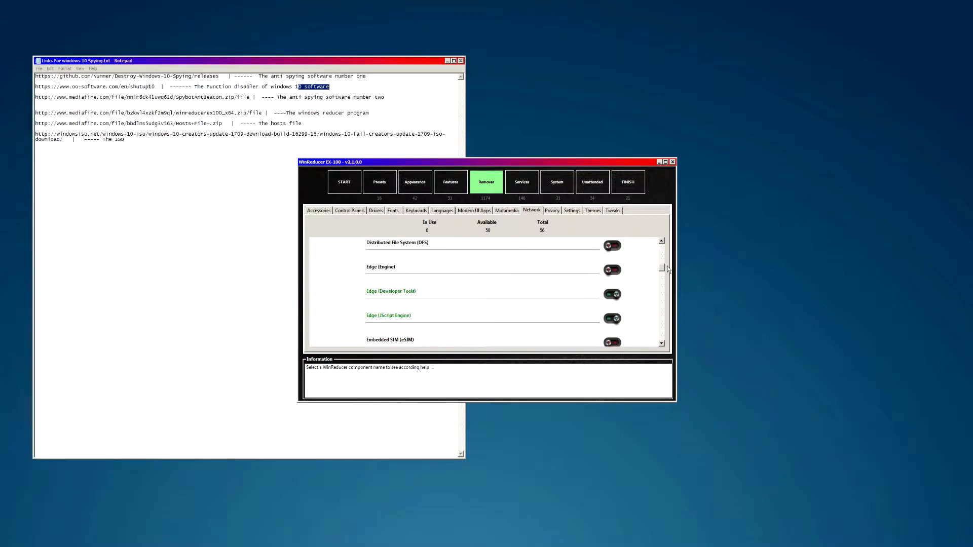
{"action": "left_click", "coordinate": [614, 270]}
{"action": "left_click_drag", "start_coordinate": [664, 272], "coordinate": [664, 264]}
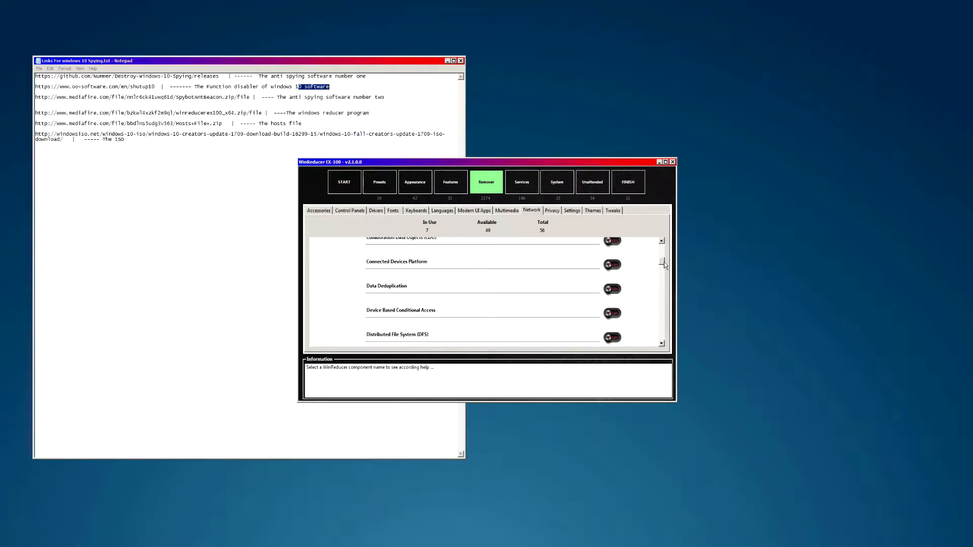
{"action": "mouse_move", "coordinate": [664, 263]}
{"action": "left_mouse_down"}
{"action": "mouse_move", "coordinate": [666, 250]}
{"action": "mouse_move", "coordinate": [669, 273]}
{"action": "left_mouse_up"}
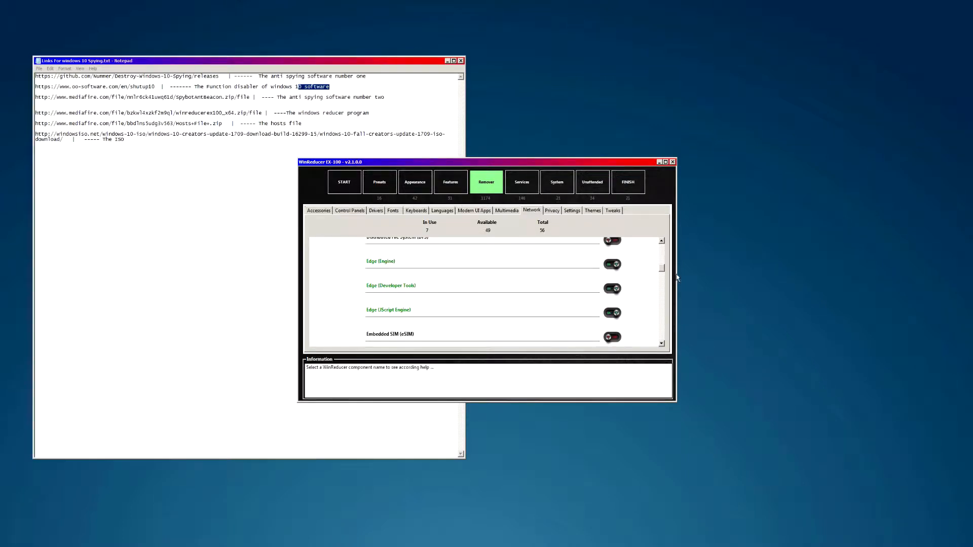
{"action": "left_click_drag", "start_coordinate": [660, 268], "coordinate": [661, 270]}
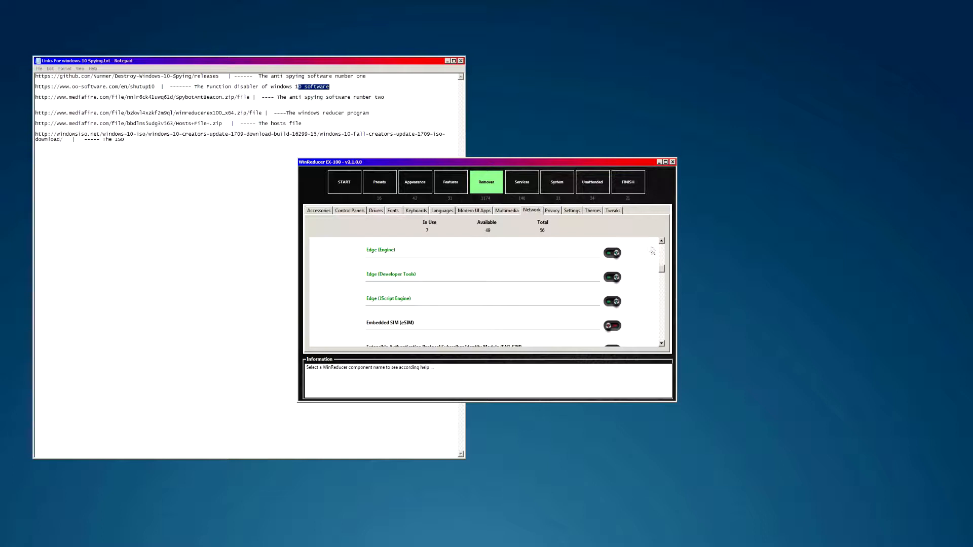
{"action": "left_click_drag", "start_coordinate": [662, 268], "coordinate": [663, 265]}
- On the Privacy tab, enable the Account Info, Activity History, App Diagnostics, Background Apps and Calendar restrictions
{"action": "left_click", "coordinate": [551, 211]}
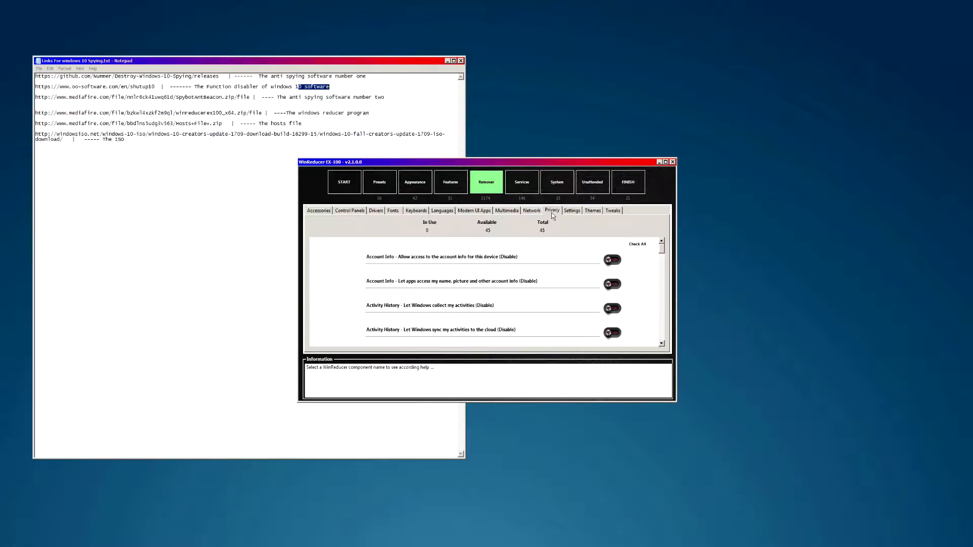
{"action": "mouse_move", "coordinate": [663, 252]}
{"action": "left_mouse_down"}
{"action": "mouse_move", "coordinate": [661, 348]}
{"action": "mouse_move", "coordinate": [668, 251]}
{"action": "left_mouse_up"}
{"action": "left_click", "coordinate": [612, 260]}
{"action": "left_click", "coordinate": [612, 284]}
{"action": "left_click_drag", "start_coordinate": [663, 251], "coordinate": [662, 259]}
{"action": "left_click", "coordinate": [615, 282]}
{"action": "left_click", "coordinate": [618, 271]}
{"action": "left_click", "coordinate": [615, 256]}
{"action": "left_click", "coordinate": [612, 279]}
{"action": "left_click", "coordinate": [612, 303]}
{"action": "left_click", "coordinate": [612, 328]}
- Enable the device and app restrictions for Call History, Camera and Contacts
{"action": "left_click_drag", "start_coordinate": [662, 260], "coordinate": [662, 265]}
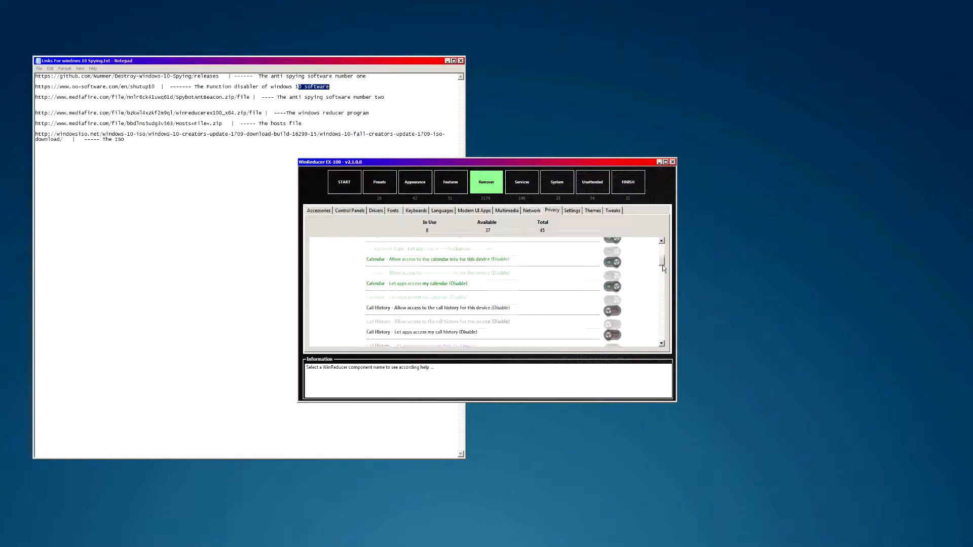
{"action": "left_click", "coordinate": [612, 292]}
{"action": "left_click", "coordinate": [613, 317]}
{"action": "left_click", "coordinate": [612, 341]}
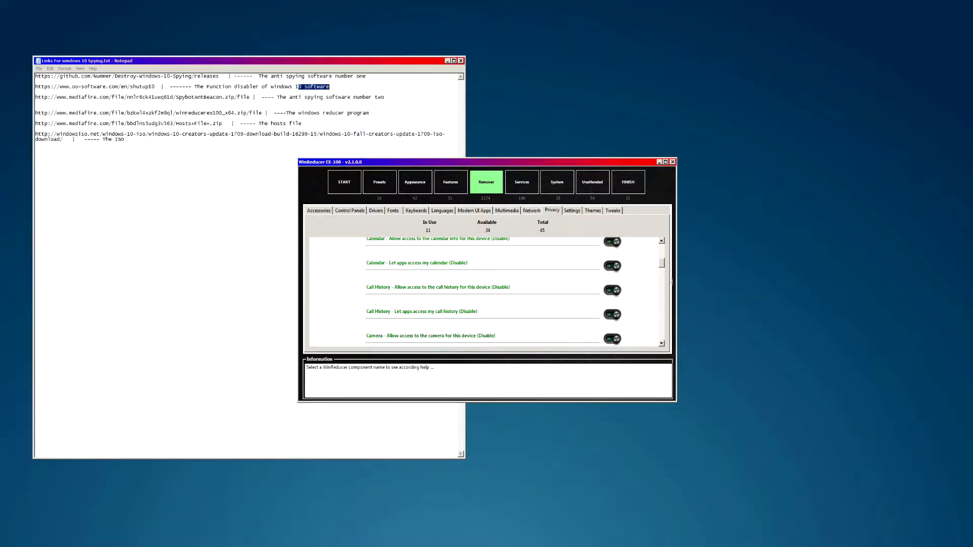
{"action": "left_click_drag", "start_coordinate": [663, 264], "coordinate": [663, 272]}
{"action": "left_click", "coordinate": [614, 278]}
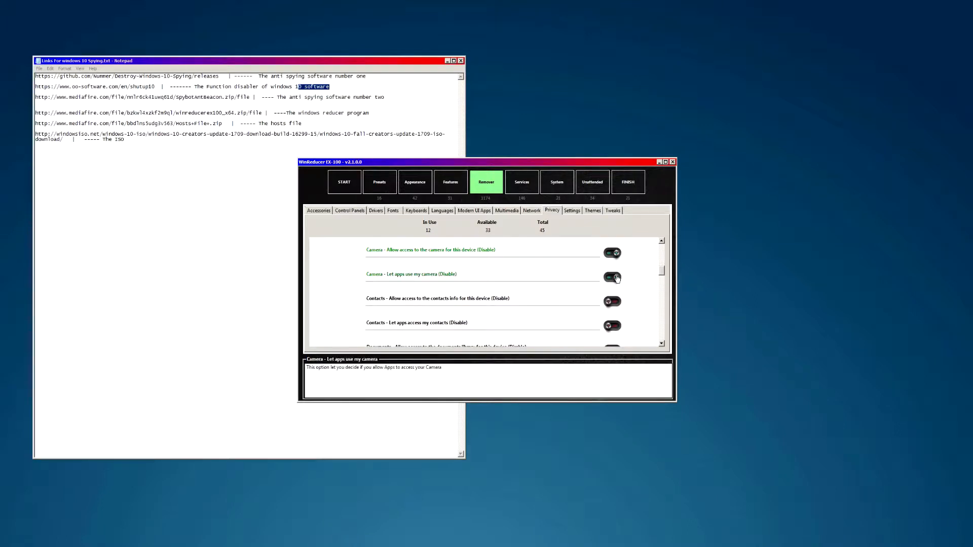
{"action": "left_click", "coordinate": [612, 301]}
{"action": "left_click", "coordinate": [612, 325]}
- Enable the Documents Library, Email, diagnostic data, inking, tailored experiences and diagnostic data viewer restrictions
{"action": "left_click_drag", "start_coordinate": [662, 272], "coordinate": [663, 282]}
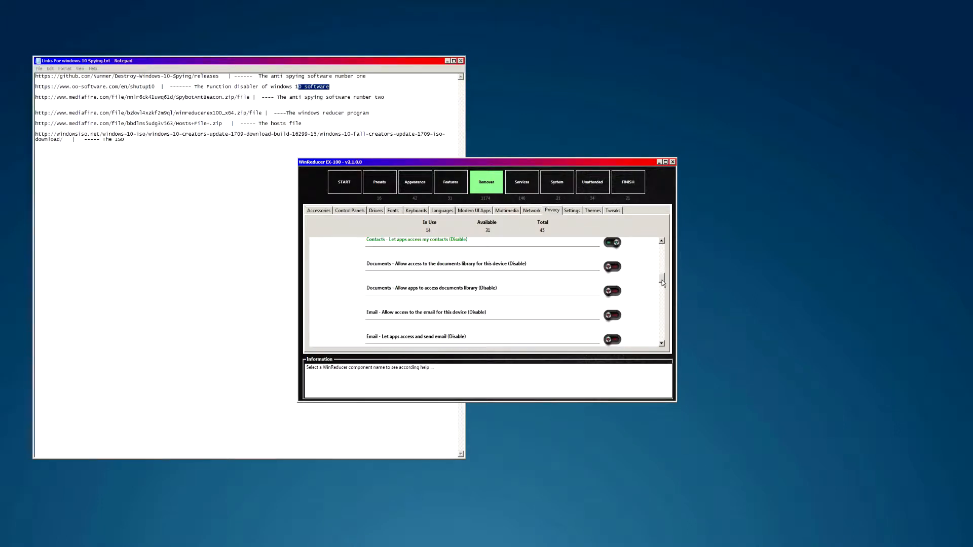
{"action": "left_click", "coordinate": [612, 267]}
{"action": "left_click", "coordinate": [612, 291]}
{"action": "left_click", "coordinate": [613, 315]}
{"action": "left_click", "coordinate": [612, 340]}
{"action": "left_click_drag", "start_coordinate": [662, 278], "coordinate": [662, 301]}
{"action": "left_click", "coordinate": [610, 277]}
{"action": "left_click", "coordinate": [611, 301]}
{"action": "left_click", "coordinate": [612, 325]}
{"action": "left_click", "coordinate": [613, 347]}
- Enable the feedback, File System, advertising ID, language list, app-launch tracking, suggested content, inking personalization and Messages restrictions
{"action": "left_click", "coordinate": [613, 276]}
{"action": "left_click", "coordinate": [612, 301]}
{"action": "left_click", "coordinate": [612, 324]}
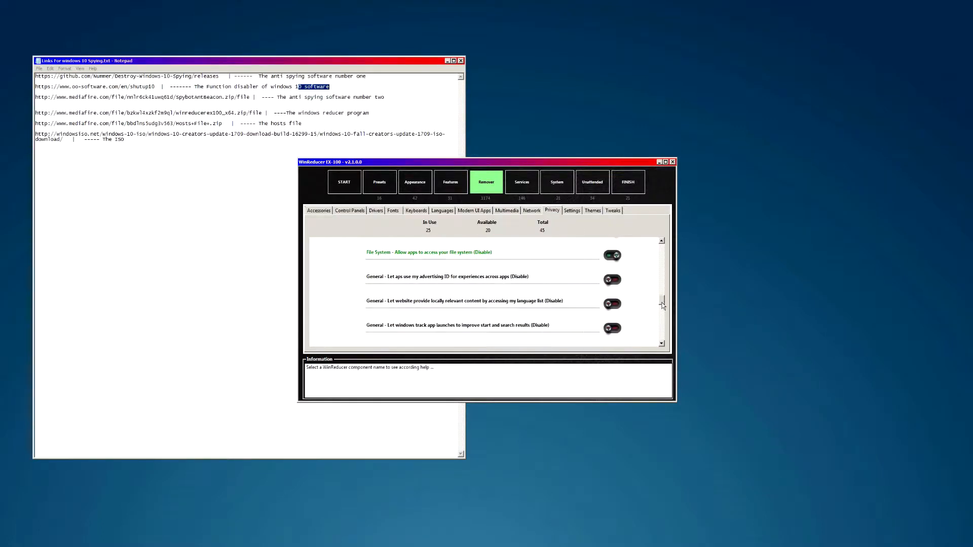
{"action": "left_click", "coordinate": [612, 280]}
{"action": "left_click", "coordinate": [613, 303]}
{"action": "left_click", "coordinate": [613, 328]}
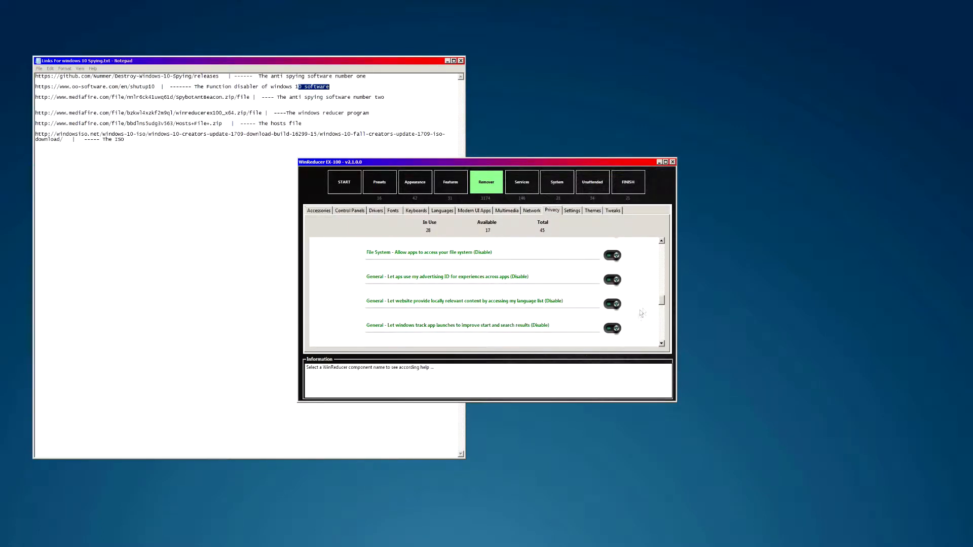
{"action": "left_click_drag", "start_coordinate": [661, 304], "coordinate": [662, 308]}
{"action": "left_click", "coordinate": [612, 274]}
{"action": "left_click", "coordinate": [613, 298]}
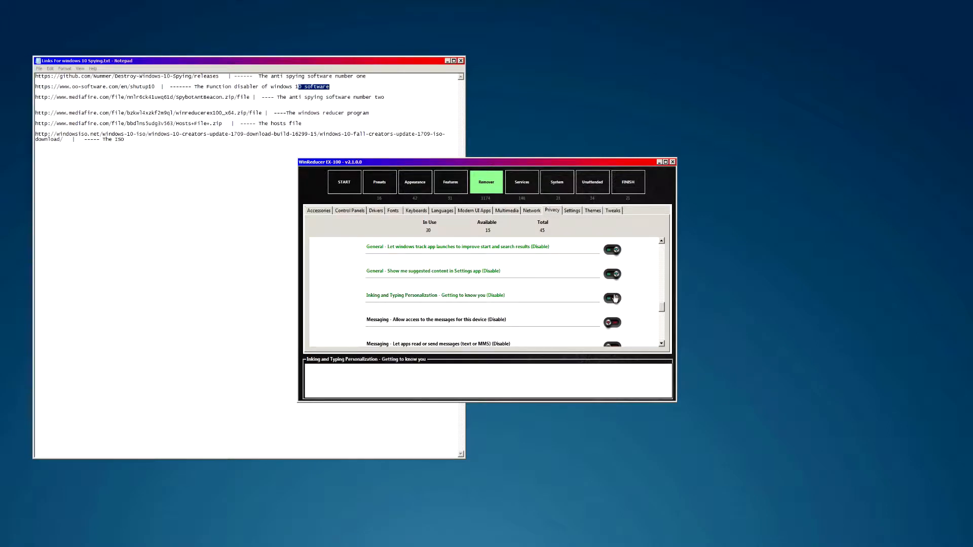
{"action": "left_click", "coordinate": [612, 325]}
{"action": "left_click", "coordinate": [613, 345]}
- Enable the Microphone, Notifications, other-devices sharing, Pictures Library and radios device restrictions
{"action": "left_click_drag", "start_coordinate": [662, 309], "coordinate": [662, 317]}
{"action": "left_click", "coordinate": [612, 274]}
{"action": "left_click", "coordinate": [612, 298]}
{"action": "left_click", "coordinate": [613, 323]}
{"action": "left_click_drag", "start_coordinate": [659, 318], "coordinate": [661, 322]}
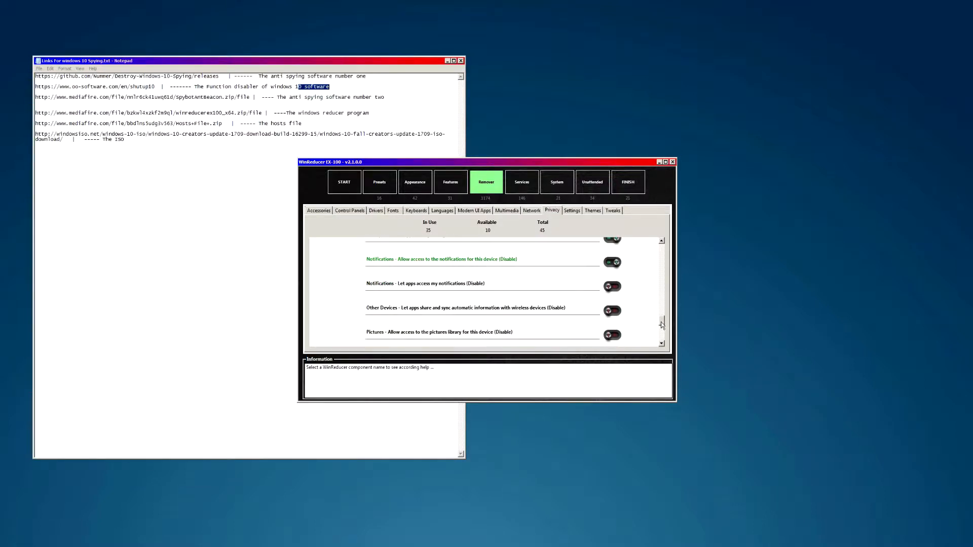
{"action": "left_click", "coordinate": [612, 287]}
{"action": "left_click", "coordinate": [612, 311]}
{"action": "left_click", "coordinate": [613, 335]}
{"action": "left_click_drag", "start_coordinate": [663, 325], "coordinate": [663, 329]}
{"action": "left_click", "coordinate": [612, 295]}
{"action": "left_click", "coordinate": [613, 318]}
- Enable the remaining Radios, Tasks and Videos Library restrictions, bringing privacy settings in use to 45
{"action": "left_click_drag", "start_coordinate": [661, 329], "coordinate": [661, 335]}
{"action": "left_click", "coordinate": [612, 302]}
{"action": "left_click", "coordinate": [613, 326]}
{"action": "left_click", "coordinate": [612, 290]}
{"action": "left_click", "coordinate": [612, 314]}
{"action": "left_click", "coordinate": [612, 339]}
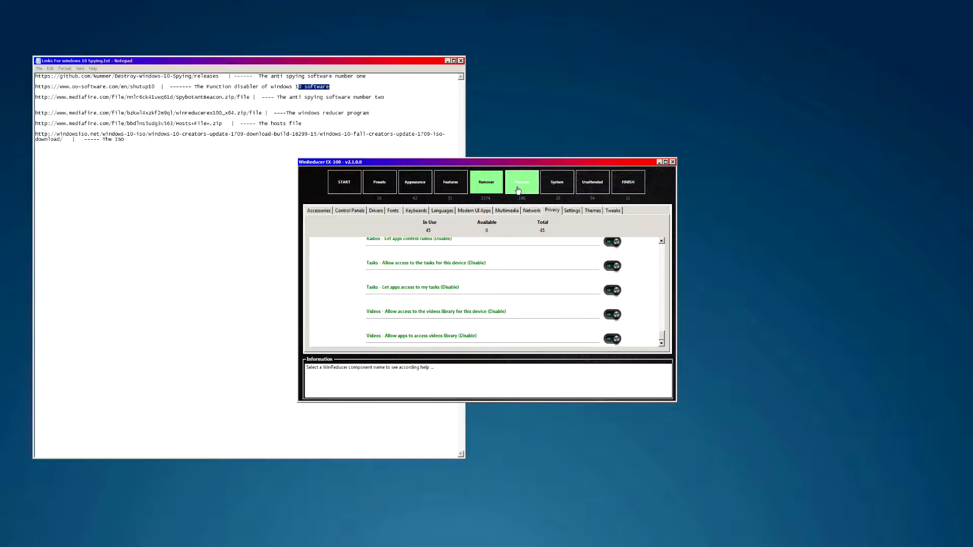
- Browse the Settings and Themes lists, then show the 198 Tweaks scrolled to the Context Menu entries
{"action": "left_click", "coordinate": [571, 211]}
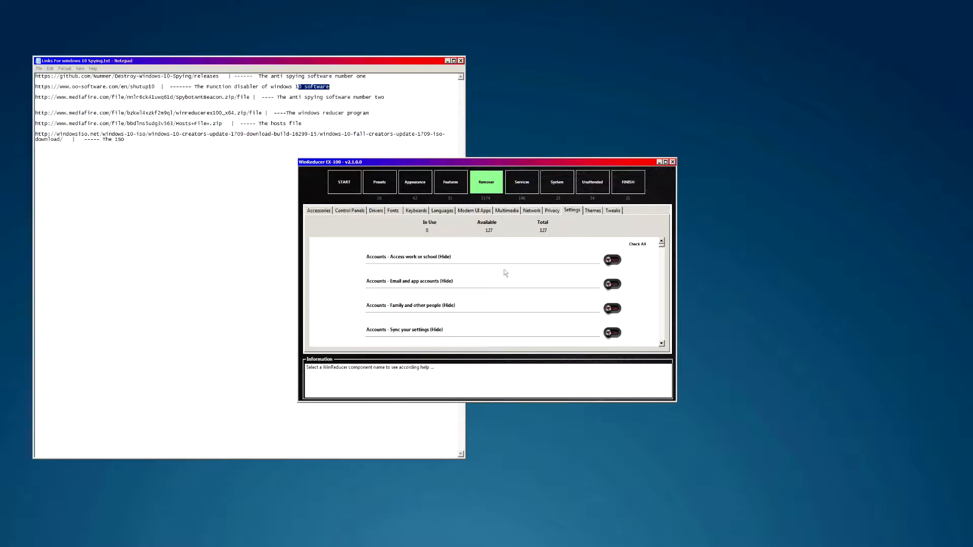
{"action": "mouse_move", "coordinate": [661, 249]}
{"action": "left_mouse_down"}
{"action": "mouse_move", "coordinate": [663, 345]}
{"action": "mouse_move", "coordinate": [662, 250]}
{"action": "left_mouse_up"}
{"action": "left_click", "coordinate": [592, 211]}
{"action": "left_click", "coordinate": [612, 212]}
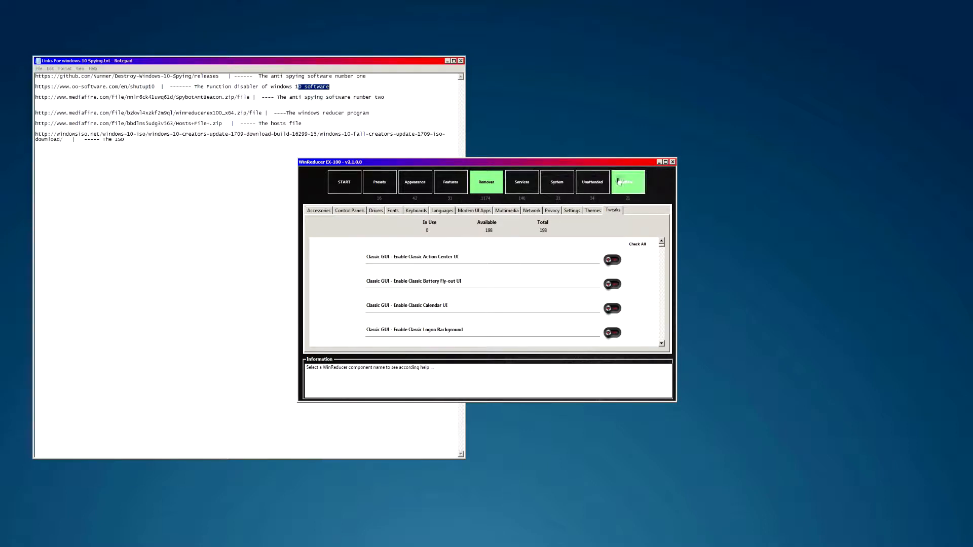
{"action": "mouse_move", "coordinate": [661, 245]}
{"action": "left_mouse_down"}
{"action": "mouse_move", "coordinate": [657, 338]}
{"action": "mouse_move", "coordinate": [666, 248]}
{"action": "left_mouse_up"}
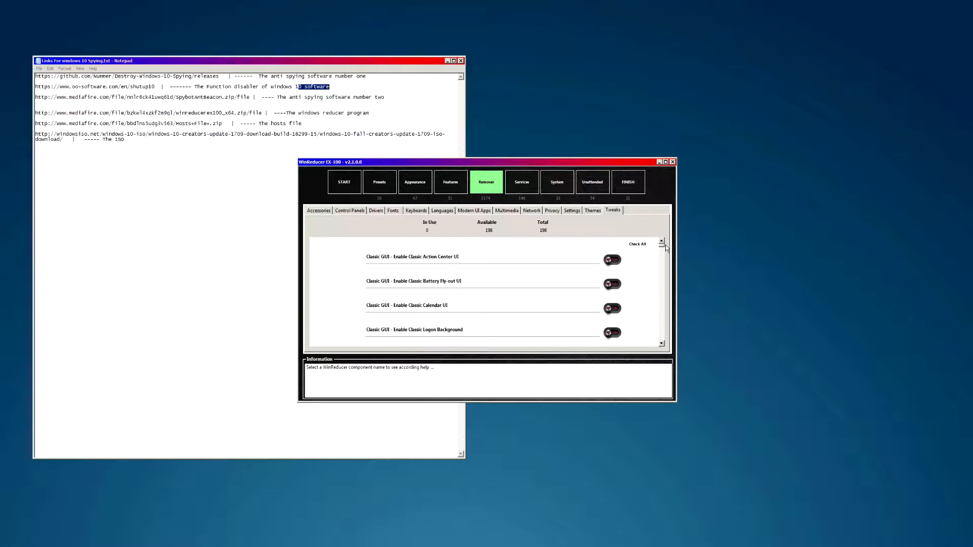
{"action": "left_click_drag", "start_coordinate": [666, 246], "coordinate": [666, 252]}
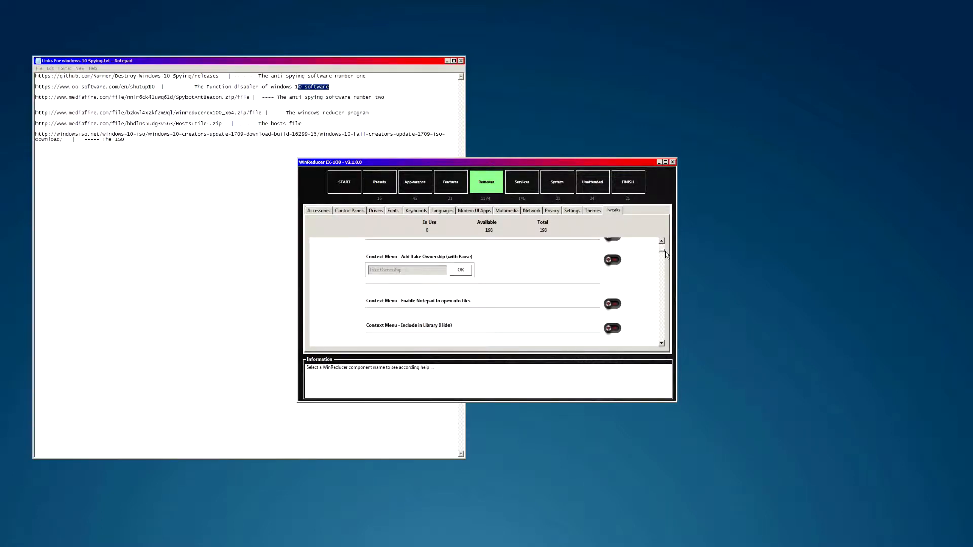
- Enable the Take Ownership context menu tweak and the Remove Edit With Paint 3D tweak
{"action": "left_click", "coordinate": [613, 260]}
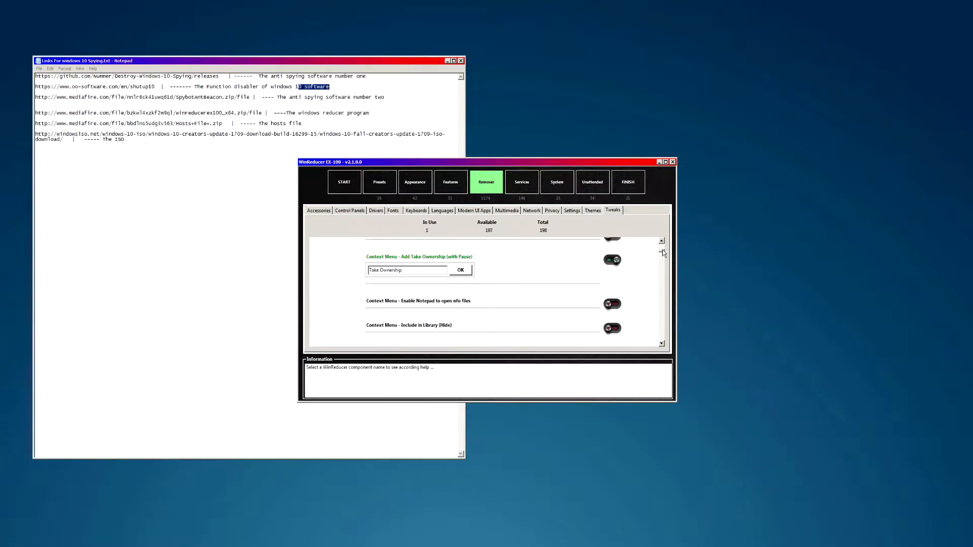
{"action": "scroll", "coordinate": [663, 255], "scroll_direction": "down", "scroll_amount": 1}
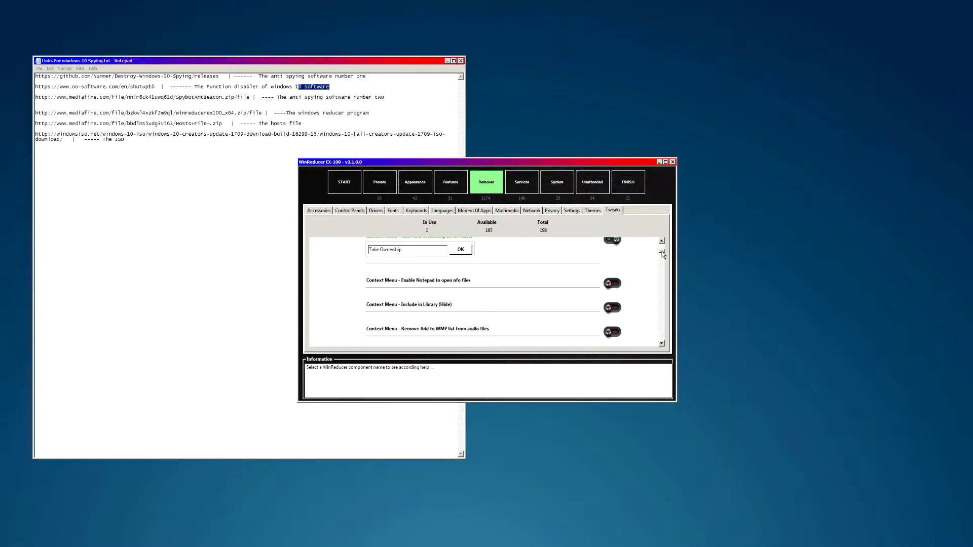
{"action": "scroll", "coordinate": [663, 255], "scroll_direction": "down", "scroll_amount": 1}
{"action": "scroll", "coordinate": [664, 255], "scroll_direction": "down", "scroll_amount": 3}
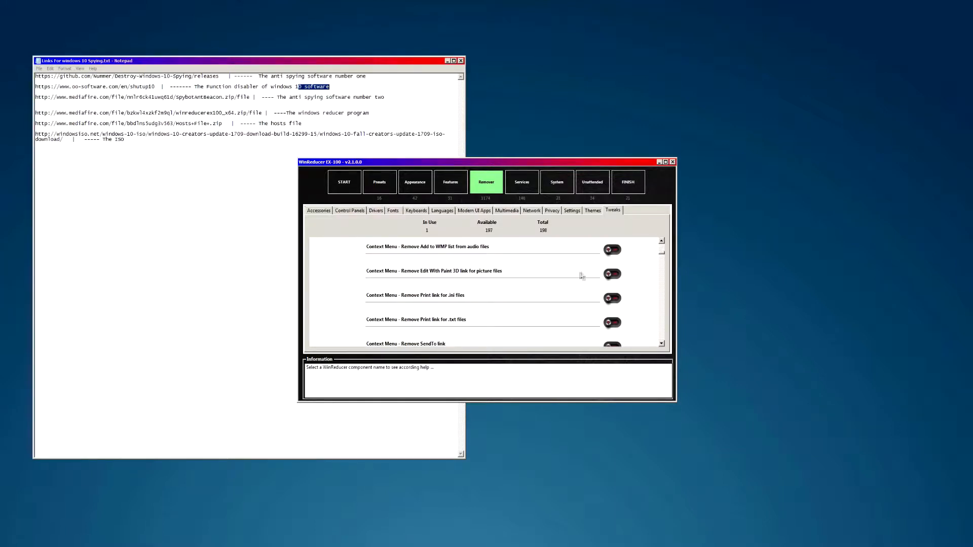
{"action": "left_click", "coordinate": [610, 275]}
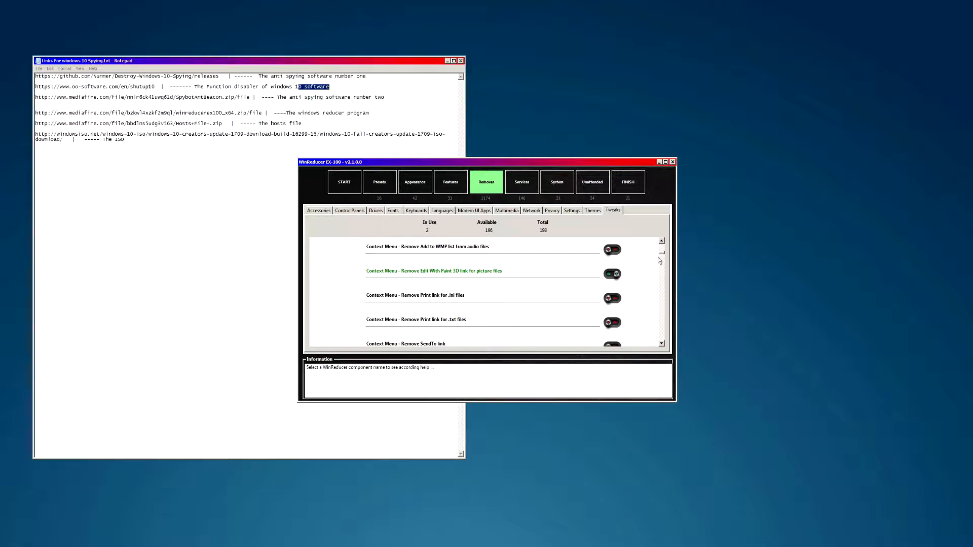
- Remove 3D Objects and OneDrive from the Explorer navigation pane
{"action": "scroll", "coordinate": [662, 257], "scroll_direction": "down", "scroll_amount": 3}
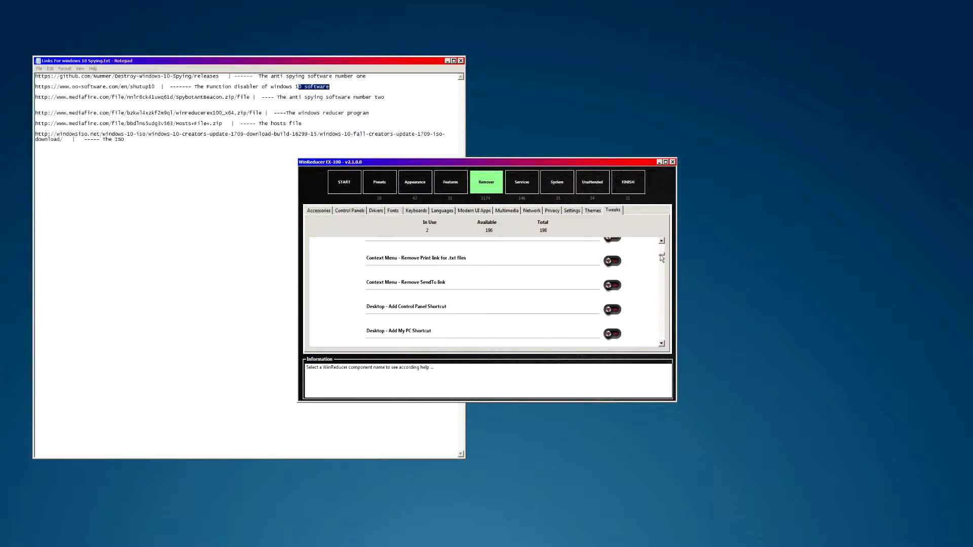
{"action": "scroll", "coordinate": [626, 308], "scroll_direction": "down", "scroll_amount": 2}
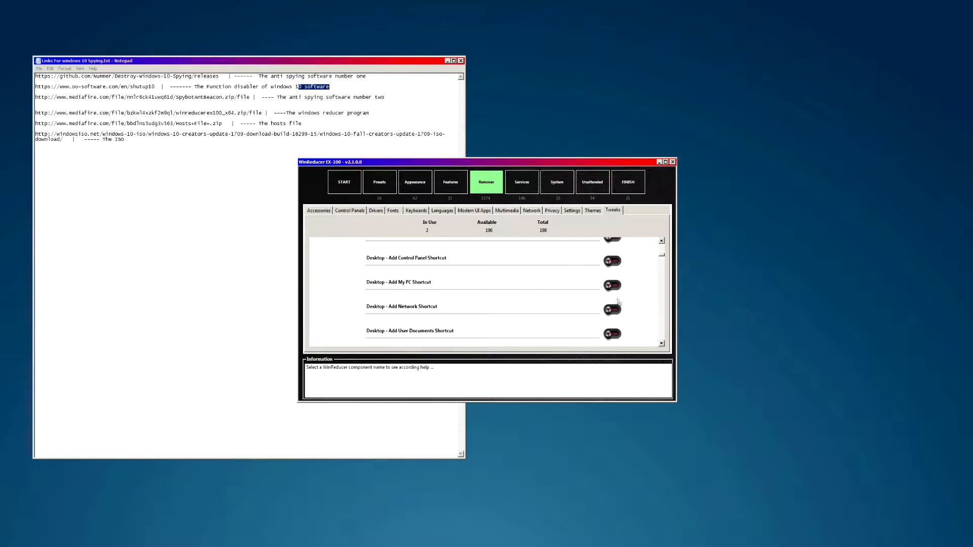
{"action": "scroll", "coordinate": [623, 305], "scroll_direction": "down", "scroll_amount": 6}
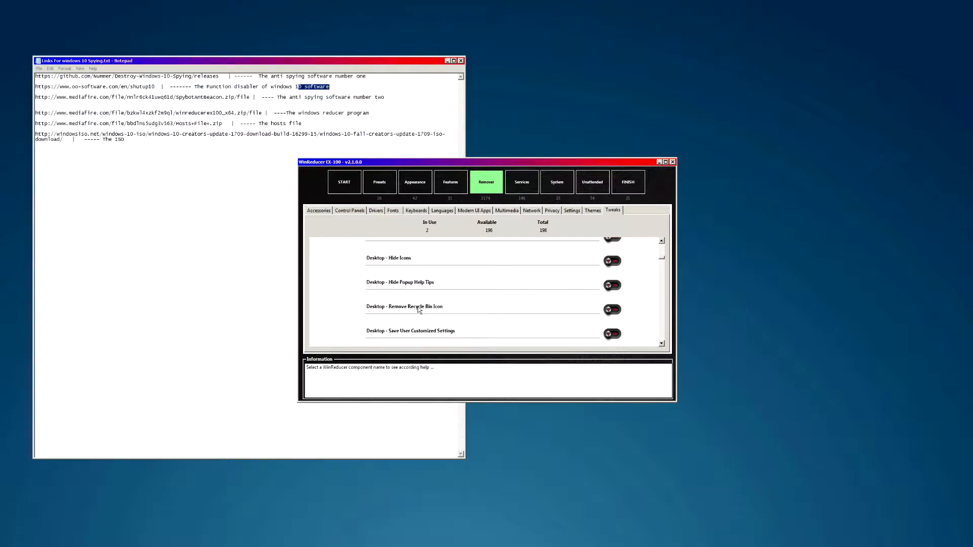
{"action": "scroll", "coordinate": [411, 298], "scroll_direction": "down", "scroll_amount": 5}
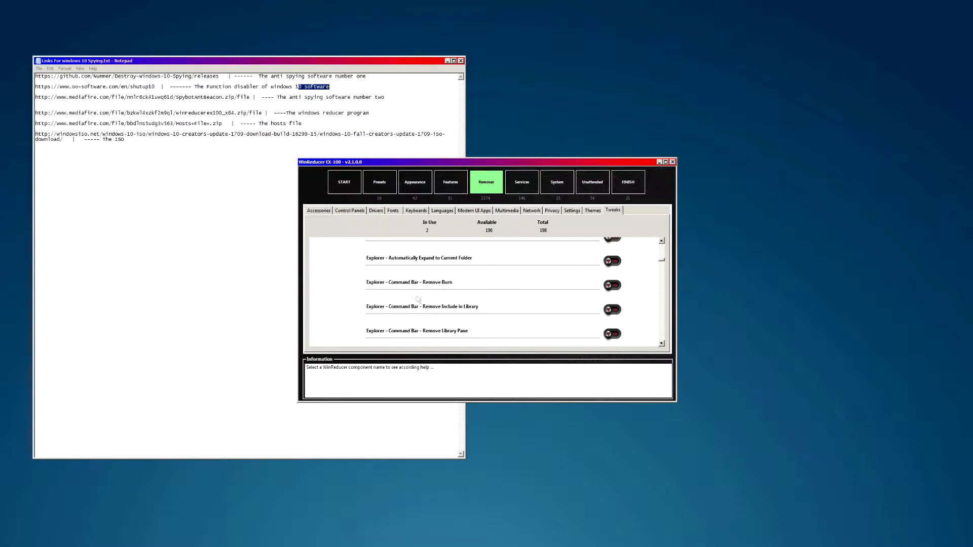
{"action": "scroll", "coordinate": [430, 276], "scroll_direction": "down", "scroll_amount": 1}
{"action": "scroll", "coordinate": [452, 283], "scroll_direction": "up", "scroll_amount": 1}
{"action": "scroll", "coordinate": [441, 314], "scroll_direction": "down", "scroll_amount": 4}
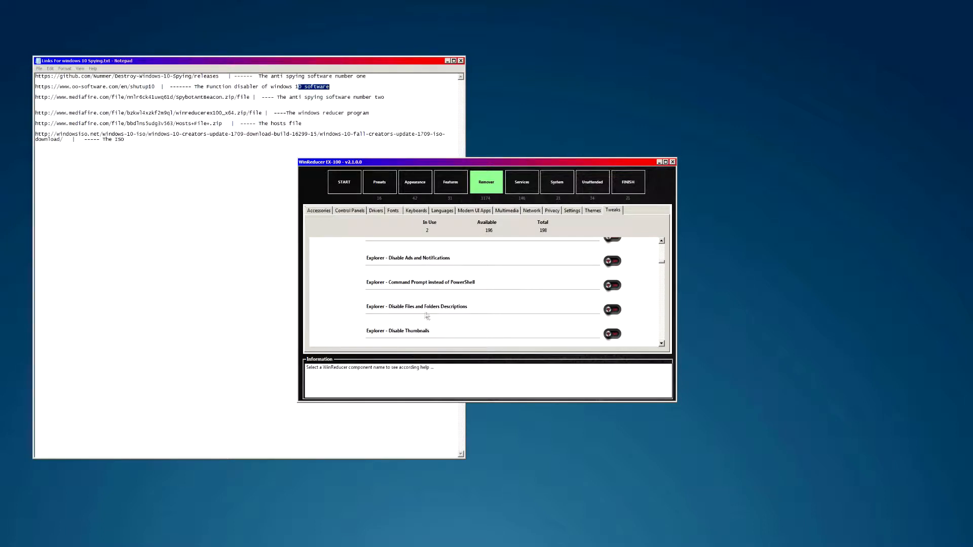
{"action": "scroll", "coordinate": [439, 313], "scroll_direction": "down", "scroll_amount": 6}
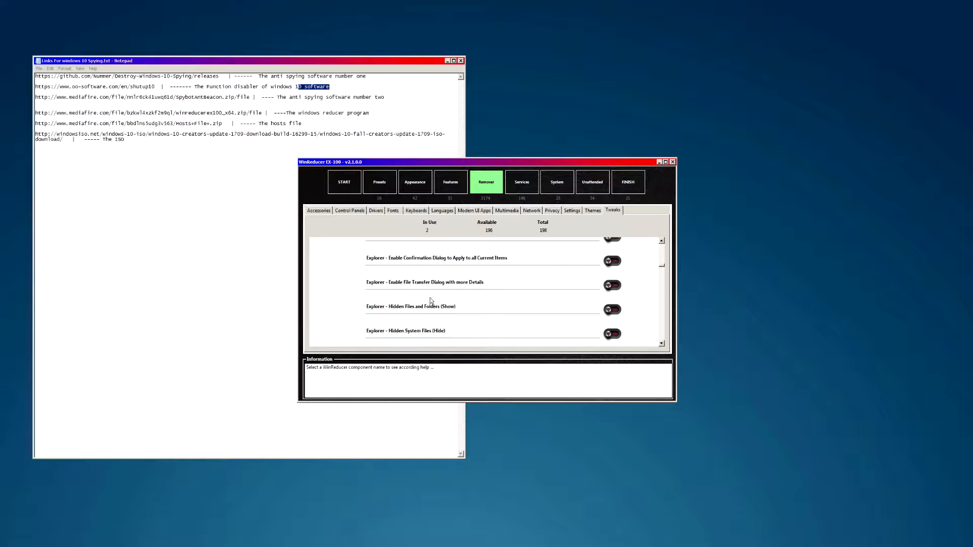
{"action": "scroll", "coordinate": [430, 297], "scroll_direction": "up", "scroll_amount": 1}
{"action": "scroll", "coordinate": [415, 304], "scroll_direction": "down", "scroll_amount": 1}
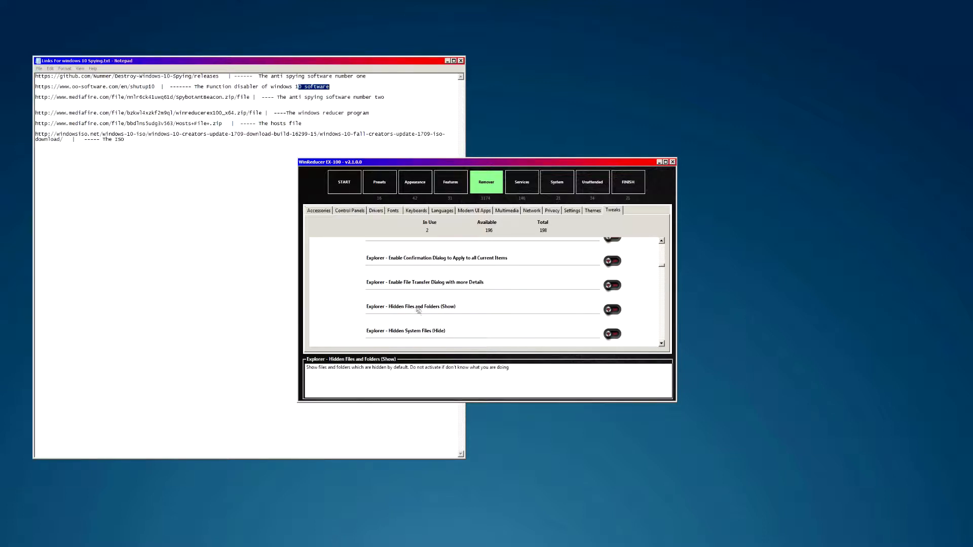
{"action": "scroll", "coordinate": [413, 296], "scroll_direction": "down", "scroll_amount": 2}
{"action": "scroll", "coordinate": [419, 289], "scroll_direction": "down", "scroll_amount": 4}
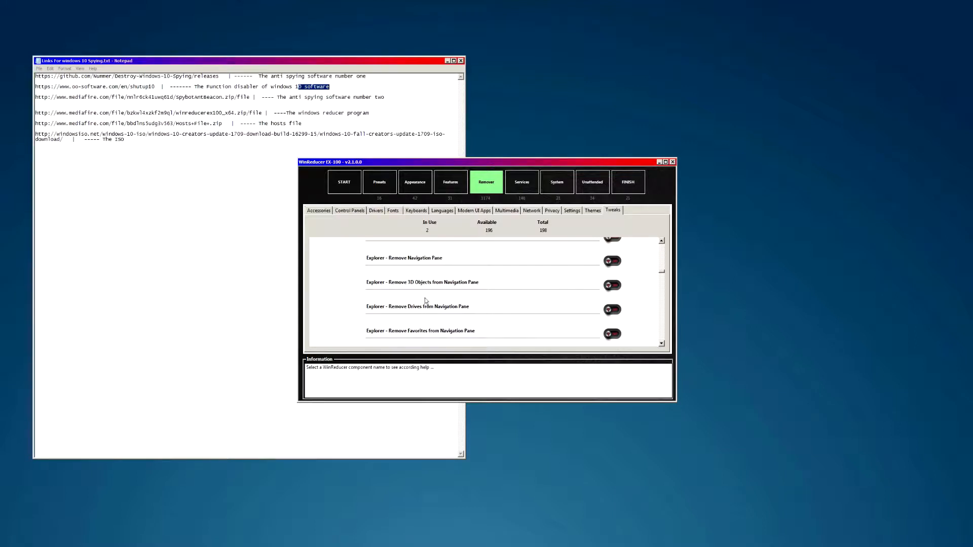
{"action": "left_click", "coordinate": [611, 287]}
{"action": "scroll", "coordinate": [419, 299], "scroll_direction": "down", "scroll_amount": 2}
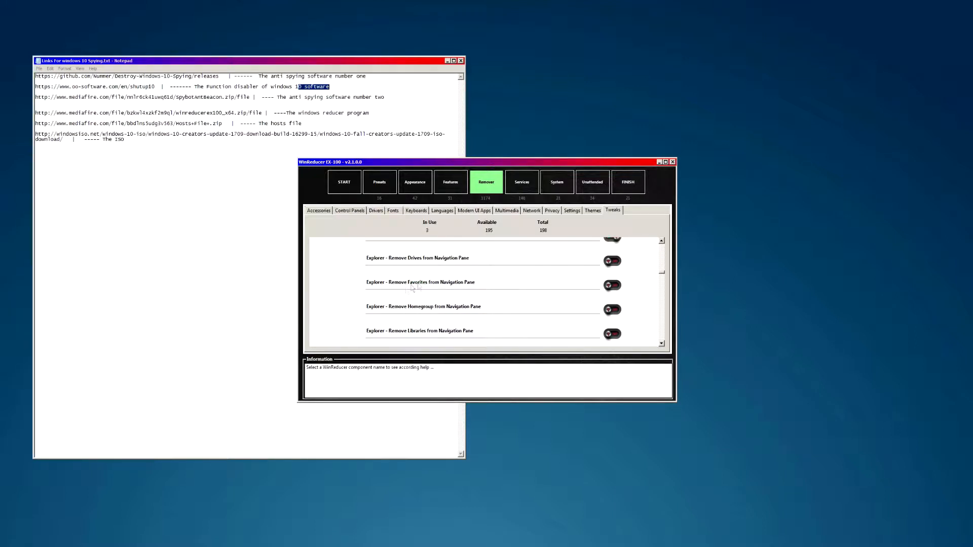
{"action": "scroll", "coordinate": [429, 312], "scroll_direction": "down", "scroll_amount": 2}
{"action": "scroll", "coordinate": [424, 312], "scroll_direction": "down", "scroll_amount": 2}
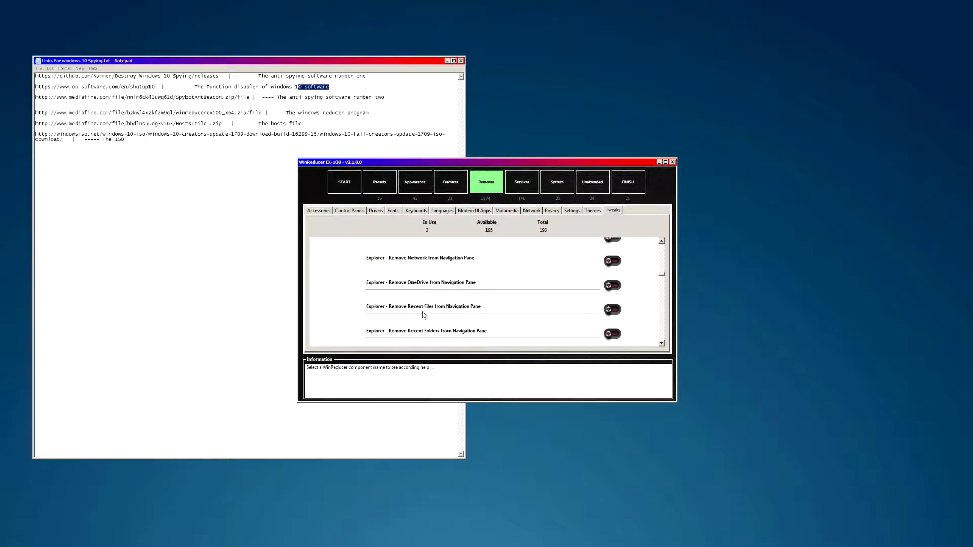
{"action": "left_click", "coordinate": [615, 285]}
- Remove Recent Files, Recent Folders, the Quick Access icon and Pin to Quick Access, reaching 8 tweaks in use
{"action": "scroll", "coordinate": [458, 320], "scroll_direction": "down", "scroll_amount": 2}
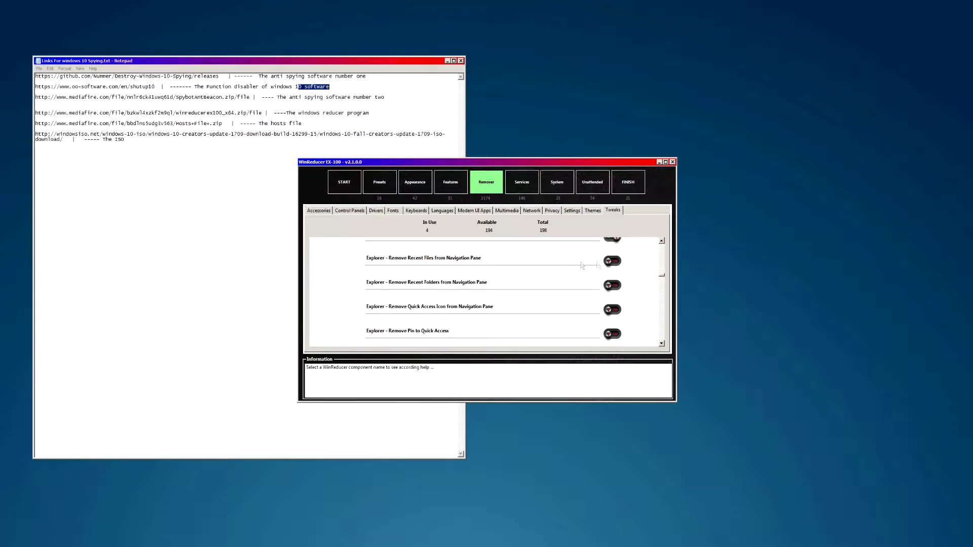
{"action": "left_click", "coordinate": [612, 262]}
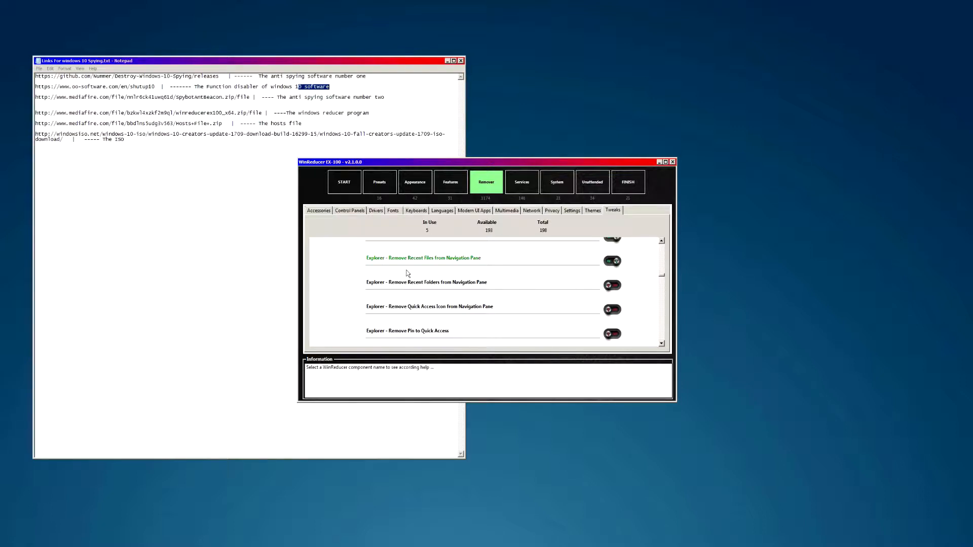
{"action": "left_click", "coordinate": [446, 287]}
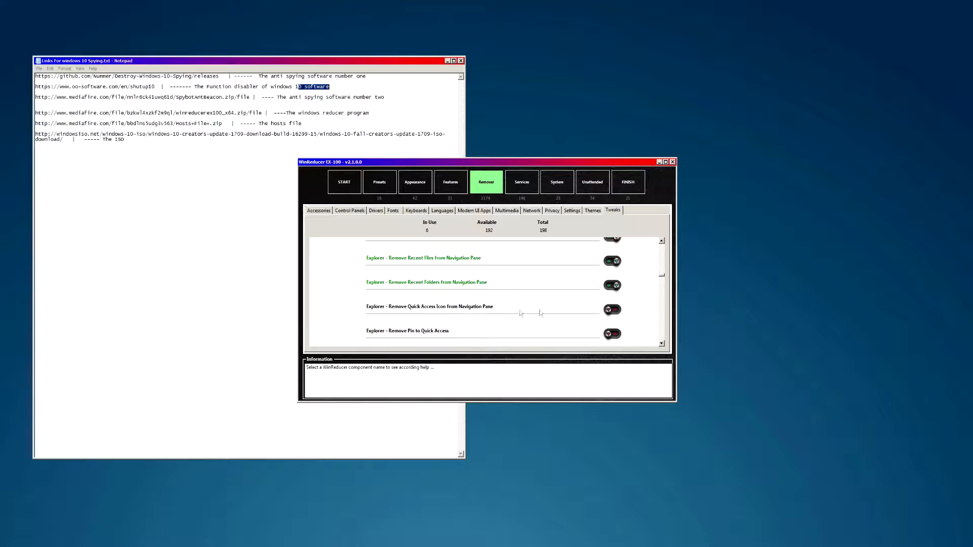
{"action": "left_click", "coordinate": [621, 312]}
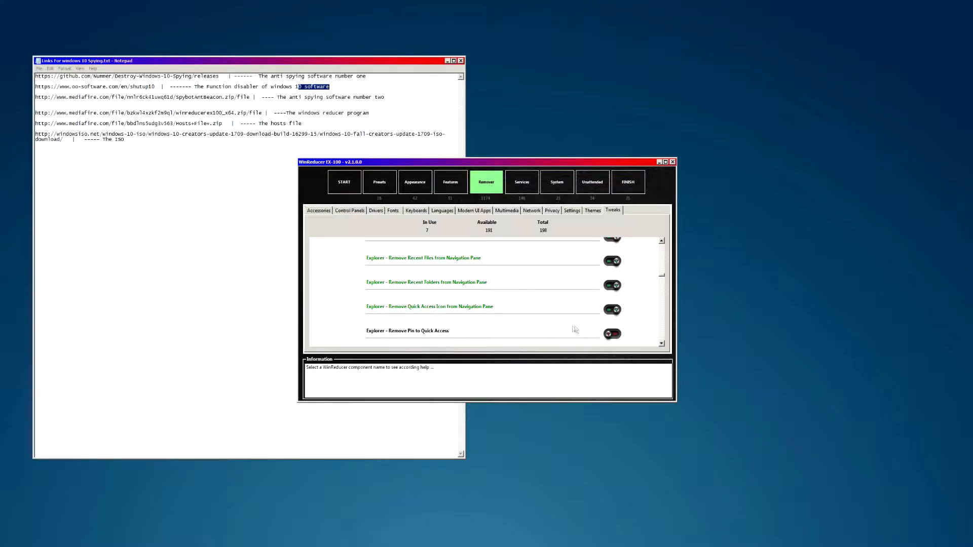
{"action": "left_click", "coordinate": [612, 335]}
{"action": "left_click_drag", "start_coordinate": [664, 278], "coordinate": [664, 280]}
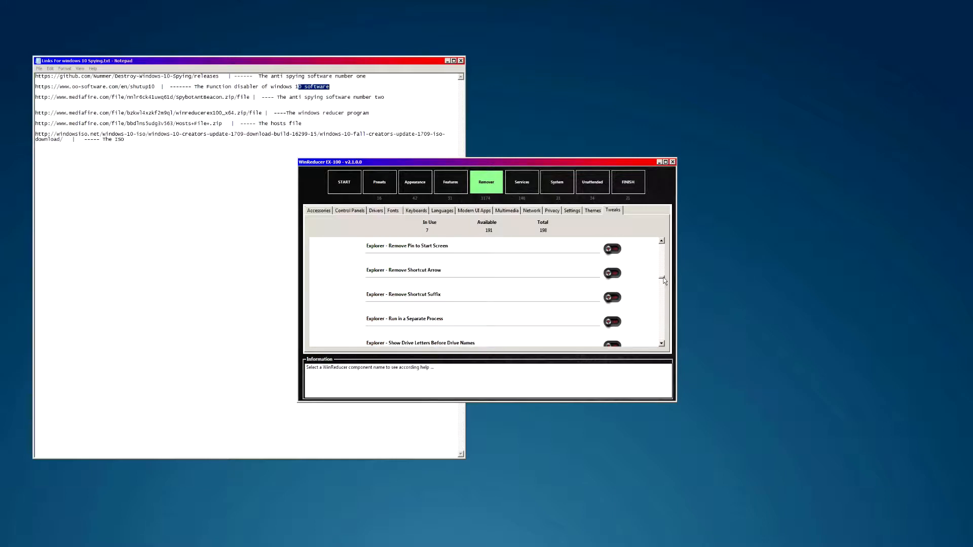
{"action": "scroll", "coordinate": [583, 304], "scroll_direction": "up", "scroll_amount": 2}
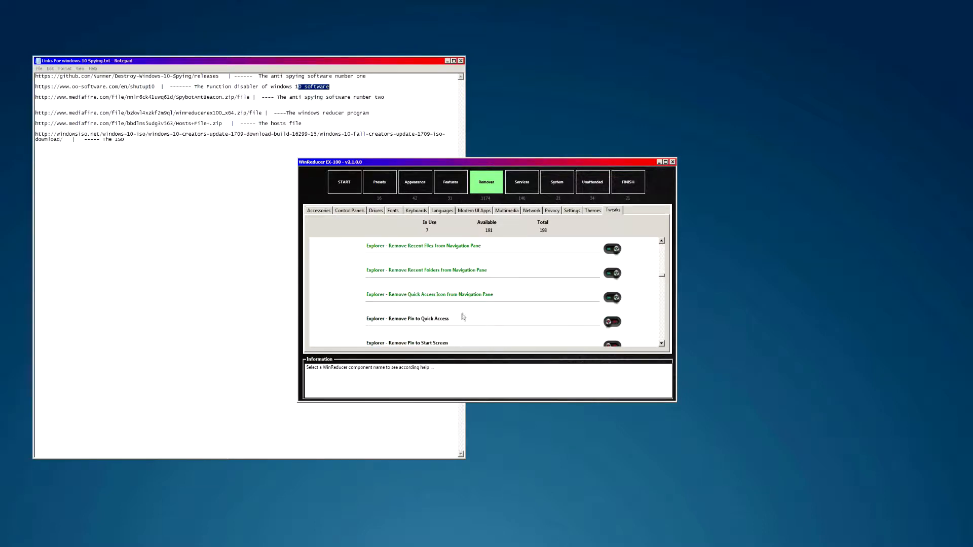
{"action": "left_click", "coordinate": [579, 273]}
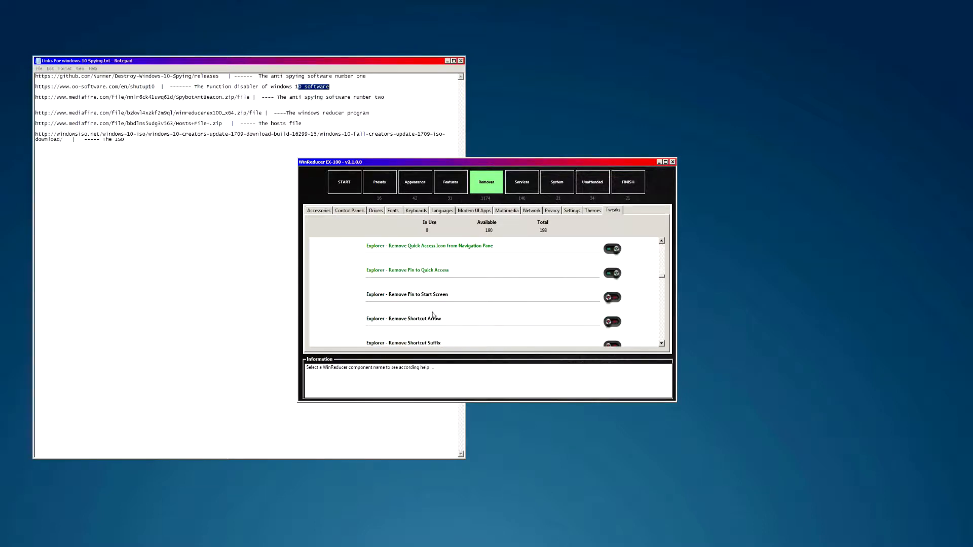
{"action": "scroll", "coordinate": [436, 309], "scroll_direction": "down", "scroll_amount": 3}
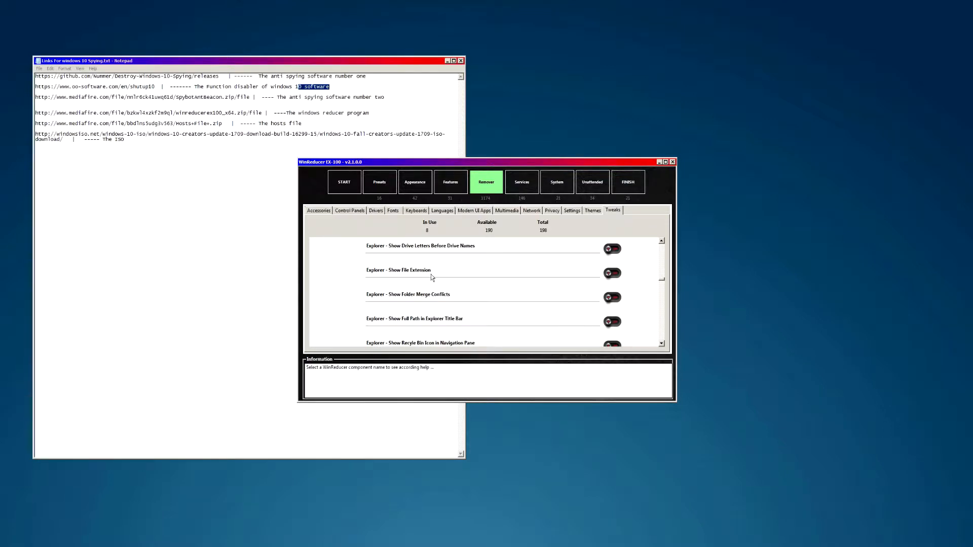
{"action": "scroll", "coordinate": [418, 278], "scroll_direction": "down", "scroll_amount": 2}
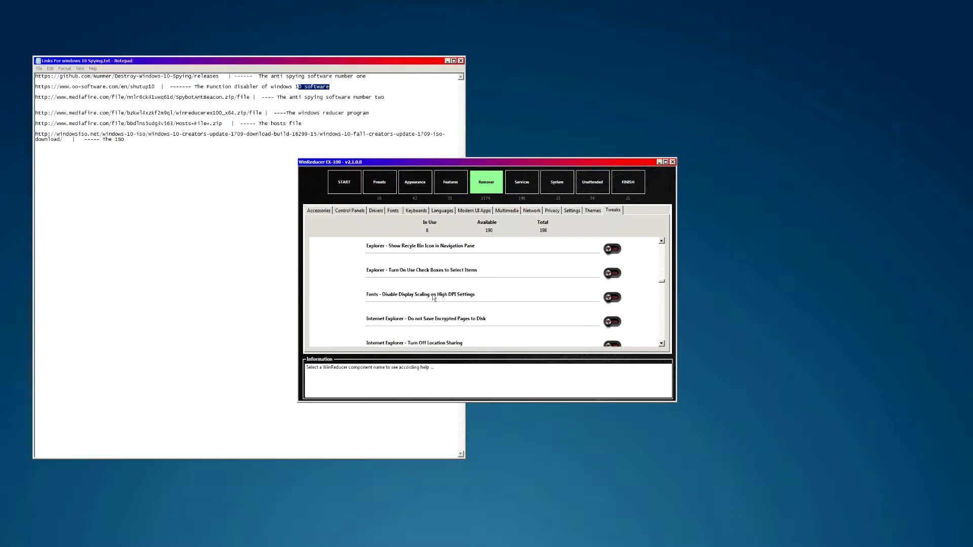
{"action": "scroll", "coordinate": [422, 301], "scroll_direction": "down", "scroll_amount": 1}
{"action": "scroll", "coordinate": [439, 288], "scroll_direction": "down", "scroll_amount": 3}
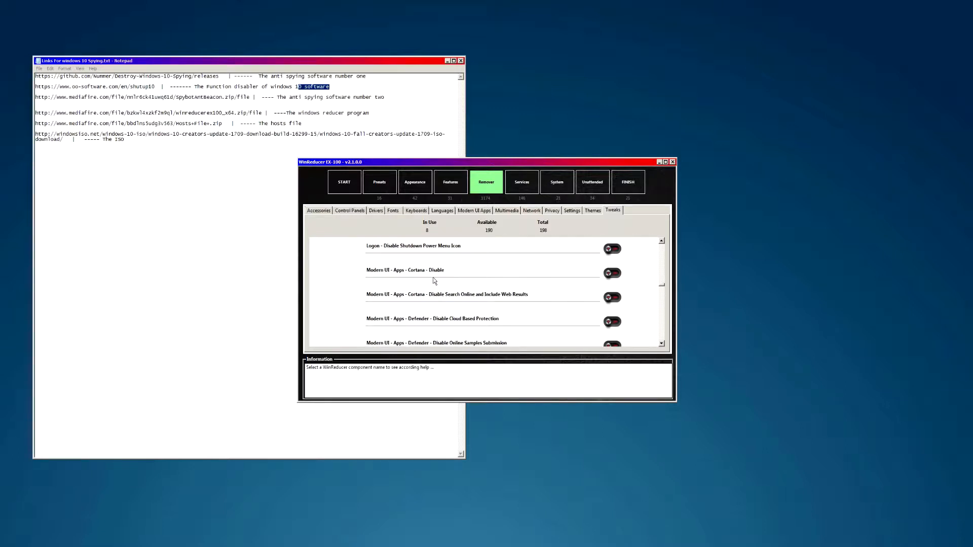
- Disable Cortana and its web search, plus Defender cloud protection, sample submission, real-time protection and account protection area
{"action": "left_click", "coordinate": [614, 273]}
{"action": "left_click", "coordinate": [612, 297]}
{"action": "left_click", "coordinate": [611, 323]}
{"action": "scroll", "coordinate": [608, 324], "scroll_direction": "down", "scroll_amount": 1}
{"action": "left_click", "coordinate": [614, 299]}
{"action": "left_click", "coordinate": [616, 322]}
{"action": "scroll", "coordinate": [617, 324], "scroll_direction": "down", "scroll_amount": 1}
{"action": "left_click", "coordinate": [613, 300]}
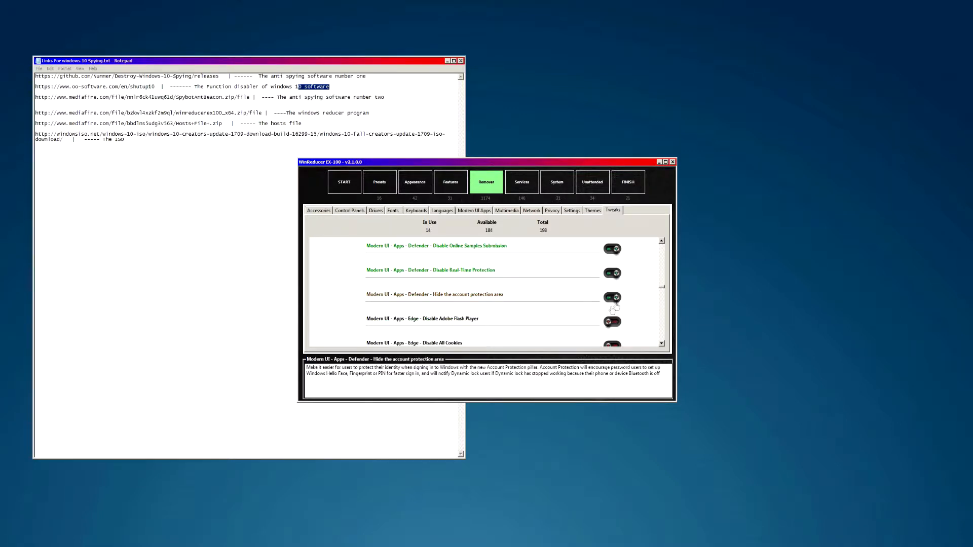
- Enable Edge tweaks disabling Flash, all cookies, download prompts, popup blocking and Cortana in Edge
{"action": "scroll", "coordinate": [575, 328], "scroll_direction": "down", "scroll_amount": 1}
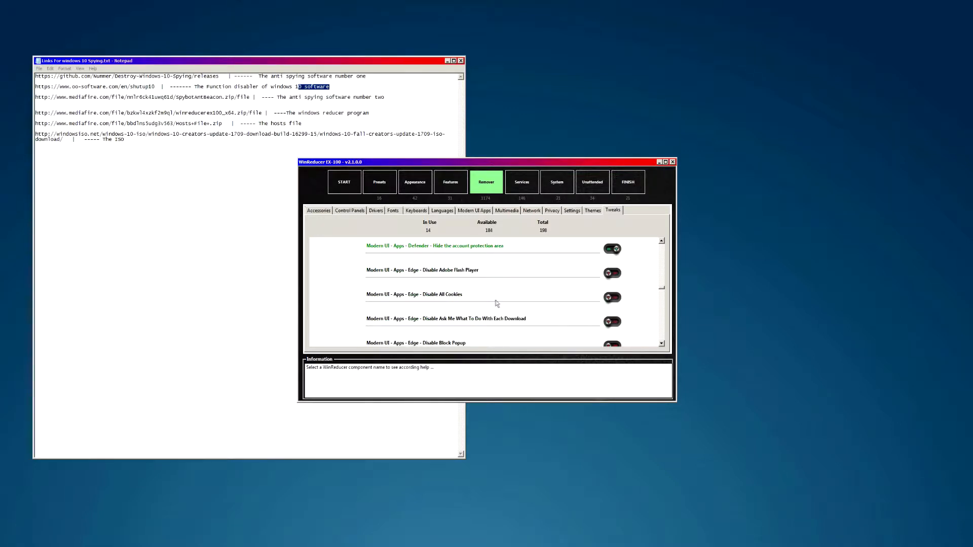
{"action": "left_click", "coordinate": [612, 299]}
{"action": "left_click", "coordinate": [612, 275]}
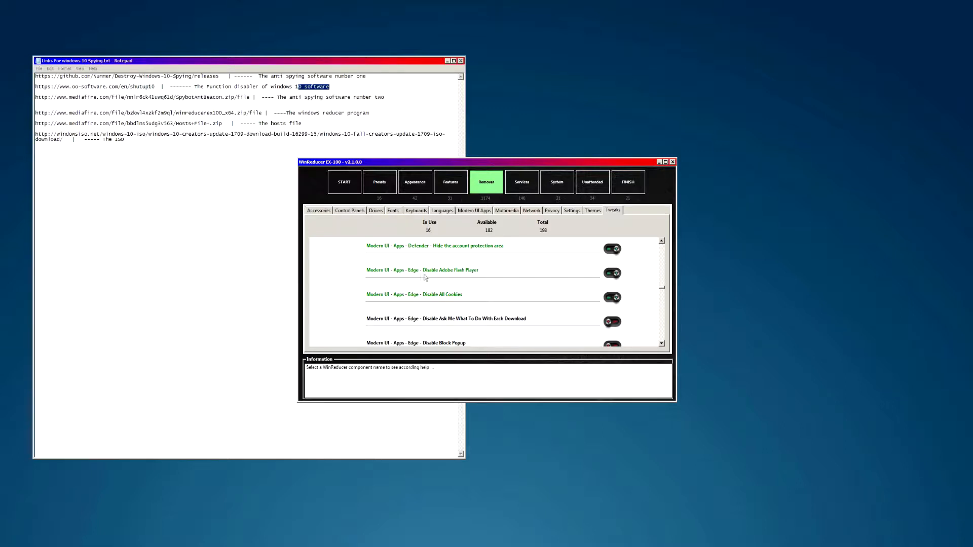
{"action": "left_click", "coordinate": [449, 317]}
{"action": "left_click", "coordinate": [612, 322]}
{"action": "scroll", "coordinate": [523, 320], "scroll_direction": "down", "scroll_amount": 2}
{"action": "left_click", "coordinate": [612, 298]}
{"action": "left_click", "coordinate": [612, 321]}
- Disable Edge desktop shortcut creation, page prediction and Smart Screen, leaving Software Pre-launching off, for 22 tweaks in use
{"action": "scroll", "coordinate": [546, 327], "scroll_direction": "down", "scroll_amount": 2}
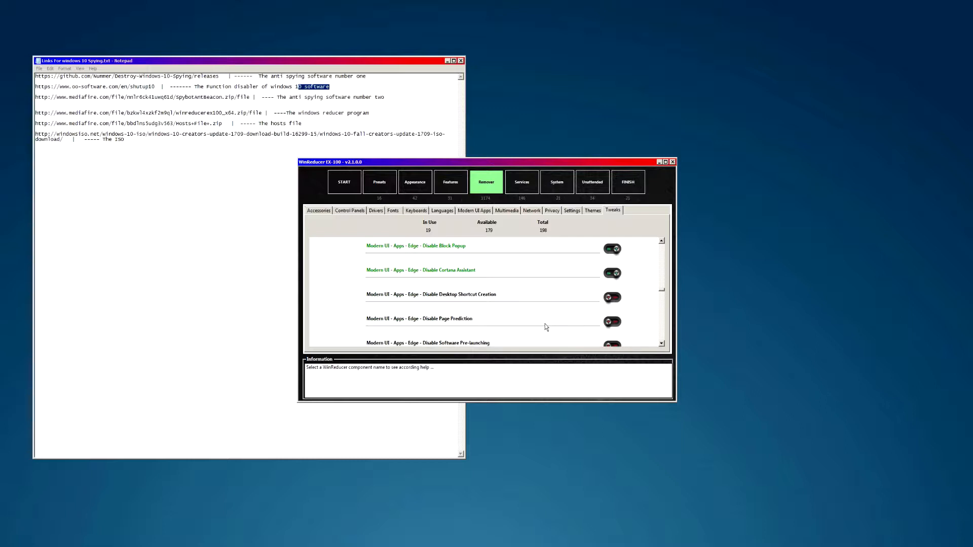
{"action": "left_click", "coordinate": [612, 298]}
{"action": "left_click", "coordinate": [612, 321]}
{"action": "scroll", "coordinate": [517, 308], "scroll_direction": "down", "scroll_amount": 2}
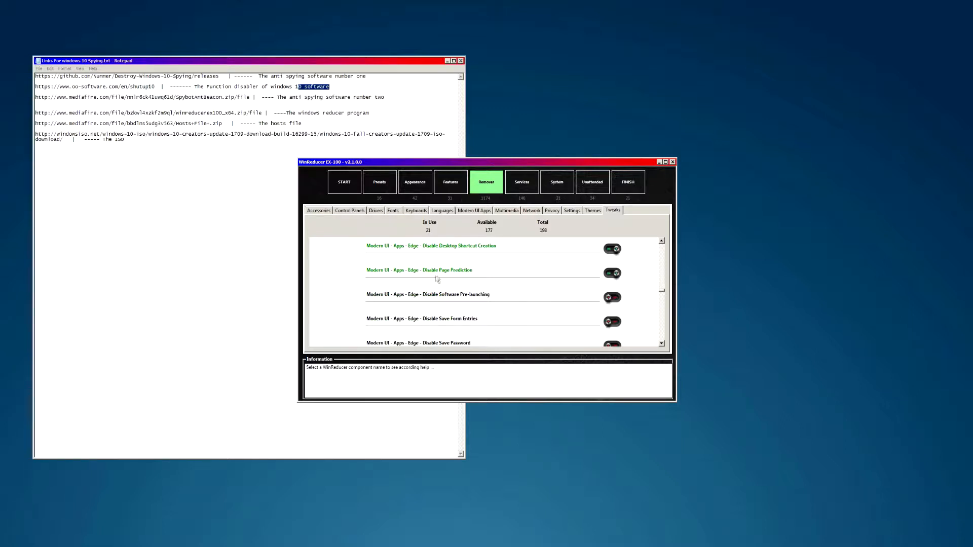
{"action": "left_click", "coordinate": [613, 299]}
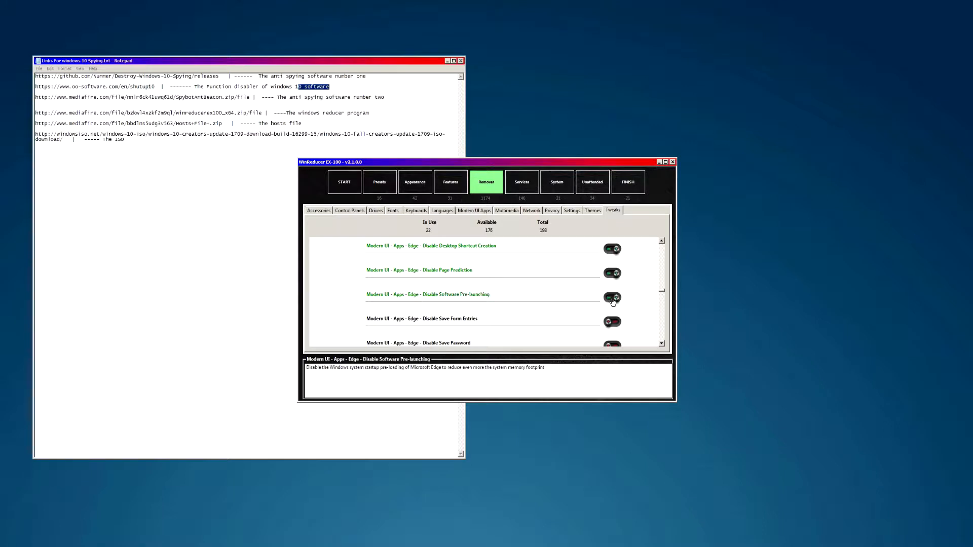
{"action": "scroll", "coordinate": [482, 311], "scroll_direction": "down", "scroll_amount": 2}
{"action": "scroll", "coordinate": [484, 284], "scroll_direction": "up", "scroll_amount": 2}
{"action": "left_click", "coordinate": [613, 298]}
{"action": "scroll", "coordinate": [484, 284], "scroll_direction": "down", "scroll_amount": 2}
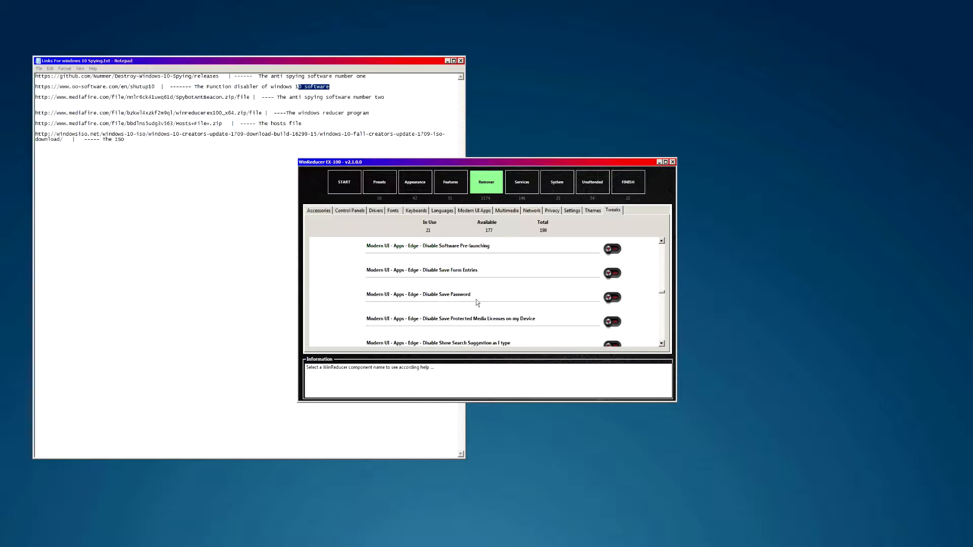
{"action": "scroll", "coordinate": [486, 293], "scroll_direction": "down", "scroll_amount": 2}
{"action": "scroll", "coordinate": [469, 308], "scroll_direction": "up", "scroll_amount": 2}
{"action": "scroll", "coordinate": [480, 295], "scroll_direction": "down", "scroll_amount": 2}
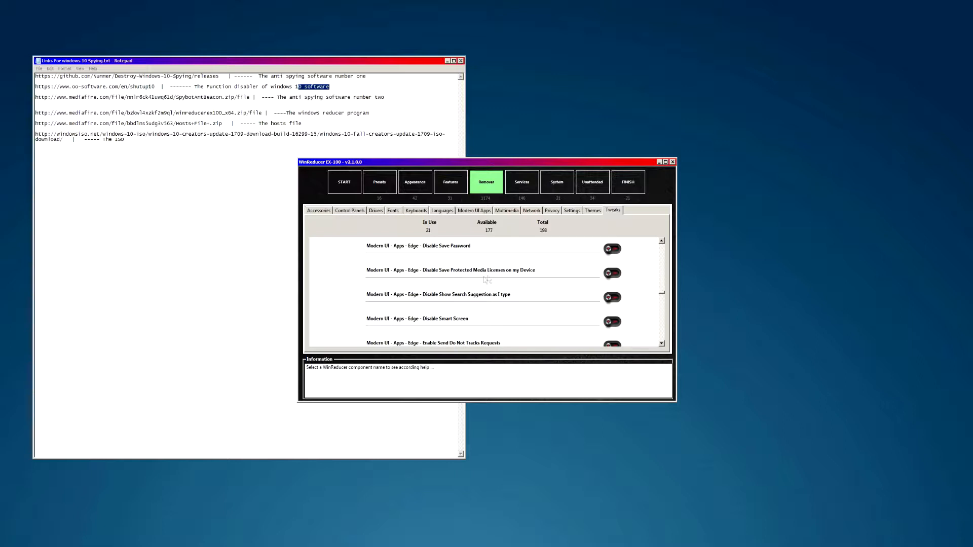
{"action": "scroll", "coordinate": [469, 292], "scroll_direction": "down", "scroll_amount": 2}
{"action": "left_click", "coordinate": [613, 273]}
{"action": "scroll", "coordinate": [450, 301], "scroll_direction": "down", "scroll_amount": 2}
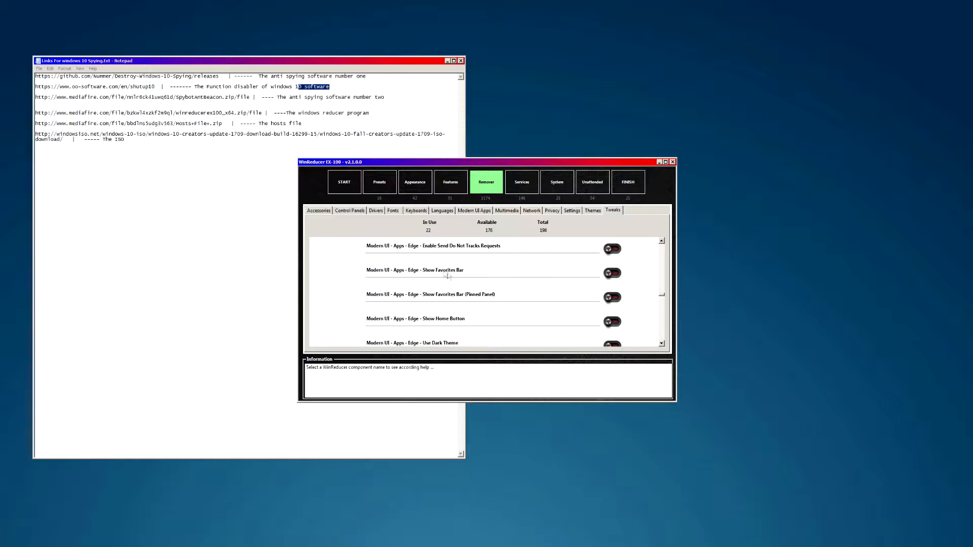
{"action": "scroll", "coordinate": [471, 283], "scroll_direction": "down", "scroll_amount": 4}
{"action": "scroll", "coordinate": [523, 302], "scroll_direction": "up", "scroll_amount": 2}
{"action": "left_click", "coordinate": [613, 298]}
{"action": "scroll", "coordinate": [424, 305], "scroll_direction": "down", "scroll_amount": 2}
{"action": "scroll", "coordinate": [438, 306], "scroll_direction": "up", "scroll_amount": 2}
{"action": "scroll", "coordinate": [431, 301], "scroll_direction": "down", "scroll_amount": 6}
{"action": "scroll", "coordinate": [451, 301], "scroll_direction": "down", "scroll_amount": 2}
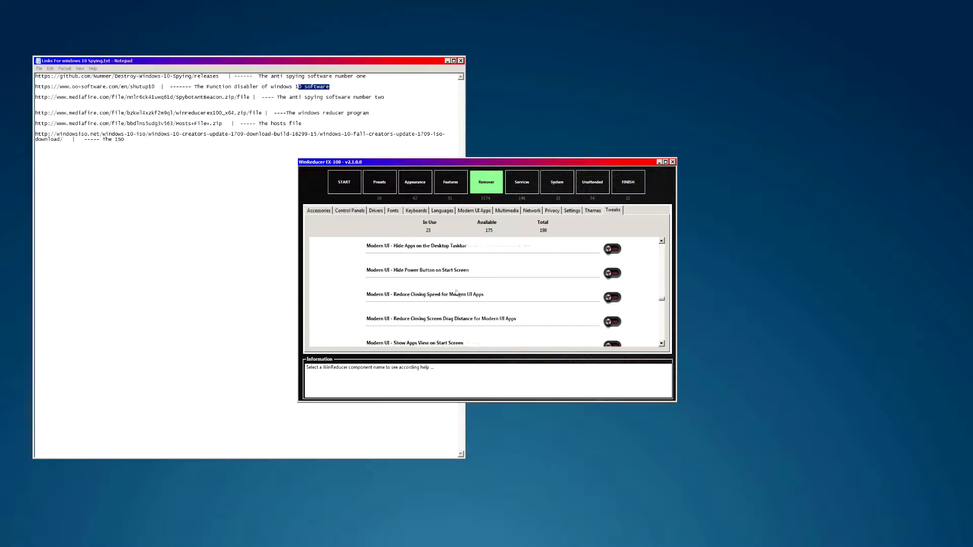
{"action": "scroll", "coordinate": [462, 299], "scroll_direction": "down", "scroll_amount": 2}
{"action": "scroll", "coordinate": [456, 303], "scroll_direction": "down", "scroll_amount": 4}
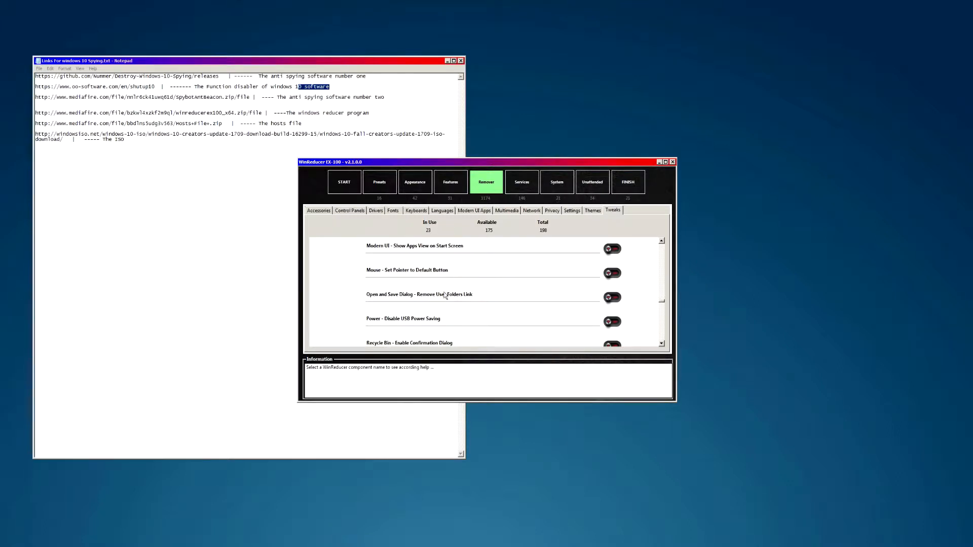
{"action": "scroll", "coordinate": [438, 310], "scroll_direction": "down", "scroll_amount": 2}
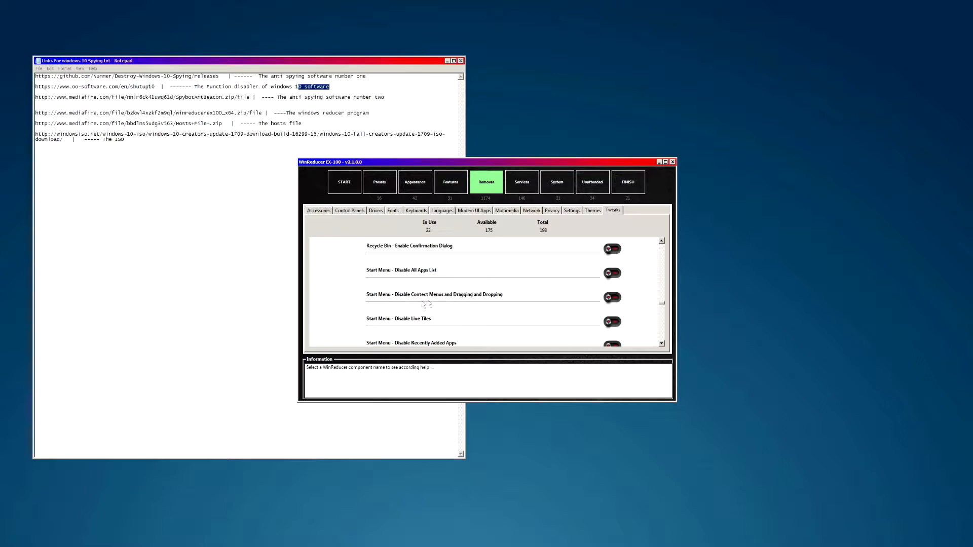
{"action": "scroll", "coordinate": [448, 299], "scroll_direction": "down", "scroll_amount": 2}
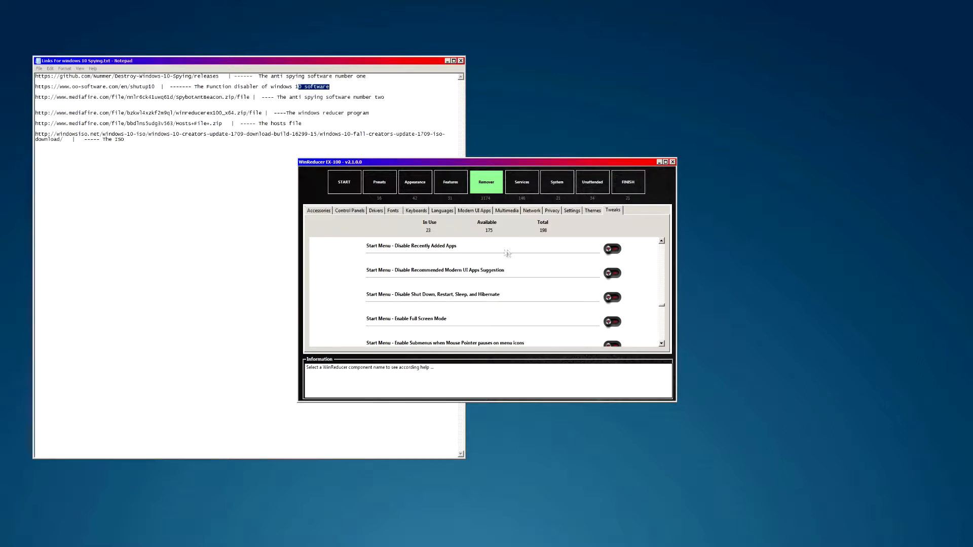
{"action": "left_click", "coordinate": [611, 249]}
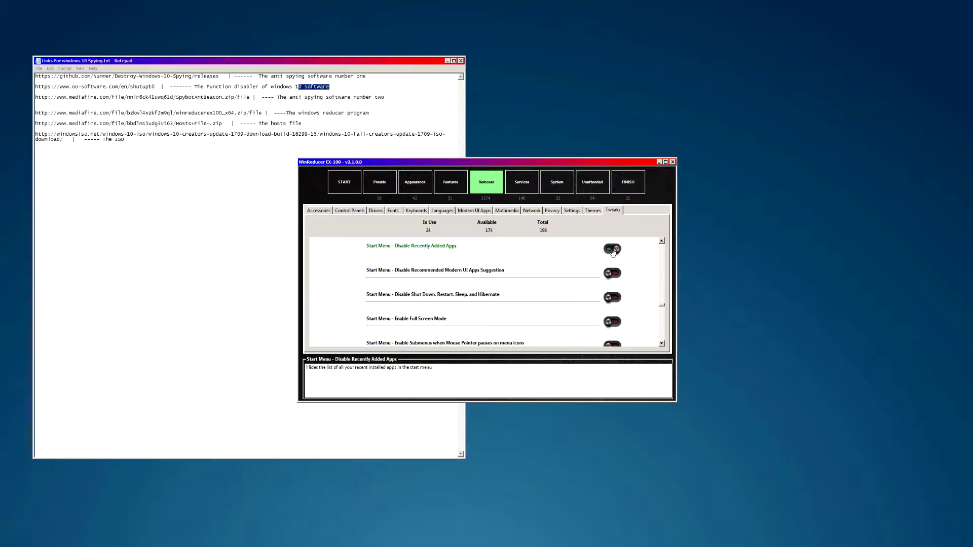
{"action": "left_click", "coordinate": [610, 252]}
{"action": "scroll", "coordinate": [412, 285], "scroll_direction": "down", "scroll_amount": 2}
{"action": "scroll", "coordinate": [433, 278], "scroll_direction": "down", "scroll_amount": 10}
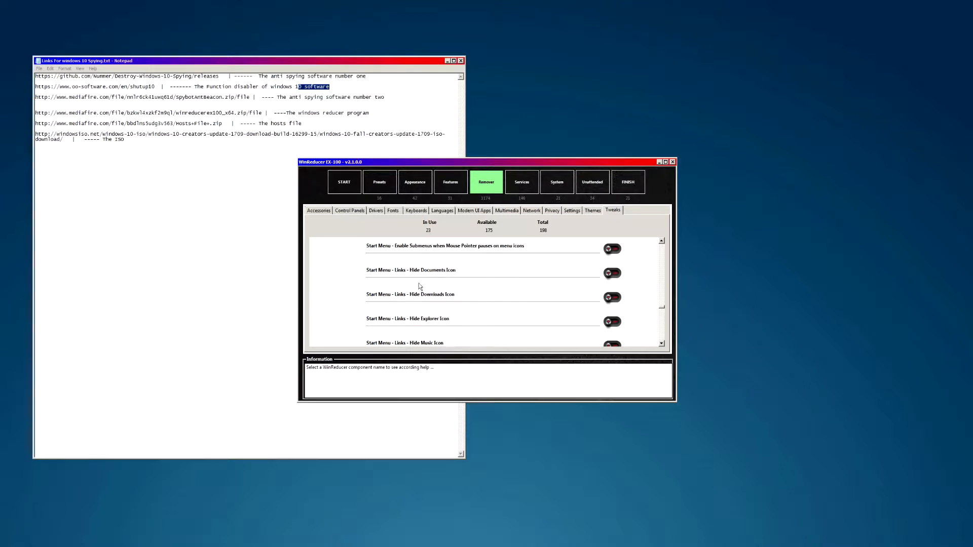
{"action": "scroll", "coordinate": [446, 283], "scroll_direction": "up", "scroll_amount": 2}
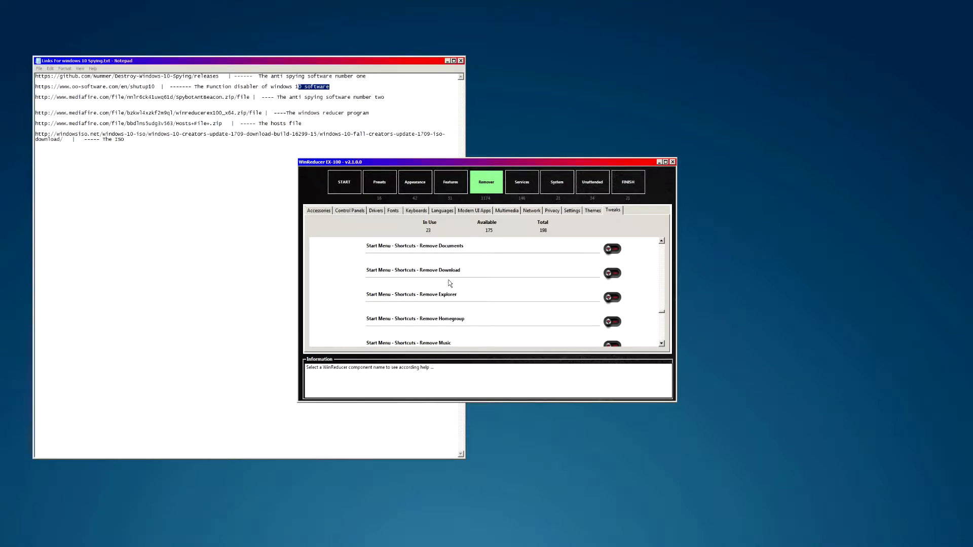
{"action": "scroll", "coordinate": [471, 279], "scroll_direction": "down", "scroll_amount": 2}
{"action": "scroll", "coordinate": [414, 290], "scroll_direction": "down", "scroll_amount": 6}
{"action": "scroll", "coordinate": [412, 288], "scroll_direction": "down", "scroll_amount": 12}
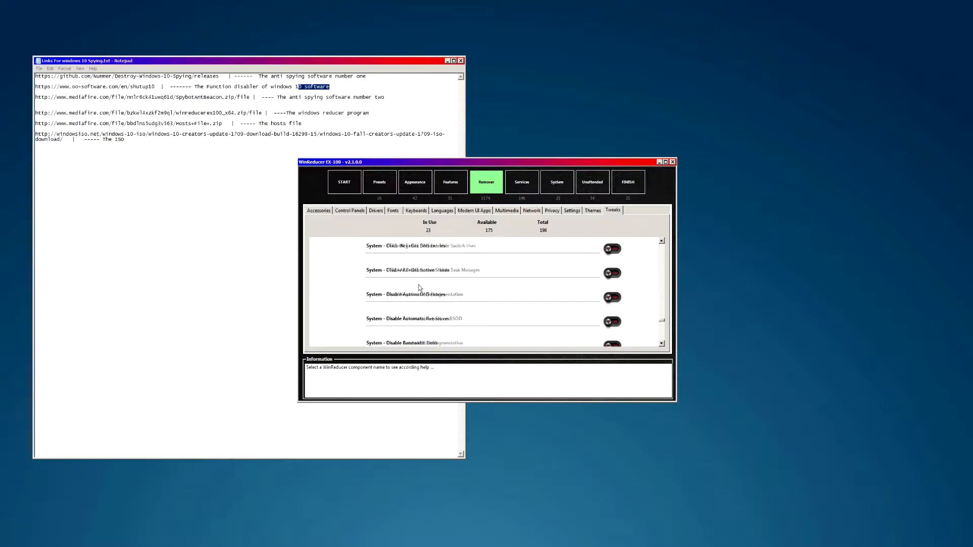
{"action": "scroll", "coordinate": [423, 292], "scroll_direction": "up", "scroll_amount": 4}
{"action": "scroll", "coordinate": [423, 296], "scroll_direction": "down", "scroll_amount": 8}
{"action": "scroll", "coordinate": [412, 300], "scroll_direction": "down", "scroll_amount": 5}
{"action": "scroll", "coordinate": [395, 300], "scroll_direction": "down", "scroll_amount": 6}
{"action": "scroll", "coordinate": [398, 300], "scroll_direction": "down", "scroll_amount": 6}
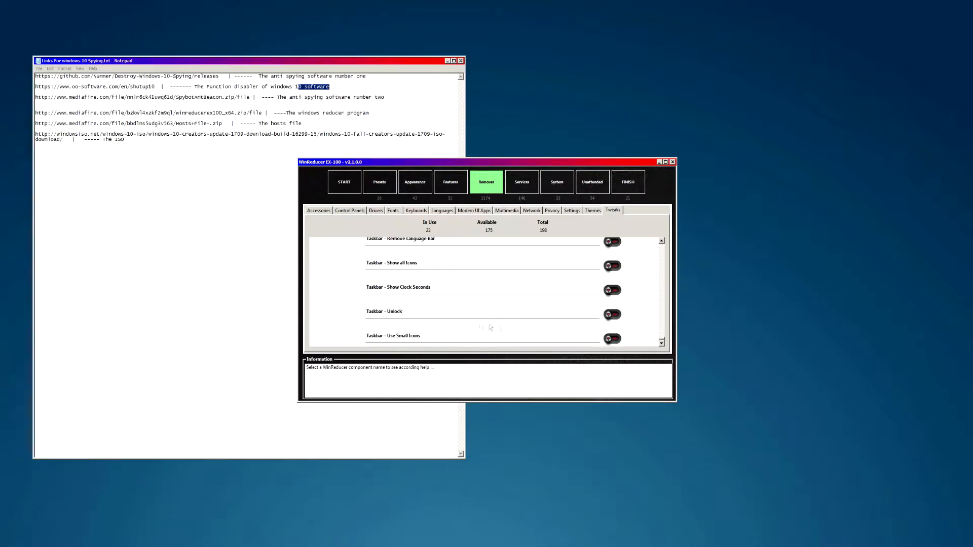
{"action": "scroll", "coordinate": [420, 328], "scroll_direction": "up", "scroll_amount": 5}
{"action": "scroll", "coordinate": [418, 294], "scroll_direction": "up", "scroll_amount": 2}
{"action": "scroll", "coordinate": [425, 284], "scroll_direction": "up", "scroll_amount": 2}
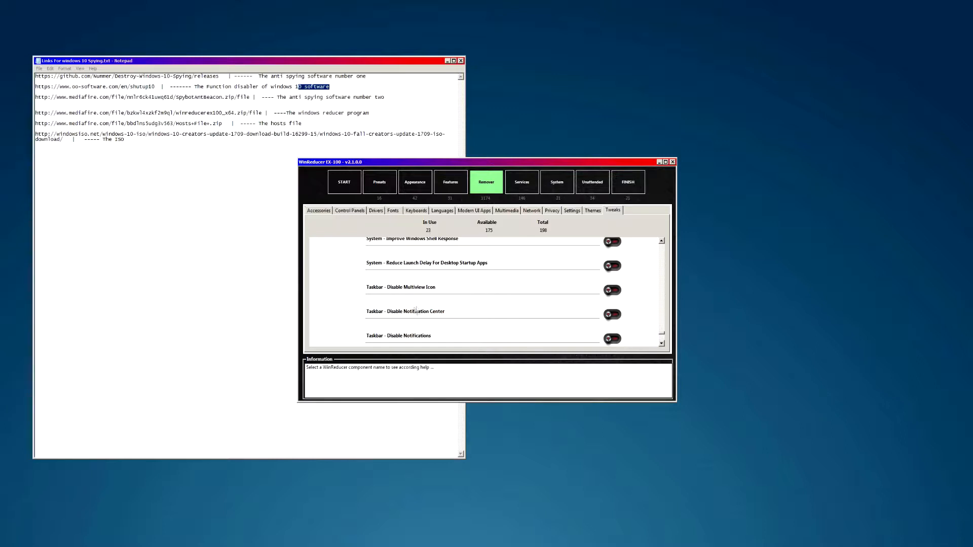
- Enable the Disable Notification Center, Disable Notifications and Disable Promotion of Notification Icons tweaks
{"action": "left_click", "coordinate": [613, 315]}
{"action": "scroll", "coordinate": [427, 316], "scroll_direction": "down", "scroll_amount": 2}
{"action": "left_click", "coordinate": [577, 293]}
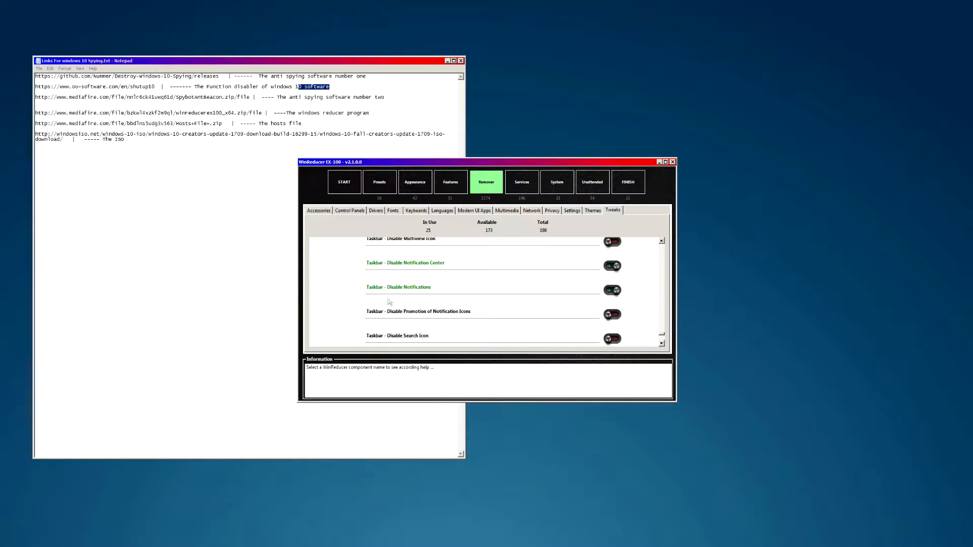
{"action": "left_click", "coordinate": [603, 315]}
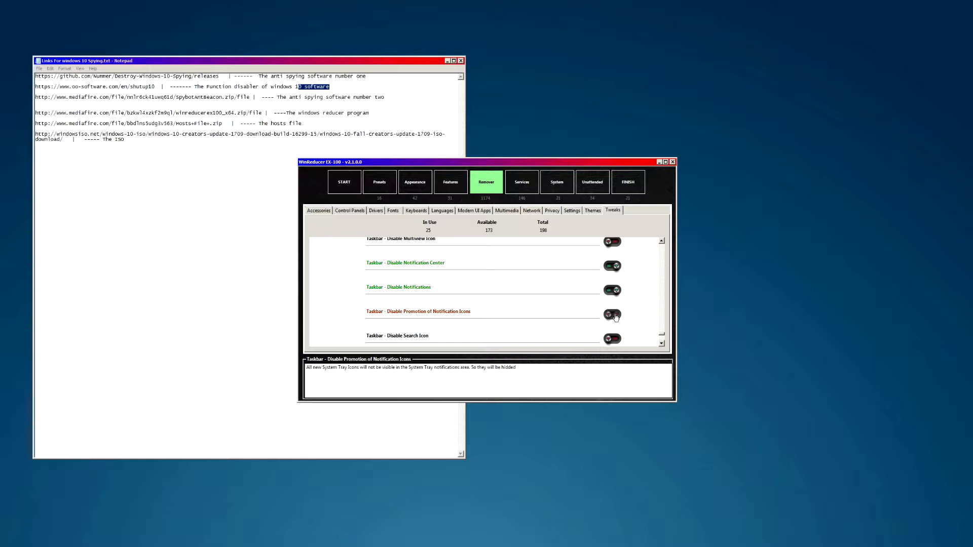
{"action": "scroll", "coordinate": [440, 325], "scroll_direction": "down", "scroll_amount": 2}
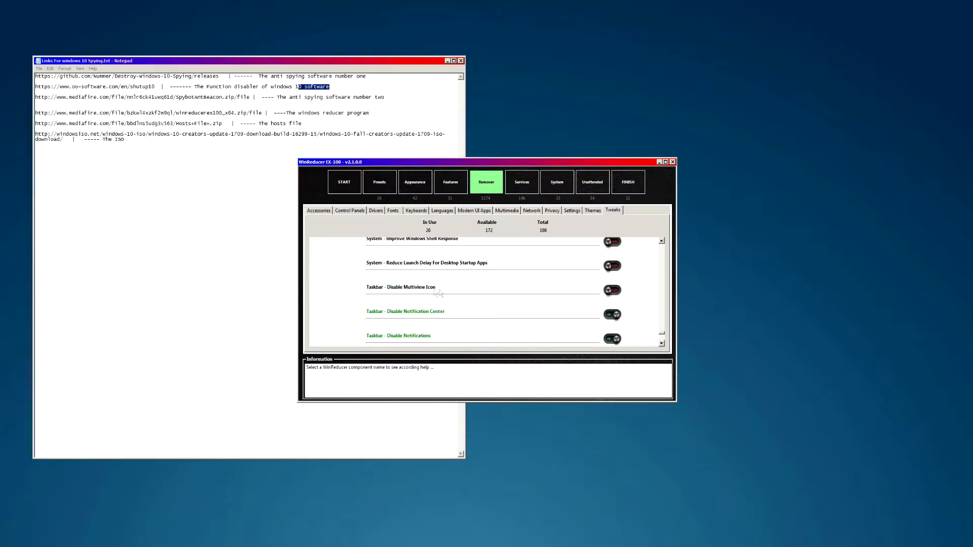
{"action": "scroll", "coordinate": [426, 289], "scroll_direction": "down", "scroll_amount": 3}
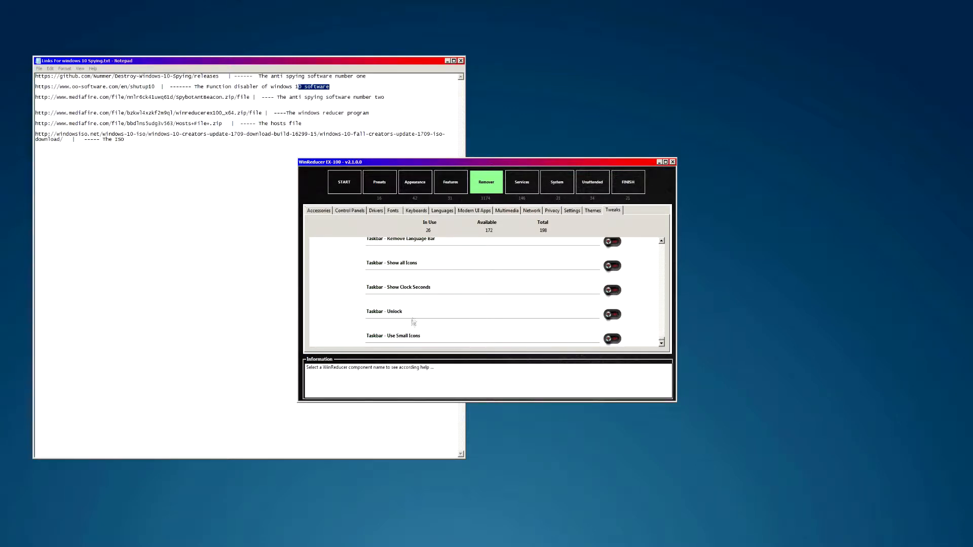
{"action": "scroll", "coordinate": [437, 334], "scroll_direction": "up", "scroll_amount": 5}
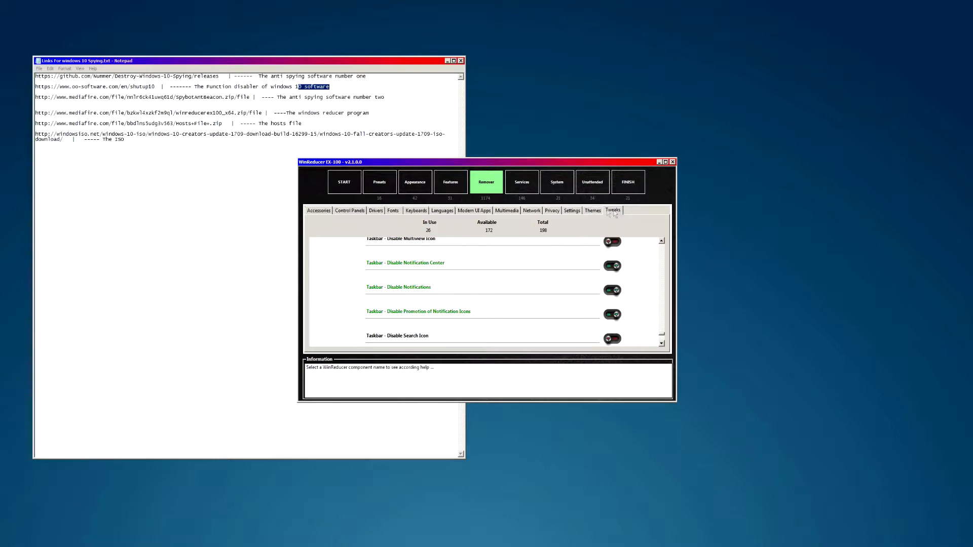
- Flip through the other removal categories and return to the Tweaks category
{"action": "left_click", "coordinate": [592, 210]}
{"action": "left_click", "coordinate": [571, 211]}
{"action": "left_click", "coordinate": [506, 211]}
{"action": "left_click", "coordinate": [474, 210]}
{"action": "left_click", "coordinate": [442, 210]}
{"action": "left_click", "coordinate": [416, 211]}
{"action": "left_click", "coordinate": [393, 211]}
{"action": "left_click", "coordinate": [375, 210]}
{"action": "left_click", "coordinate": [350, 210]}
{"action": "left_click", "coordinate": [321, 212]}
{"action": "left_click", "coordinate": [350, 210]}
{"action": "left_click", "coordinate": [376, 211]}
{"action": "left_click", "coordinate": [393, 210]}
{"action": "left_click", "coordinate": [416, 210]}
{"action": "left_click", "coordinate": [442, 210]}
{"action": "left_click", "coordinate": [474, 210]}
{"action": "left_click", "coordinate": [506, 210]}
{"action": "left_click", "coordinate": [531, 210]}
{"action": "left_click", "coordinate": [552, 210]}
{"action": "left_click", "coordinate": [571, 210]}
{"action": "left_click", "coordinate": [593, 211]}
{"action": "left_click", "coordinate": [613, 210]}
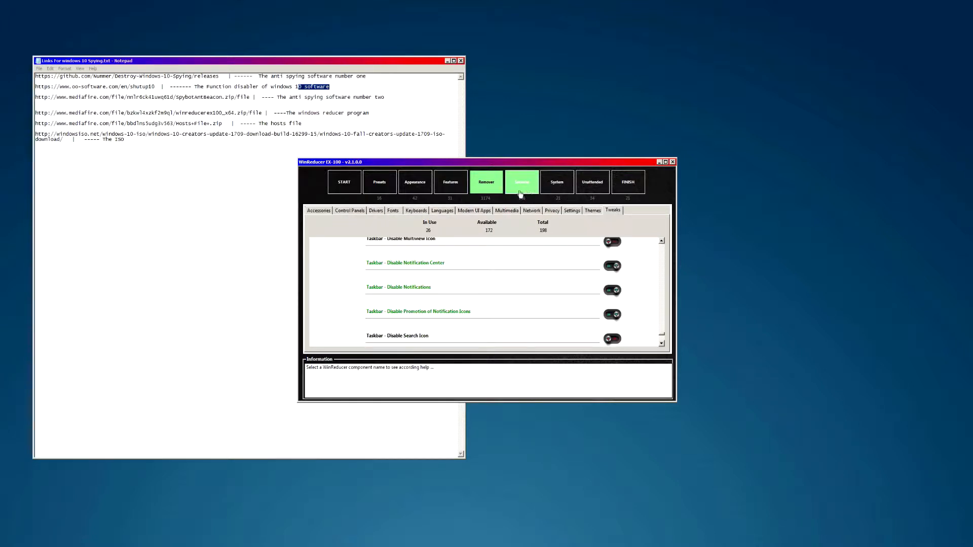
- On the Services page, set all five Xbox services to Remove
{"action": "left_click", "coordinate": [525, 185]}
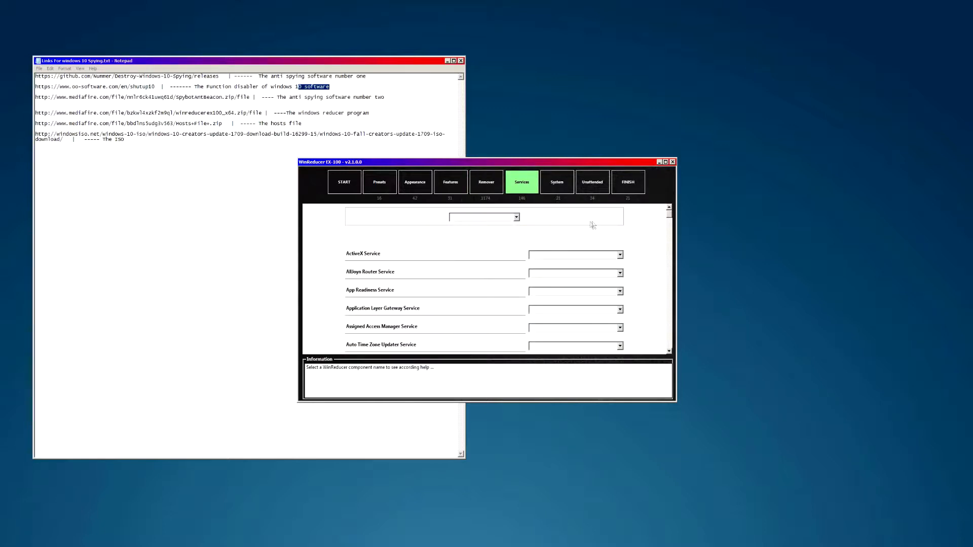
{"action": "scroll", "coordinate": [449, 277], "scroll_direction": "down", "scroll_amount": 20}
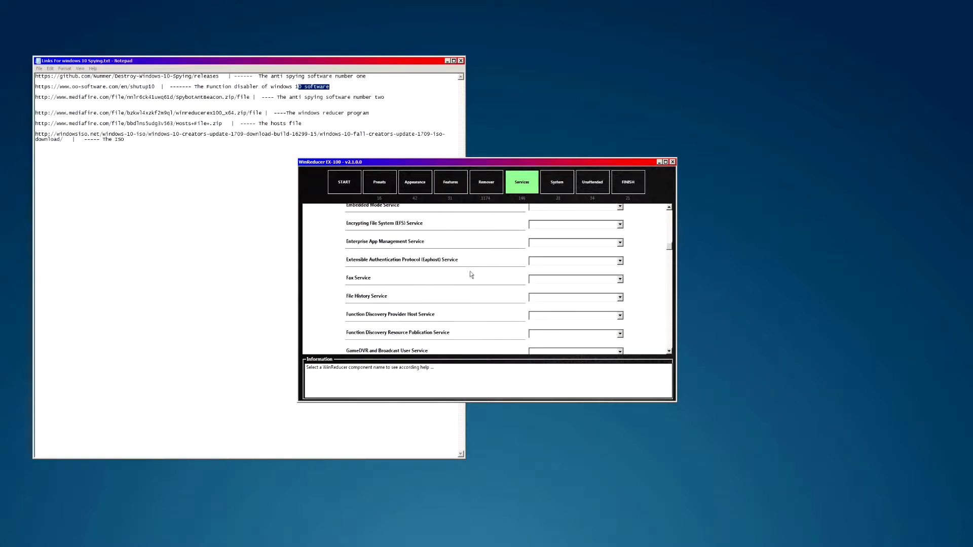
{"action": "scroll", "coordinate": [477, 274], "scroll_direction": "down", "scroll_amount": 2}
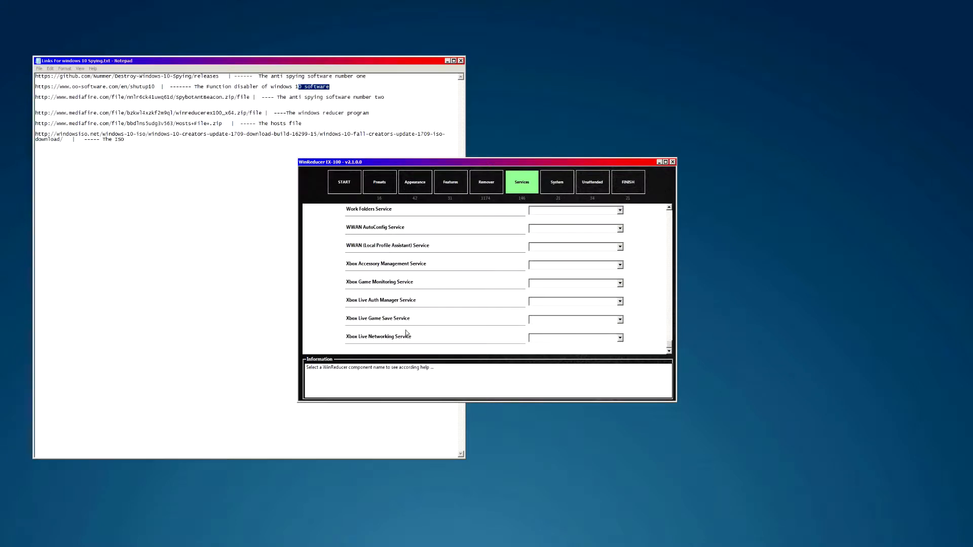
{"action": "left_click", "coordinate": [543, 339]}
{"action": "left_click", "coordinate": [543, 378]}
{"action": "left_click", "coordinate": [541, 321]}
{"action": "left_click", "coordinate": [540, 359]}
{"action": "left_click", "coordinate": [536, 301]}
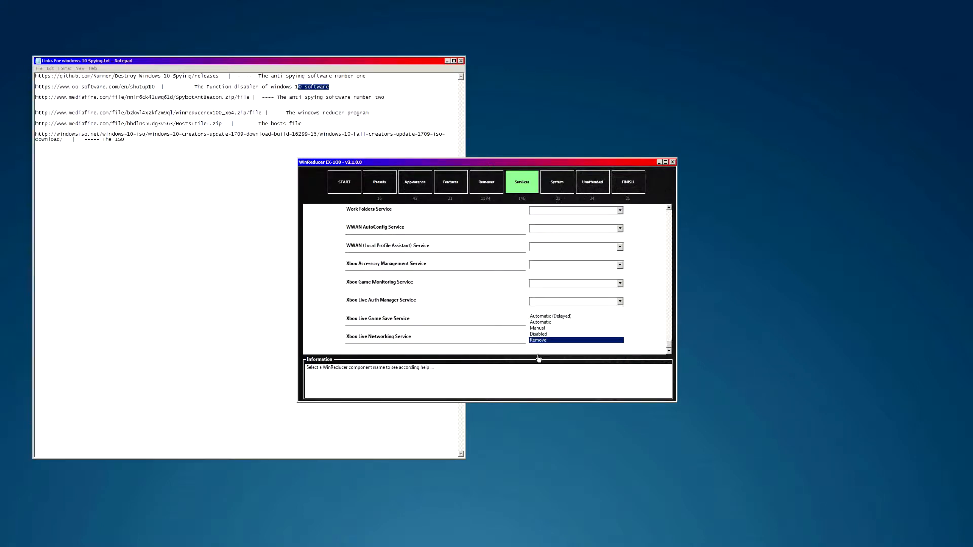
{"action": "left_click", "coordinate": [538, 341]}
{"action": "left_click", "coordinate": [536, 284]}
{"action": "left_click", "coordinate": [536, 322]}
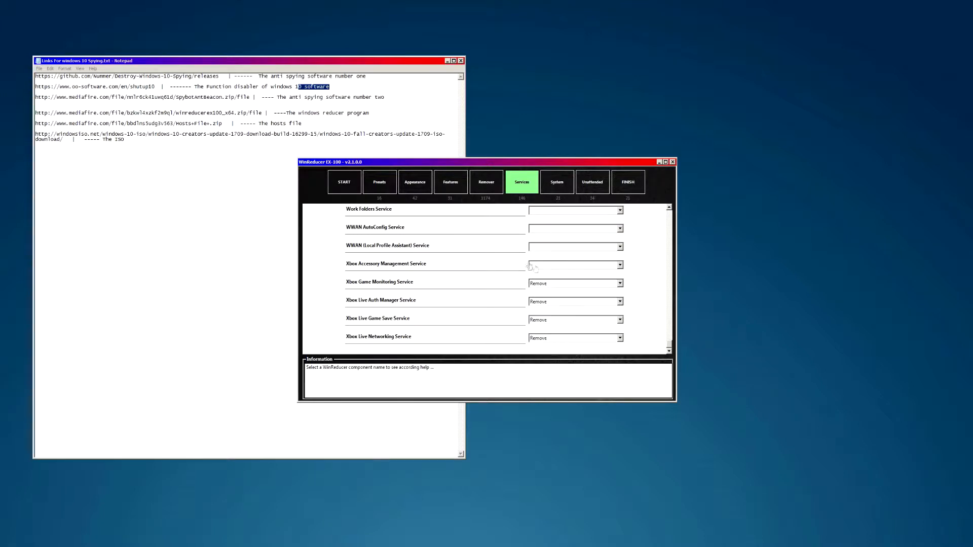
{"action": "left_click", "coordinate": [537, 269]}
{"action": "left_click", "coordinate": [537, 304]}
- Try Automatic and Disabled on Xbox Accessory Management and Game Monitoring, then restore both to Remove
{"action": "left_click", "coordinate": [544, 269]}
{"action": "left_click", "coordinate": [538, 275]}
{"action": "left_click", "coordinate": [537, 283]}
{"action": "left_click", "coordinate": [539, 293]}
{"action": "left_click", "coordinate": [548, 285]}
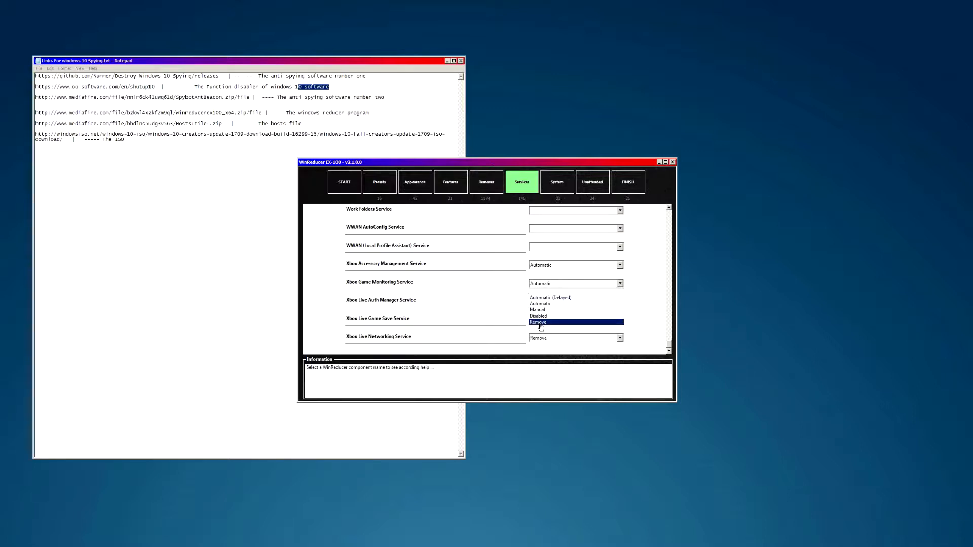
{"action": "left_click", "coordinate": [540, 318]}
{"action": "left_click", "coordinate": [542, 284]}
{"action": "left_click", "coordinate": [540, 323]}
{"action": "left_click", "coordinate": [540, 266]}
{"action": "left_click", "coordinate": [540, 304]}
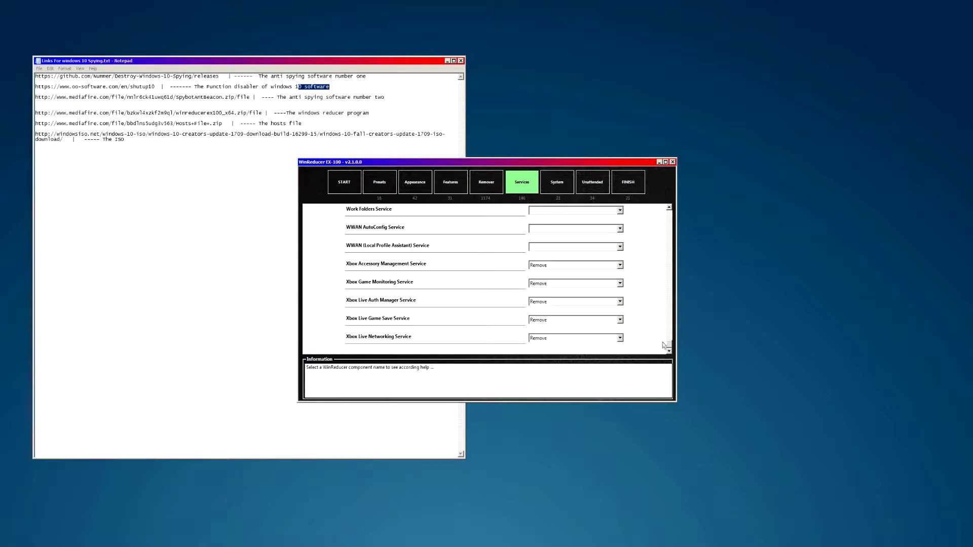
- Set Windows Update Service to Remove
{"action": "scroll", "coordinate": [668, 347], "scroll_direction": "up", "scroll_amount": 3}
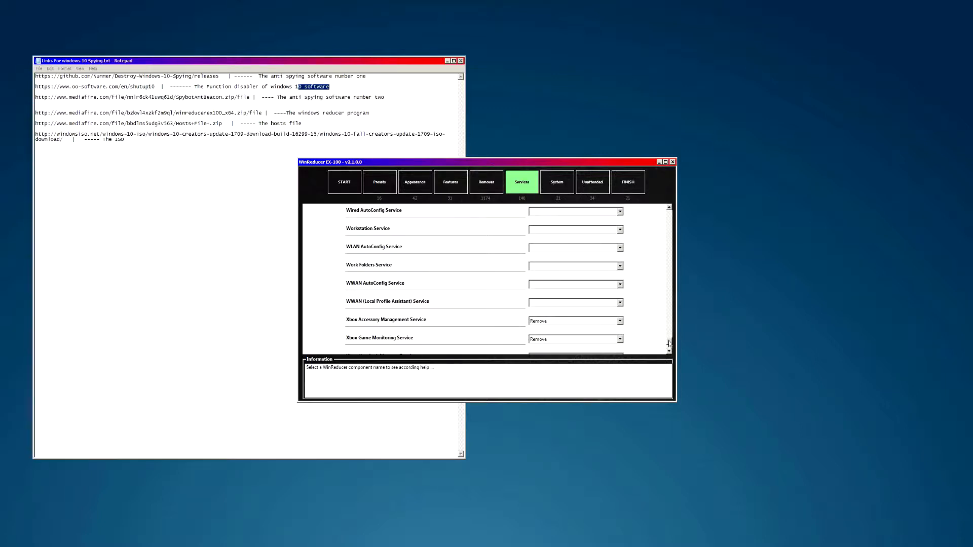
{"action": "scroll", "coordinate": [669, 344], "scroll_direction": "up", "scroll_amount": 3}
{"action": "scroll", "coordinate": [670, 343], "scroll_direction": "up", "scroll_amount": 5}
{"action": "scroll", "coordinate": [670, 337], "scroll_direction": "up", "scroll_amount": 2}
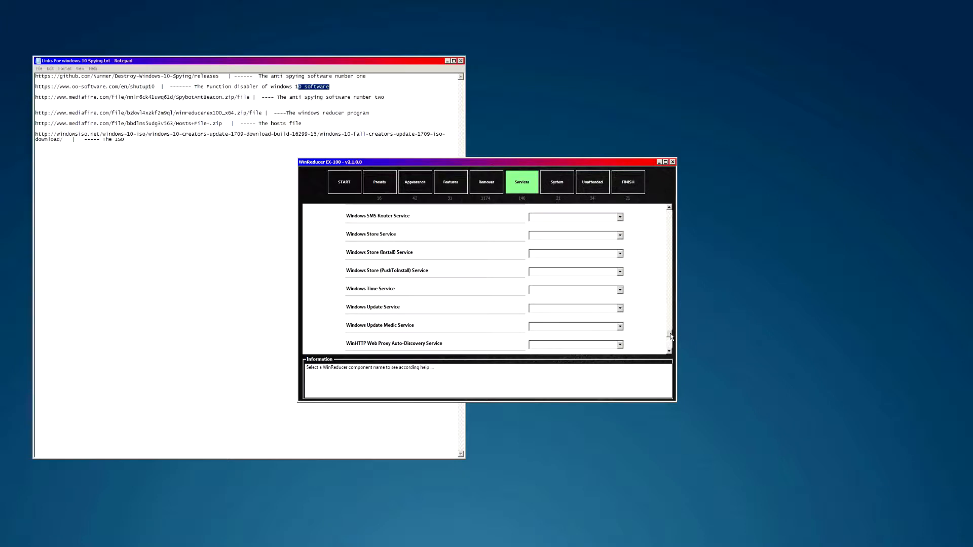
{"action": "left_click", "coordinate": [539, 309]}
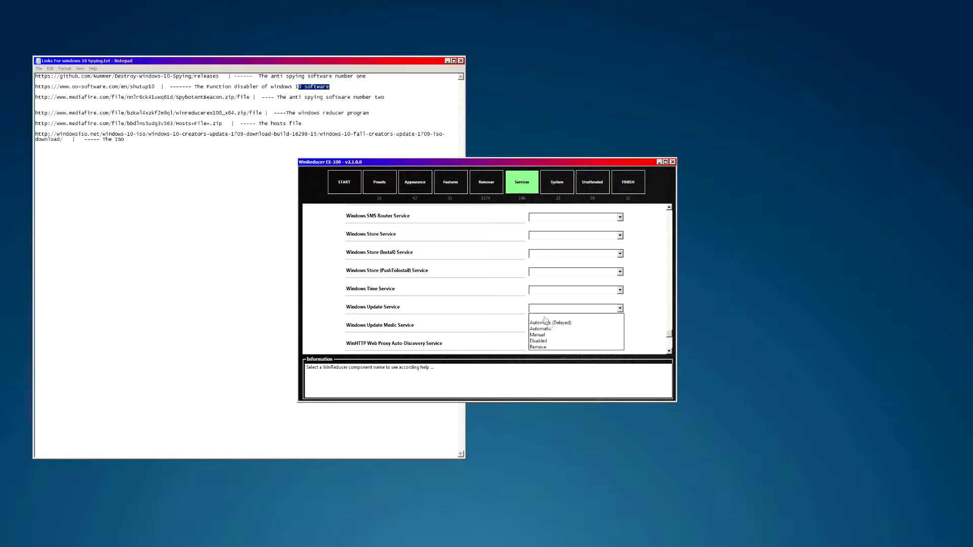
{"action": "left_click", "coordinate": [539, 347]}
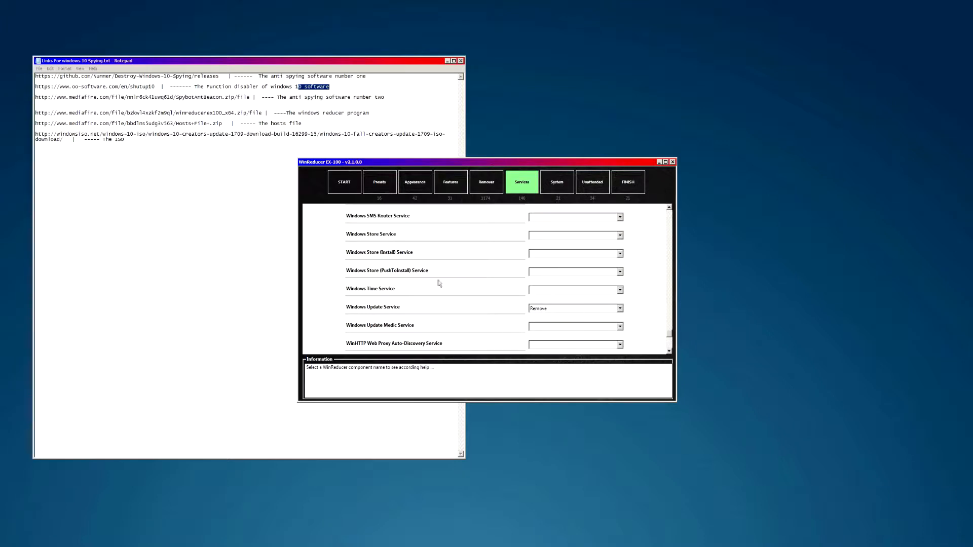
- Switch Windows Update Service to Disabled, then set it back to Remove
{"action": "scroll", "coordinate": [410, 314], "scroll_direction": "up", "scroll_amount": 3}
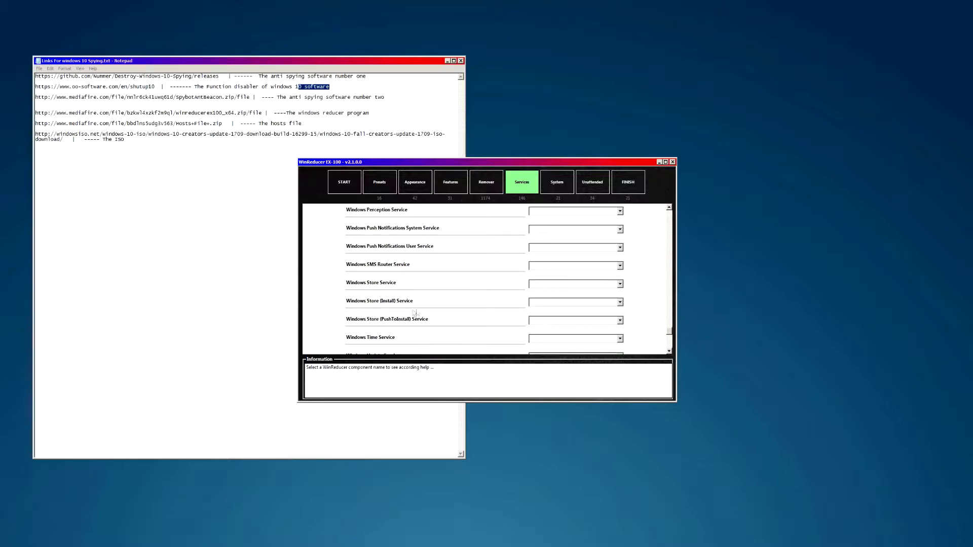
{"action": "scroll", "coordinate": [409, 293], "scroll_direction": "up", "scroll_amount": 3}
{"action": "scroll", "coordinate": [408, 293], "scroll_direction": "up", "scroll_amount": 9}
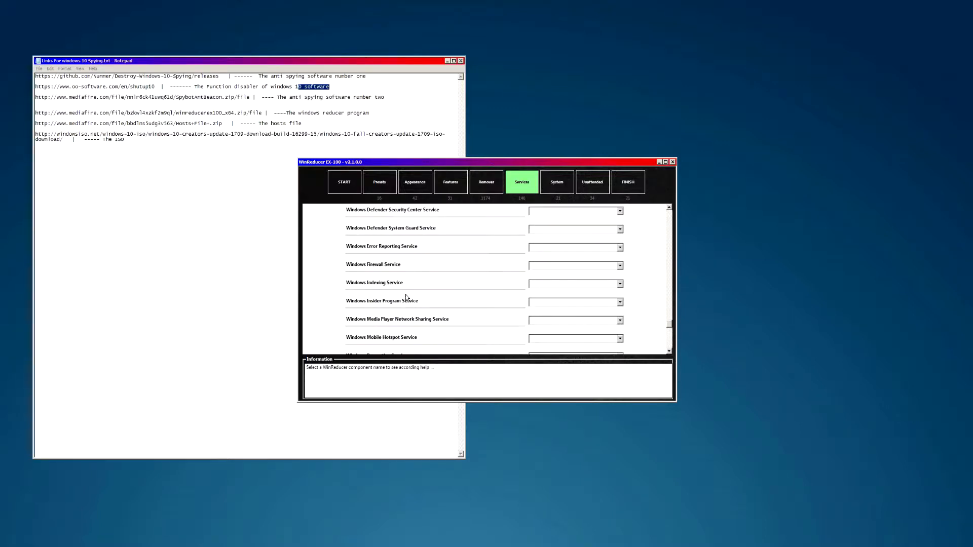
{"action": "scroll", "coordinate": [385, 244], "scroll_direction": "down", "scroll_amount": 18}
{"action": "left_click", "coordinate": [541, 261]}
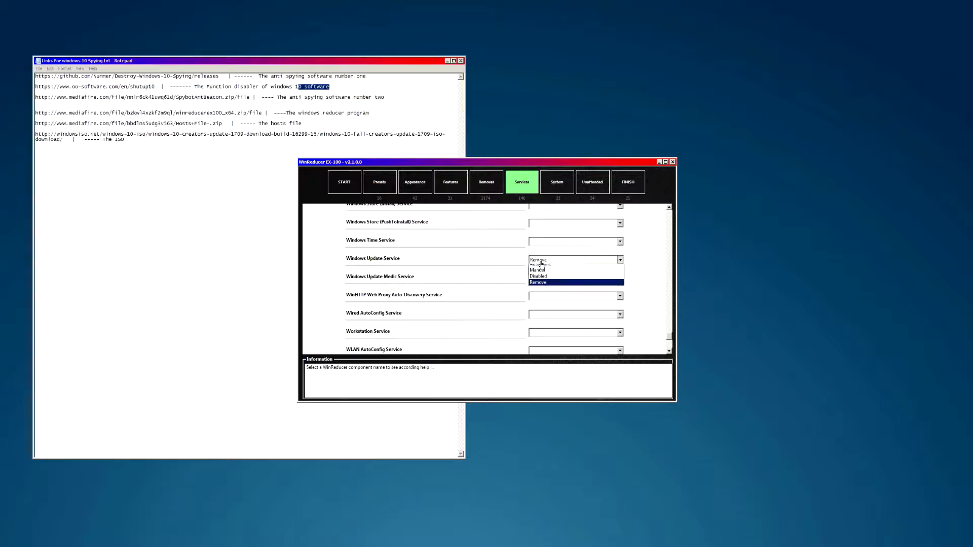
{"action": "left_click", "coordinate": [542, 293]}
{"action": "scroll", "coordinate": [482, 287], "scroll_direction": "up", "scroll_amount": 6}
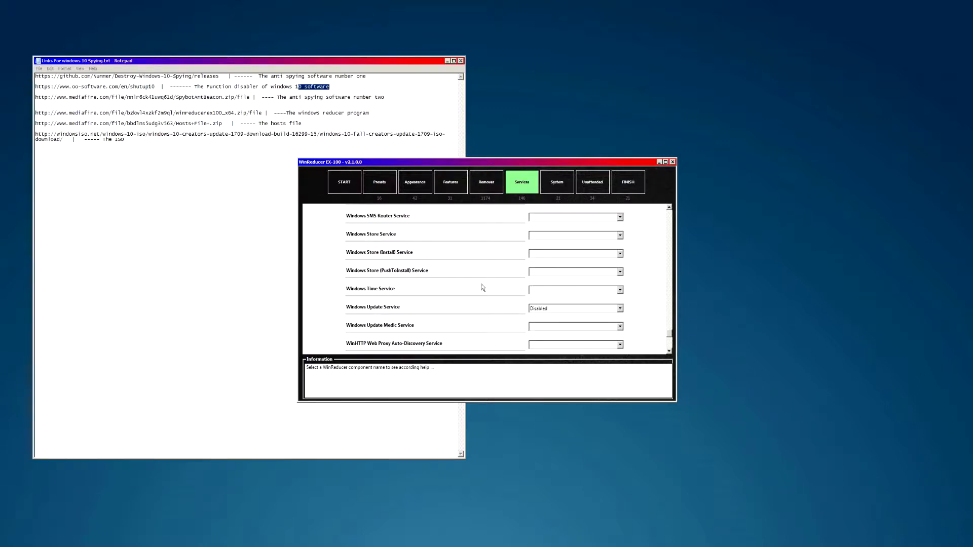
{"action": "scroll", "coordinate": [463, 297], "scroll_direction": "down", "scroll_amount": 4}
{"action": "scroll", "coordinate": [463, 297], "scroll_direction": "down", "scroll_amount": 3}
{"action": "left_click", "coordinate": [540, 261]}
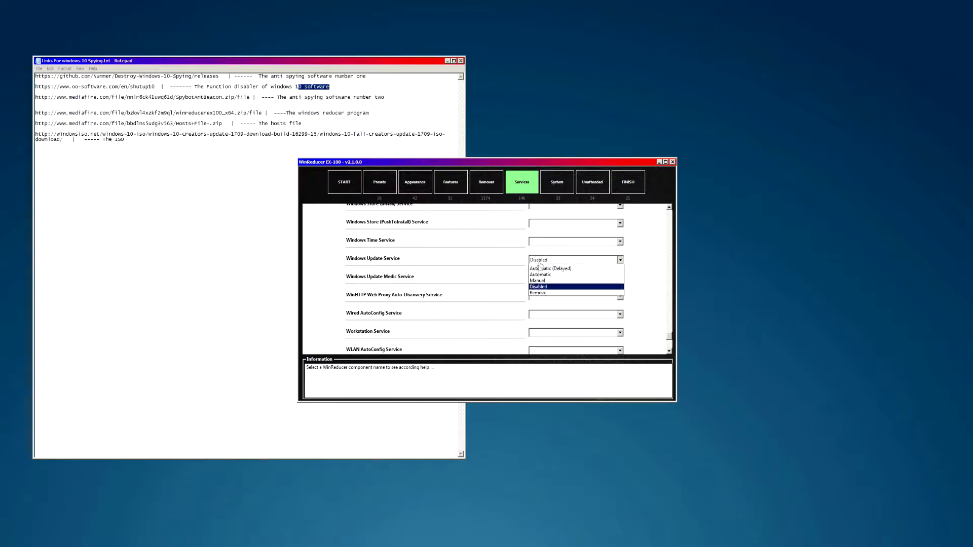
{"action": "left_click", "coordinate": [540, 302]}
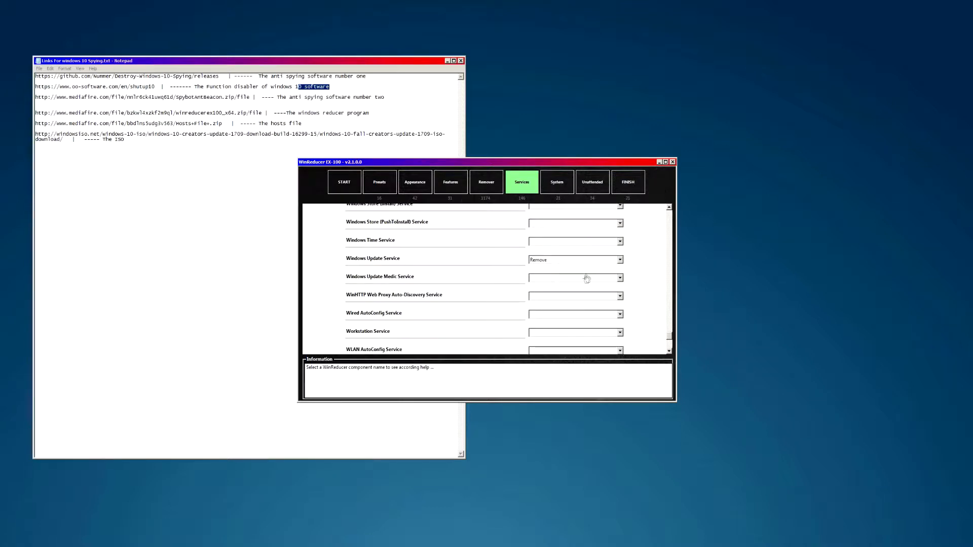
{"action": "scroll", "coordinate": [461, 274], "scroll_direction": "up", "scroll_amount": 2}
{"action": "scroll", "coordinate": [400, 279], "scroll_direction": "up", "scroll_amount": 1}
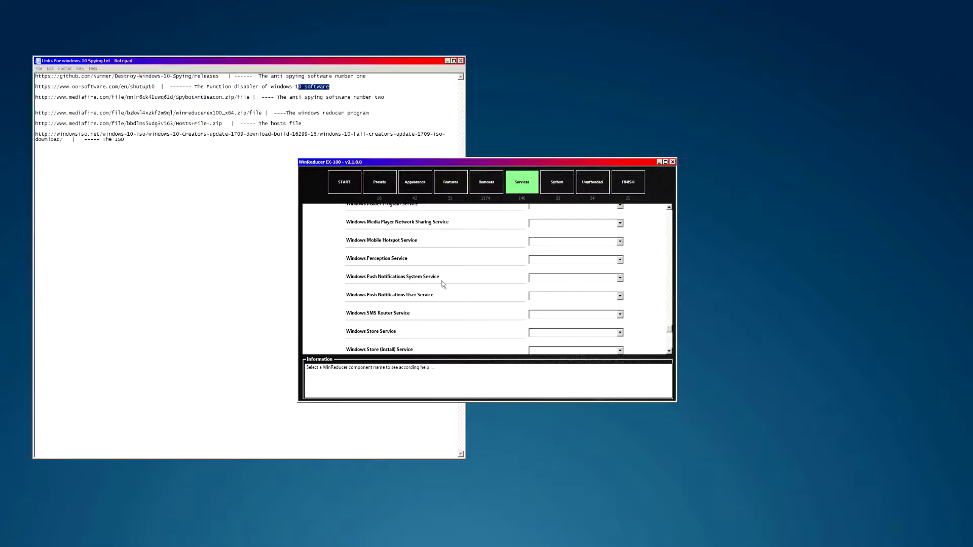
- Set the Windows Push Notifications System and User services to Disabled
{"action": "left_click", "coordinate": [538, 280]}
{"action": "left_click", "coordinate": [539, 312]}
{"action": "left_click", "coordinate": [539, 297]}
{"action": "left_click", "coordinate": [538, 330]}
{"action": "scroll", "coordinate": [507, 304], "scroll_direction": "up", "scroll_amount": 3}
{"action": "scroll", "coordinate": [482, 308], "scroll_direction": "down", "scroll_amount": 3}
{"action": "scroll", "coordinate": [461, 292], "scroll_direction": "up", "scroll_amount": 1}
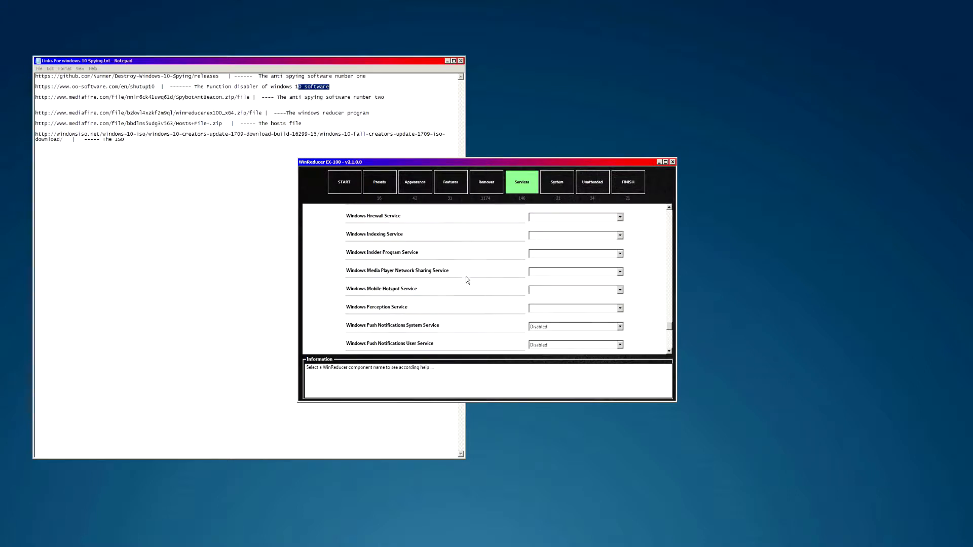
{"action": "scroll", "coordinate": [429, 293], "scroll_direction": "up", "scroll_amount": 1}
{"action": "scroll", "coordinate": [433, 291], "scroll_direction": "up", "scroll_amount": 1}
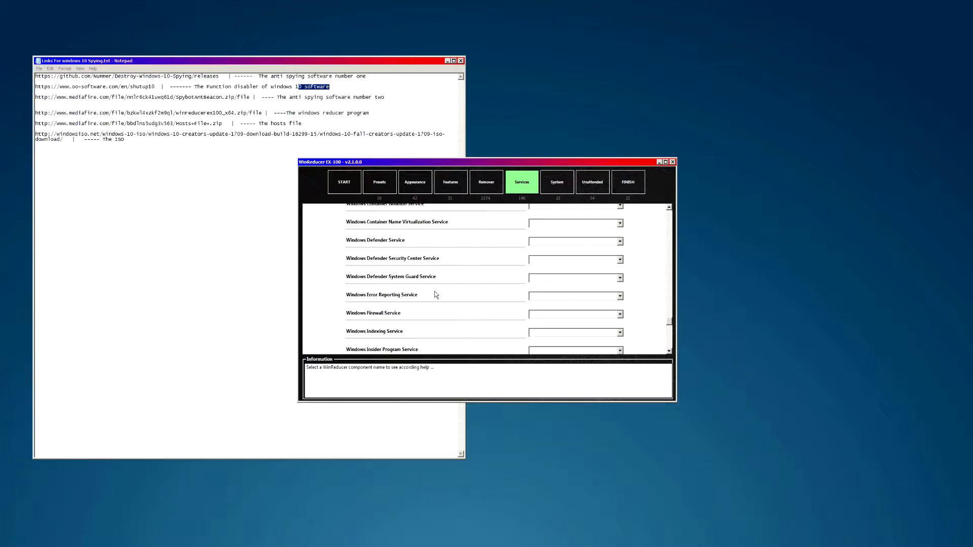
- Set Windows Defender Security Center and Windows Biometric services to Remove, and choose a System Guard setting
{"action": "left_click", "coordinate": [537, 260]}
{"action": "left_click", "coordinate": [534, 278]}
{"action": "left_click", "coordinate": [533, 278]}
{"action": "left_click", "coordinate": [547, 312]}
{"action": "scroll", "coordinate": [489, 299], "scroll_direction": "up", "scroll_amount": 2}
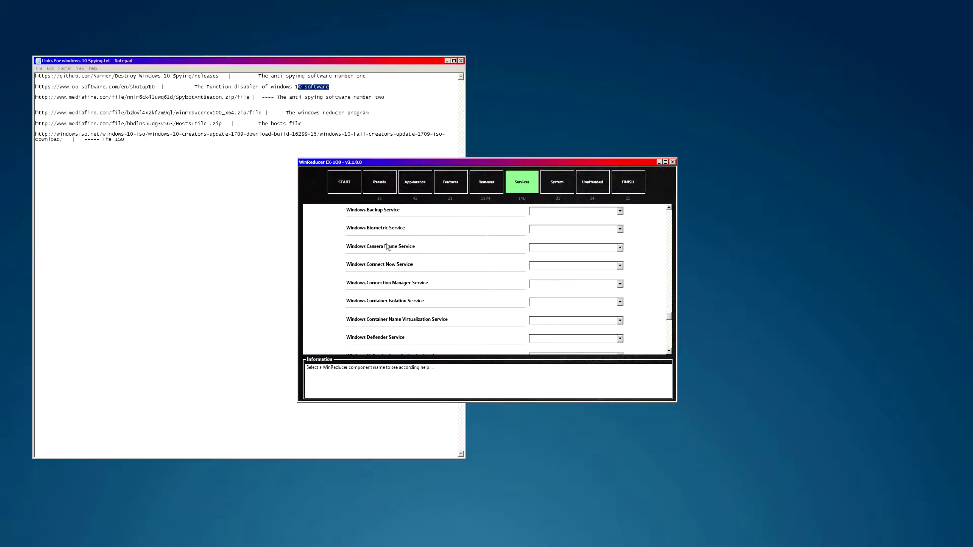
{"action": "scroll", "coordinate": [406, 244], "scroll_direction": "up", "scroll_amount": 2}
{"action": "left_click", "coordinate": [538, 278]}
{"action": "left_click", "coordinate": [543, 318]}
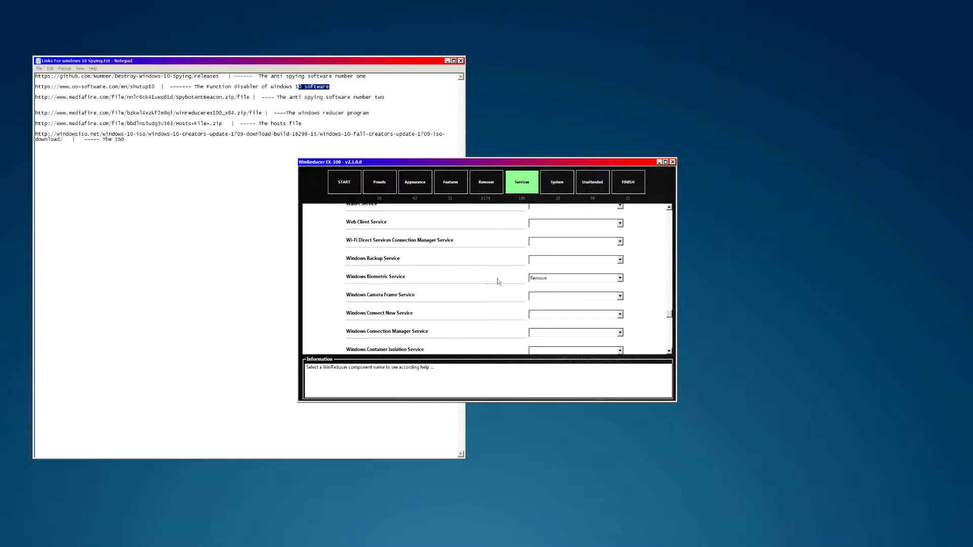
- Scroll up to Geolocation Service and set it to Remove
{"action": "scroll", "coordinate": [462, 291], "scroll_direction": "up", "scroll_amount": 2}
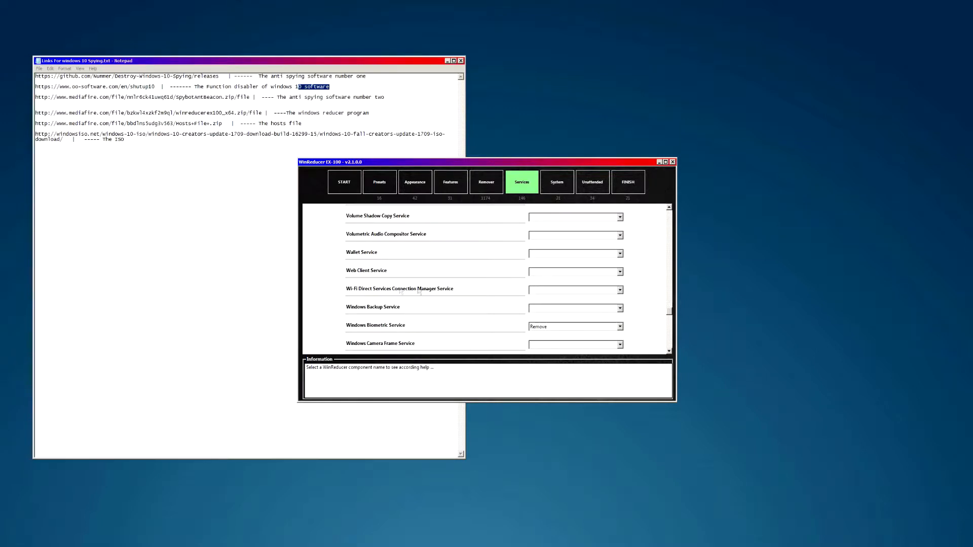
{"action": "scroll", "coordinate": [401, 294], "scroll_direction": "up", "scroll_amount": 4}
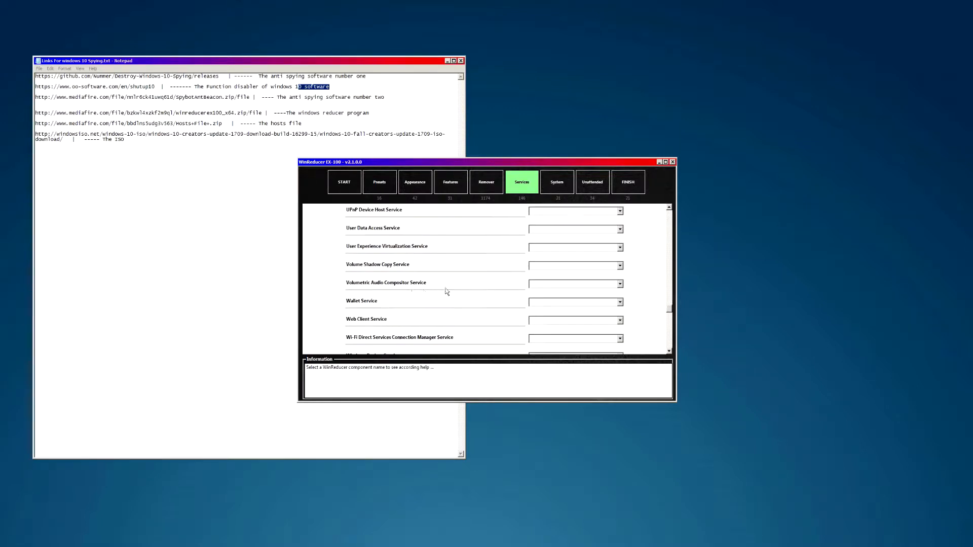
{"action": "scroll", "coordinate": [391, 293], "scroll_direction": "up", "scroll_amount": 2}
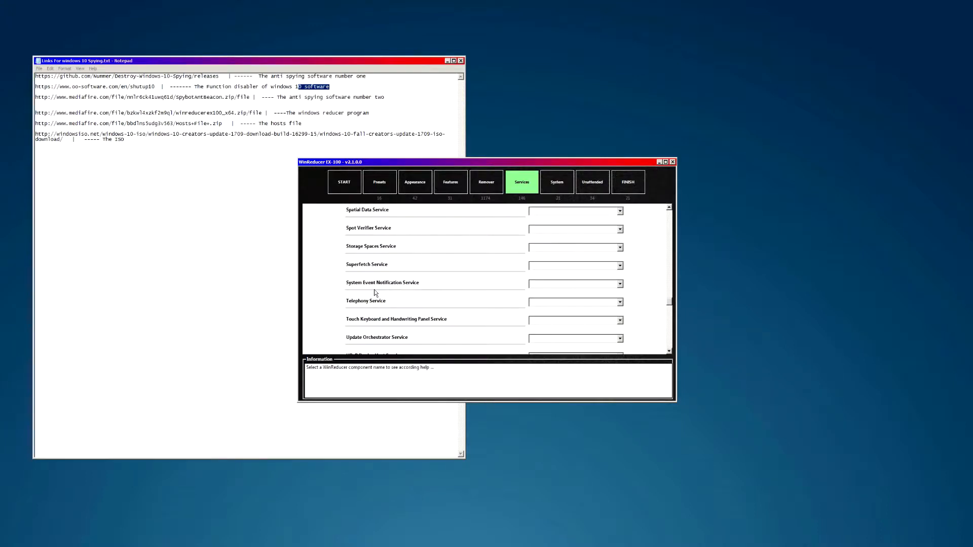
{"action": "scroll", "coordinate": [381, 292], "scroll_direction": "up", "scroll_amount": 10}
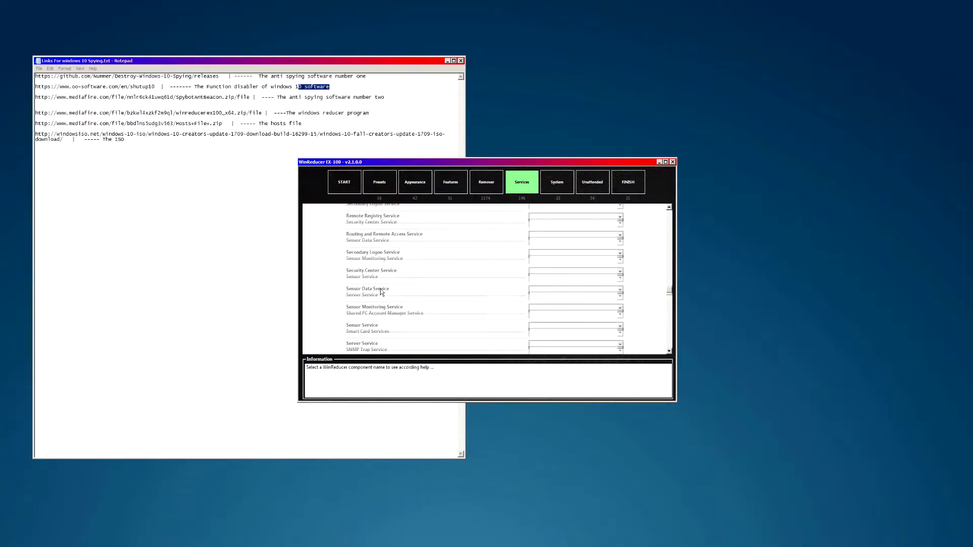
{"action": "scroll", "coordinate": [381, 292], "scroll_direction": "up", "scroll_amount": 2}
{"action": "scroll", "coordinate": [380, 292], "scroll_direction": "down", "scroll_amount": 2}
{"action": "scroll", "coordinate": [375, 291], "scroll_direction": "up", "scroll_amount": 4}
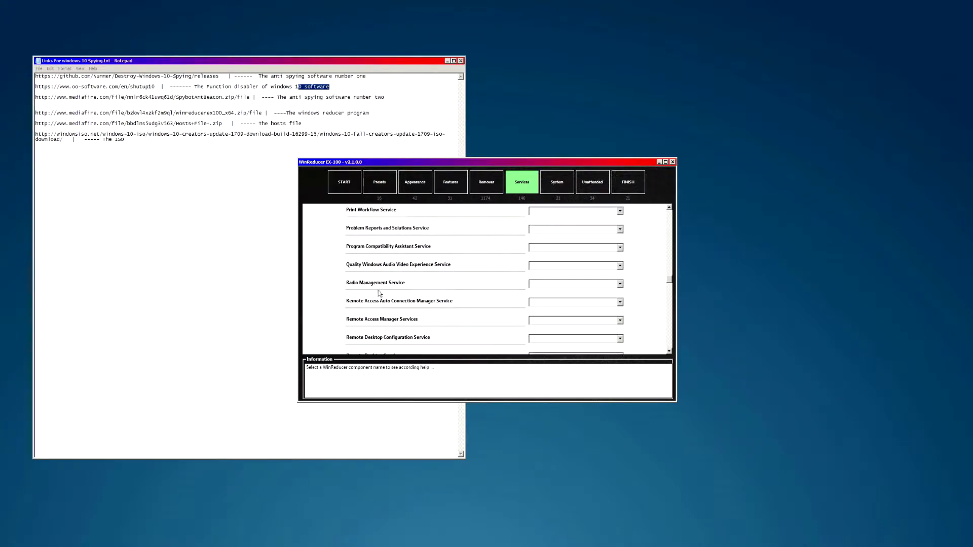
{"action": "scroll", "coordinate": [368, 289], "scroll_direction": "up", "scroll_amount": 7}
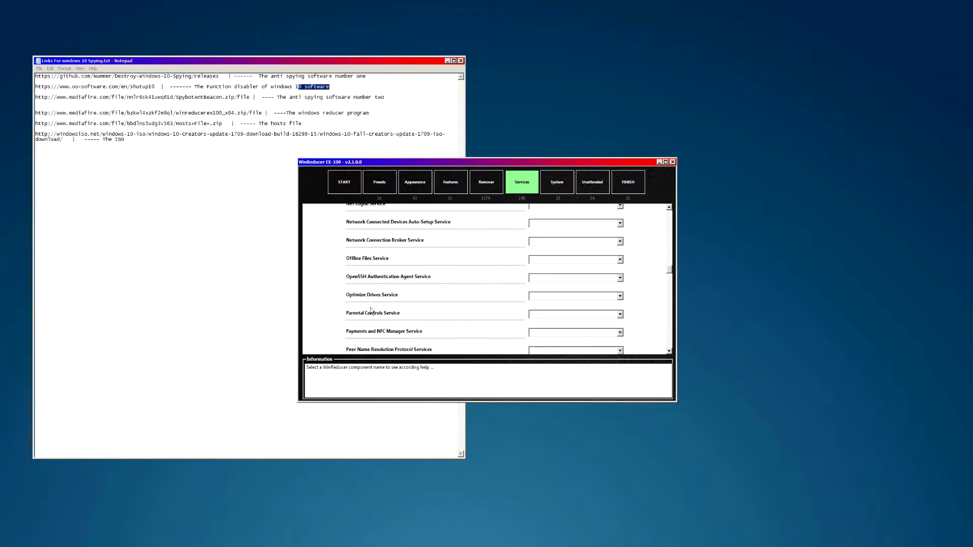
{"action": "scroll", "coordinate": [368, 287], "scroll_direction": "up", "scroll_amount": 10}
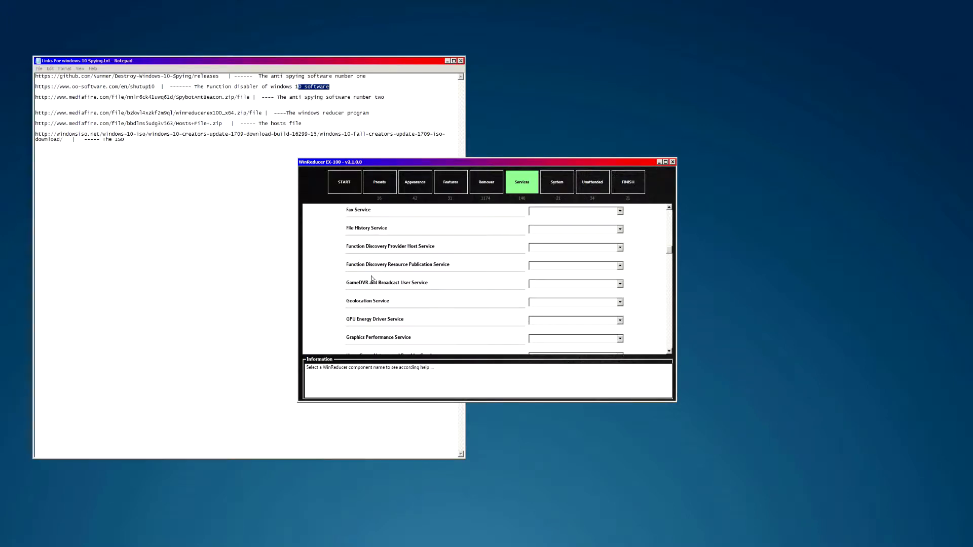
{"action": "left_click", "coordinate": [550, 302]}
{"action": "left_click", "coordinate": [545, 343]}
{"action": "scroll", "coordinate": [372, 292], "scroll_direction": "up", "scroll_amount": 8}
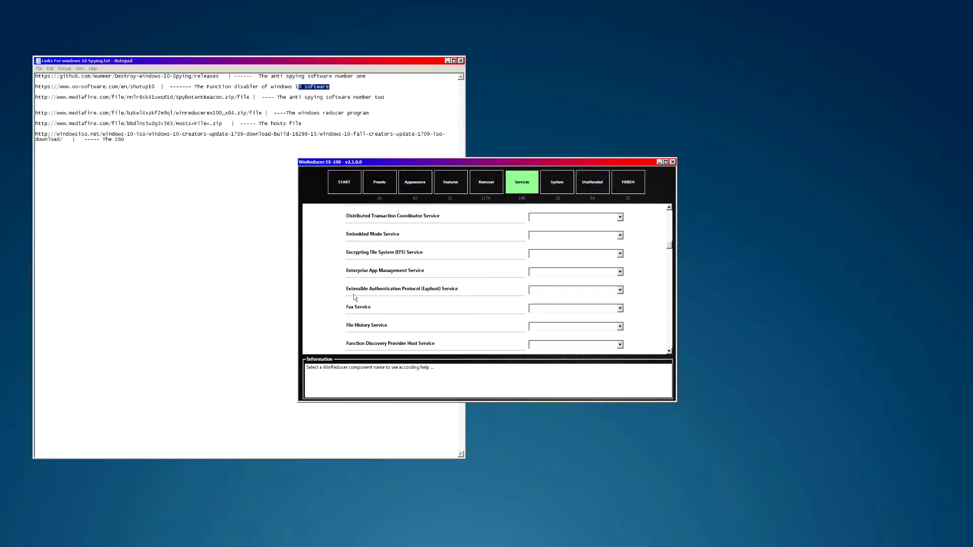
{"action": "scroll", "coordinate": [373, 292], "scroll_direction": "up", "scroll_amount": 8}
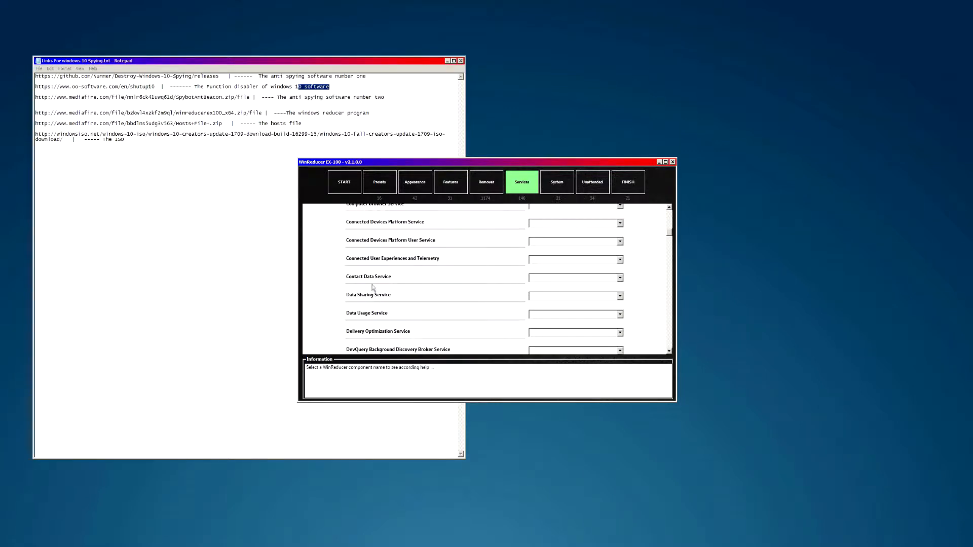
{"action": "scroll", "coordinate": [392, 332], "scroll_direction": "up", "scroll_amount": 8}
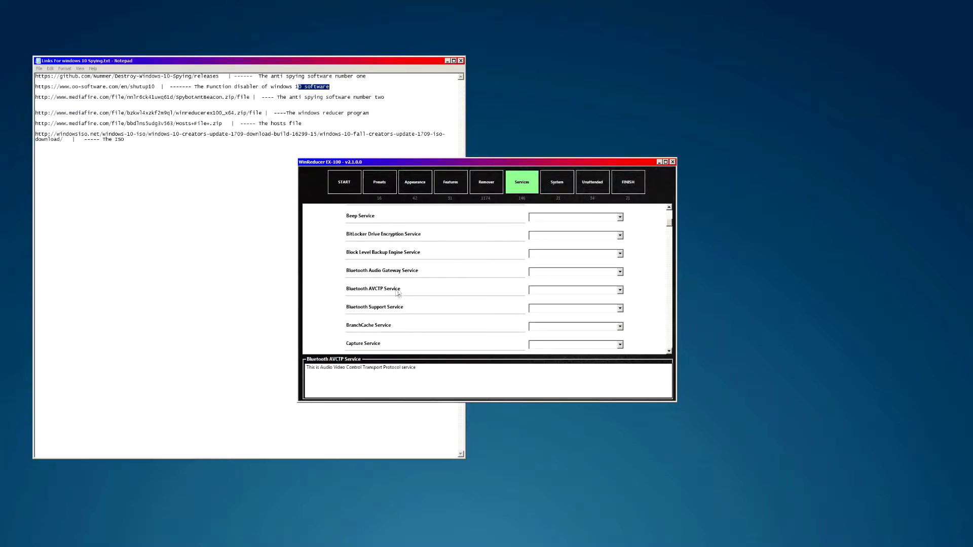
- Set Bluetooth AVCTP and Bluetooth Support services to Automatic, and glance at the service preset list
{"action": "left_click", "coordinate": [539, 290]}
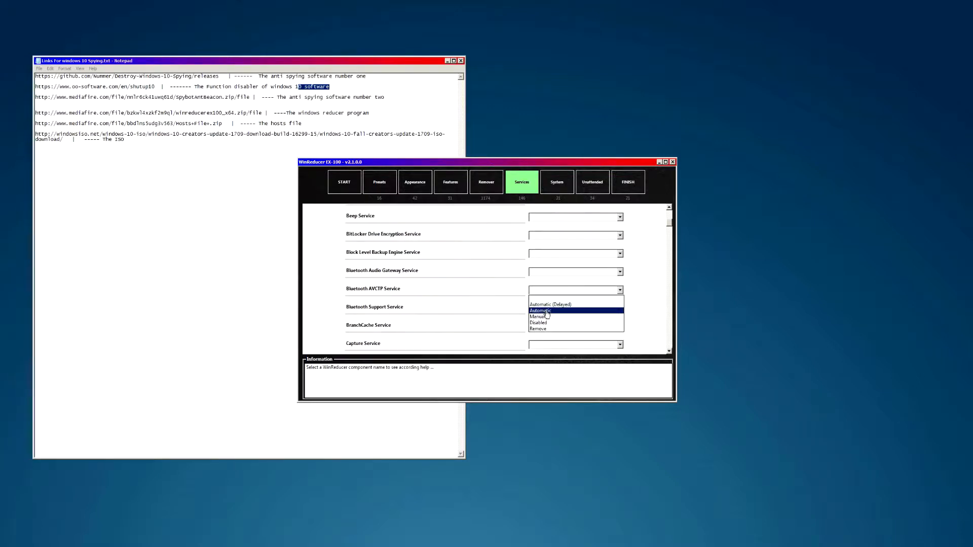
{"action": "left_click", "coordinate": [540, 311]}
{"action": "left_click", "coordinate": [538, 308]}
{"action": "left_click", "coordinate": [541, 329]}
{"action": "scroll", "coordinate": [420, 298], "scroll_direction": "up", "scroll_amount": 5}
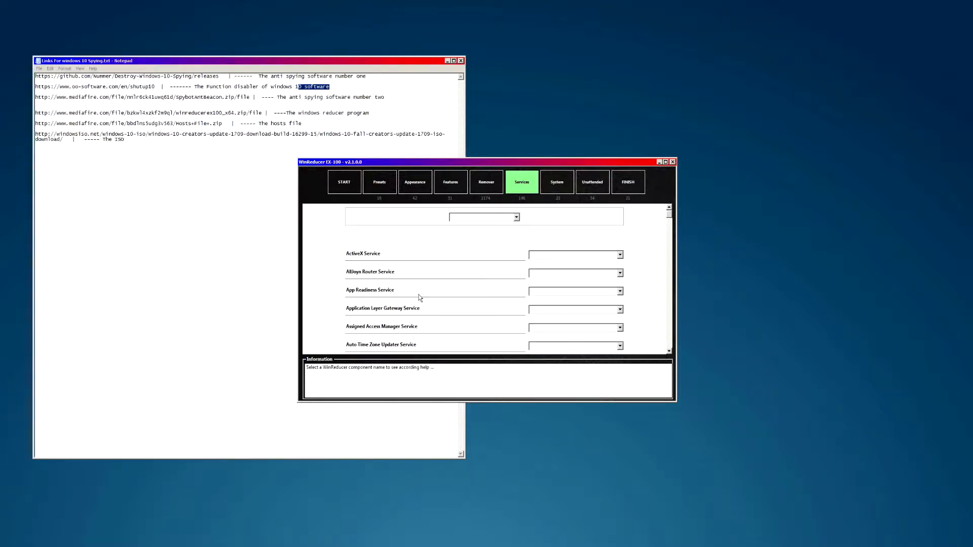
{"action": "left_click", "coordinate": [505, 221]}
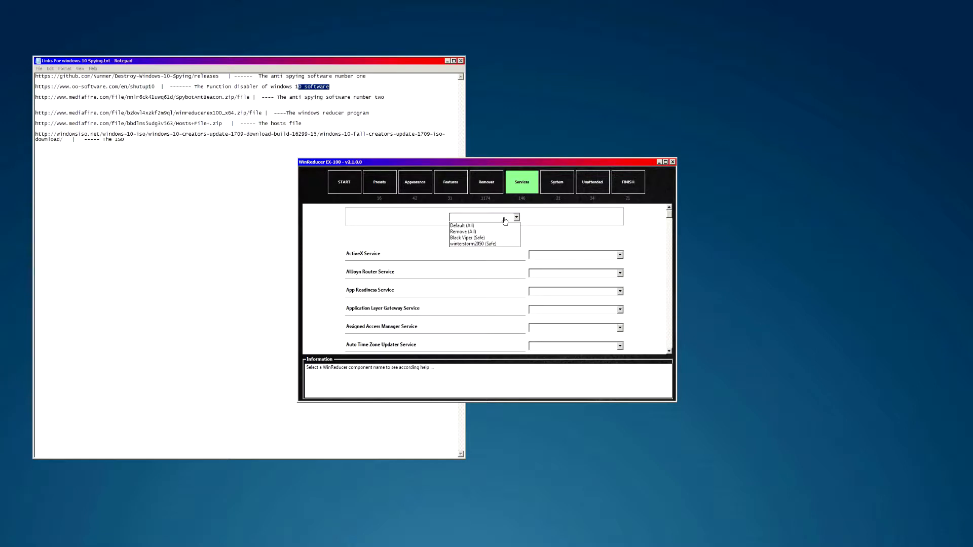
{"action": "left_click", "coordinate": [503, 221]}
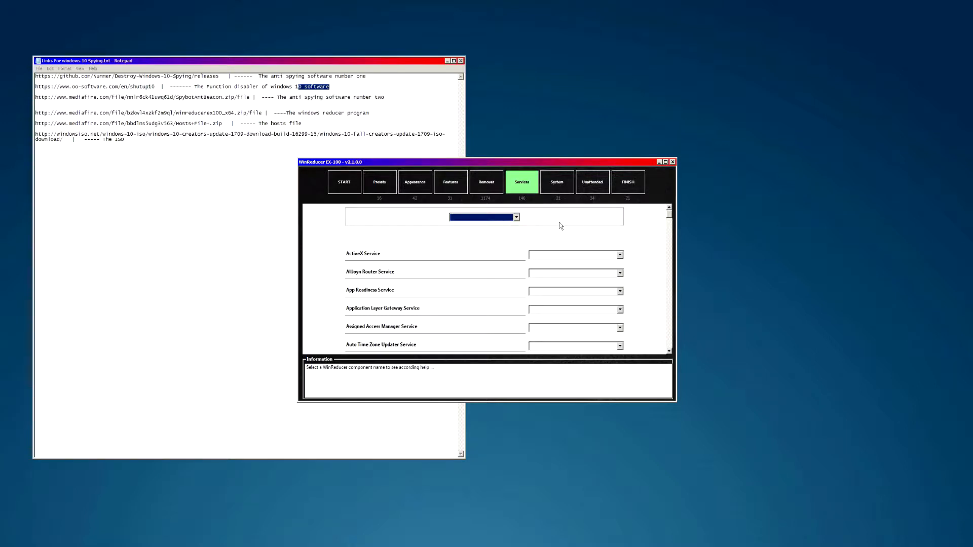
{"action": "scroll", "coordinate": [543, 251], "scroll_direction": "down", "scroll_amount": 2}
{"action": "scroll", "coordinate": [542, 251], "scroll_direction": "up", "scroll_amount": 1}
{"action": "scroll", "coordinate": [542, 251], "scroll_direction": "up", "scroll_amount": 1}
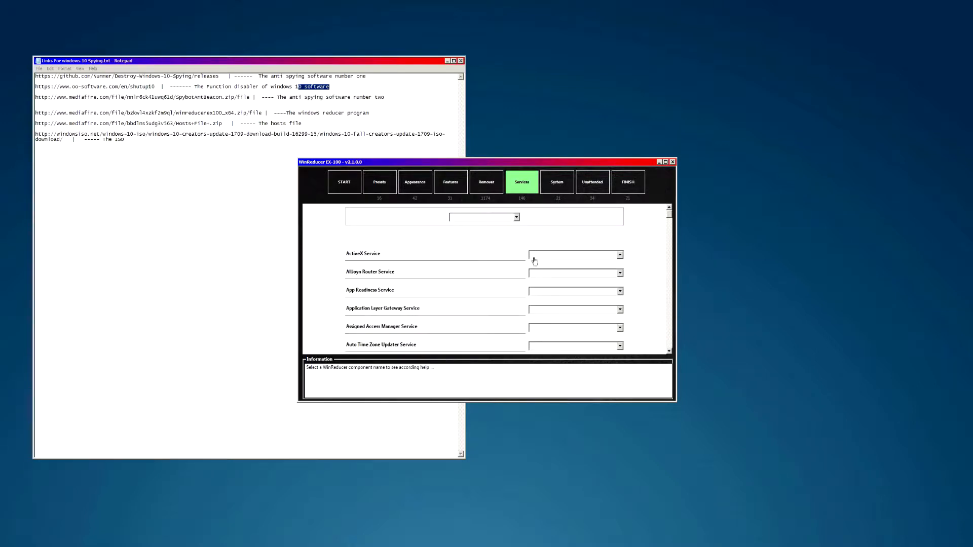
- Try Automatic on ActiveX and AllJoyn Router services, clear both to blank, then go to System
{"action": "left_click", "coordinate": [544, 256]}
{"action": "left_click", "coordinate": [545, 275]}
{"action": "left_click", "coordinate": [542, 273]}
{"action": "left_click", "coordinate": [542, 294]}
{"action": "left_click", "coordinate": [540, 274]}
{"action": "left_click", "coordinate": [542, 282]}
{"action": "left_click", "coordinate": [539, 256]}
{"action": "left_click", "coordinate": [542, 263]}
{"action": "left_click", "coordinate": [550, 191]}
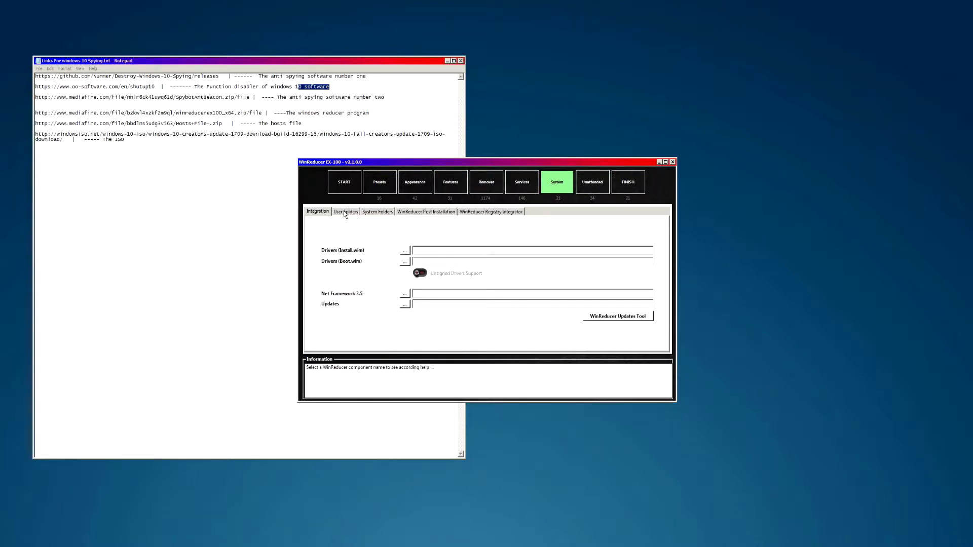
- Review the pages backward from Unattended through Services, Remover, Features, Appearance and Presets to START
{"action": "left_click", "coordinate": [575, 183]}
{"action": "left_click", "coordinate": [557, 183]}
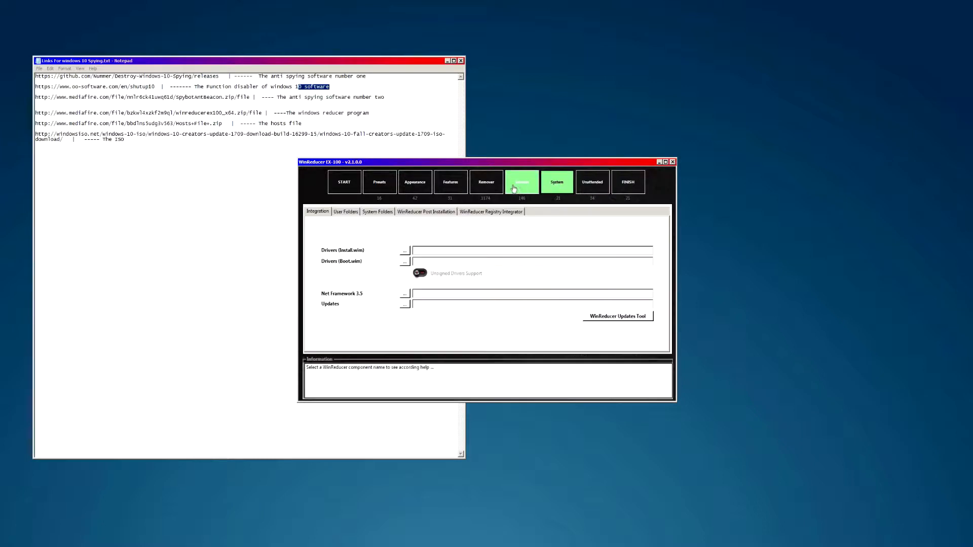
{"action": "left_click", "coordinate": [514, 185]}
{"action": "left_click", "coordinate": [486, 184]}
{"action": "left_click", "coordinate": [450, 184]}
{"action": "left_click", "coordinate": [416, 183]}
{"action": "left_click", "coordinate": [378, 184]}
{"action": "left_click", "coordinate": [350, 183]}
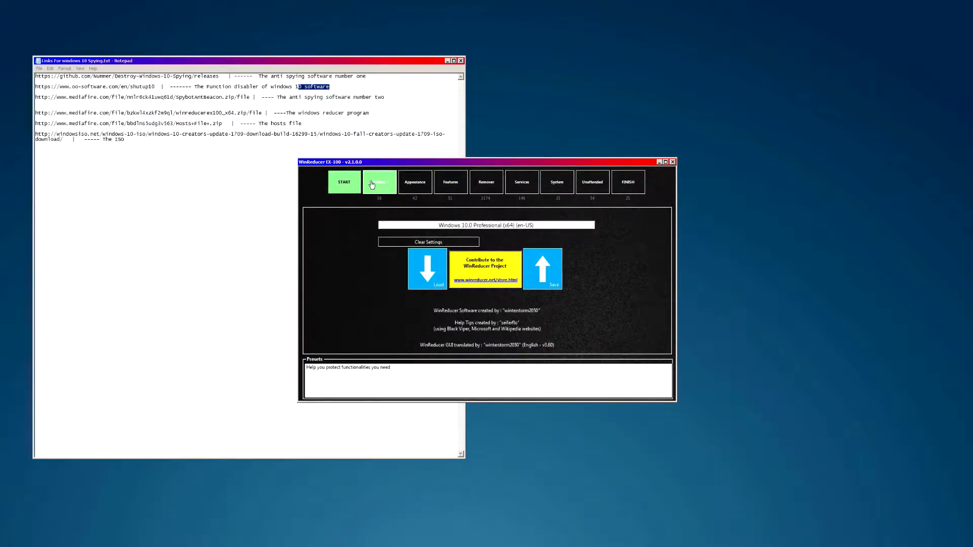
- Step forward through Appearance, Features, Remover, Services, System and Unattended to the FINISH page
{"action": "left_click", "coordinate": [416, 184]}
{"action": "left_click", "coordinate": [451, 183]}
{"action": "left_click", "coordinate": [487, 184]}
{"action": "left_click", "coordinate": [522, 184]}
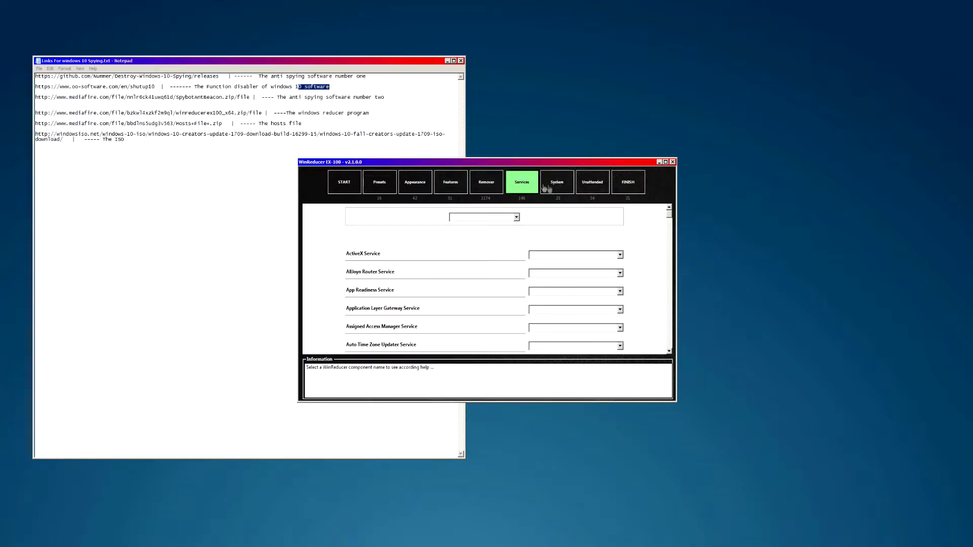
{"action": "left_click", "coordinate": [547, 188]}
{"action": "left_click", "coordinate": [591, 185]}
{"action": "left_click", "coordinate": [627, 189]}
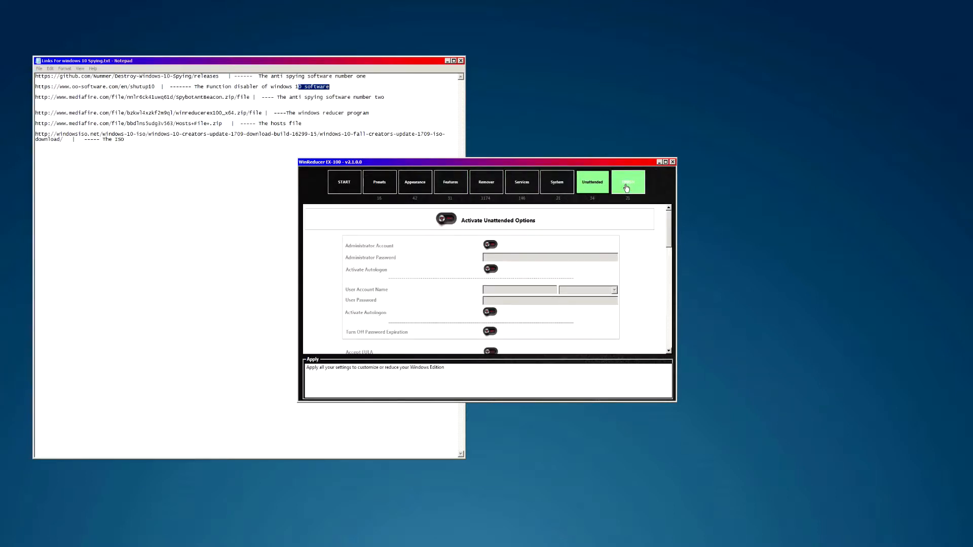
{"action": "left_click", "coordinate": [627, 188]}
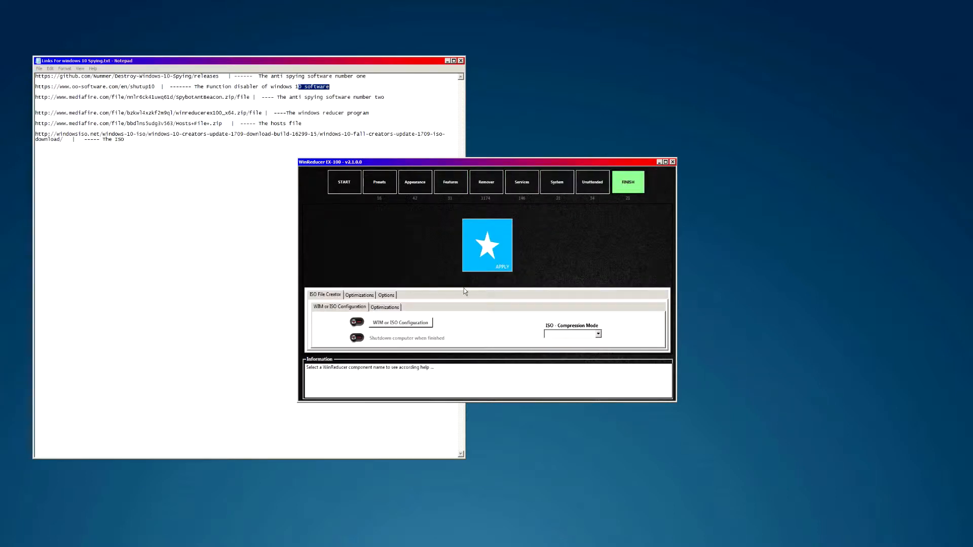
- Review the ISO optimization toggles and general options on the Optimizations and Options tabs
{"action": "left_click", "coordinate": [382, 309]}
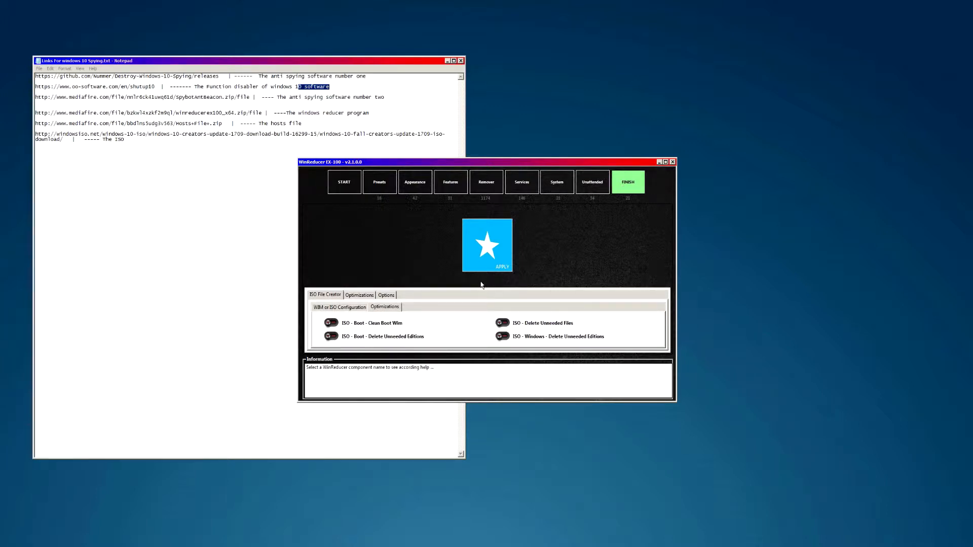
{"action": "mouse_move", "coordinate": [520, 342]}
{"action": "left_click", "coordinate": [354, 308]}
{"action": "left_click", "coordinate": [382, 307]}
{"action": "left_click", "coordinate": [367, 296]}
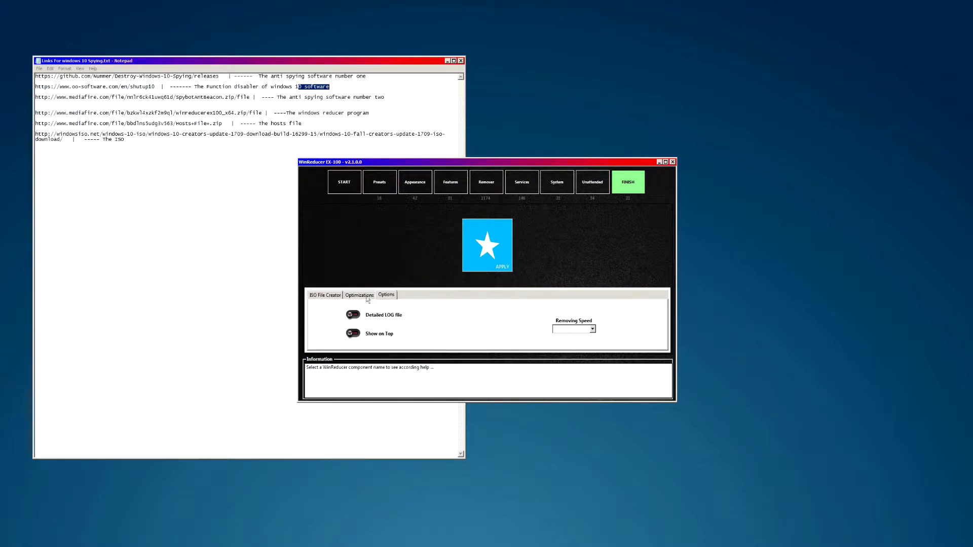
- Back in the ISO File Creator options, apply all configured changes to the Windows image
{"action": "left_click", "coordinate": [325, 296]}
{"action": "left_click", "coordinate": [336, 307]}
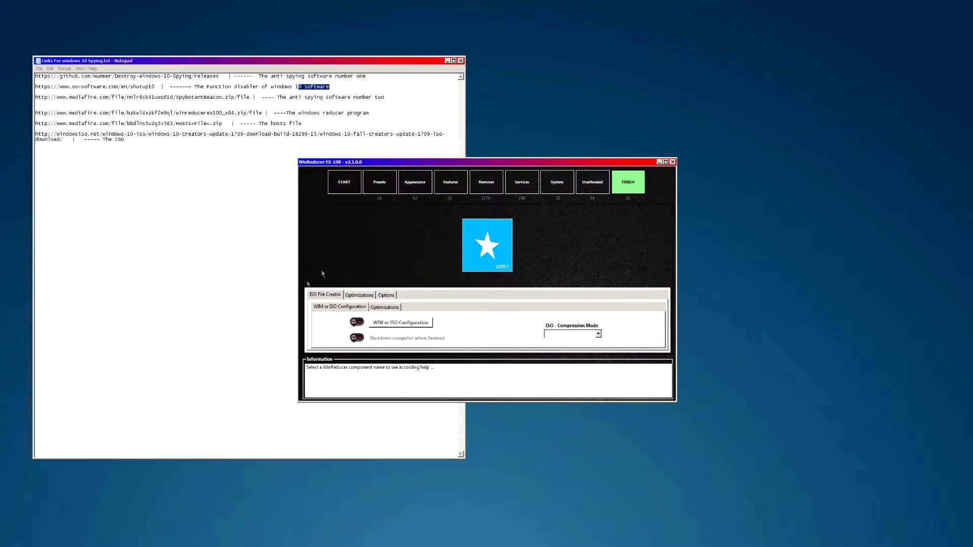
{"action": "left_click", "coordinate": [486, 252]}
- Decline WinReducer activation, confirm to start the removal process, and nudge the progress window left
{"action": "left_click", "coordinate": [512, 275]}
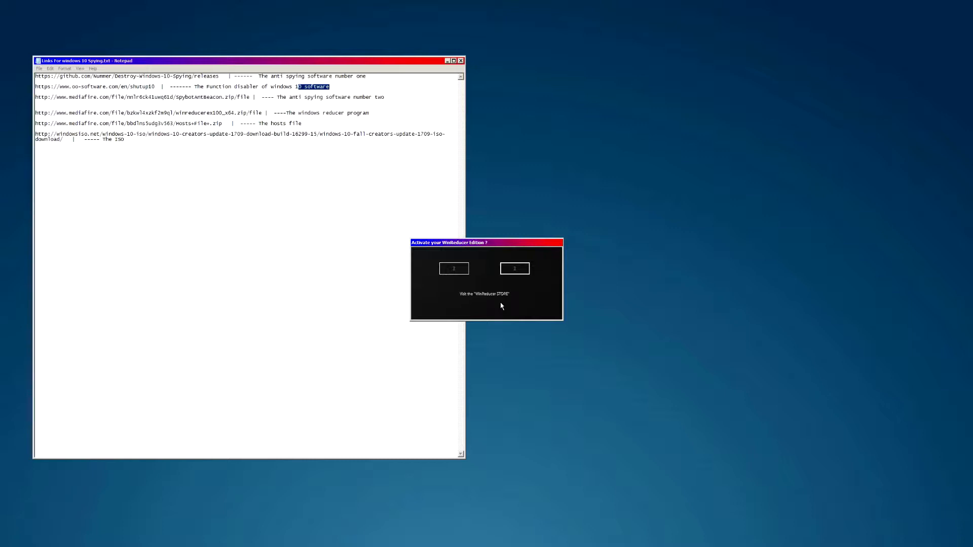
{"action": "left_click", "coordinate": [490, 308]}
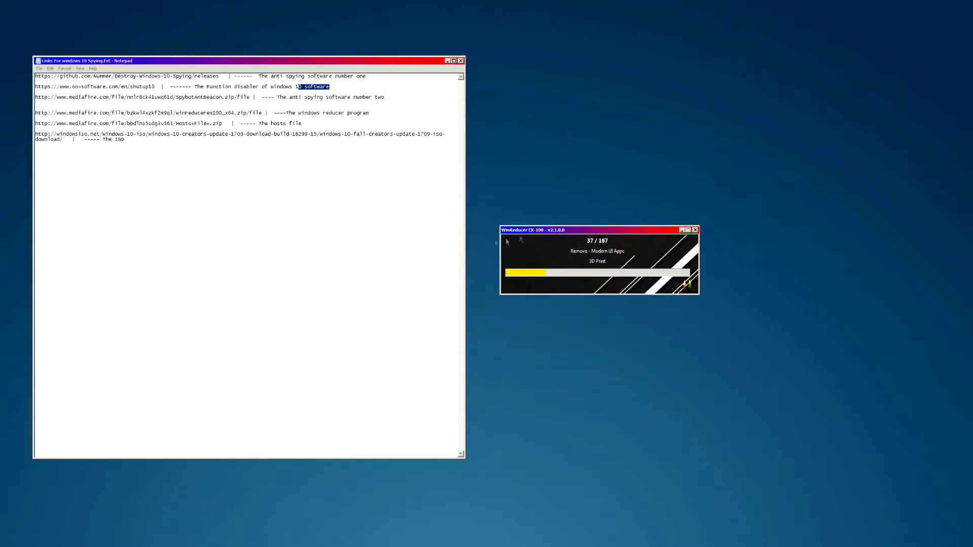
{"action": "left_click_drag", "start_coordinate": [519, 234], "coordinate": [526, 232]}
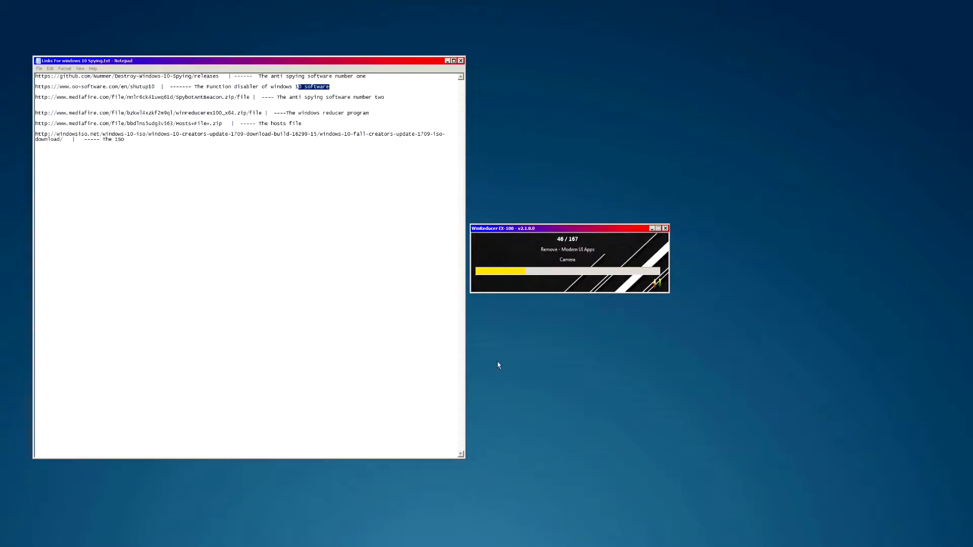
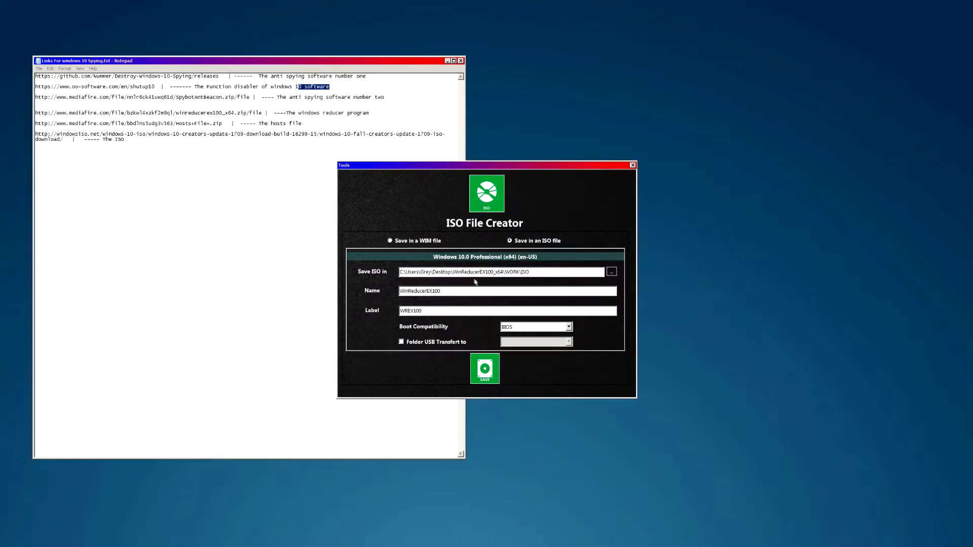
- Keep the image output as an ISO file and pick the Desktop as the save folder
{"action": "left_click_drag", "start_coordinate": [453, 164], "coordinate": [581, 155]}
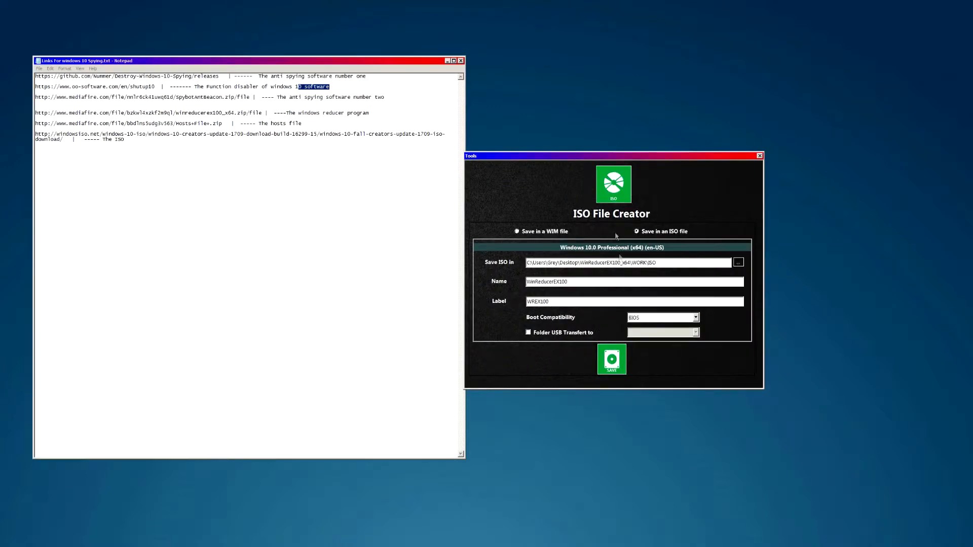
{"action": "left_click", "coordinate": [538, 233]}
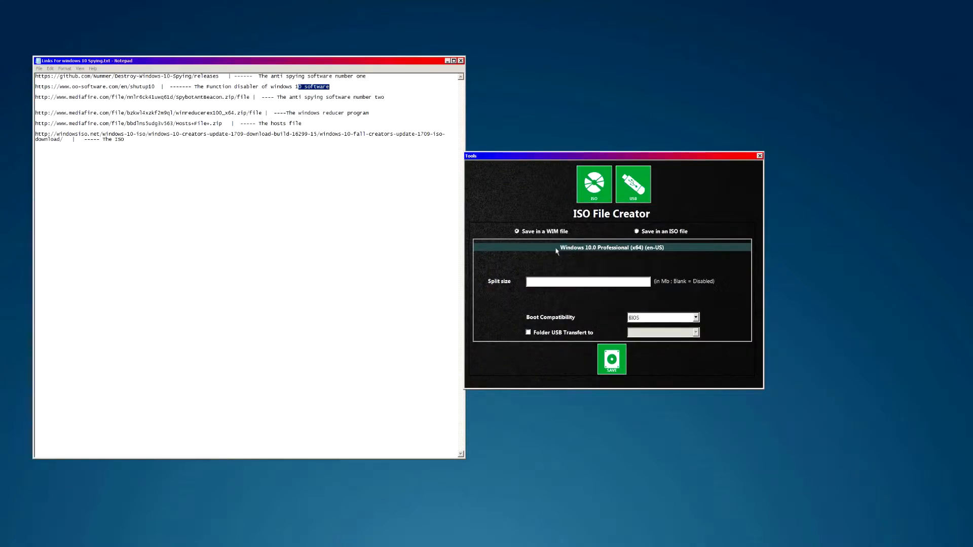
{"action": "left_click", "coordinate": [647, 233]}
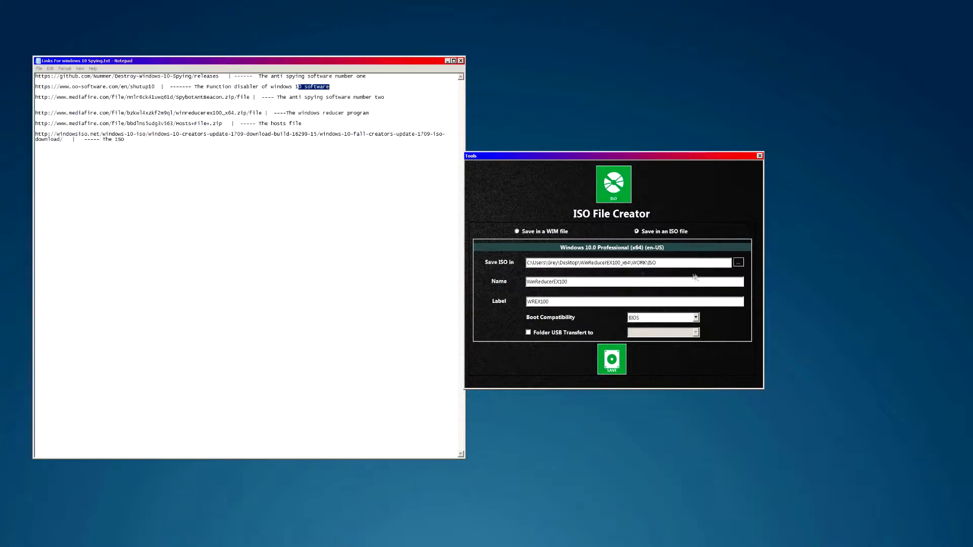
{"action": "left_click", "coordinate": [739, 263]}
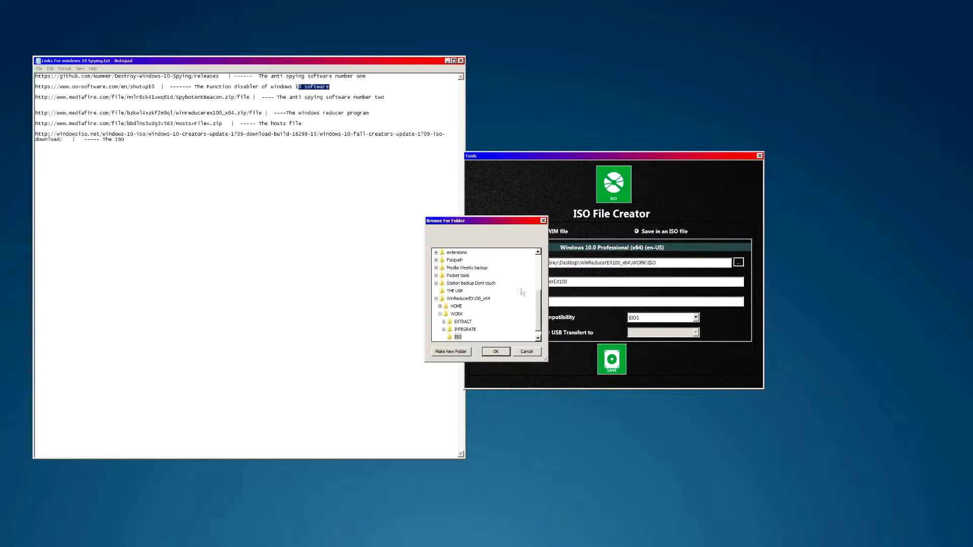
{"action": "left_click_drag", "start_coordinate": [538, 305], "coordinate": [538, 253]}
{"action": "left_click", "coordinate": [452, 256]}
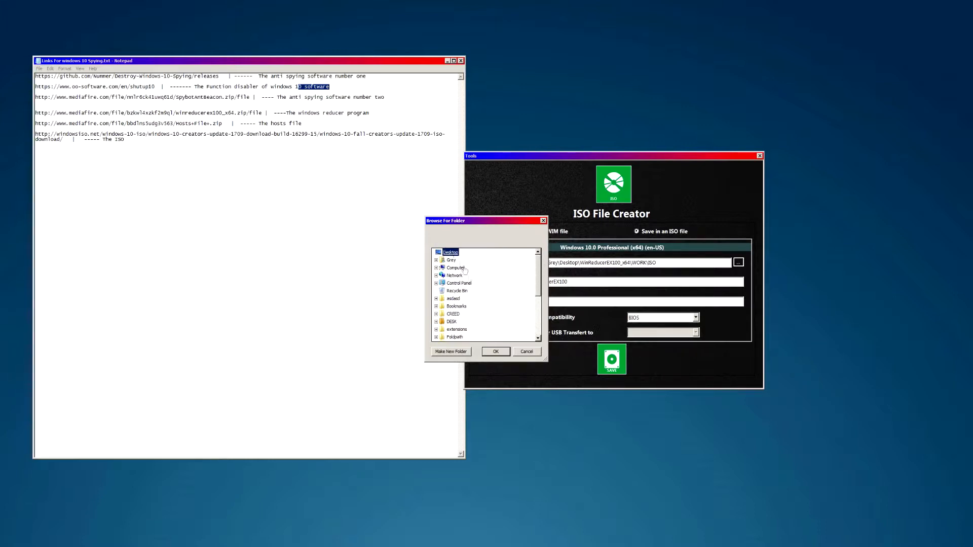
{"action": "left_click", "coordinate": [496, 351]}
- Name the ISO 'Custom Test Windows ISO_UEFI', set UEFI & BIOS boot compatibility, and confirm building it
{"action": "left_click", "coordinate": [560, 282]}
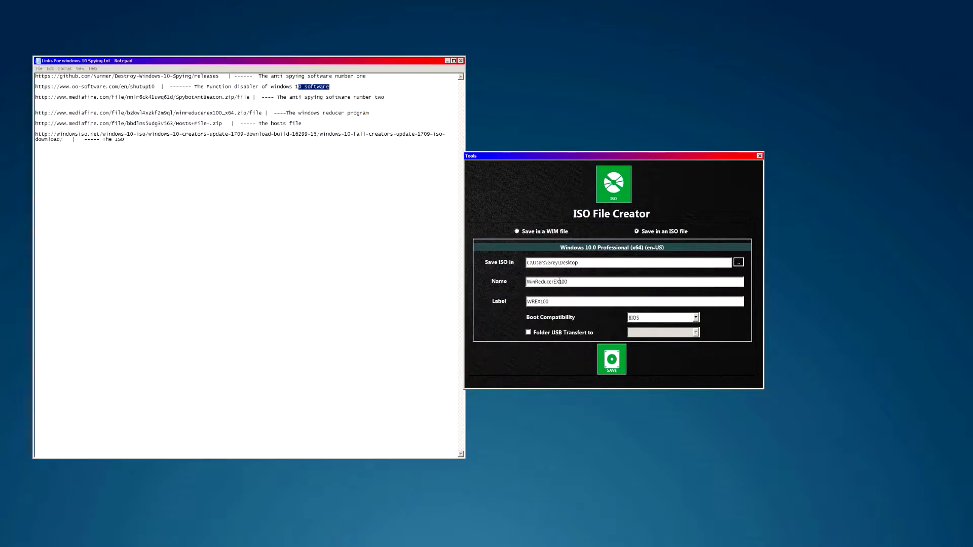
{"action": "left_click_drag", "start_coordinate": [570, 283], "coordinate": [512, 283]}
{"action": "key", "text": "BackSpace"}
{"action": "type", "text": "dows ISO"}
{"action": "left_click", "coordinate": [674, 318]}
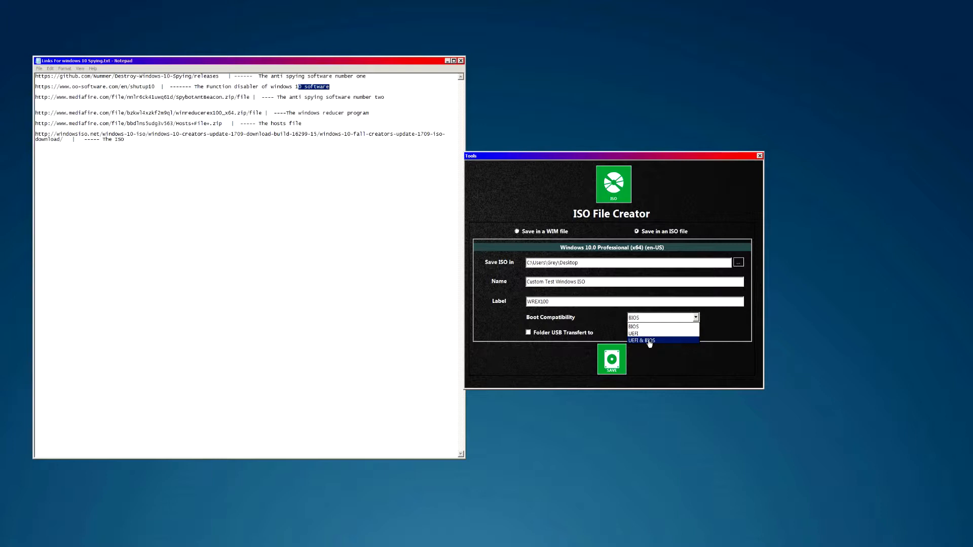
{"action": "left_click", "coordinate": [649, 341]}
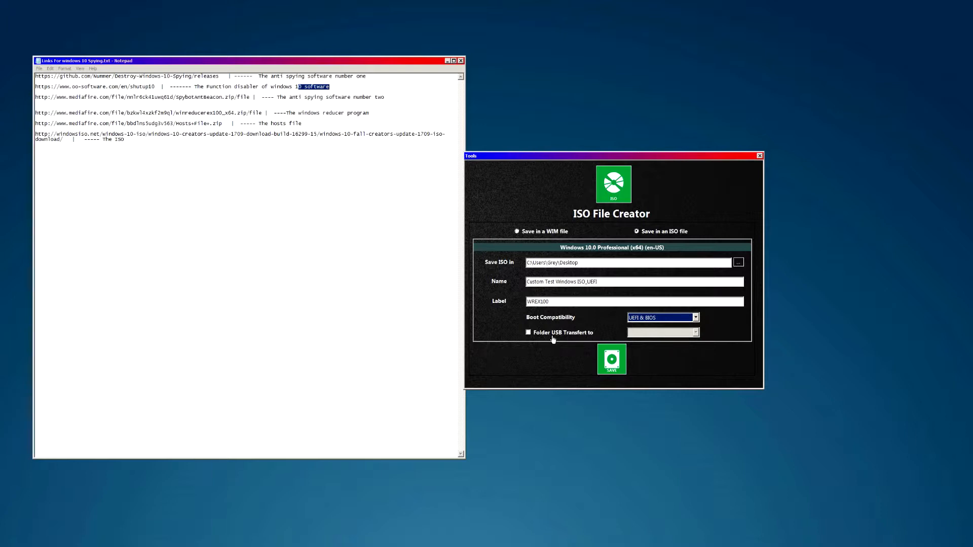
{"action": "left_click", "coordinate": [613, 362]}
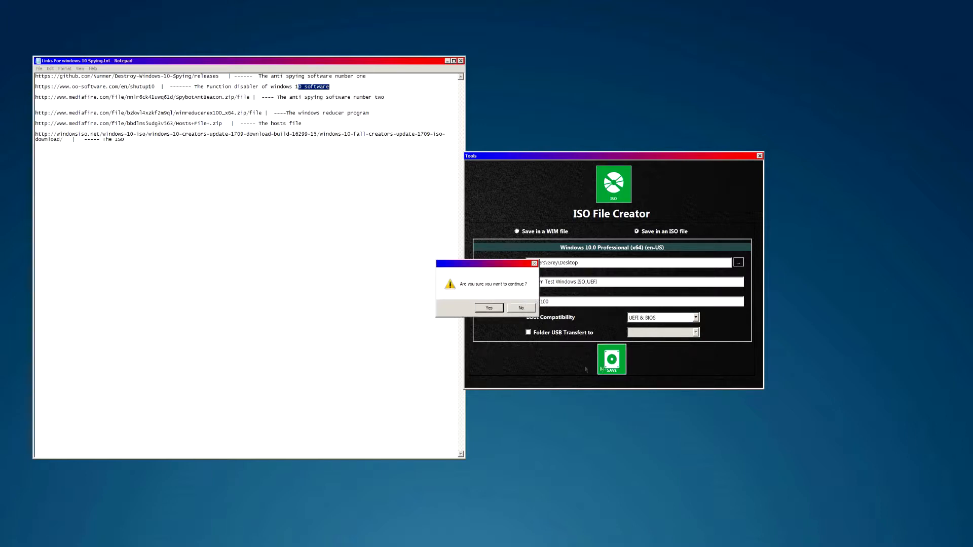
{"action": "left_click", "coordinate": [488, 308]}
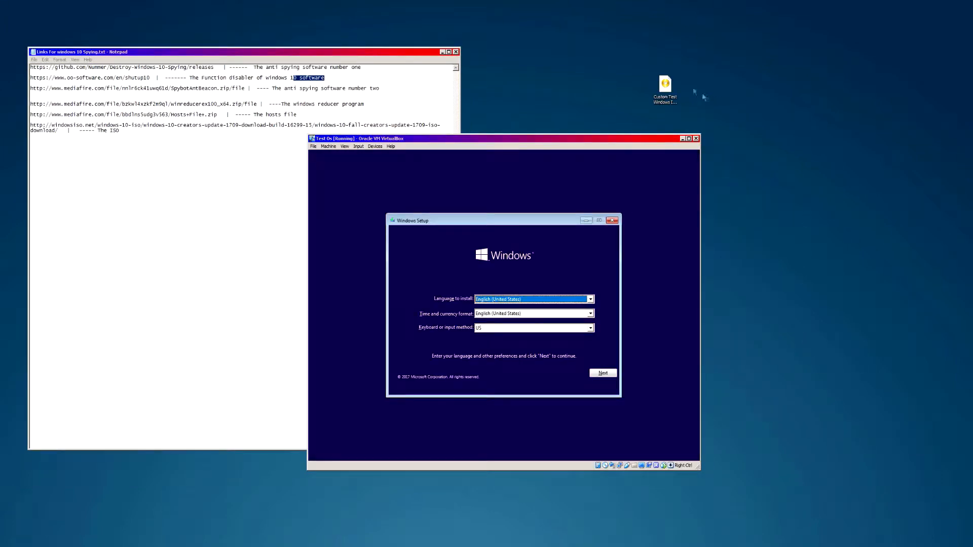
- Accept Windows Setup's default language settings and begin the installation
{"action": "left_click_drag", "start_coordinate": [667, 84], "coordinate": [769, 204]}
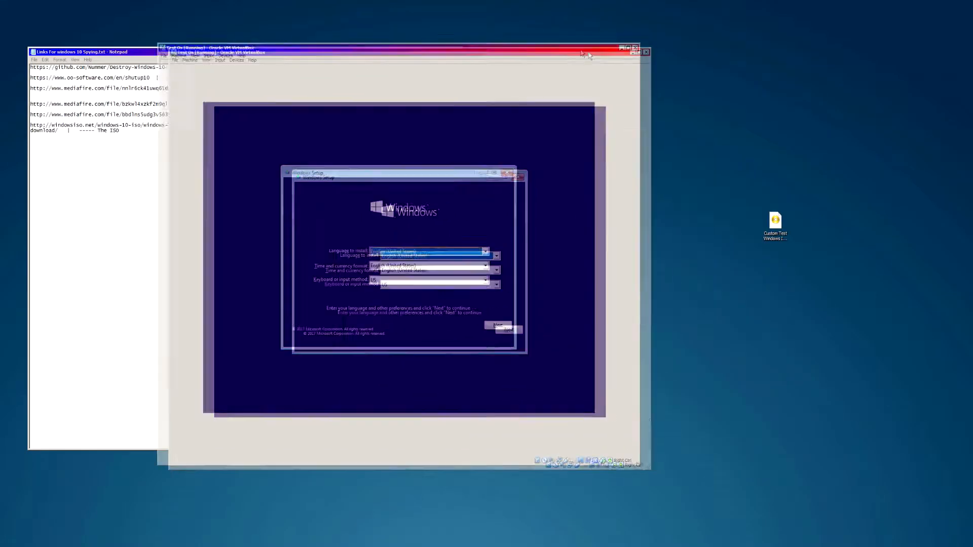
{"action": "left_click_drag", "start_coordinate": [625, 457], "coordinate": [690, 377]}
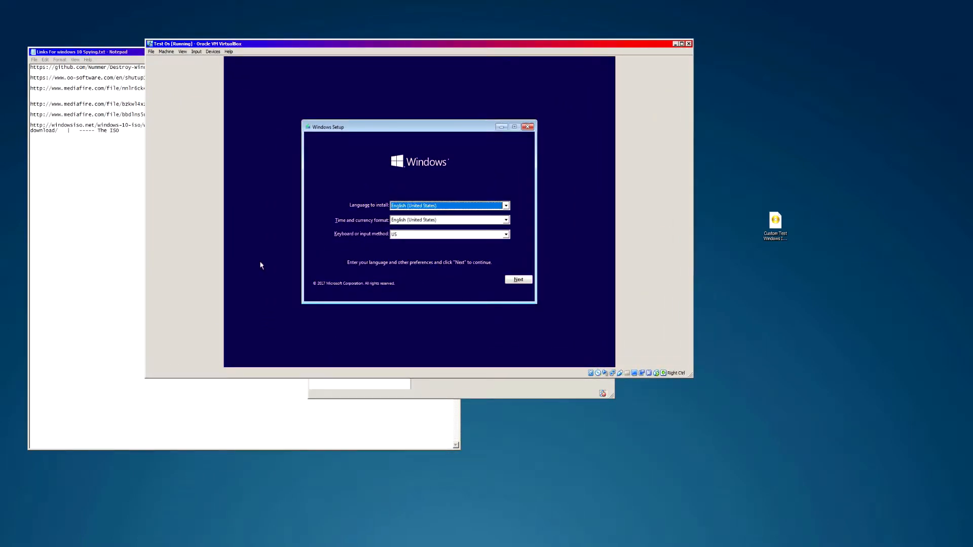
{"action": "left_click", "coordinate": [520, 282]}
{"action": "left_click", "coordinate": [419, 215]}
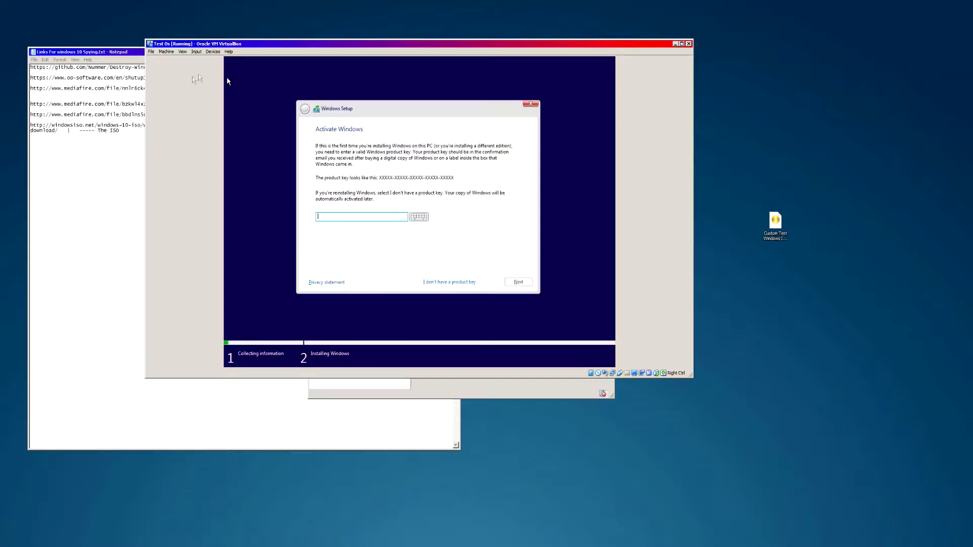
- Continue without a product key and accept the license terms
{"action": "left_click", "coordinate": [441, 283]}
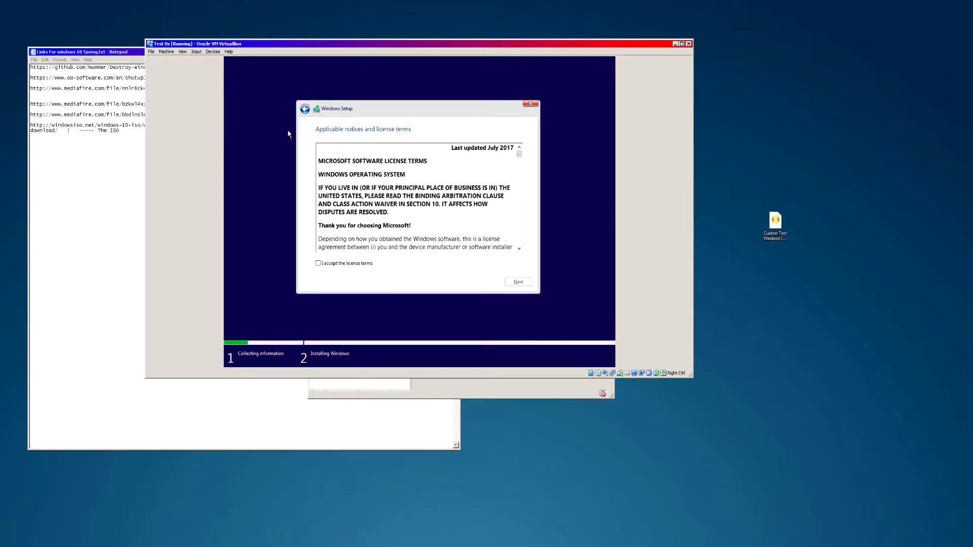
{"action": "left_click", "coordinate": [358, 263]}
{"action": "mouse_move", "coordinate": [519, 154]}
{"action": "left_mouse_down"}
{"action": "mouse_move", "coordinate": [525, 259]}
{"action": "mouse_move", "coordinate": [518, 149]}
{"action": "left_mouse_up"}
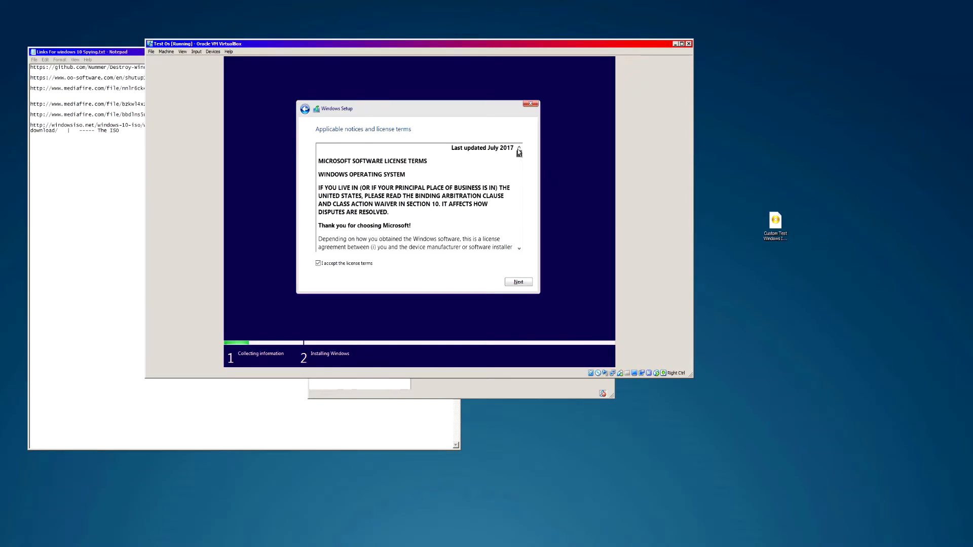
{"action": "left_click", "coordinate": [517, 283]}
- Choose a custom install, create and format a new Drive 0 partition, and install Windows there
{"action": "left_click", "coordinate": [377, 205]}
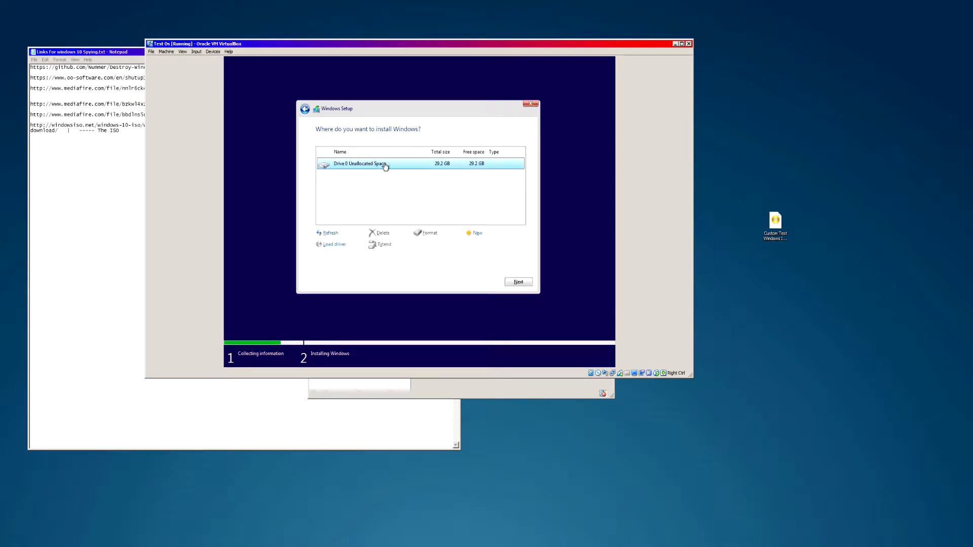
{"action": "left_click", "coordinate": [477, 234]}
{"action": "left_click", "coordinate": [489, 244]}
{"action": "left_click", "coordinate": [471, 245]}
{"action": "left_click", "coordinate": [428, 232]}
{"action": "left_click", "coordinate": [471, 245]}
{"action": "left_click", "coordinate": [518, 282]}
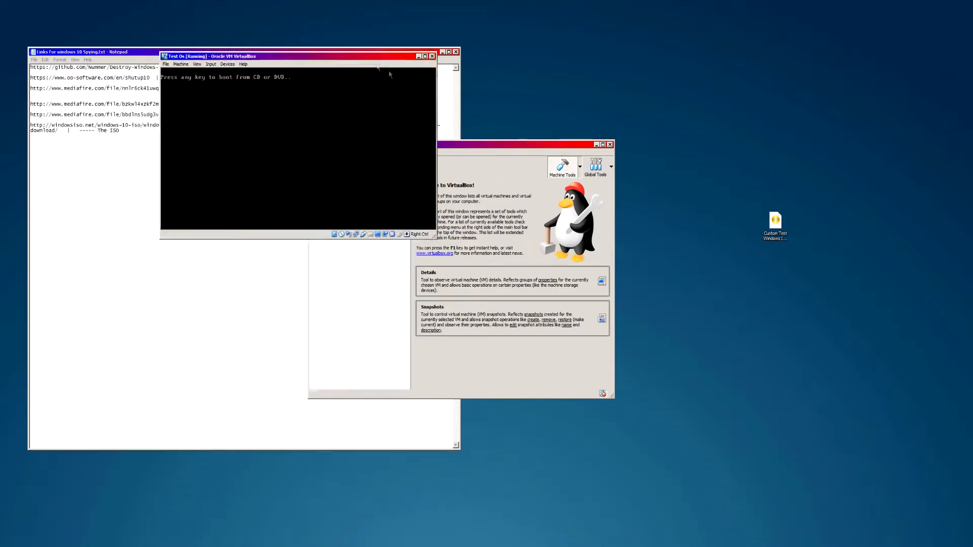
- Skip the boot-from-CD prompt so Windows boots from disk, and enlarge the VM window
{"action": "left_click_drag", "start_coordinate": [349, 45], "coordinate": [482, 113]}
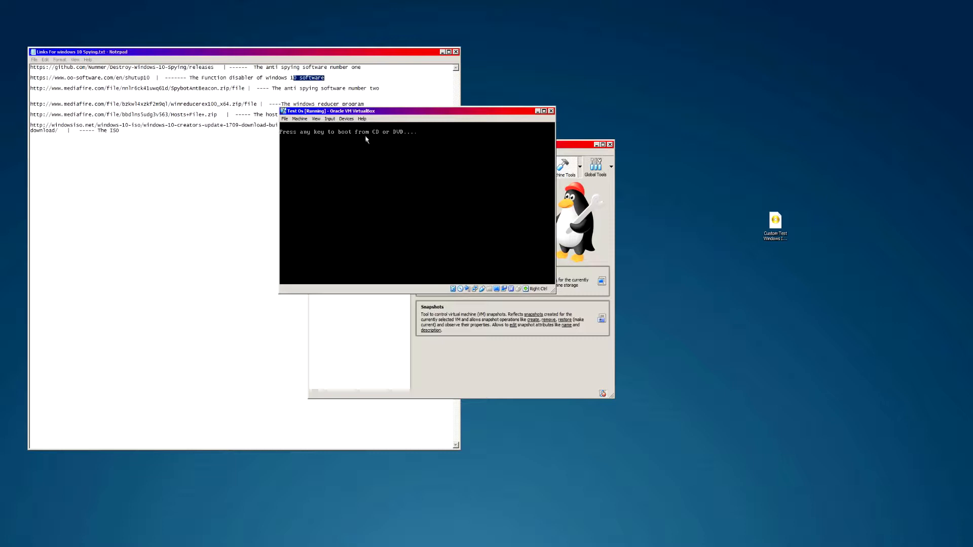
{"action": "key", "text": "Return"}
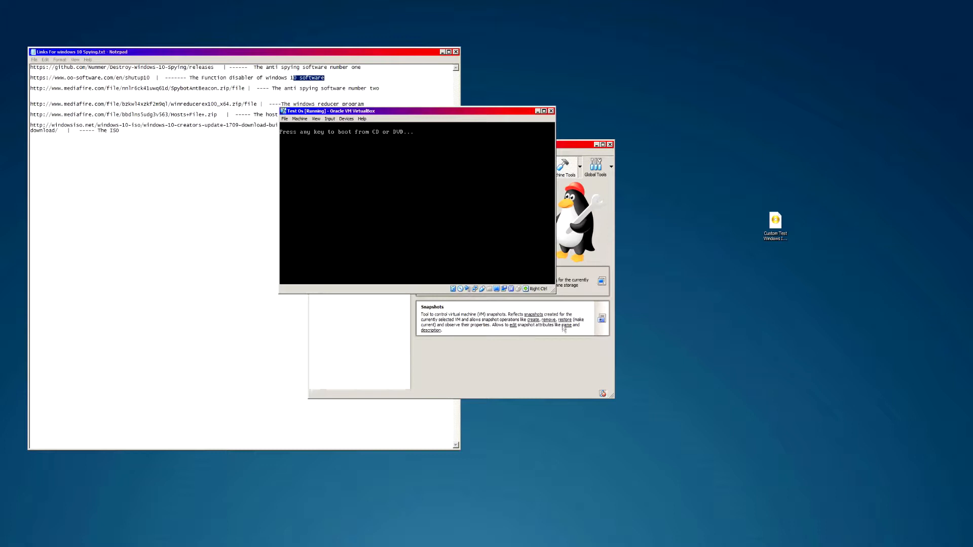
{"action": "left_click_drag", "start_coordinate": [553, 292], "coordinate": [797, 421]}
{"action": "left_click_drag", "start_coordinate": [820, 465], "coordinate": [883, 443]}
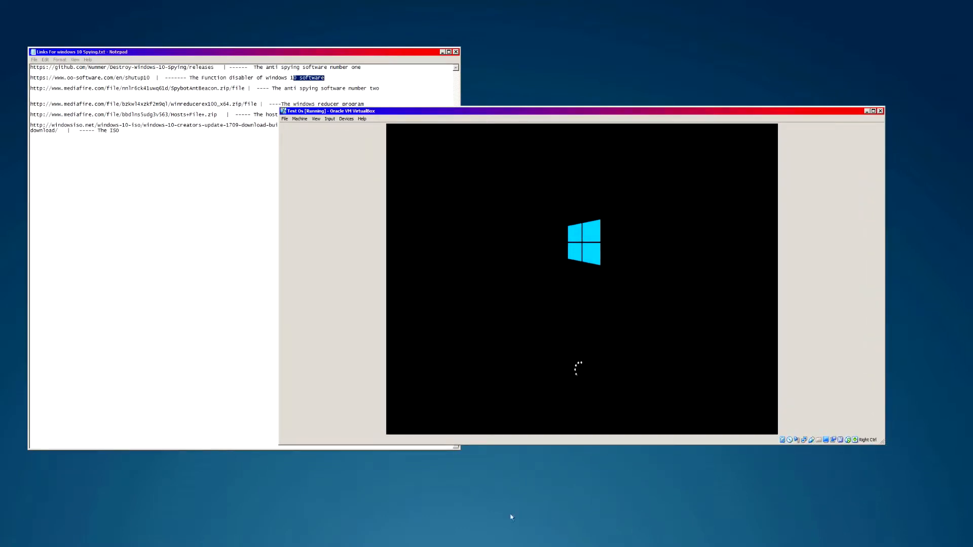
- Confirm United States as the region and US keyboard, skipping a second layout
{"action": "left_click_drag", "start_coordinate": [329, 115], "coordinate": [294, 145]}
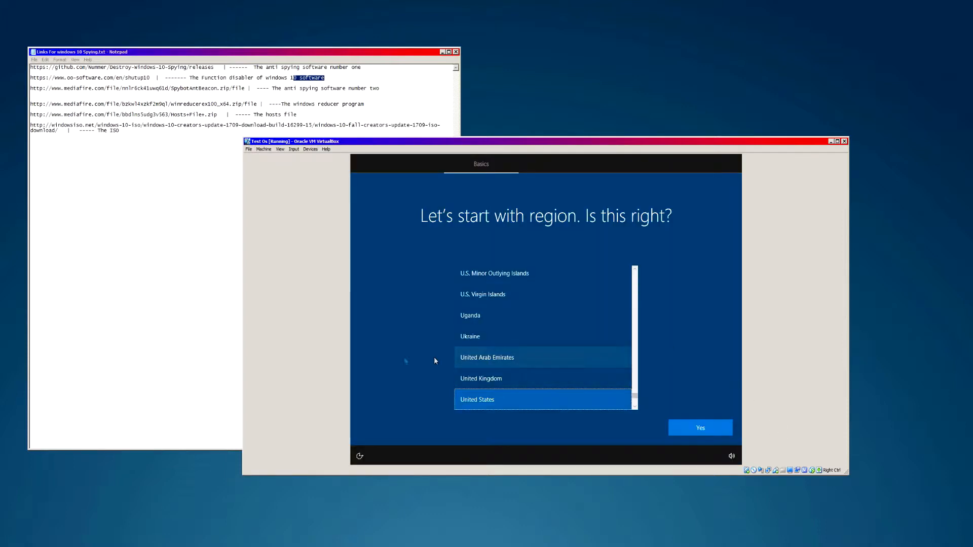
{"action": "scroll", "coordinate": [532, 335], "scroll_direction": "up", "scroll_amount": 15}
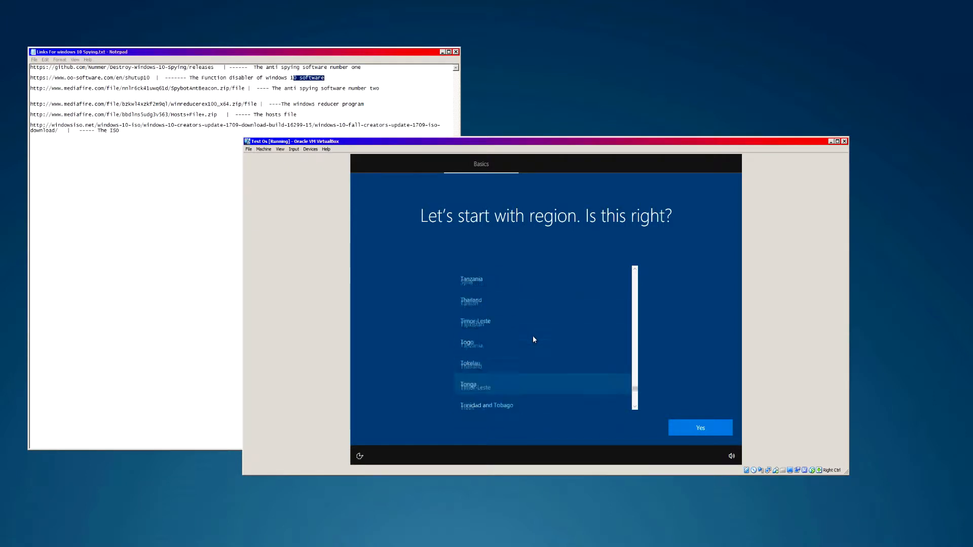
{"action": "scroll", "coordinate": [532, 335], "scroll_direction": "up", "scroll_amount": 20}
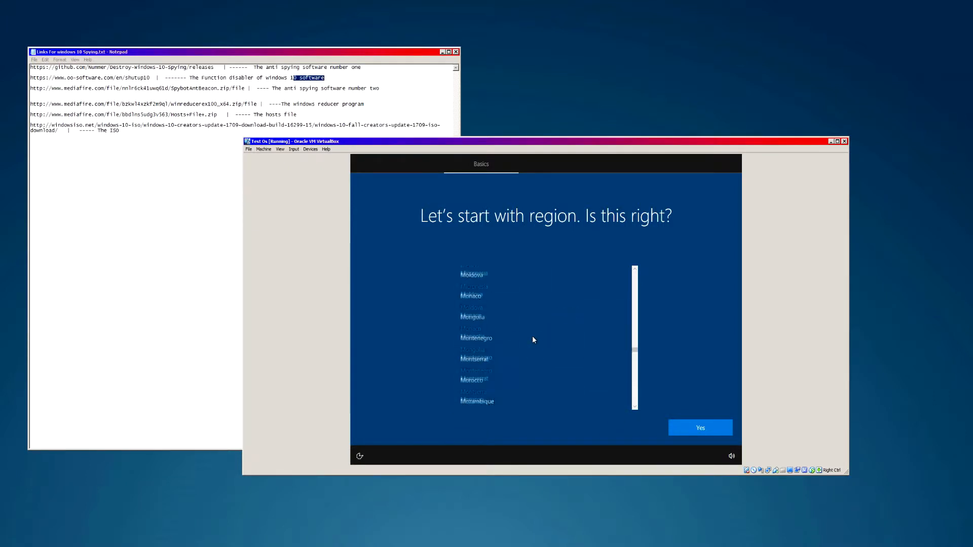
{"action": "scroll", "coordinate": [532, 335], "scroll_direction": "down", "scroll_amount": 3}
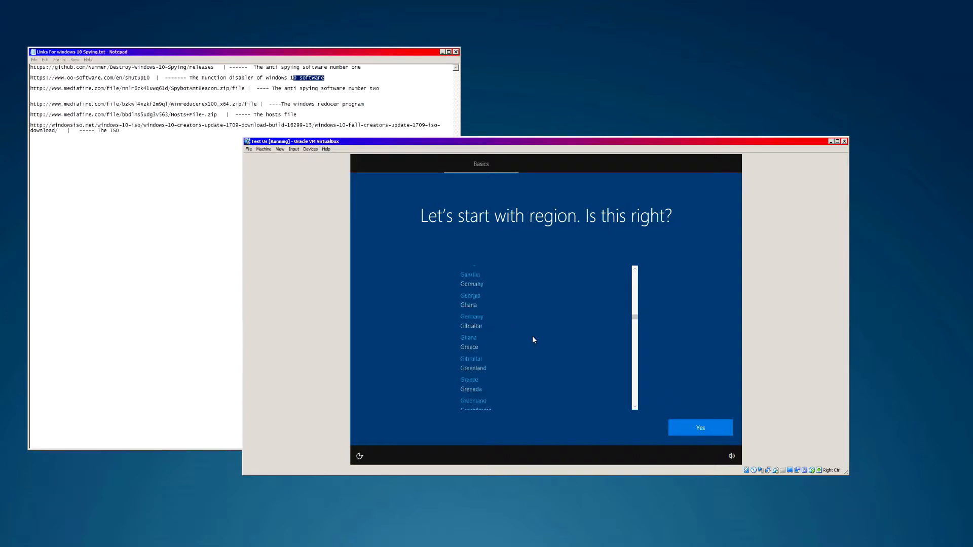
{"action": "scroll", "coordinate": [533, 337], "scroll_direction": "down", "scroll_amount": 20}
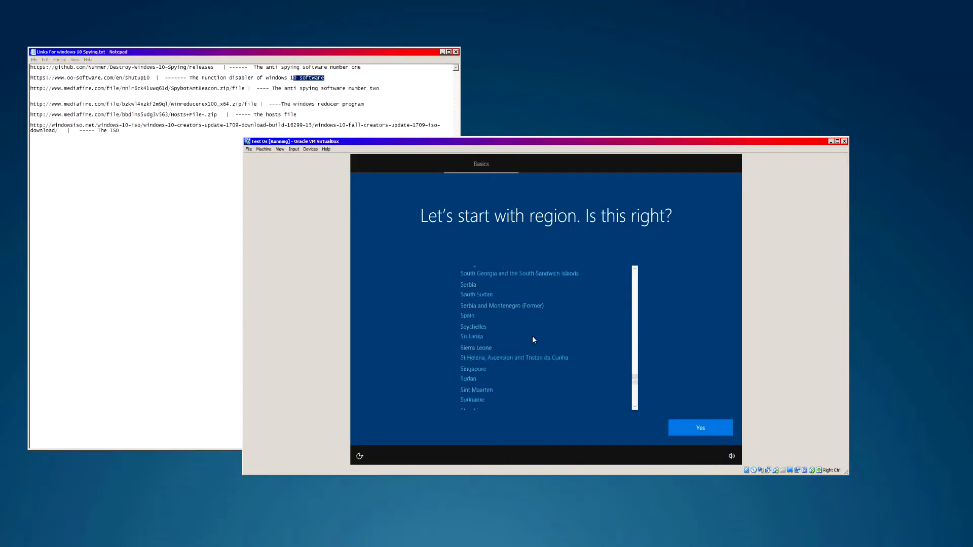
{"action": "scroll", "coordinate": [532, 335], "scroll_direction": "up", "scroll_amount": 7}
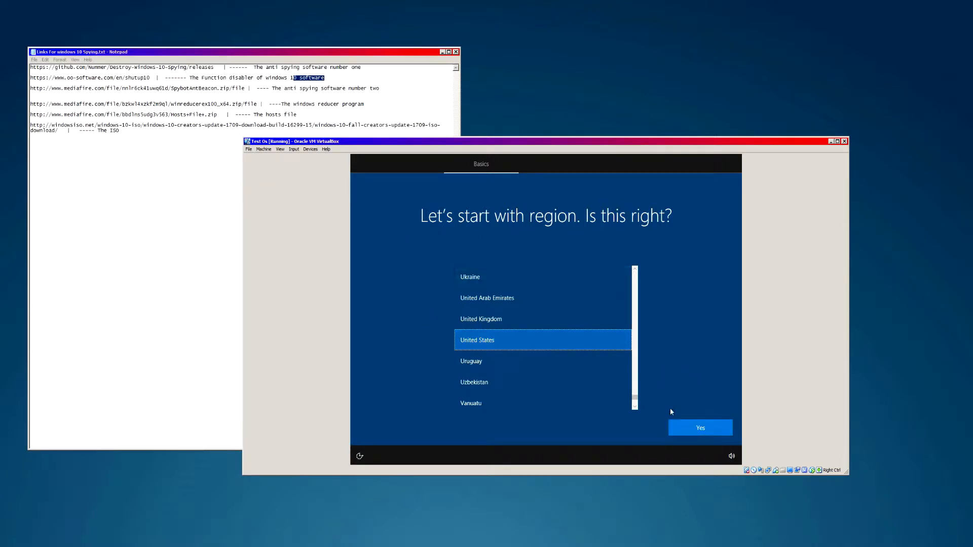
{"action": "left_click", "coordinate": [690, 426]}
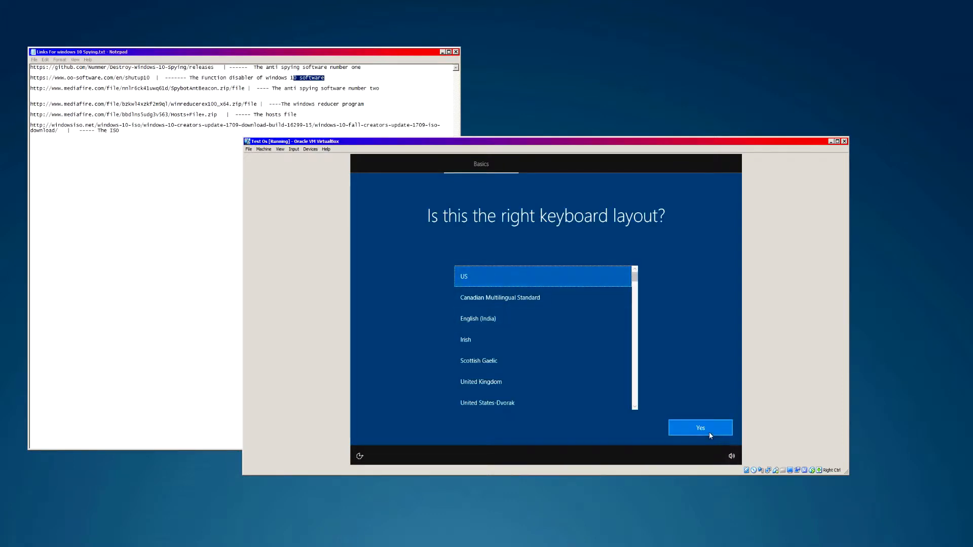
{"action": "left_click", "coordinate": [709, 434]}
{"action": "left_click", "coordinate": [697, 434]}
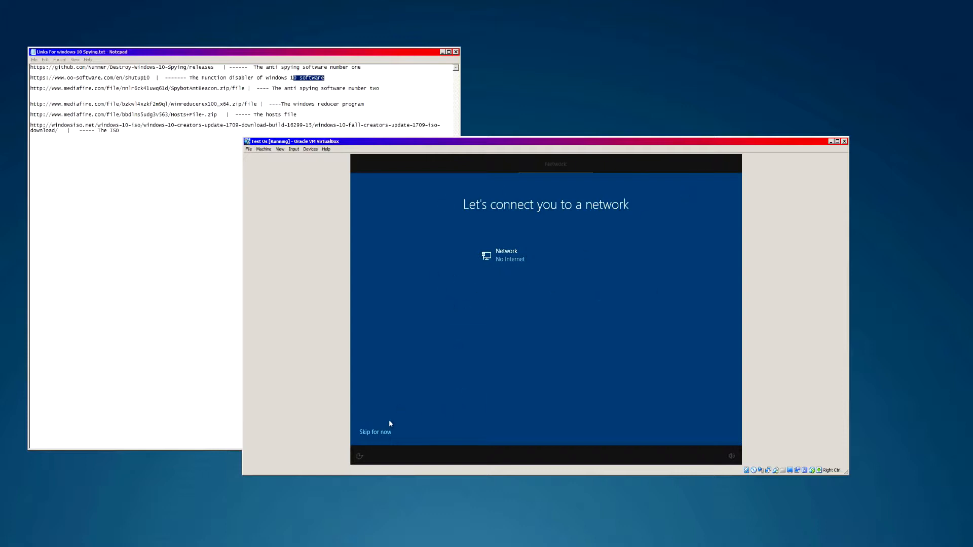
- Skip networking and create a passwordless local account named 'Test OS'
{"action": "left_click", "coordinate": [380, 433]}
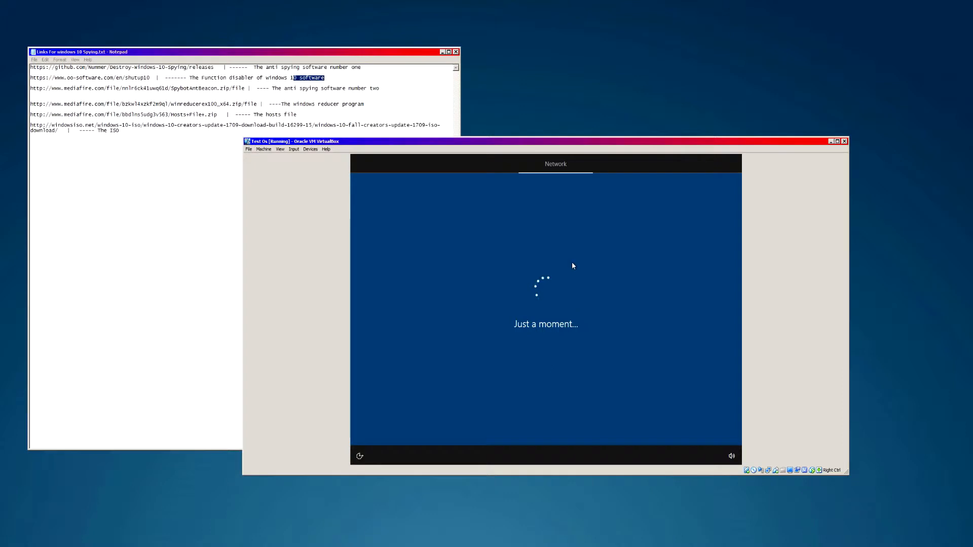
{"action": "type", "text": "Test"}
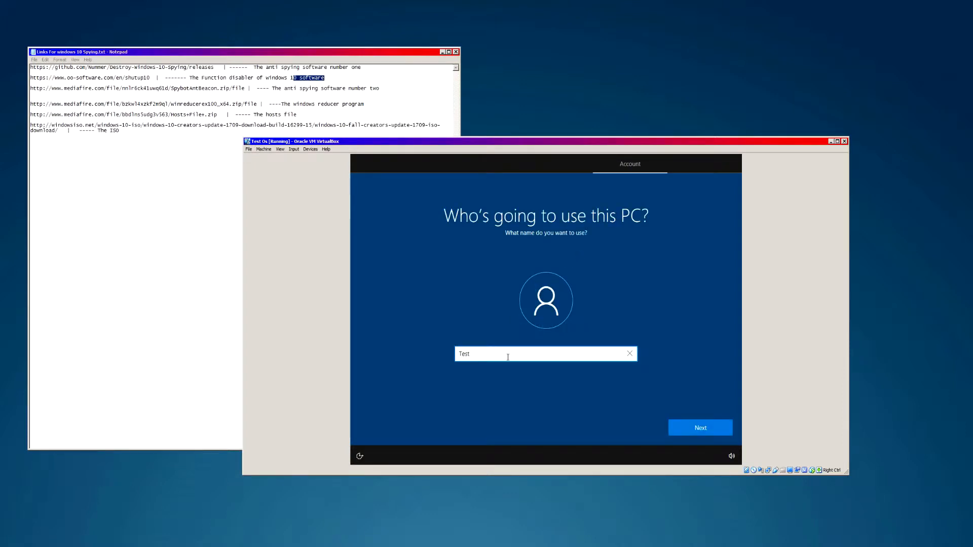
{"action": "type", "text": " Os"}
{"action": "key", "text": "BackSpace"}
{"action": "type", "text": "S"}
{"action": "left_click", "coordinate": [683, 428]}
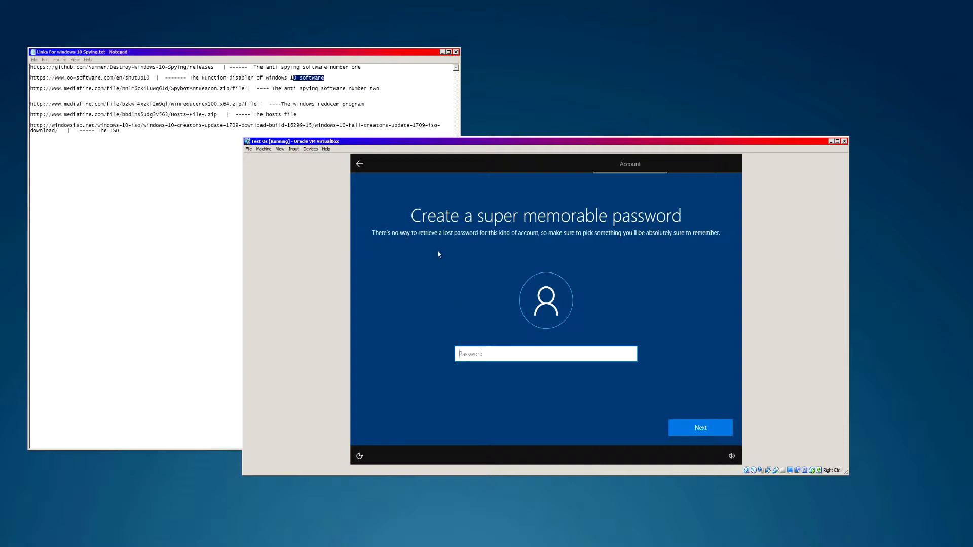
{"action": "left_click", "coordinate": [700, 428]}
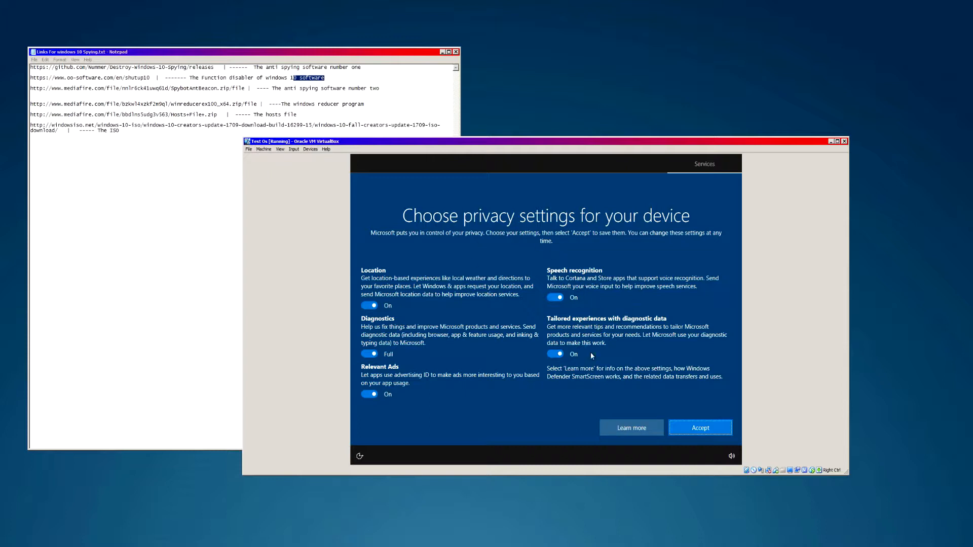
- Turn off speech, tailored experiences, ads and location, set diagnostics to Basic, and accept
{"action": "left_click", "coordinate": [560, 297]}
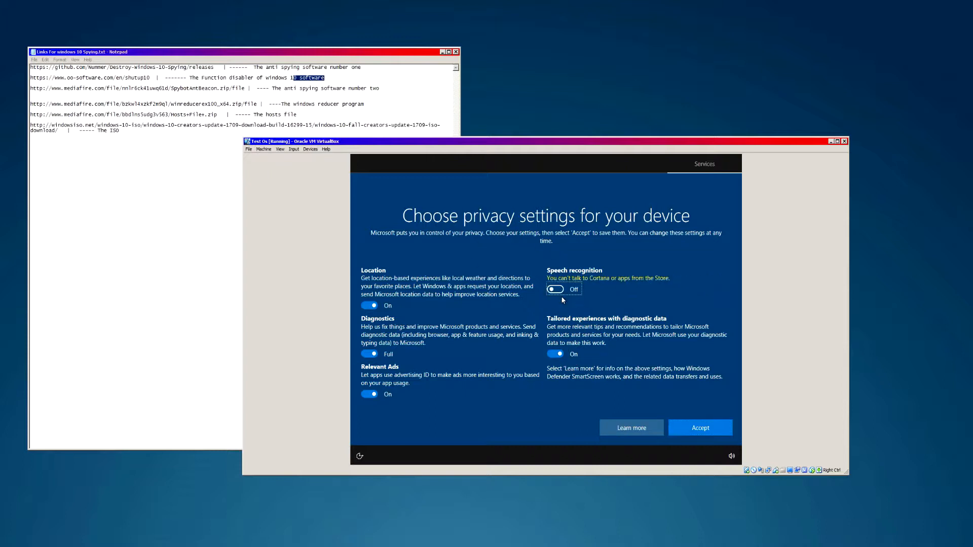
{"action": "left_click", "coordinate": [555, 354]}
{"action": "left_click", "coordinate": [369, 394]}
{"action": "left_click", "coordinate": [374, 354]}
{"action": "left_click", "coordinate": [370, 306]}
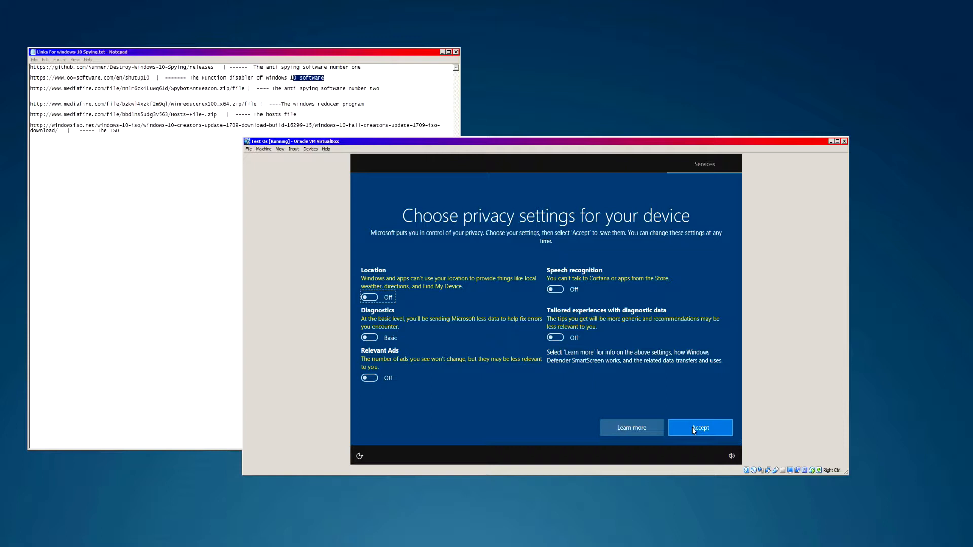
{"action": "left_click", "coordinate": [710, 430]}
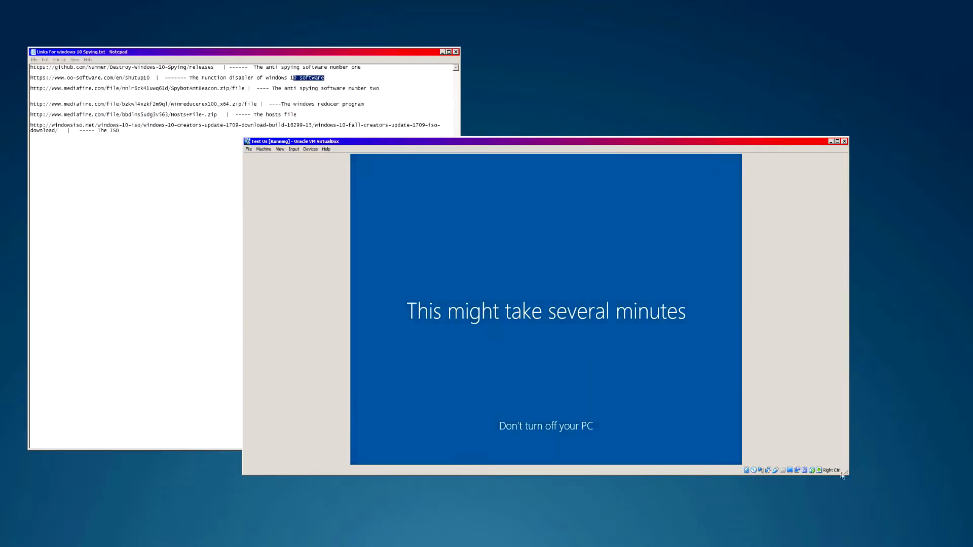
- Enlarge and reposition the VirtualBox window once the Windows 10 desktop appears
{"action": "left_click_drag", "start_coordinate": [847, 473], "coordinate": [865, 471]}
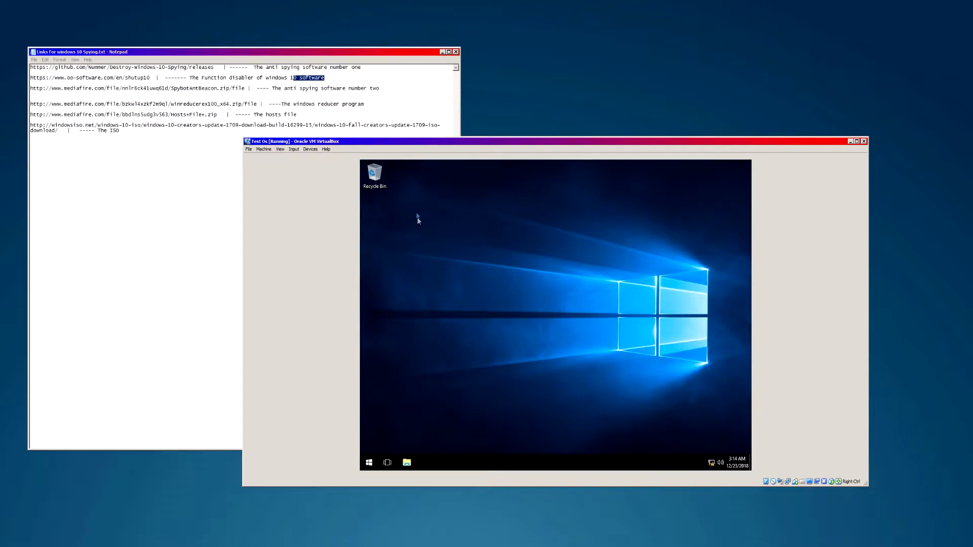
{"action": "left_click_drag", "start_coordinate": [627, 378], "coordinate": [493, 264]}
{"action": "left_click_drag", "start_coordinate": [400, 204], "coordinate": [575, 323]}
{"action": "left_click_drag", "start_coordinate": [482, 239], "coordinate": [752, 455]}
{"action": "left_click_drag", "start_coordinate": [389, 215], "coordinate": [593, 362]}
- Uninstall Get Office from the guest's Start menu
{"action": "left_click", "coordinate": [369, 461]}
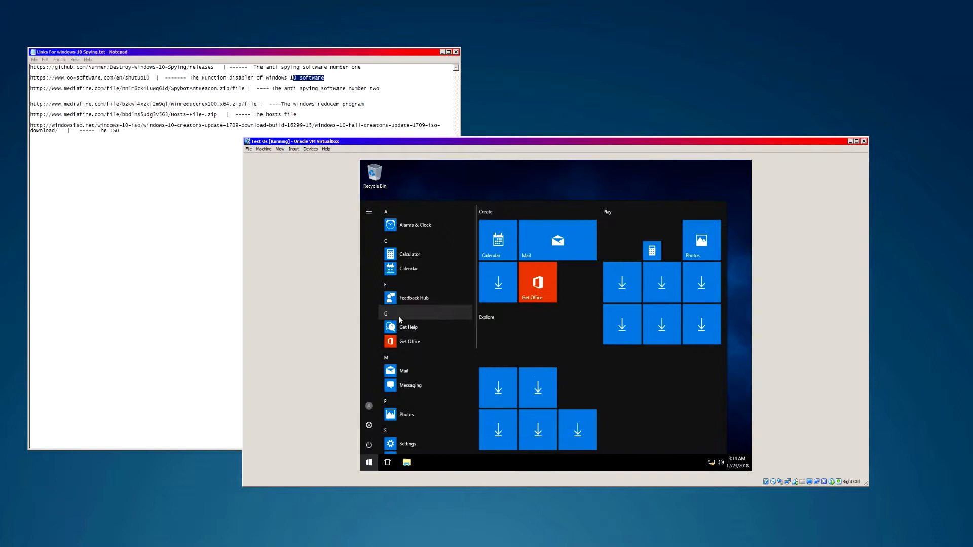
{"action": "scroll", "coordinate": [421, 310], "scroll_direction": "down", "scroll_amount": 10}
{"action": "scroll", "coordinate": [419, 369], "scroll_direction": "up", "scroll_amount": 9}
{"action": "scroll", "coordinate": [419, 369], "scroll_direction": "up", "scroll_amount": 1}
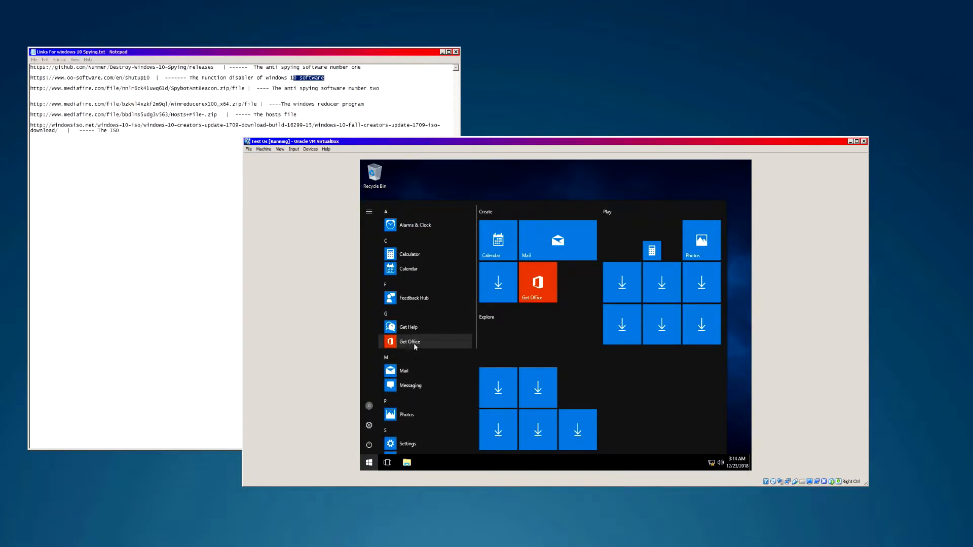
{"action": "right_click", "coordinate": [413, 342]}
{"action": "left_click", "coordinate": [432, 378]}
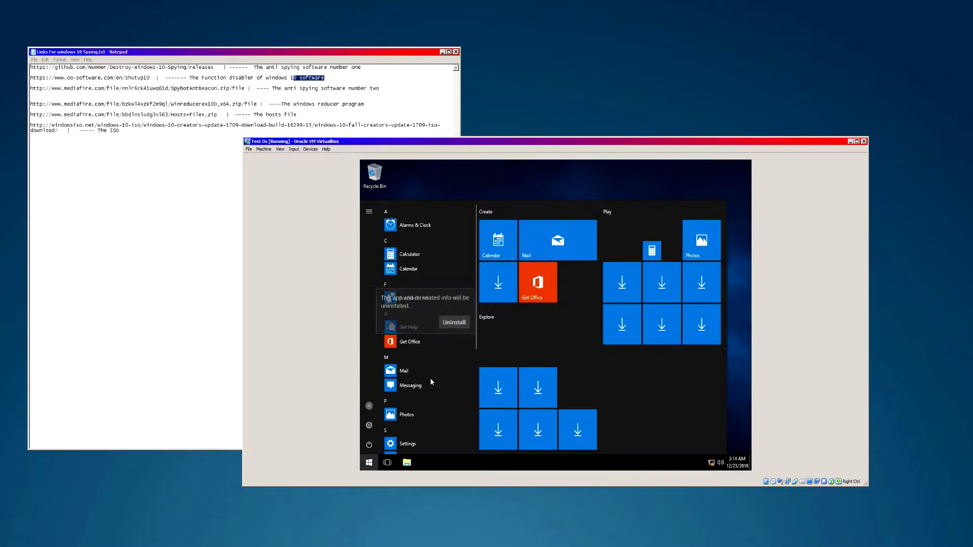
{"action": "left_click", "coordinate": [454, 323]}
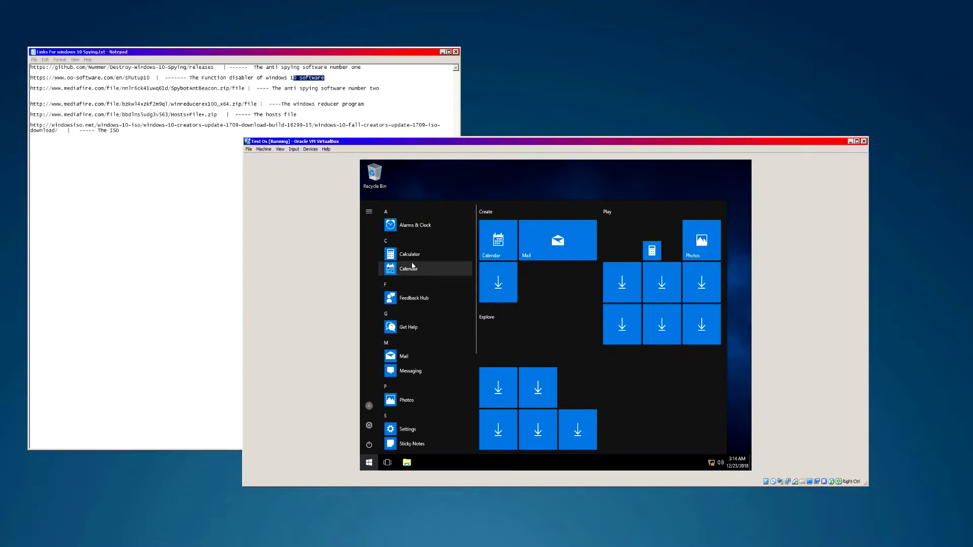
- Unpin the Mail tile and all Explore, Play and Create tiles from Start
{"action": "scroll", "coordinate": [424, 316], "scroll_direction": "down", "scroll_amount": 1}
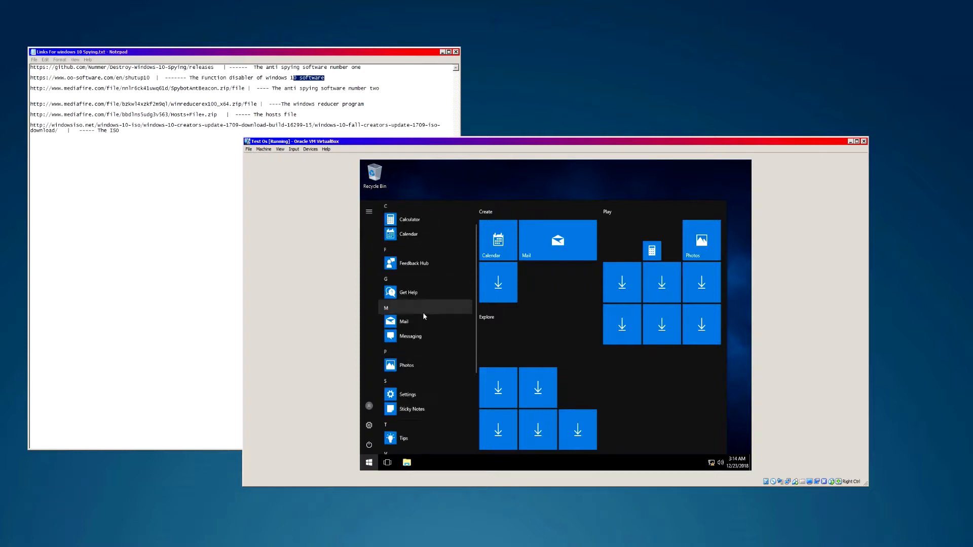
{"action": "right_click", "coordinate": [404, 320]}
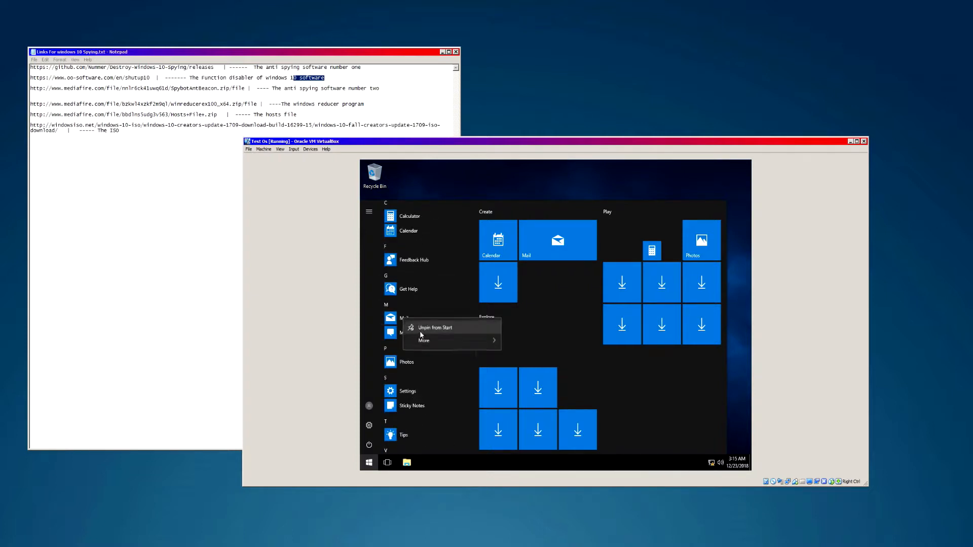
{"action": "left_click", "coordinate": [429, 324]}
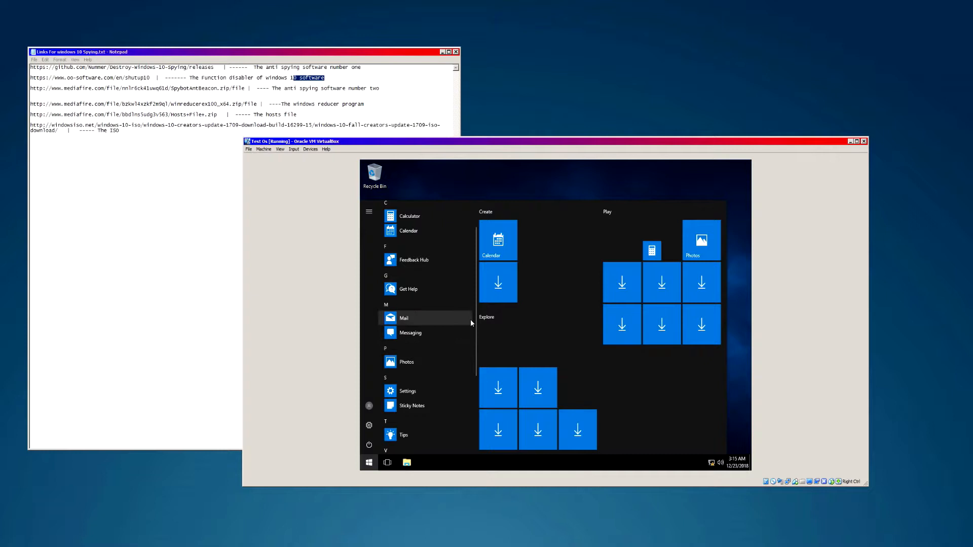
{"action": "scroll", "coordinate": [583, 365], "scroll_direction": "down", "scroll_amount": 1}
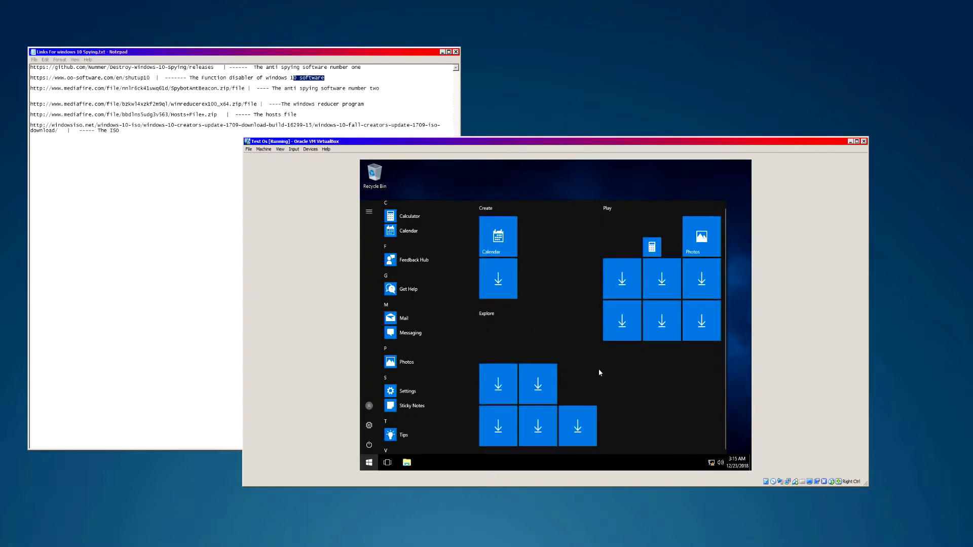
{"action": "right_click", "coordinate": [536, 391]}
{"action": "left_click", "coordinate": [563, 394]}
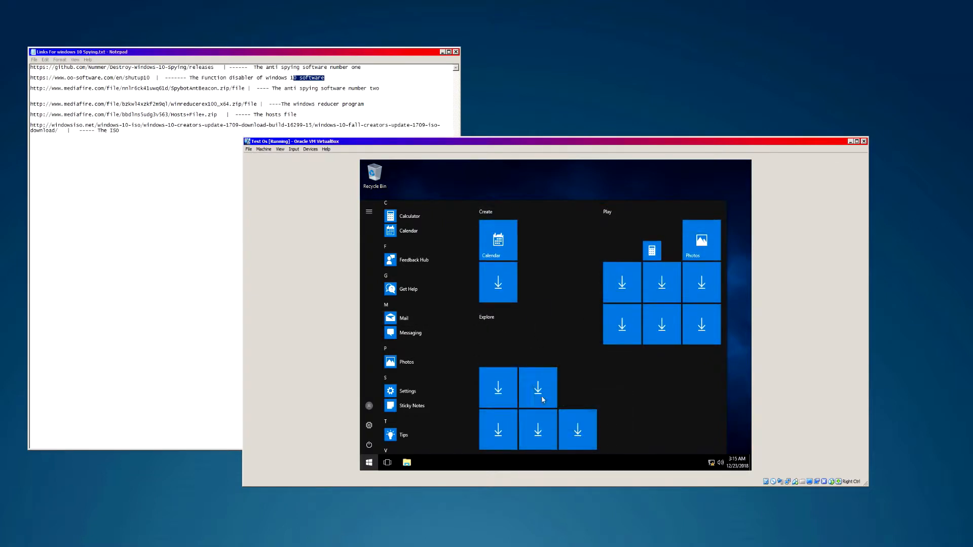
{"action": "right_click", "coordinate": [505, 355]}
{"action": "left_click", "coordinate": [511, 355]}
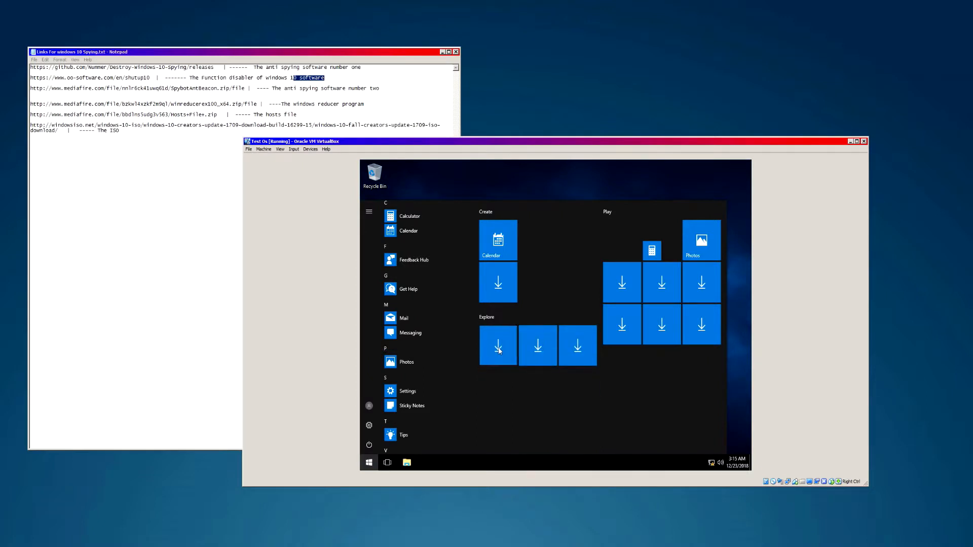
{"action": "right_click", "coordinate": [536, 342]}
{"action": "left_click", "coordinate": [545, 350]}
{"action": "right_click", "coordinate": [578, 340]}
{"action": "left_click", "coordinate": [581, 345]}
{"action": "right_click", "coordinate": [624, 327]}
{"action": "left_click", "coordinate": [631, 334]}
{"action": "right_click", "coordinate": [621, 284]}
{"action": "left_click", "coordinate": [635, 292]}
{"action": "right_click", "coordinate": [621, 327]}
{"action": "left_click", "coordinate": [631, 332]}
{"action": "right_click", "coordinate": [658, 321]}
{"action": "left_click", "coordinate": [589, 331]}
{"action": "right_click", "coordinate": [669, 296]}
{"action": "left_click", "coordinate": [619, 300]}
{"action": "right_click", "coordinate": [659, 293]}
{"action": "left_click", "coordinate": [667, 298]}
{"action": "right_click", "coordinate": [686, 290]}
{"action": "left_click", "coordinate": [686, 289]}
{"action": "right_click", "coordinate": [515, 288]}
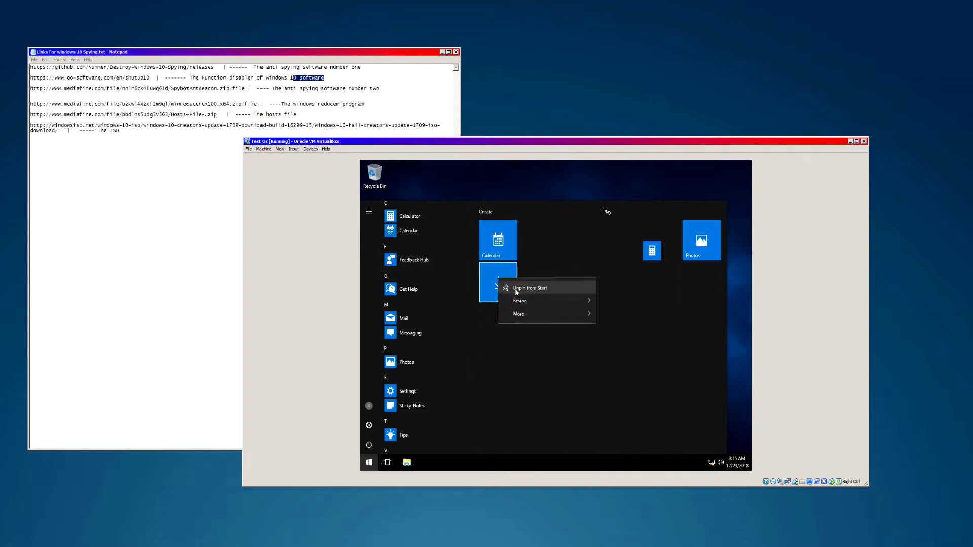
{"action": "left_click", "coordinate": [515, 288]}
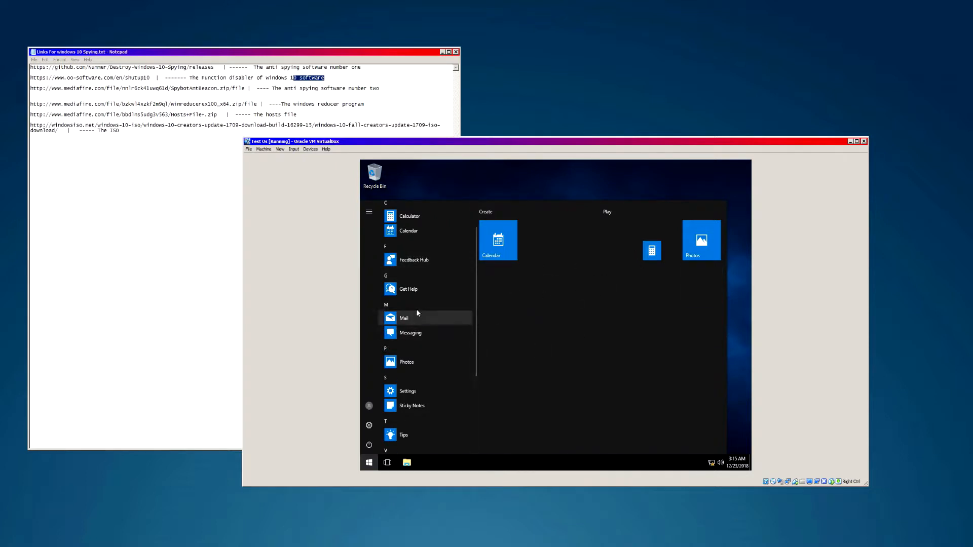
- Unpin the remaining Calendar, Calculator and Photos tiles and shrink the empty tile area
{"action": "scroll", "coordinate": [419, 314], "scroll_direction": "down", "scroll_amount": 3}
{"action": "left_click", "coordinate": [405, 369]}
{"action": "left_click", "coordinate": [415, 366]}
{"action": "scroll", "coordinate": [411, 292], "scroll_direction": "up", "scroll_amount": 3}
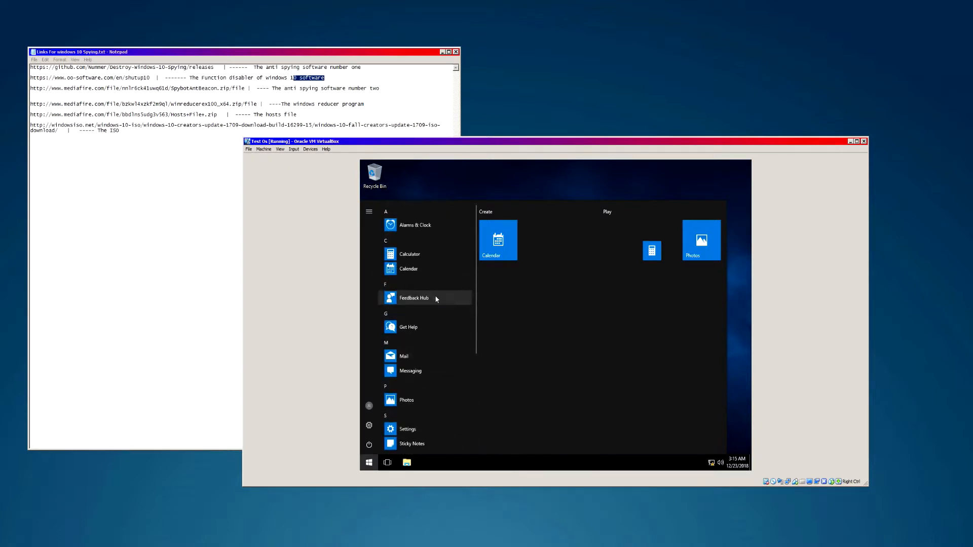
{"action": "scroll", "coordinate": [417, 345], "scroll_direction": "down", "scroll_amount": 2}
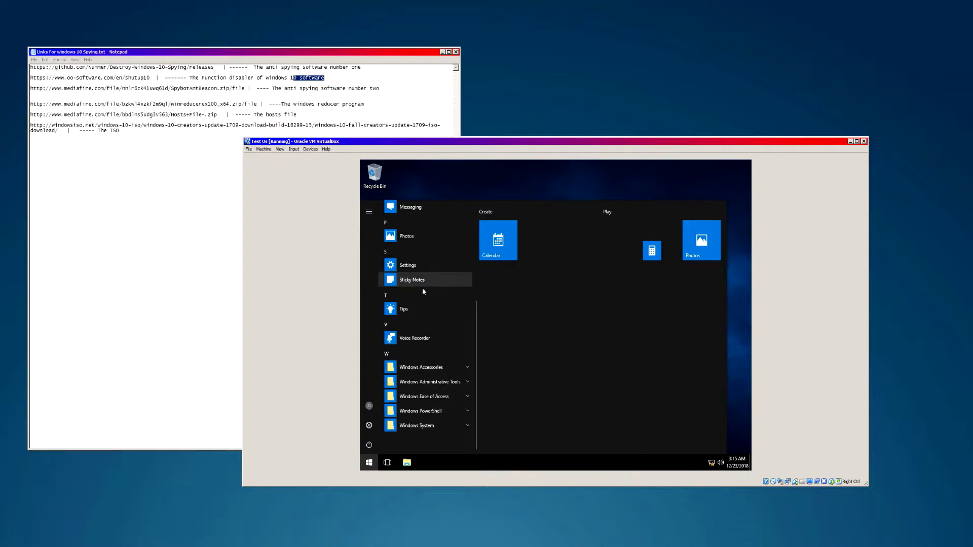
{"action": "scroll", "coordinate": [420, 282], "scroll_direction": "up", "scroll_amount": 3}
{"action": "scroll", "coordinate": [426, 350], "scroll_direction": "down", "scroll_amount": 3}
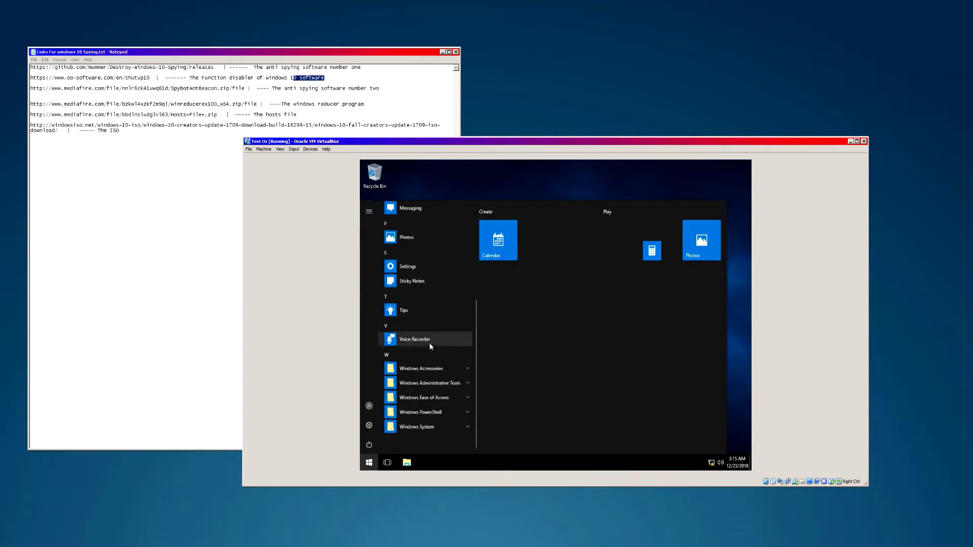
{"action": "left_click", "coordinate": [424, 398]}
{"action": "left_click", "coordinate": [424, 398]}
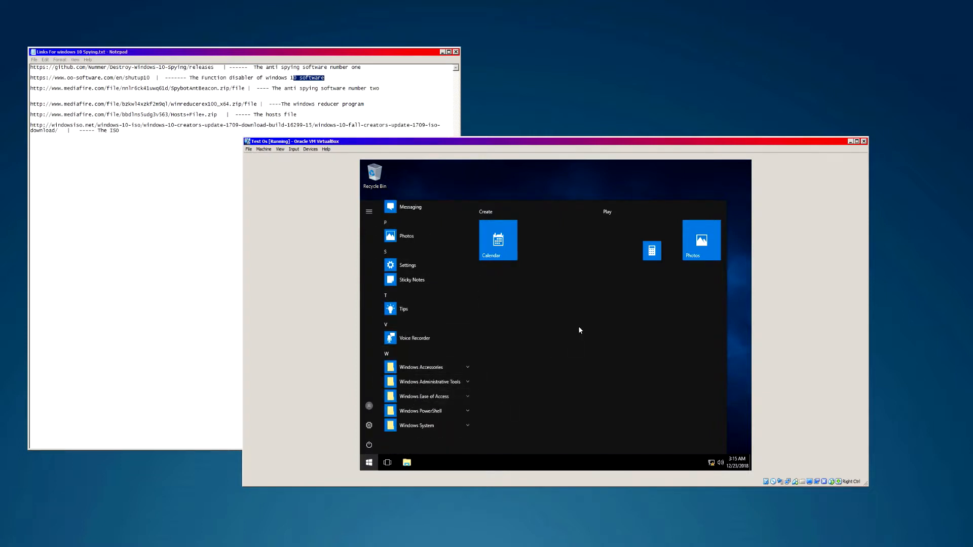
{"action": "right_click", "coordinate": [489, 234]}
{"action": "key", "text": "Escape"}
{"action": "right_click", "coordinate": [651, 251]}
{"action": "left_click", "coordinate": [588, 260]}
{"action": "right_click", "coordinate": [703, 241]}
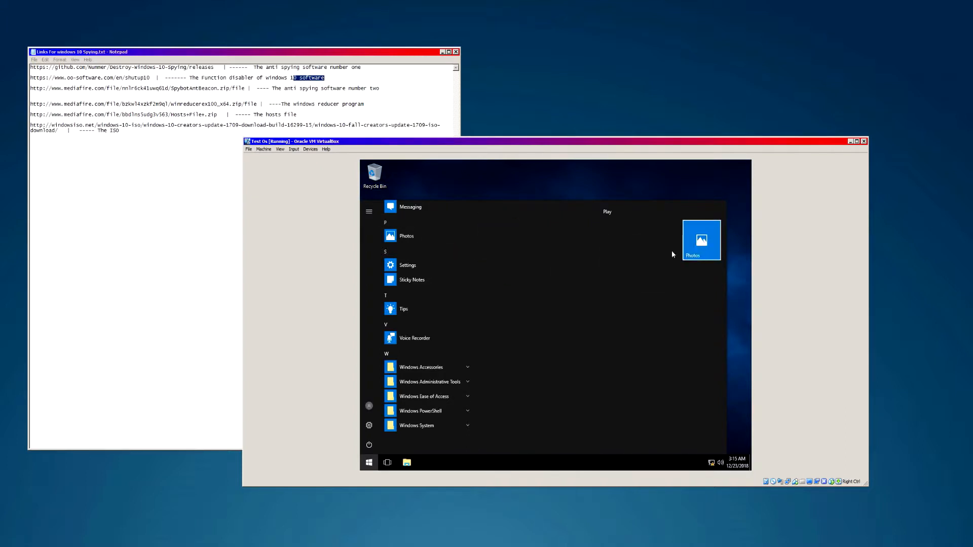
{"action": "left_click", "coordinate": [671, 248]}
{"action": "left_click_drag", "start_coordinate": [727, 220], "coordinate": [476, 222]}
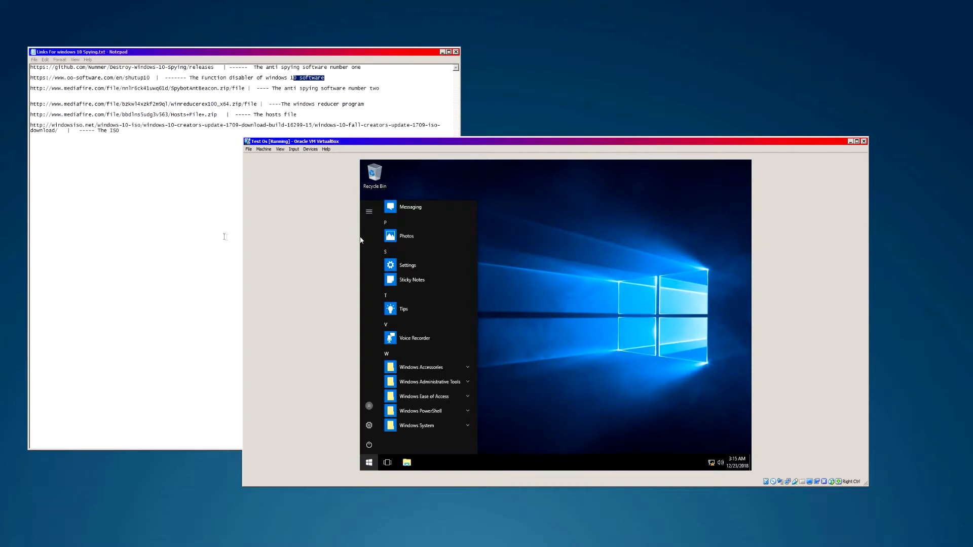
{"action": "left_click", "coordinate": [528, 275]}
{"action": "left_click", "coordinate": [409, 462]}
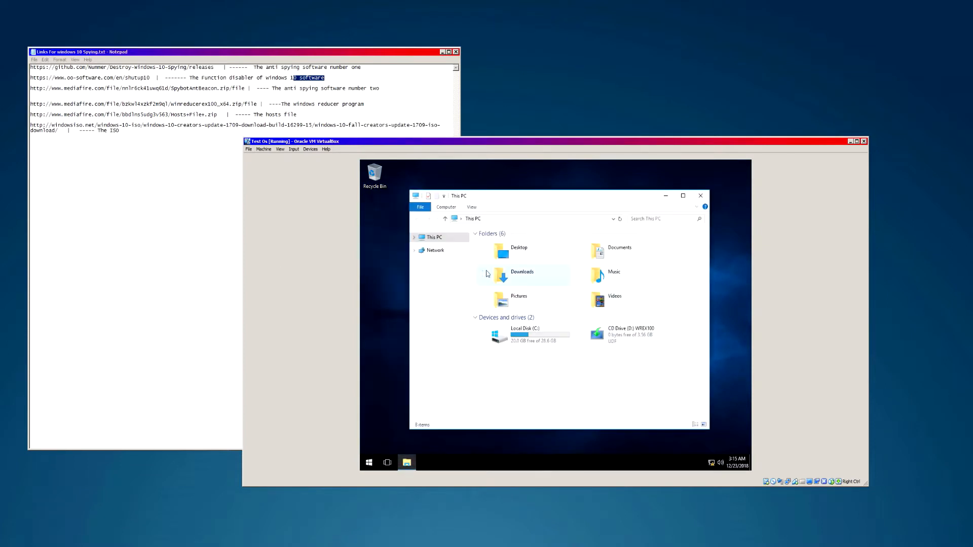
{"action": "left_click", "coordinate": [414, 238]}
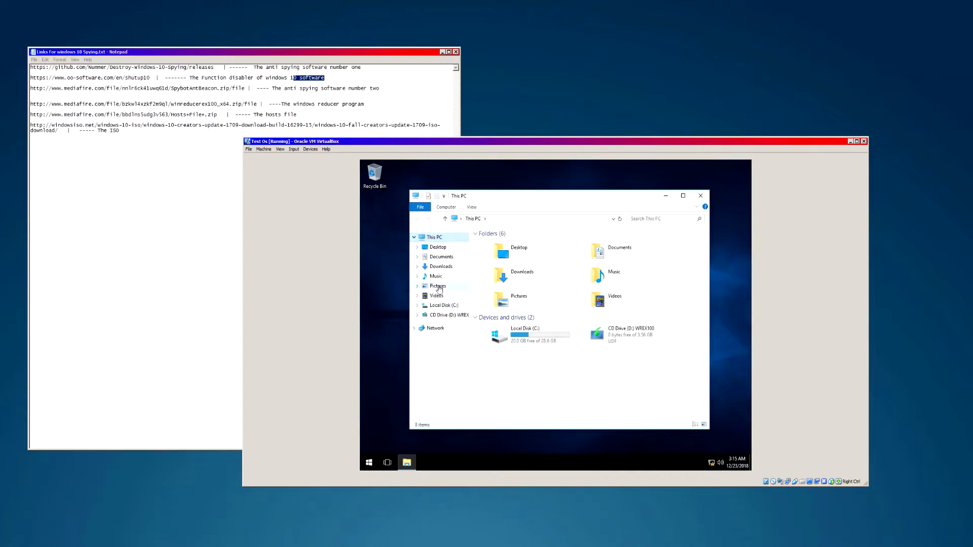
{"action": "left_click", "coordinate": [439, 306]}
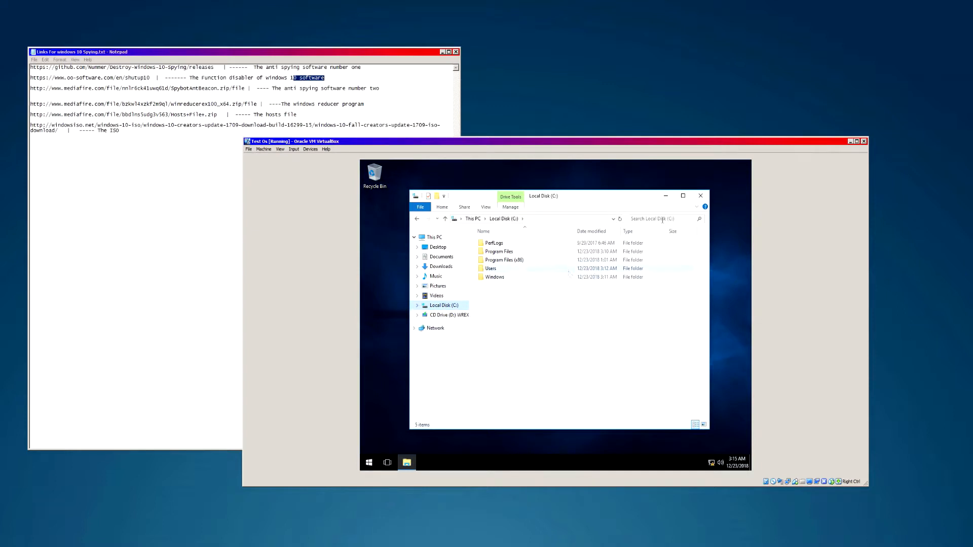
{"action": "left_click", "coordinate": [700, 196]}
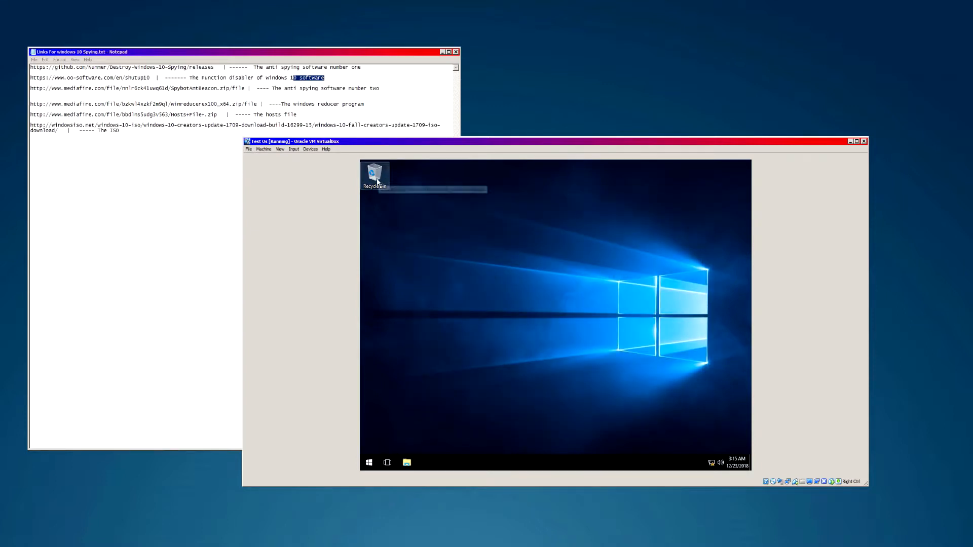
- Make a new folder on the host desktop and name it USB
{"action": "left_click_drag", "start_coordinate": [389, 144], "coordinate": [426, 141]}
{"action": "right_click", "coordinate": [581, 40]}
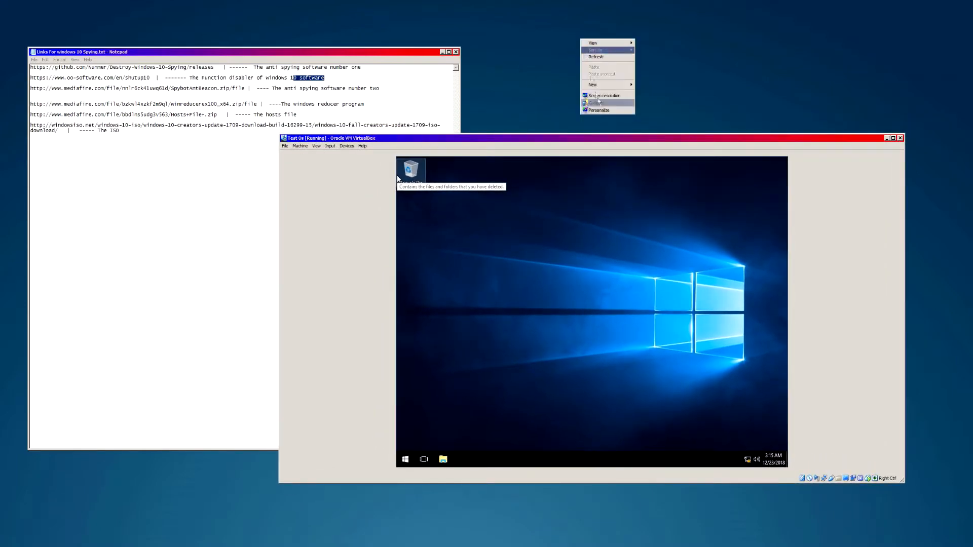
{"action": "mouse_move", "coordinate": [591, 86]}
{"action": "left_click", "coordinate": [666, 86]}
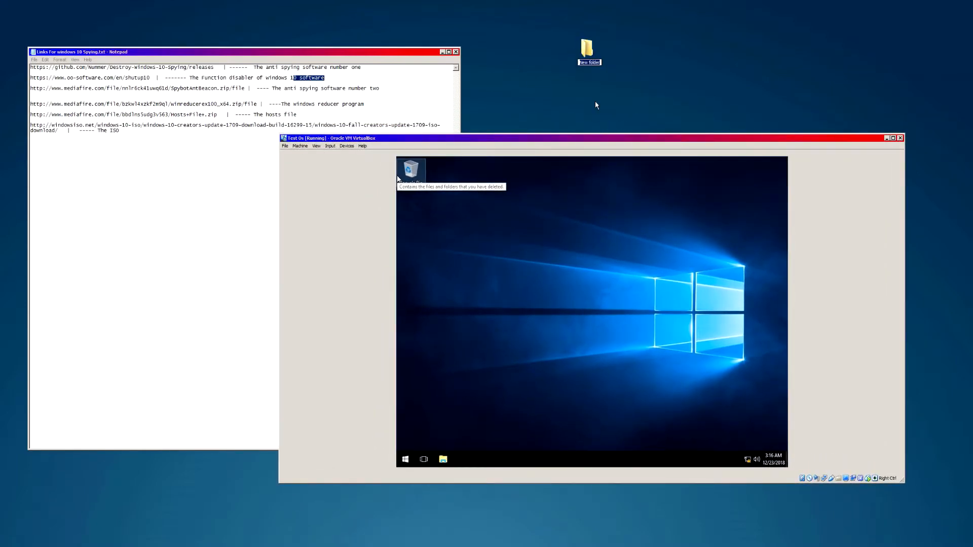
{"action": "key", "text": "BackSpace"}
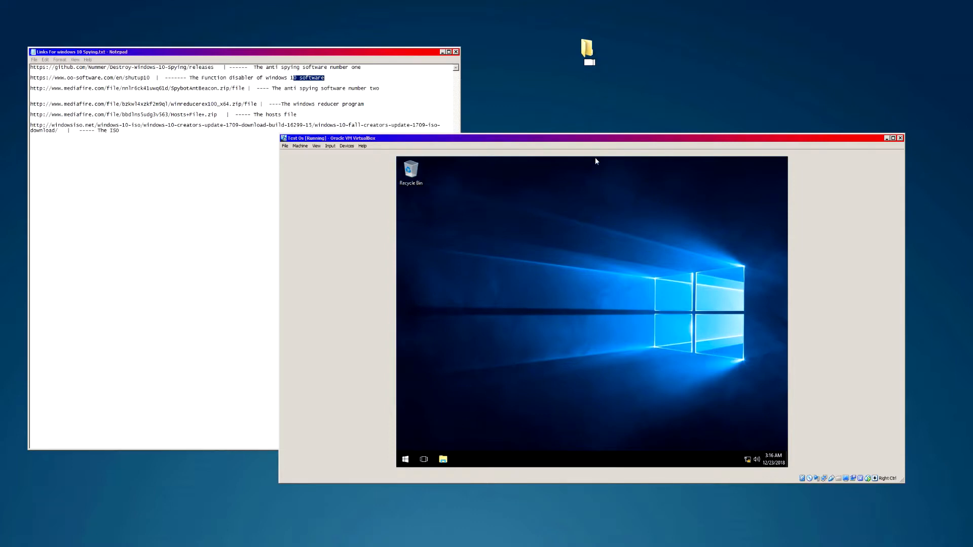
{"action": "type", "text": "THIS"}
{"action": "key", "text": "BackSpace"}
{"action": "key", "text": "BackSpace"}
{"action": "key", "text": "BackSpace"}
{"action": "key", "text": "BackSpace"}
{"action": "type", "text": "USB"}
{"action": "key", "text": "Return"}
{"action": "left_click_drag", "start_coordinate": [375, 53], "coordinate": [383, 47]}
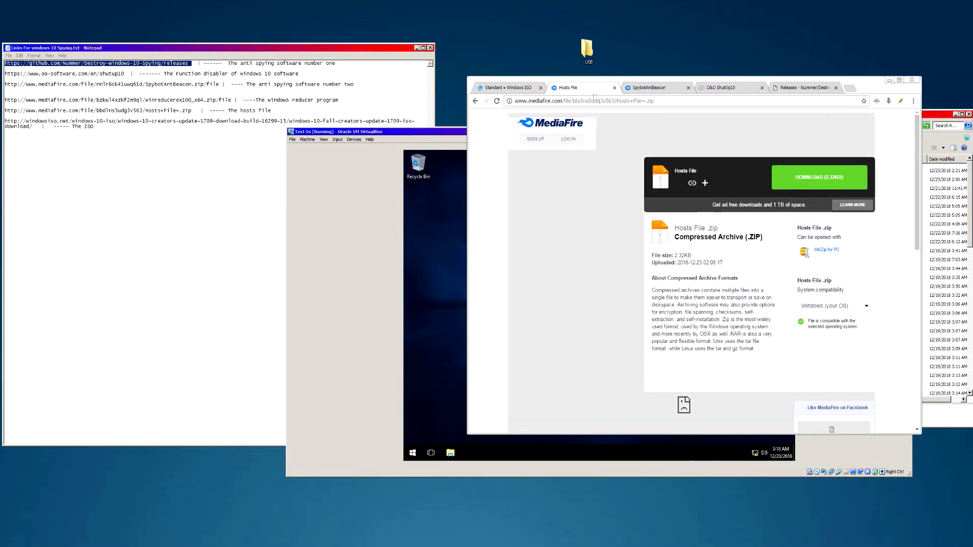
- Look over the open Hosts File, SpybotAntiBeacon, O&O ShutUp10 and DWS releases tabs
{"action": "left_click", "coordinate": [649, 89]}
{"action": "left_click", "coordinate": [728, 89]}
{"action": "left_click", "coordinate": [776, 89]}
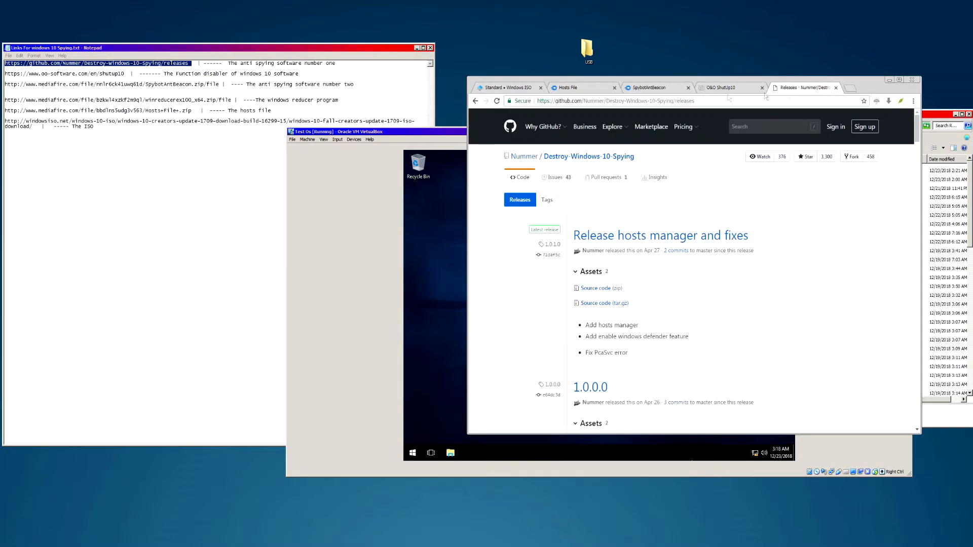
{"action": "left_click", "coordinate": [588, 88]}
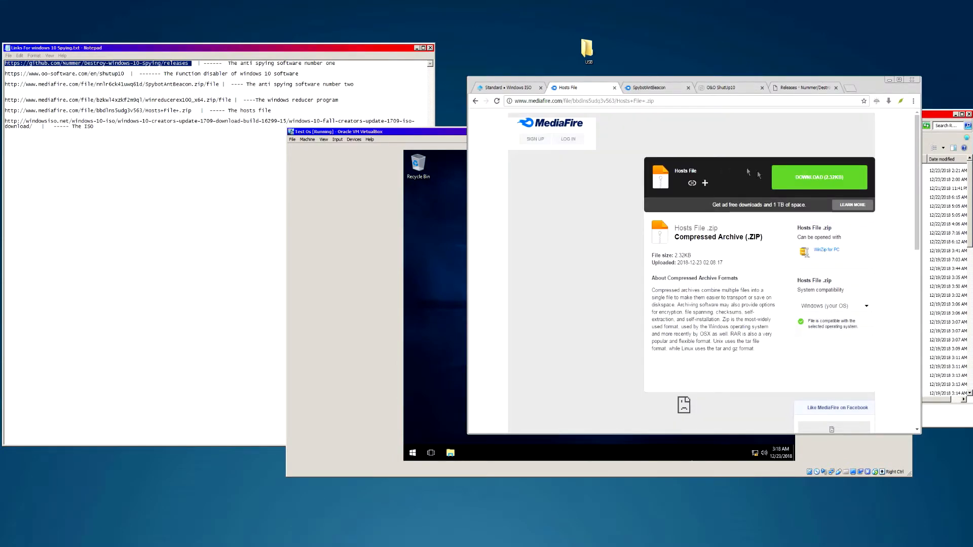
{"action": "left_click", "coordinate": [656, 87]}
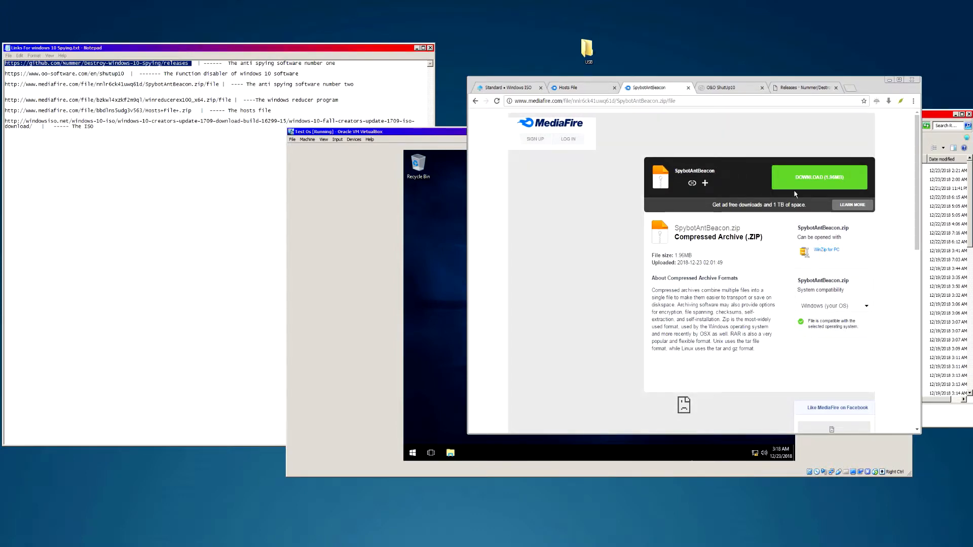
{"action": "left_click", "coordinate": [730, 89]}
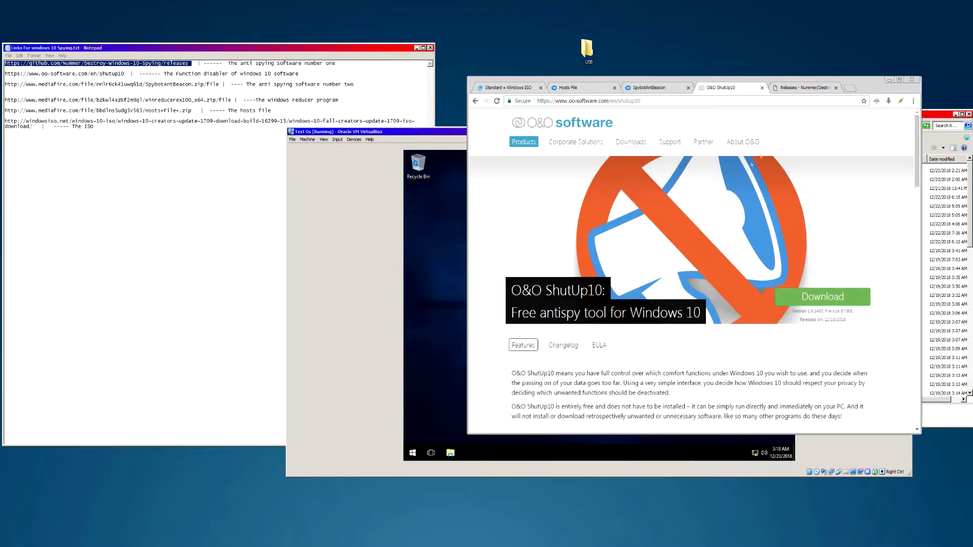
{"action": "left_click", "coordinate": [799, 88]}
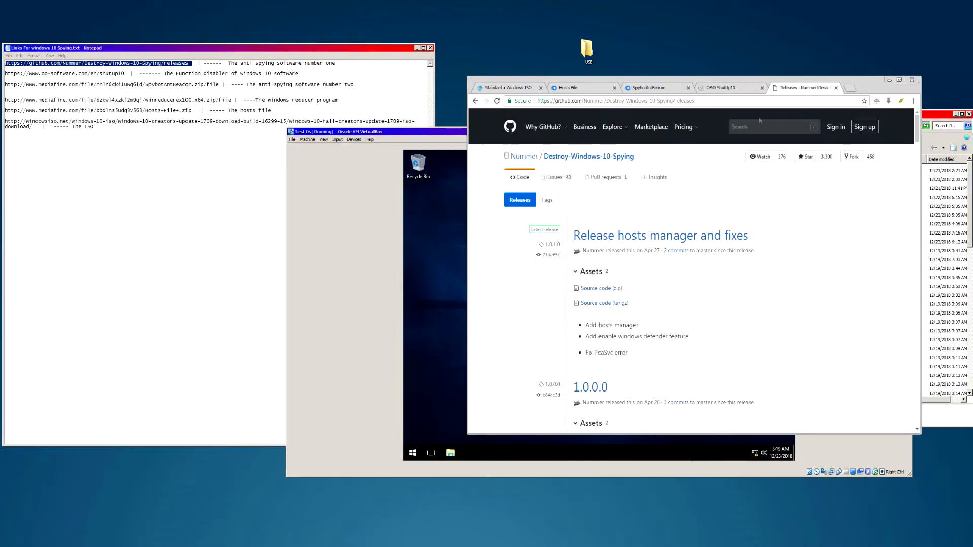
{"action": "scroll", "coordinate": [667, 258], "scroll_direction": "down", "scroll_amount": 5}
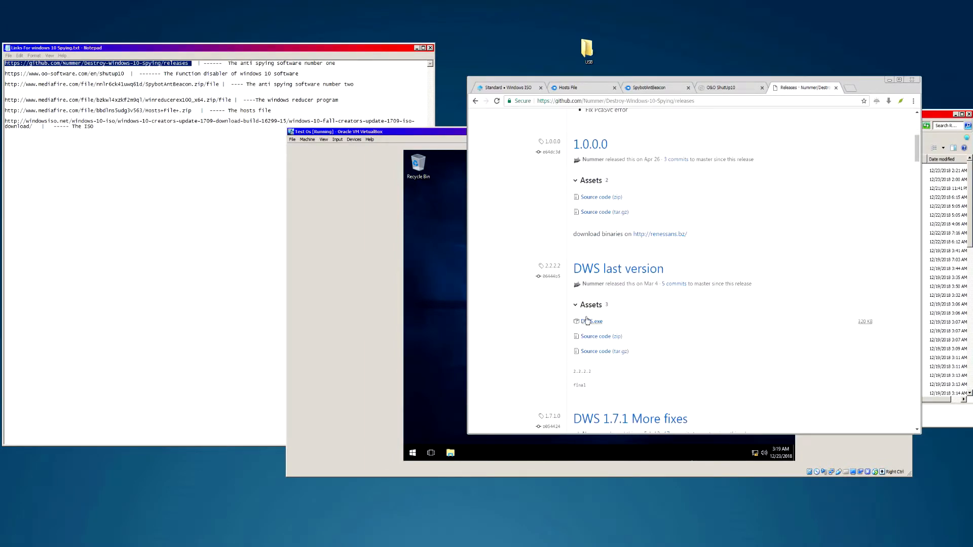
{"action": "scroll", "coordinate": [602, 321], "scroll_direction": "up", "scroll_amount": 6}
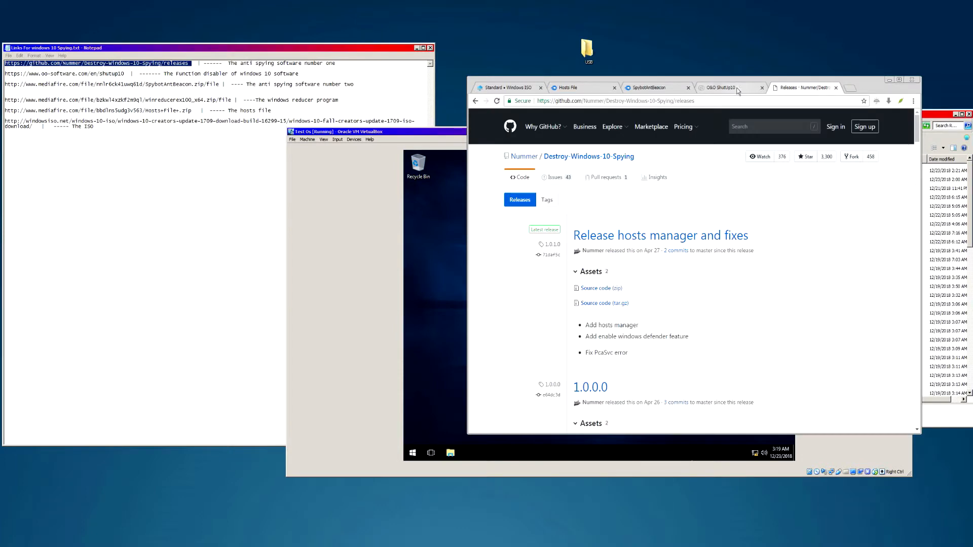
- Download the hosts file zip from MediaFire and the O&O ShutUp10 program
{"action": "left_click", "coordinate": [732, 88]}
{"action": "left_click", "coordinate": [576, 91]}
{"action": "left_click", "coordinate": [803, 177]}
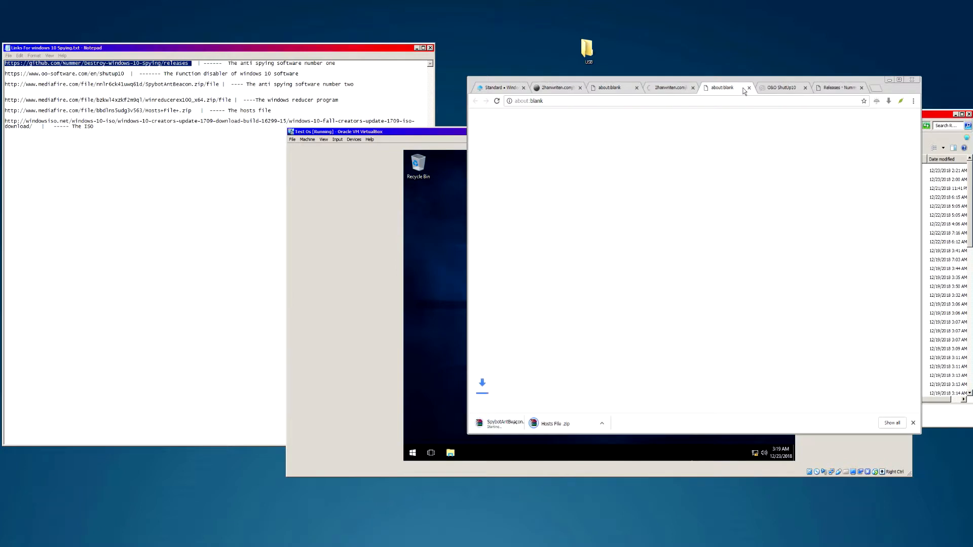
{"action": "left_click", "coordinate": [776, 89]}
{"action": "left_click", "coordinate": [822, 300]}
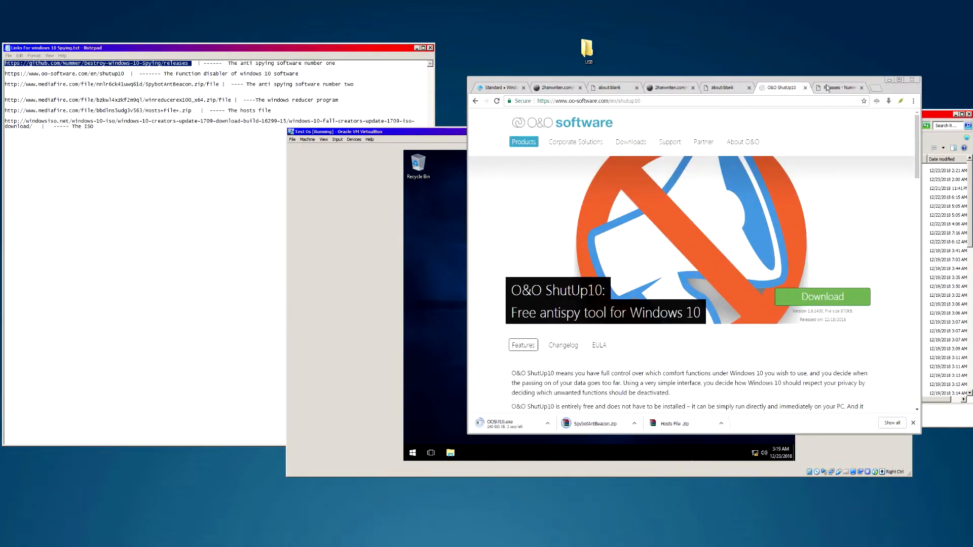
- Download DWS.exe from the Destroy-Windows-10-Spying GitHub releases page, then move the browser aside
{"action": "left_click", "coordinate": [822, 90]}
{"action": "scroll", "coordinate": [608, 222], "scroll_direction": "down", "scroll_amount": 3}
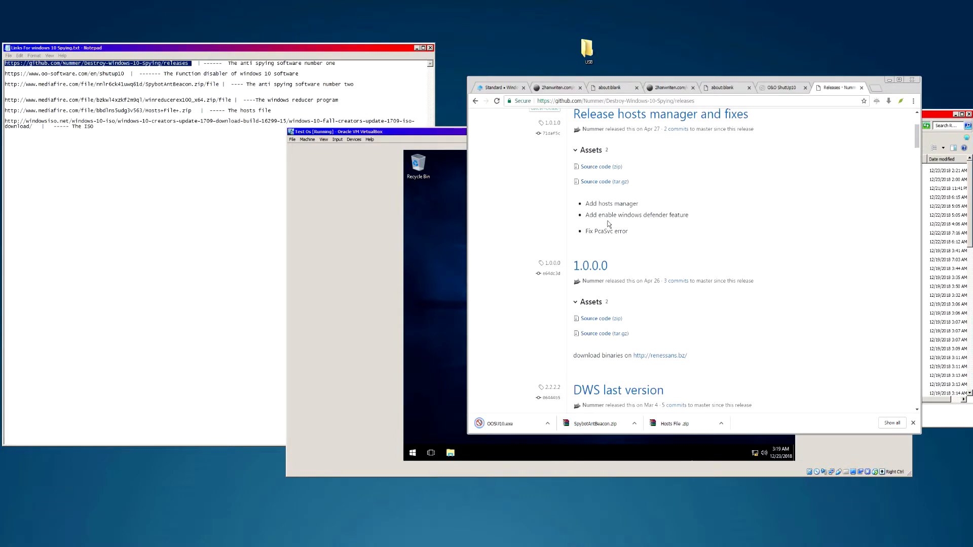
{"action": "scroll", "coordinate": [608, 222], "scroll_direction": "down", "scroll_amount": 2}
{"action": "right_click", "coordinate": [589, 321]}
{"action": "left_click", "coordinate": [616, 330]}
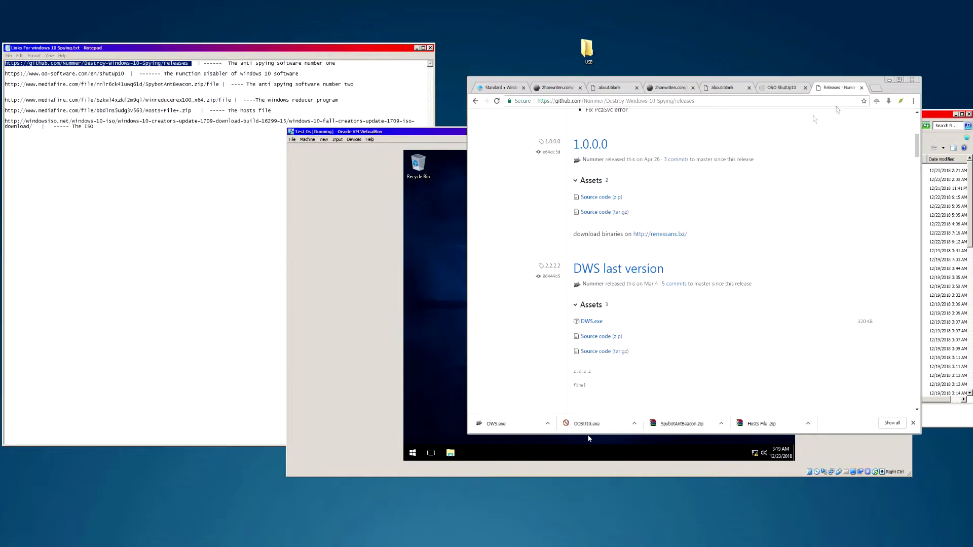
{"action": "left_click_drag", "start_coordinate": [873, 87], "coordinate": [358, 196]}
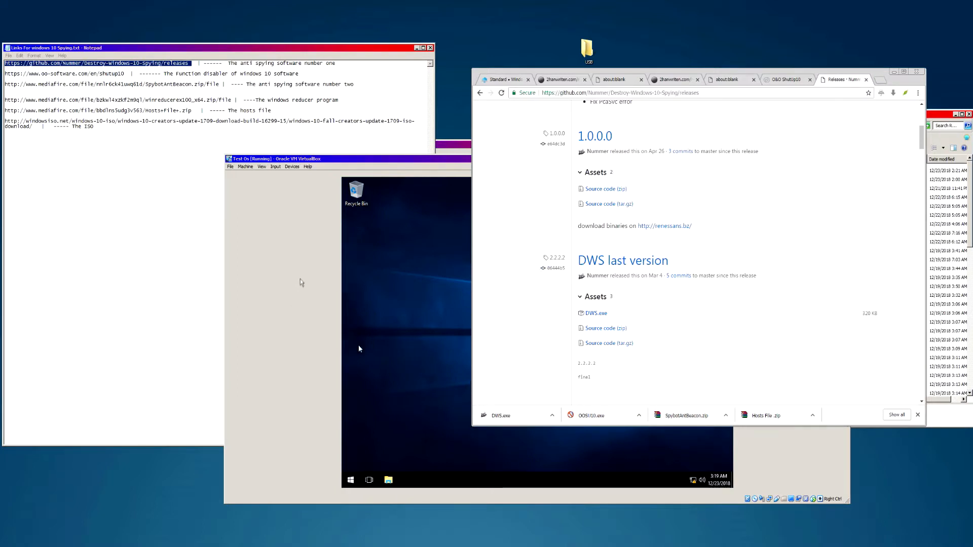
- Drag the guest desktop's Recycle Bin icon toward the lower right of the VM screen
{"action": "left_click", "coordinate": [368, 293]}
{"action": "left_click_drag", "start_coordinate": [427, 230], "coordinate": [624, 435]}
{"action": "left_click_drag", "start_coordinate": [397, 224], "coordinate": [664, 420]}
{"action": "left_click_drag", "start_coordinate": [393, 220], "coordinate": [667, 473]}
{"action": "left_click_drag", "start_coordinate": [398, 265], "coordinate": [710, 473]}
{"action": "left_click_drag", "start_coordinate": [409, 188], "coordinate": [667, 404]}
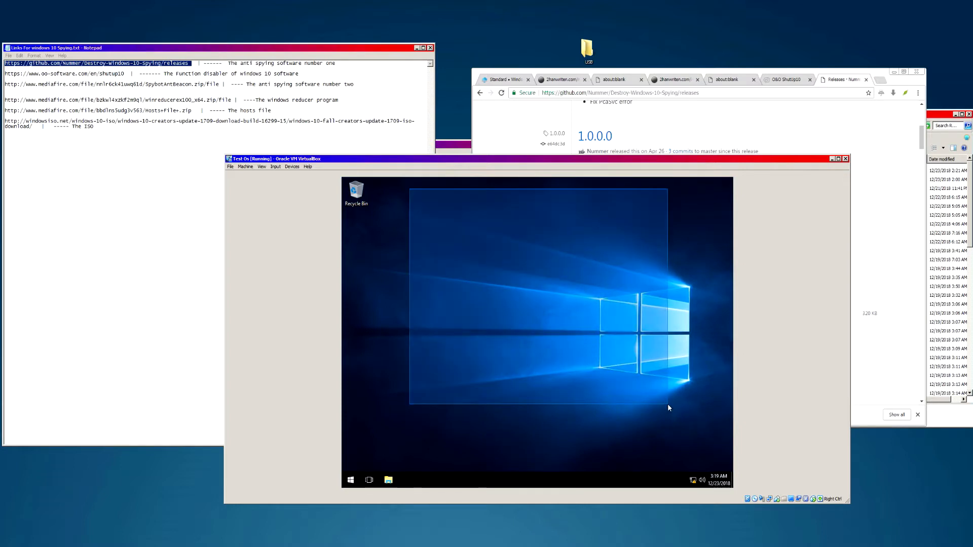
{"action": "left_click_drag", "start_coordinate": [370, 201], "coordinate": [678, 432]}
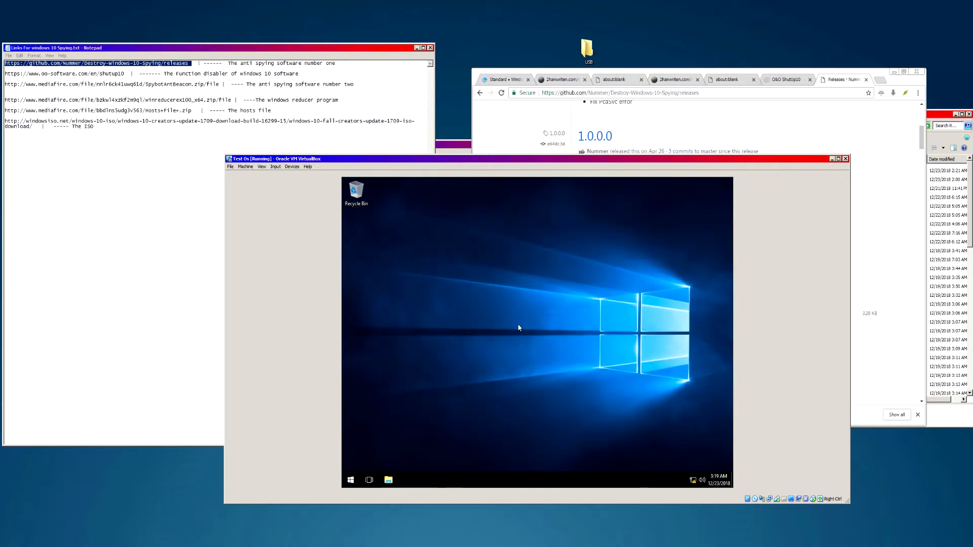
{"action": "left_click_drag", "start_coordinate": [377, 201], "coordinate": [639, 409]}
{"action": "left_click_drag", "start_coordinate": [392, 214], "coordinate": [660, 422]}
{"action": "left_click_drag", "start_coordinate": [444, 242], "coordinate": [514, 296]}
{"action": "left_click", "coordinate": [513, 134]}
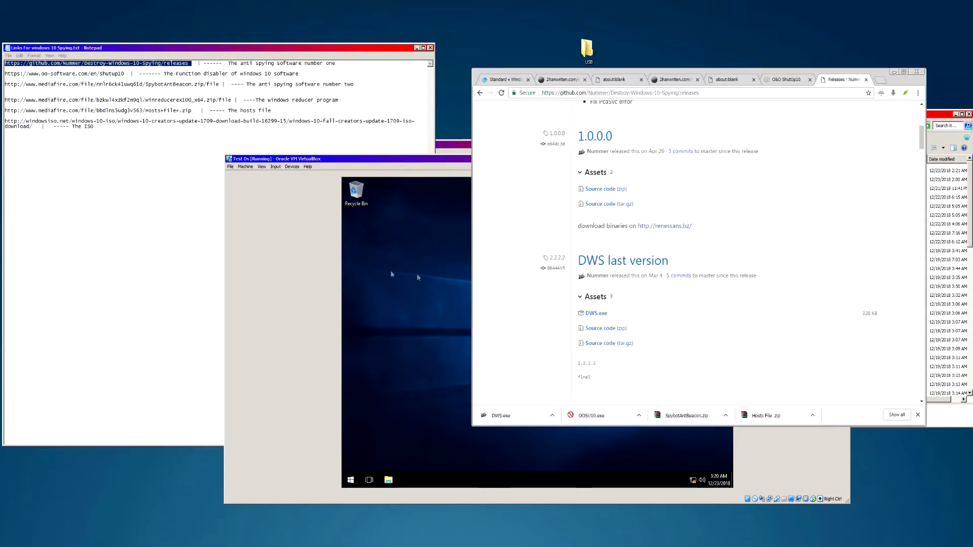
{"action": "left_click", "coordinate": [356, 191]}
{"action": "left_click_drag", "start_coordinate": [356, 192], "coordinate": [386, 195]}
- Go from guest Taskbar settings to the Accounts > Sign-in options page
{"action": "right_click", "coordinate": [447, 482]}
{"action": "left_click", "coordinate": [466, 476]}
{"action": "left_click", "coordinate": [405, 301]}
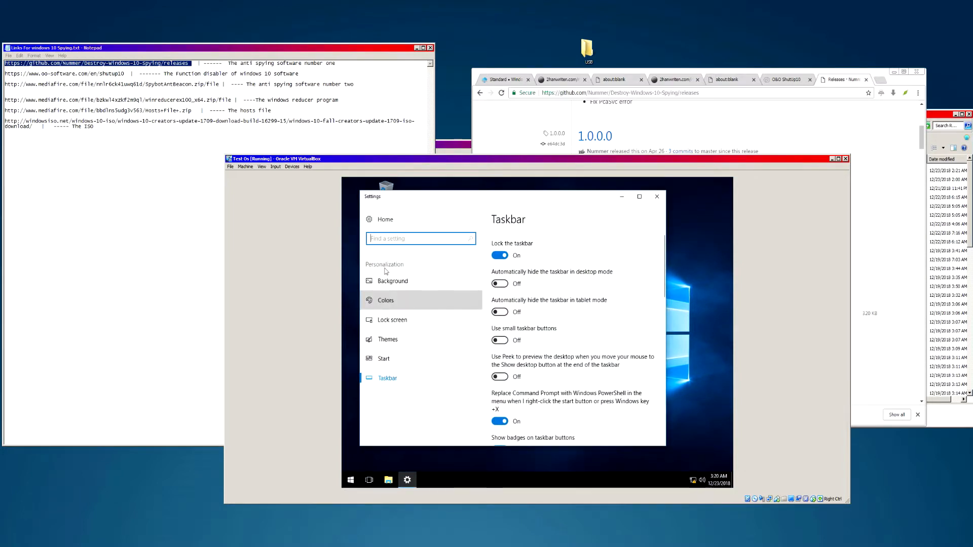
{"action": "left_click", "coordinate": [386, 219]}
{"action": "scroll", "coordinate": [480, 349], "scroll_direction": "down", "scroll_amount": 2}
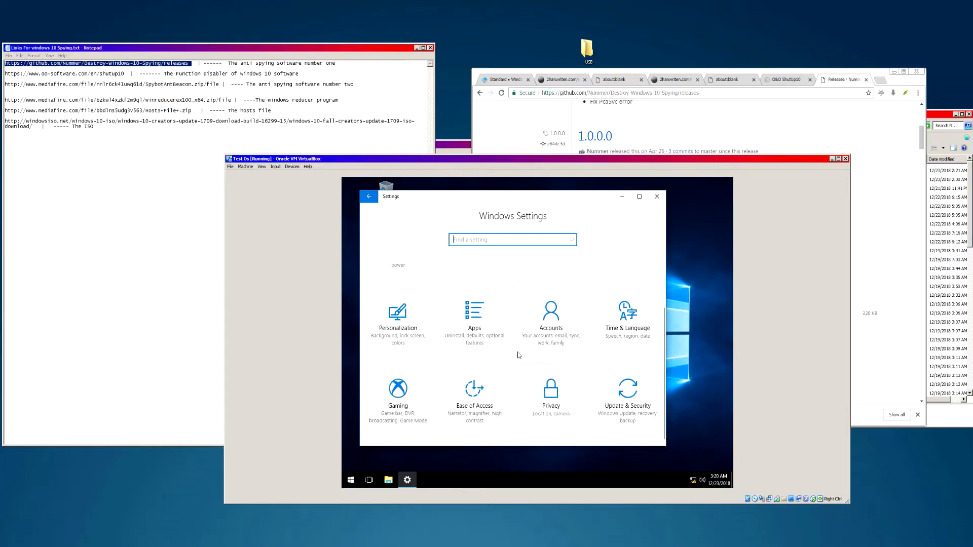
{"action": "left_click", "coordinate": [500, 334]}
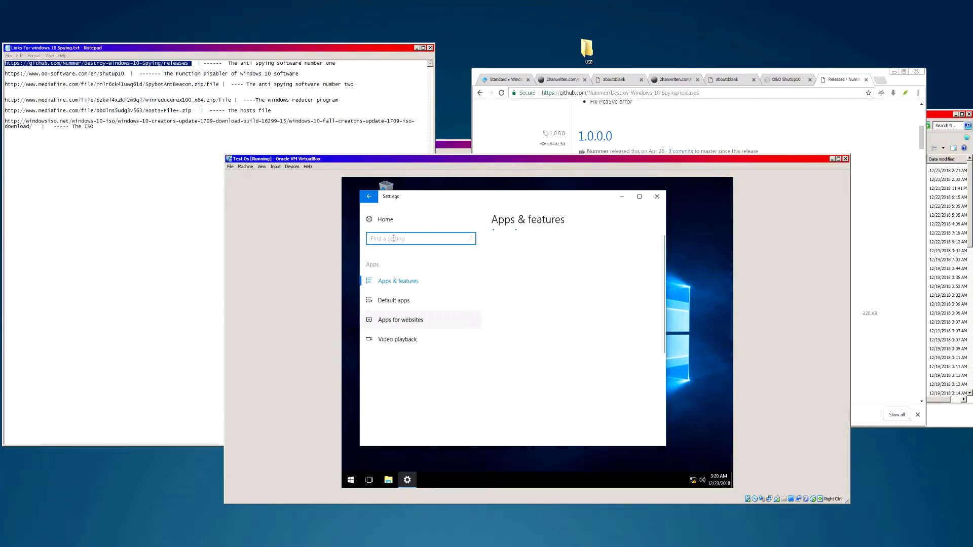
{"action": "left_click", "coordinate": [380, 218]}
{"action": "scroll", "coordinate": [441, 355], "scroll_direction": "down", "scroll_amount": 2}
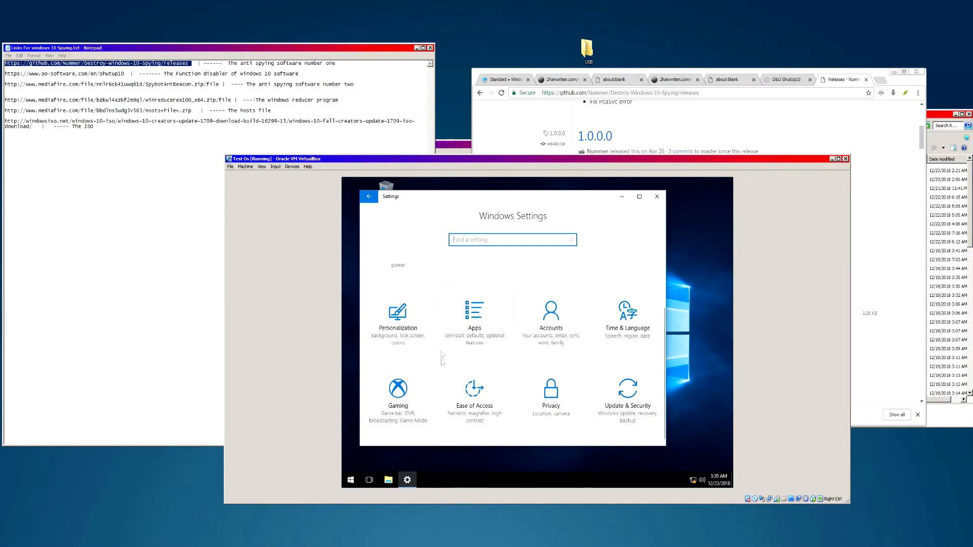
{"action": "left_click", "coordinate": [561, 321]}
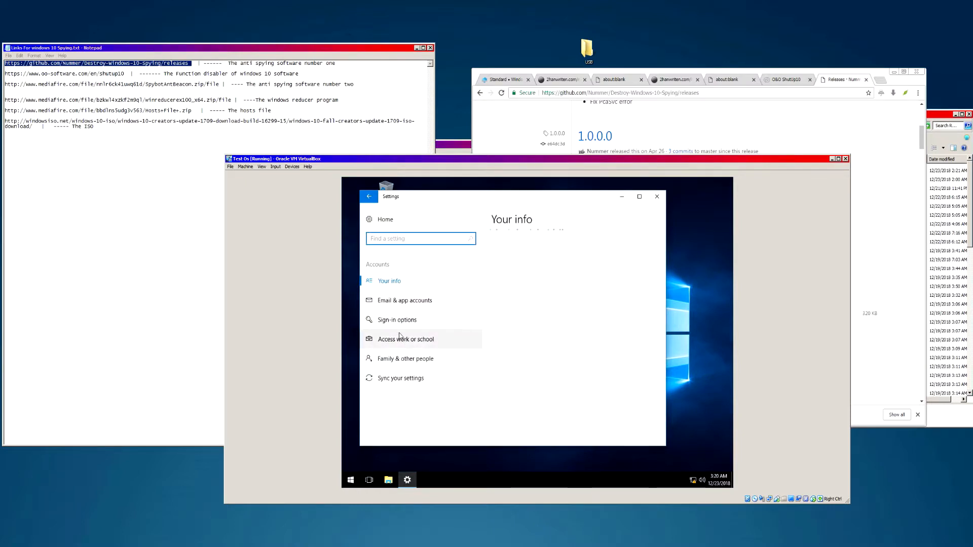
{"action": "left_click", "coordinate": [397, 325]}
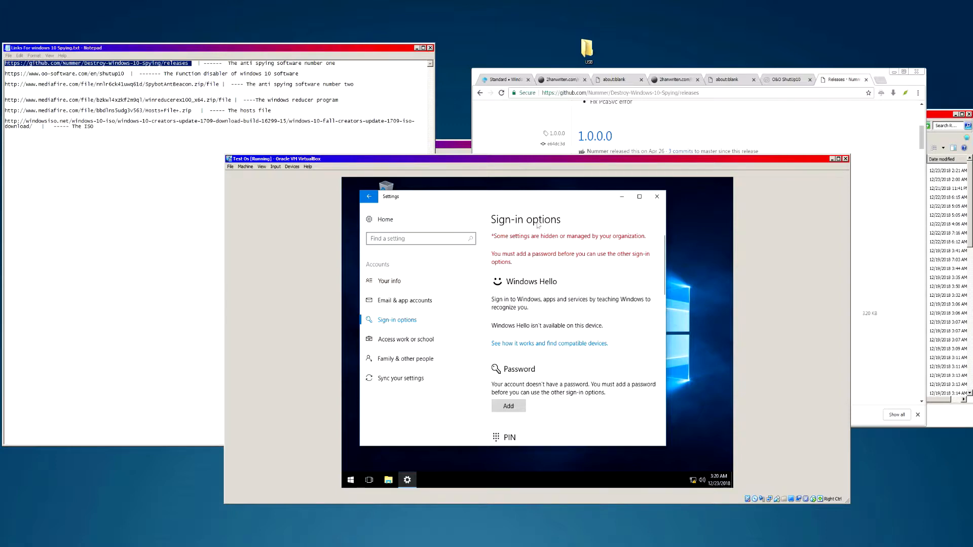
- Shift the Settings window aside and return the Recycle Bin to the top-left
{"action": "left_click_drag", "start_coordinate": [548, 204], "coordinate": [604, 206]}
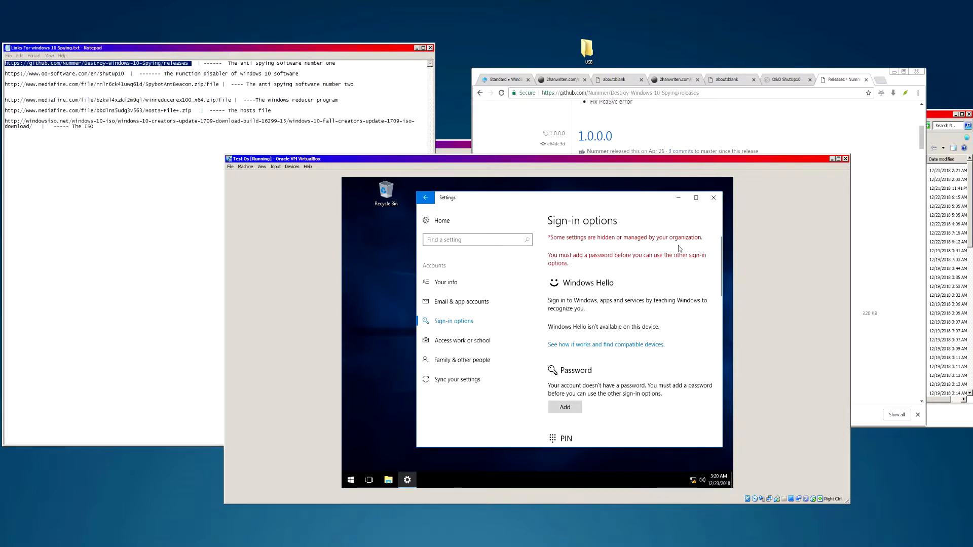
{"action": "scroll", "coordinate": [591, 311], "scroll_direction": "down", "scroll_amount": 10}
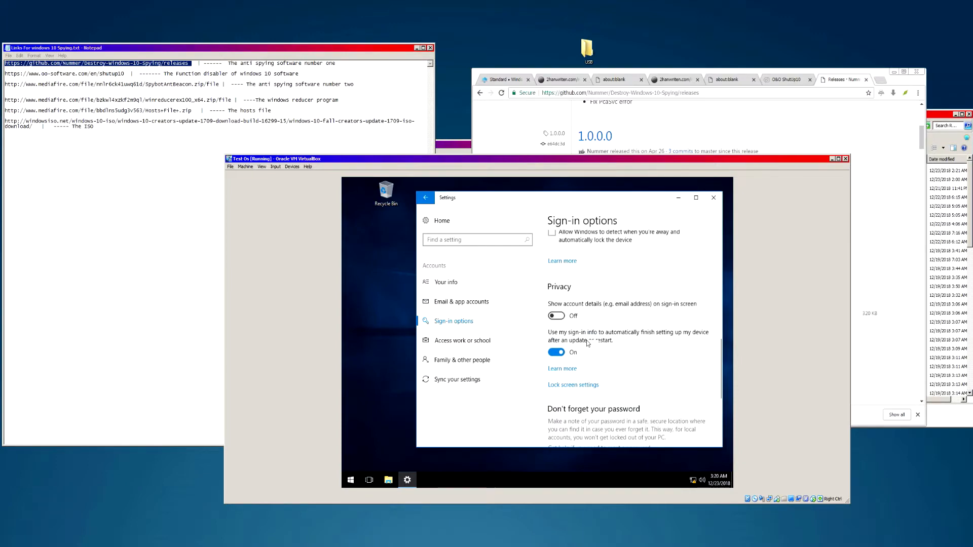
{"action": "scroll", "coordinate": [596, 345], "scroll_direction": "up", "scroll_amount": 10}
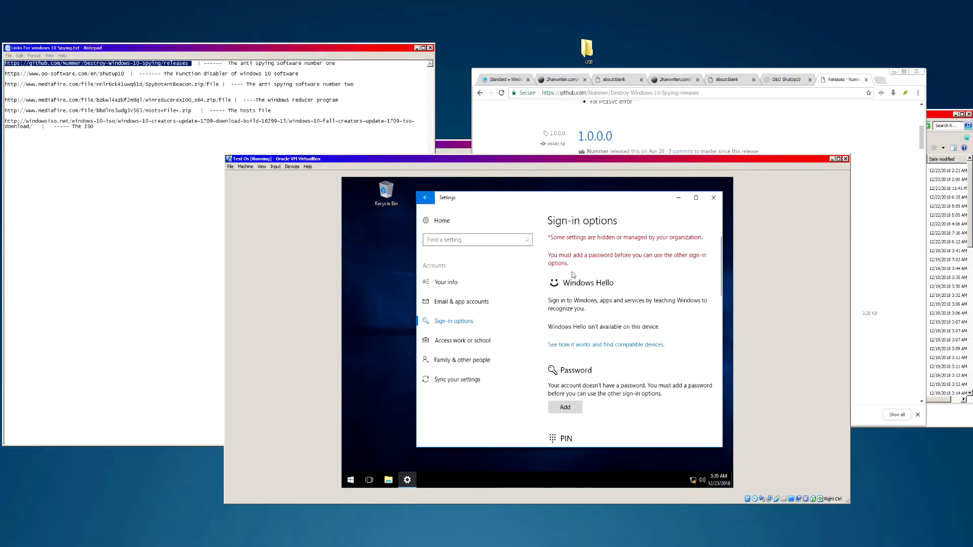
{"action": "left_click_drag", "start_coordinate": [580, 201], "coordinate": [485, 203]}
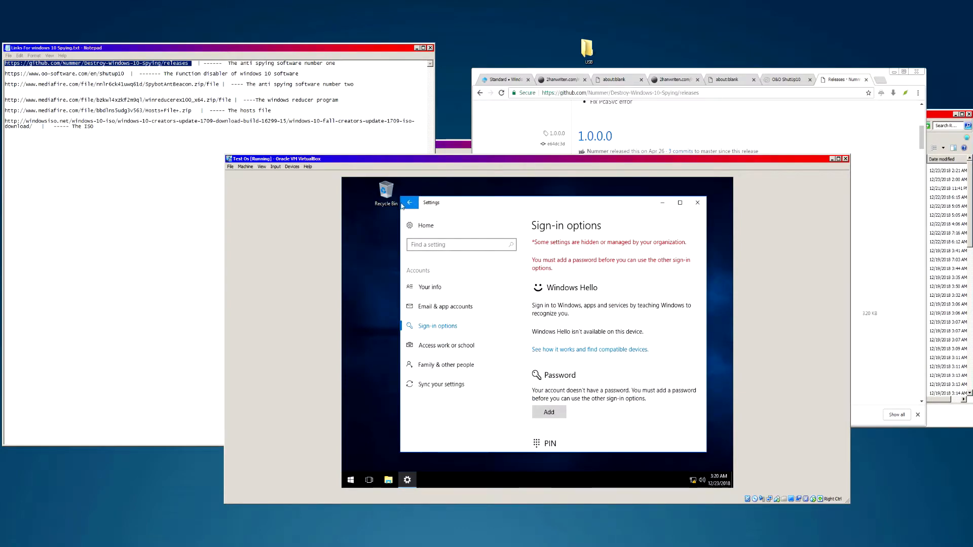
{"action": "left_click_drag", "start_coordinate": [387, 195], "coordinate": [358, 197]}
{"action": "mouse_move", "coordinate": [475, 208]}
{"action": "left_mouse_down"}
{"action": "mouse_move", "coordinate": [473, 226]}
{"action": "mouse_move", "coordinate": [480, 215]}
{"action": "left_mouse_up"}
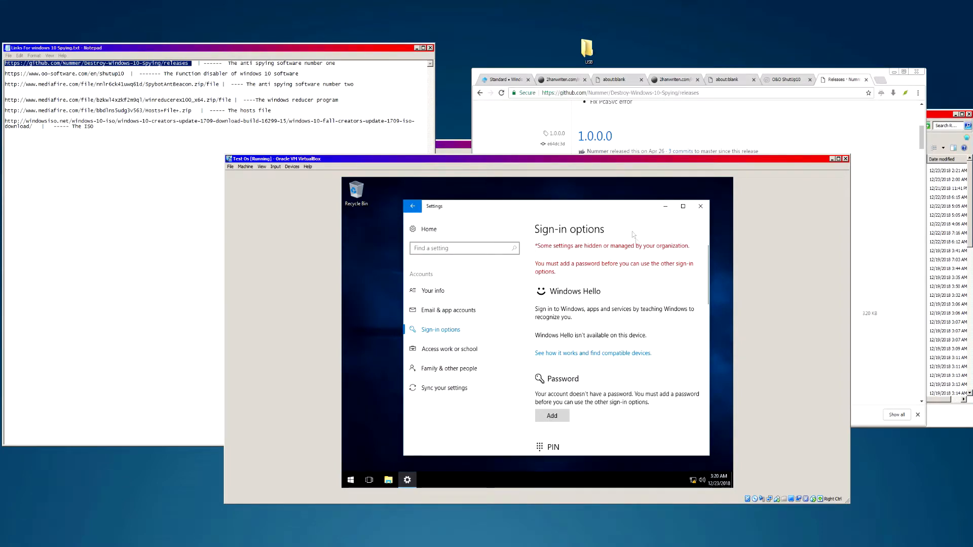
{"action": "mouse_move", "coordinate": [627, 207]}
{"action": "left_mouse_down"}
{"action": "mouse_move", "coordinate": [612, 230]}
{"action": "mouse_move", "coordinate": [615, 204]}
{"action": "left_mouse_up"}
{"action": "scroll", "coordinate": [576, 327], "scroll_direction": "down", "scroll_amount": 4}
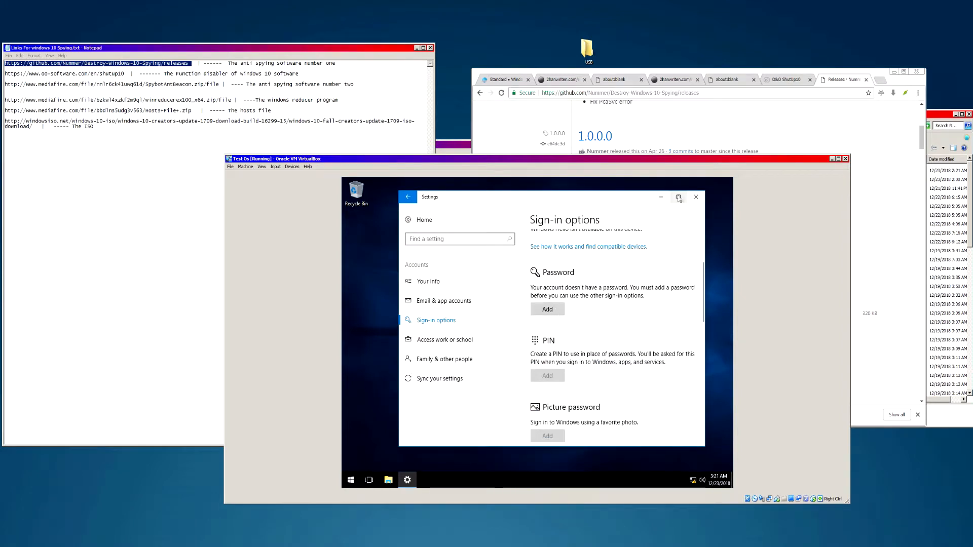
- Enter a new account password, confirm it, and fill in a password hint
{"action": "left_click", "coordinate": [546, 309]}
{"action": "type", "text": "******"}
{"action": "left_click", "coordinate": [511, 248]}
{"action": "type", "text": "****"}
{"action": "double_click", "coordinate": [510, 227]}
{"action": "key", "text": "BackSpace"}
{"action": "double_click", "coordinate": [503, 248]}
{"action": "key", "text": "BackSpace"}
{"action": "left_click", "coordinate": [503, 227]}
{"action": "type", "text": "***"}
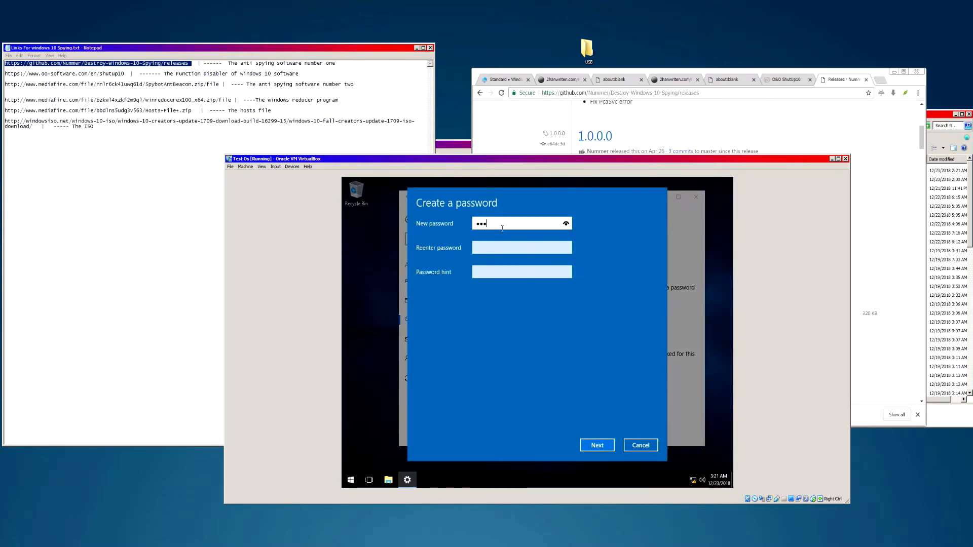
{"action": "key", "text": "Tab"}
{"action": "type", "text": "***"}
{"action": "key", "text": "Tab"}
{"action": "type", "text": "23"}
{"action": "key", "text": "BackSpace"}
{"action": "key", "text": "BackSpace"}
{"action": "type", "text": "123"}
- Complete the password wizard, then close the Settings window
{"action": "left_click", "coordinate": [597, 445]}
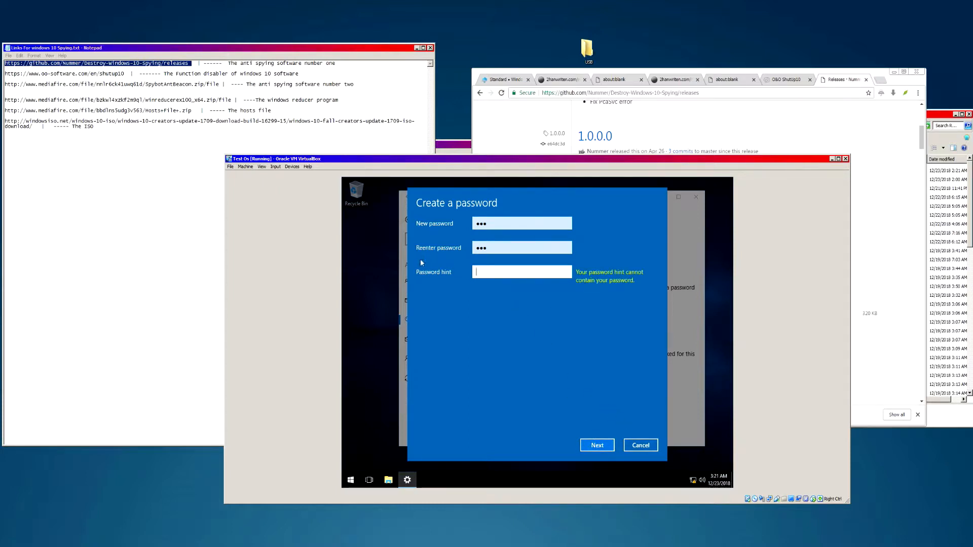
{"action": "type", "text": "45"}
{"action": "left_click", "coordinate": [597, 446]}
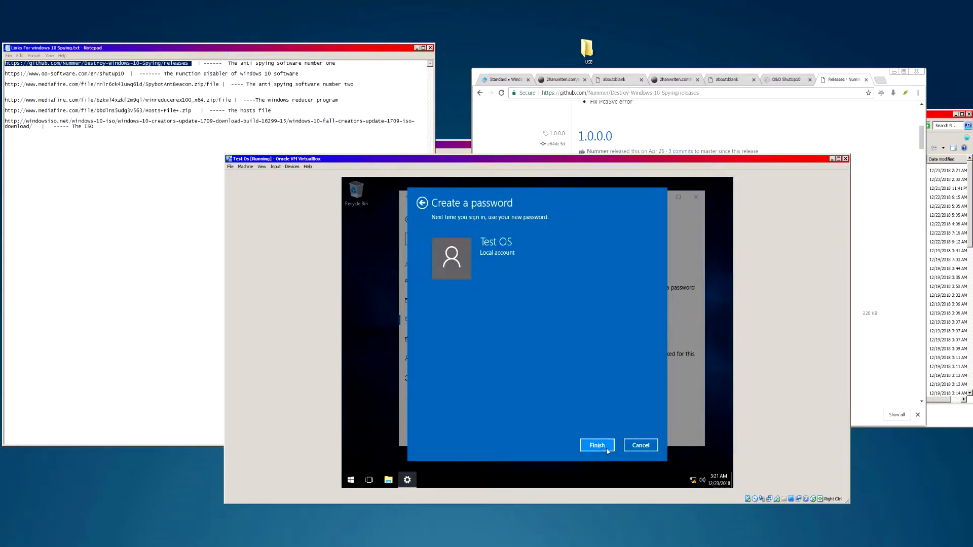
{"action": "left_click", "coordinate": [596, 445]}
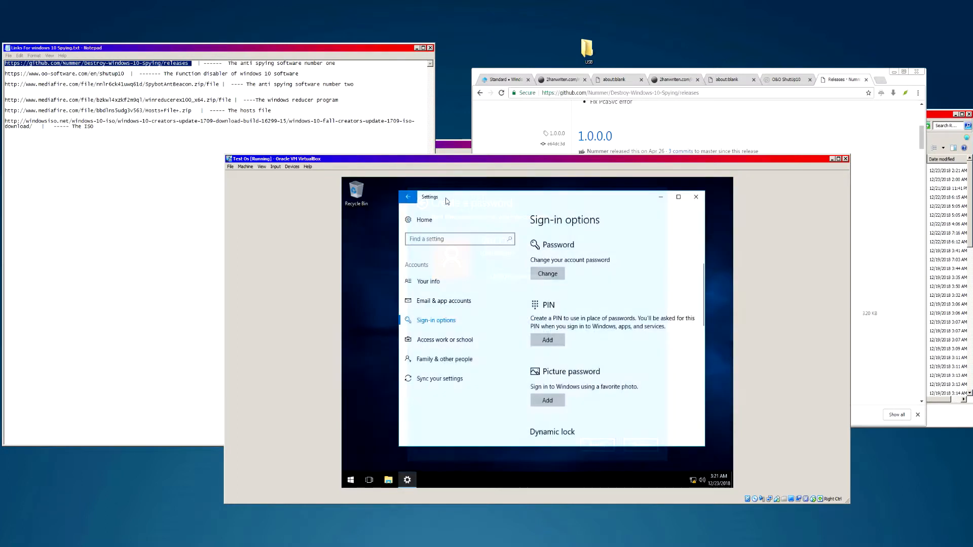
{"action": "scroll", "coordinate": [566, 343], "scroll_direction": "down", "scroll_amount": 5}
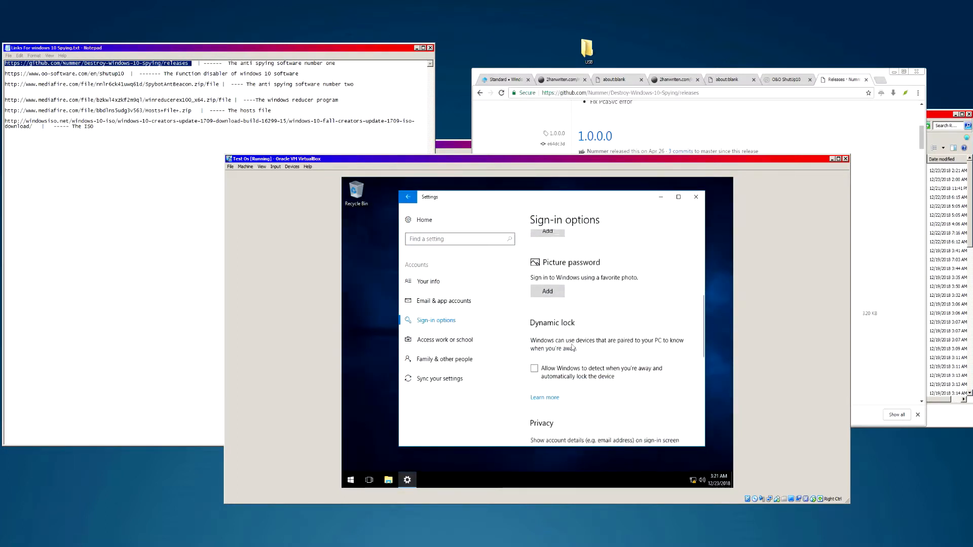
{"action": "scroll", "coordinate": [622, 289], "scroll_direction": "up", "scroll_amount": 5}
{"action": "scroll", "coordinate": [622, 289], "scroll_direction": "up", "scroll_amount": 3}
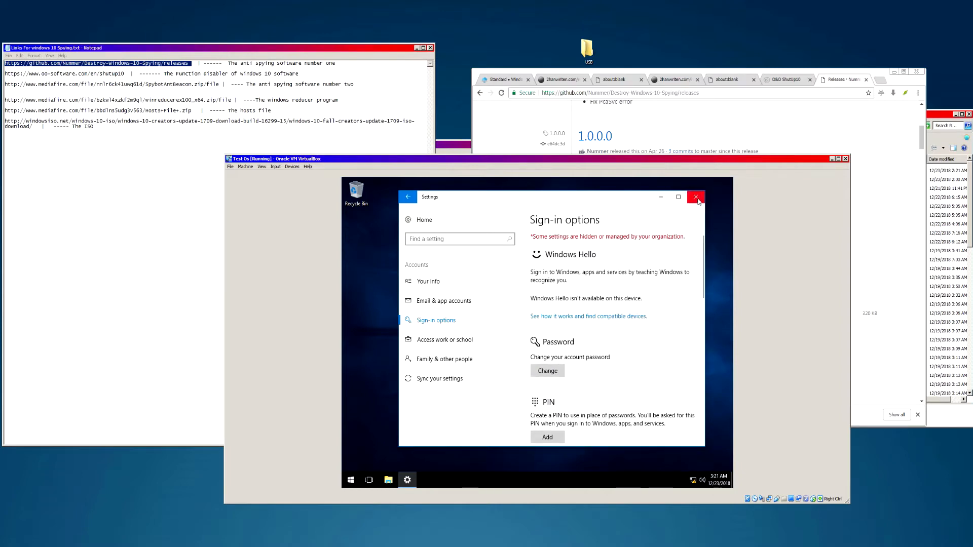
{"action": "left_click", "coordinate": [696, 197]}
- Reposition the VM window and the USB folder icon on the host desktop
{"action": "left_click_drag", "start_coordinate": [590, 159], "coordinate": [550, 168]}
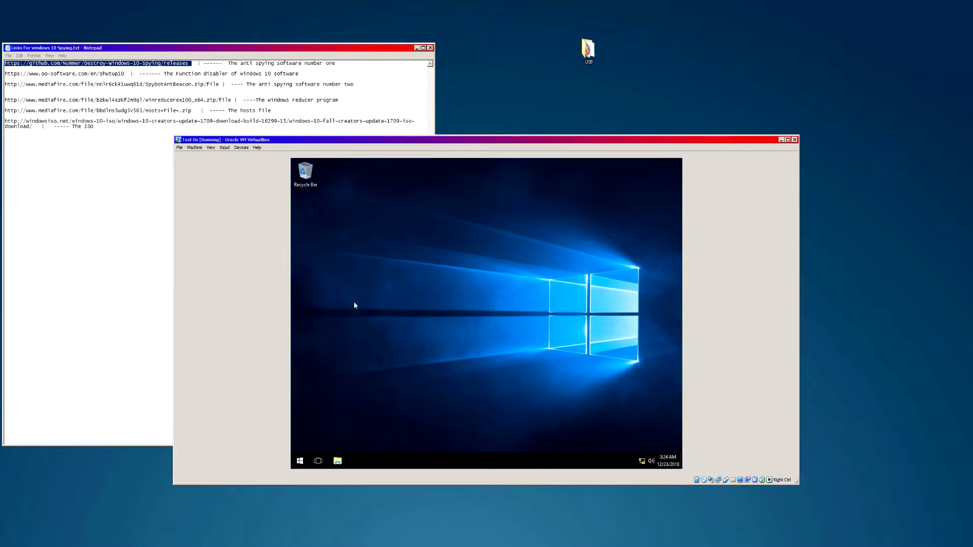
{"action": "left_click_drag", "start_coordinate": [583, 51], "coordinate": [654, 101]}
{"action": "left_click_drag", "start_coordinate": [601, 81], "coordinate": [635, 59]}
{"action": "left_click_drag", "start_coordinate": [593, 35], "coordinate": [716, 91]}
{"action": "mouse_move", "coordinate": [636, 56]}
{"action": "left_mouse_down"}
{"action": "mouse_move", "coordinate": [615, 96]}
{"action": "mouse_move", "coordinate": [598, 204]}
{"action": "mouse_move", "coordinate": [631, 47]}
{"action": "left_mouse_up"}
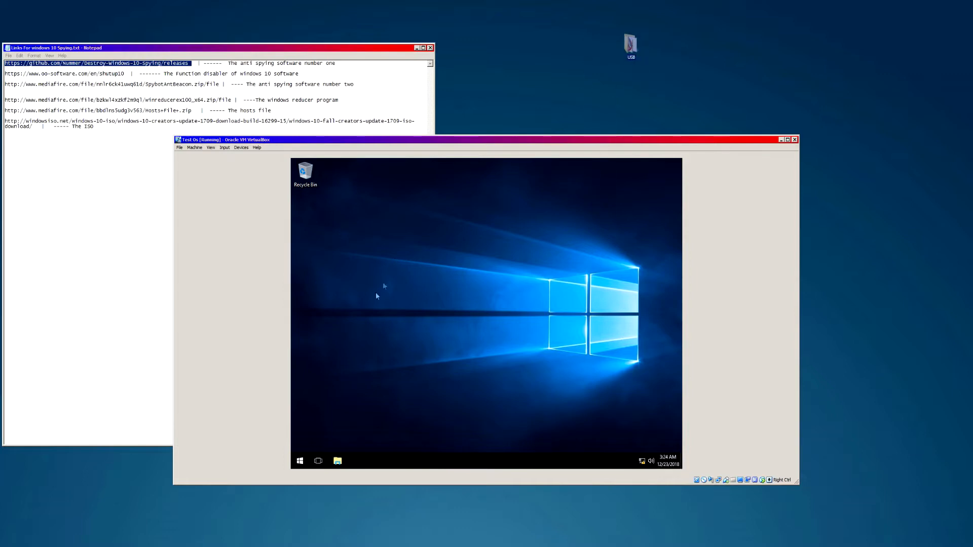
- Copy DWS from CD Drive (D:) to the guest desktop and launch it, approving UAC
{"action": "left_click", "coordinate": [340, 460]}
{"action": "left_click", "coordinate": [341, 461]}
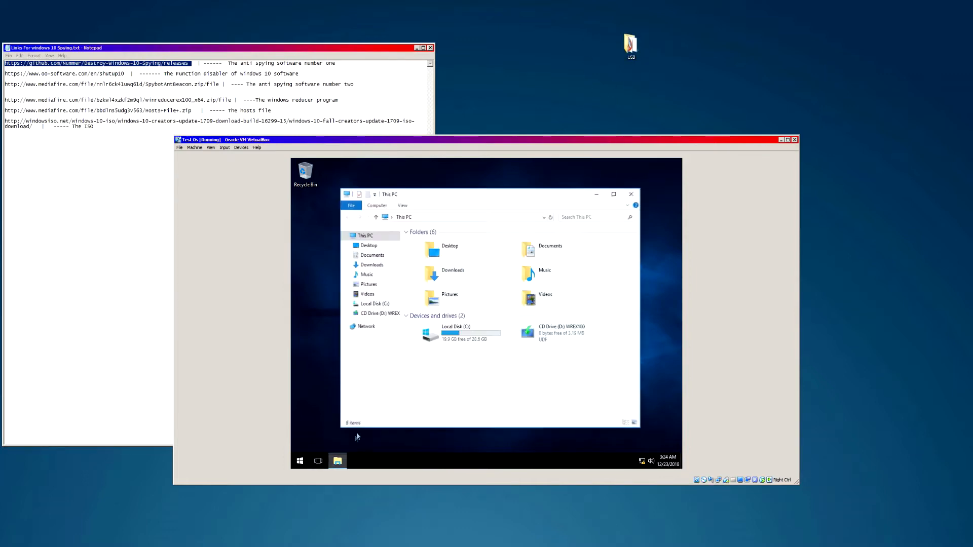
{"action": "double_click", "coordinate": [552, 330]}
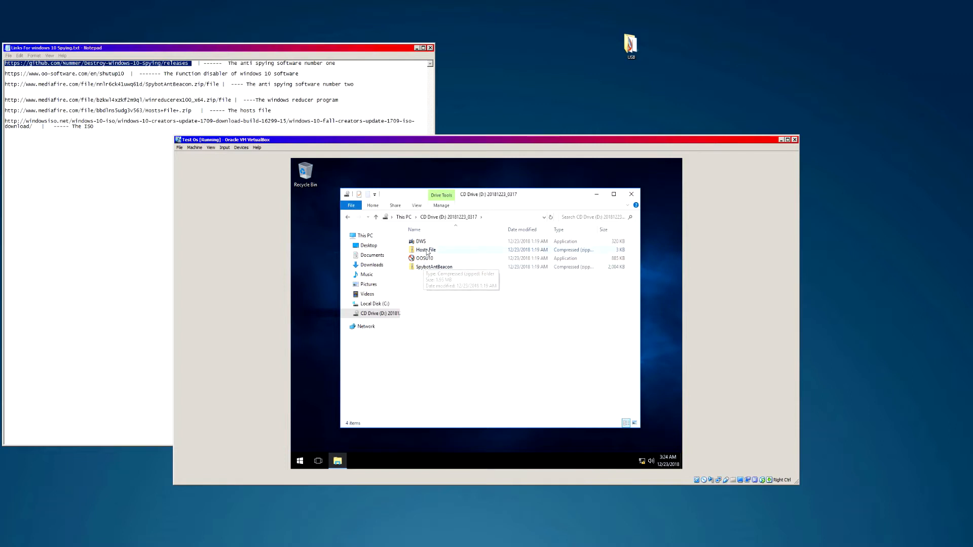
{"action": "left_click_drag", "start_coordinate": [423, 243], "coordinate": [378, 223]}
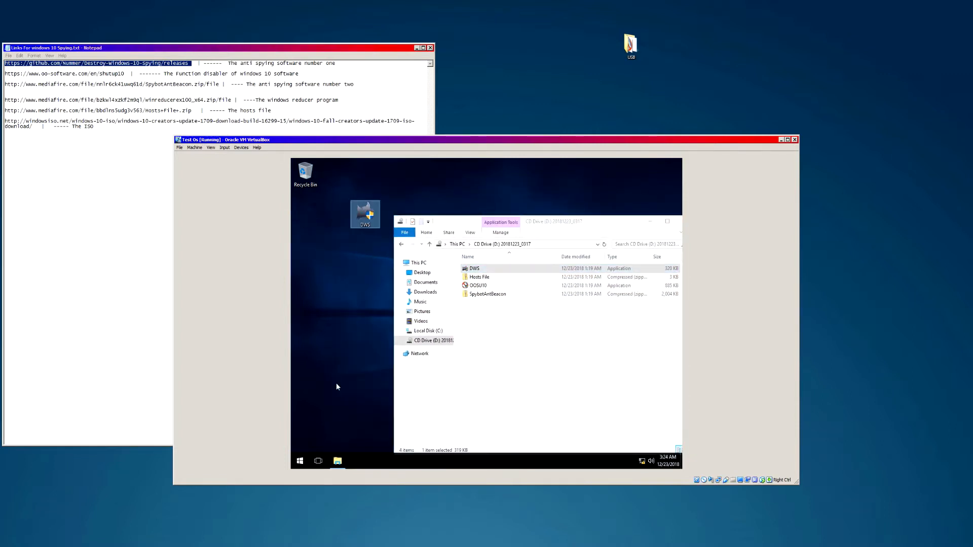
{"action": "double_click", "coordinate": [363, 215]}
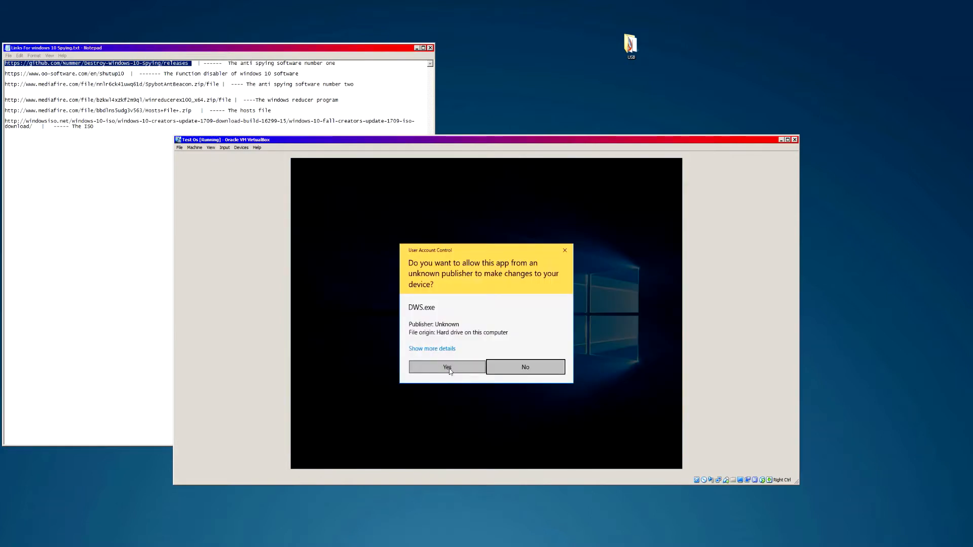
{"action": "left_click", "coordinate": [445, 374]}
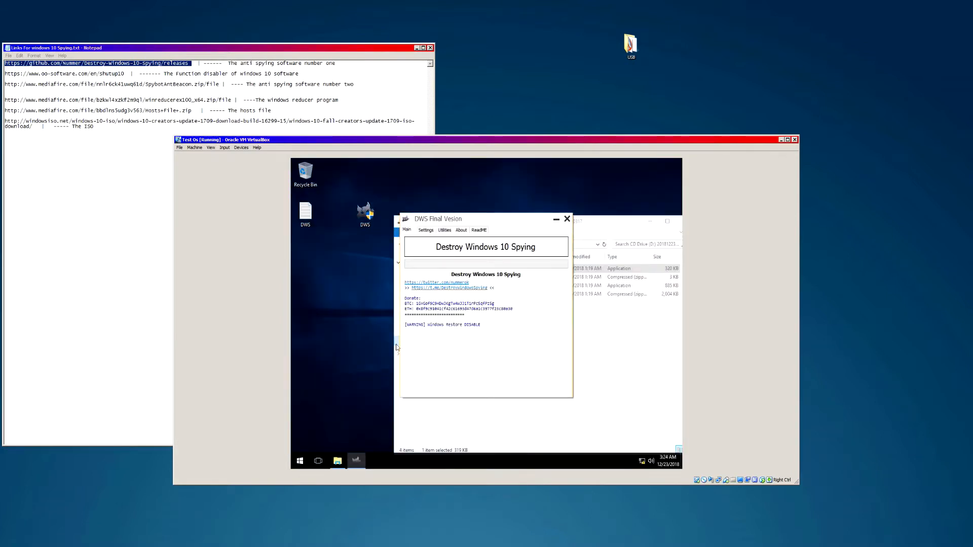
{"action": "left_click", "coordinate": [300, 463]}
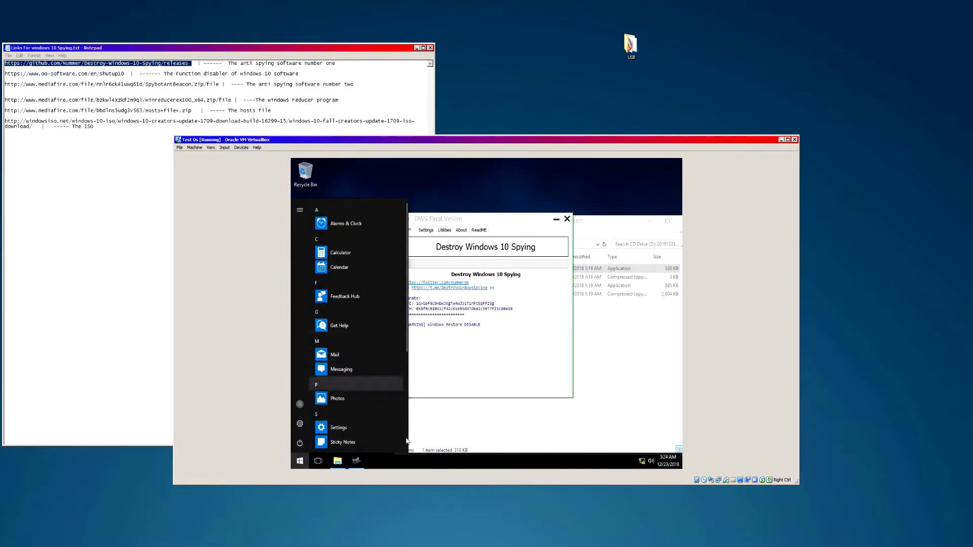
- Open the Privacy section of guest Windows Settings from the taskbar settings
{"action": "right_click", "coordinate": [431, 464]}
{"action": "left_click", "coordinate": [448, 454]}
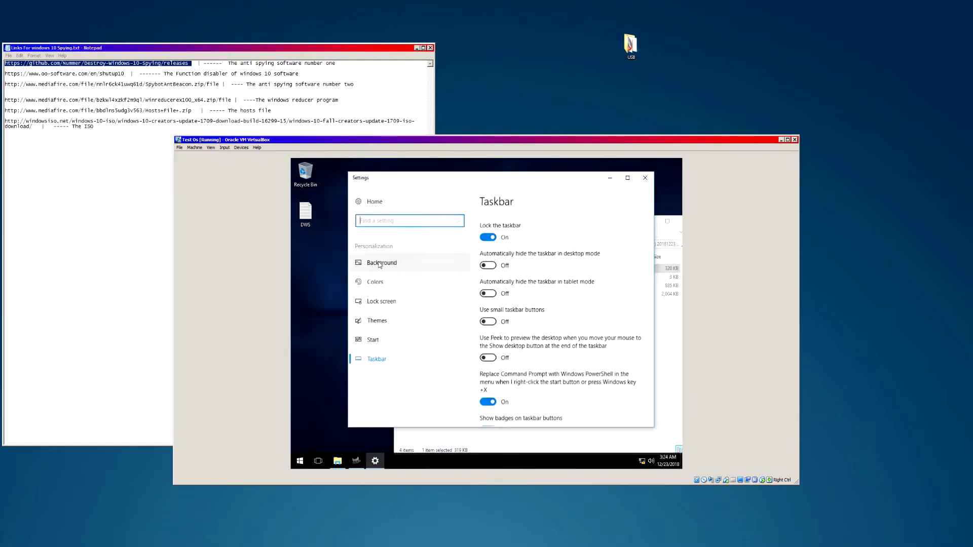
{"action": "left_click", "coordinate": [373, 202]}
{"action": "scroll", "coordinate": [568, 357], "scroll_direction": "down", "scroll_amount": 2}
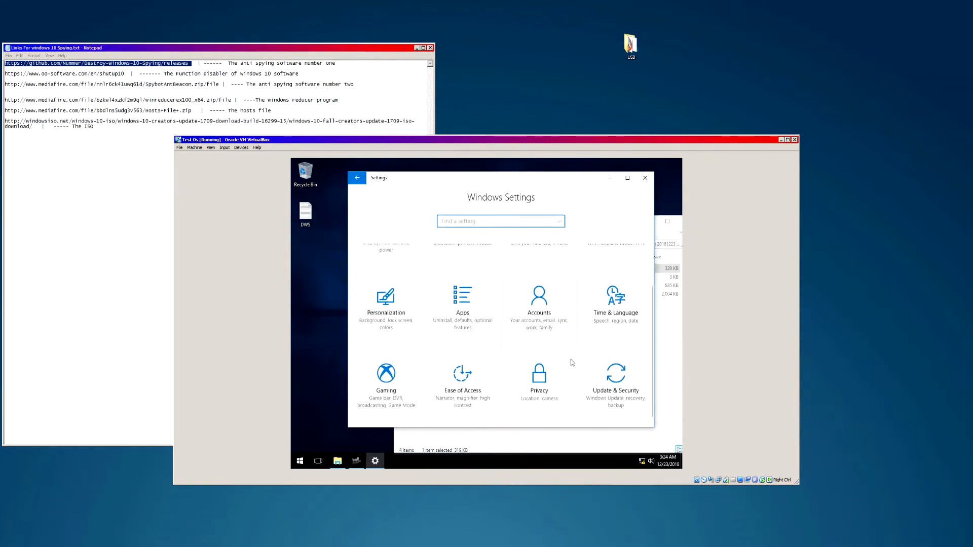
{"action": "left_click", "coordinate": [519, 378]}
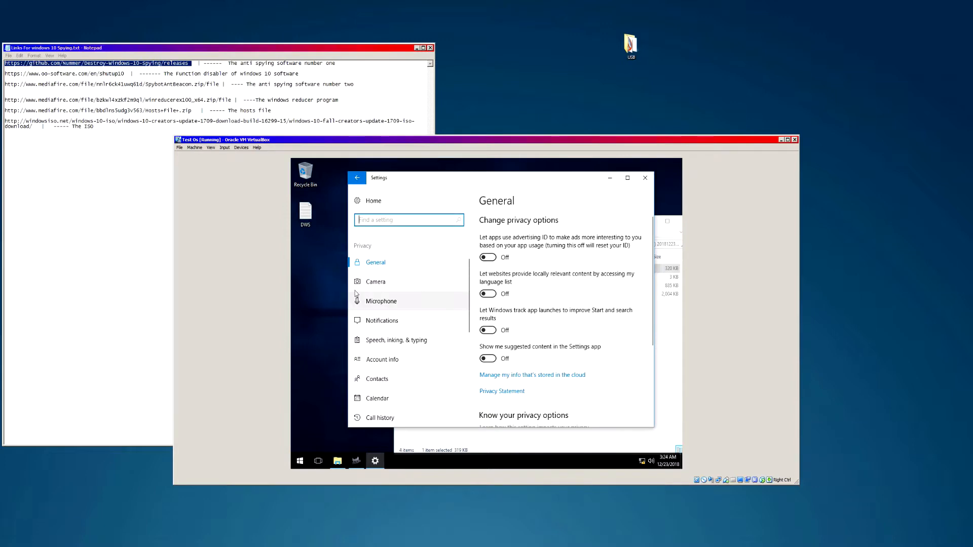
- Browse the Camera, Microphone, Notifications, Speech, Account info, Contacts, Calendar, Call history and Email privacy pages
{"action": "left_click", "coordinate": [389, 282]}
{"action": "left_click", "coordinate": [388, 304]}
{"action": "scroll", "coordinate": [388, 309], "scroll_direction": "down", "scroll_amount": 1}
{"action": "left_click", "coordinate": [387, 295]}
{"action": "left_click", "coordinate": [390, 315]}
{"action": "left_click", "coordinate": [393, 333]}
{"action": "left_click", "coordinate": [394, 351]}
{"action": "scroll", "coordinate": [521, 298], "scroll_direction": "down", "scroll_amount": 3}
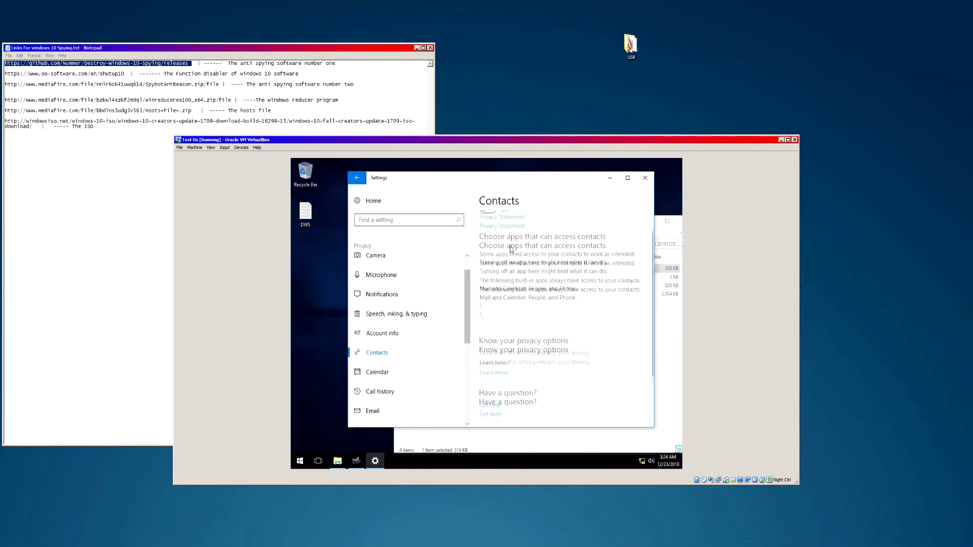
{"action": "scroll", "coordinate": [521, 298], "scroll_direction": "up", "scroll_amount": 3}
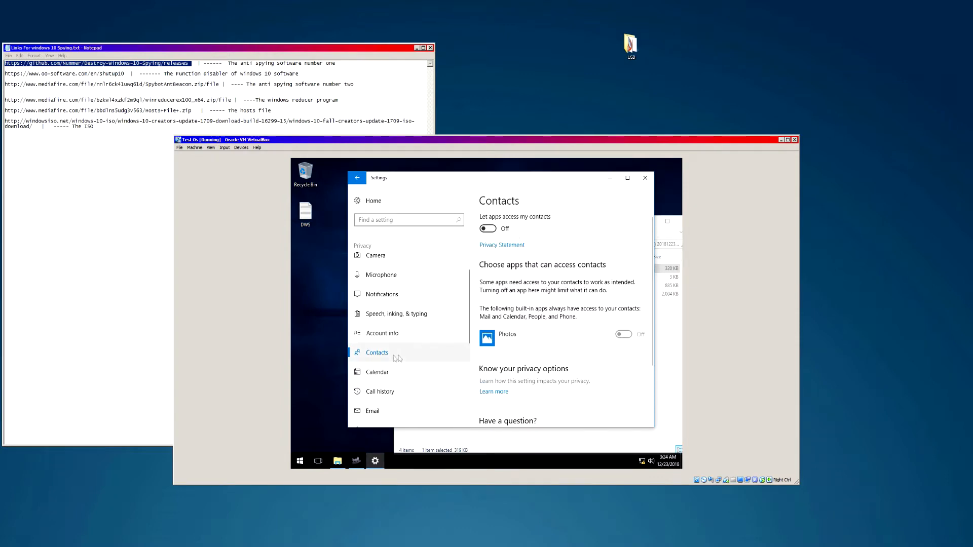
{"action": "left_click", "coordinate": [380, 372]}
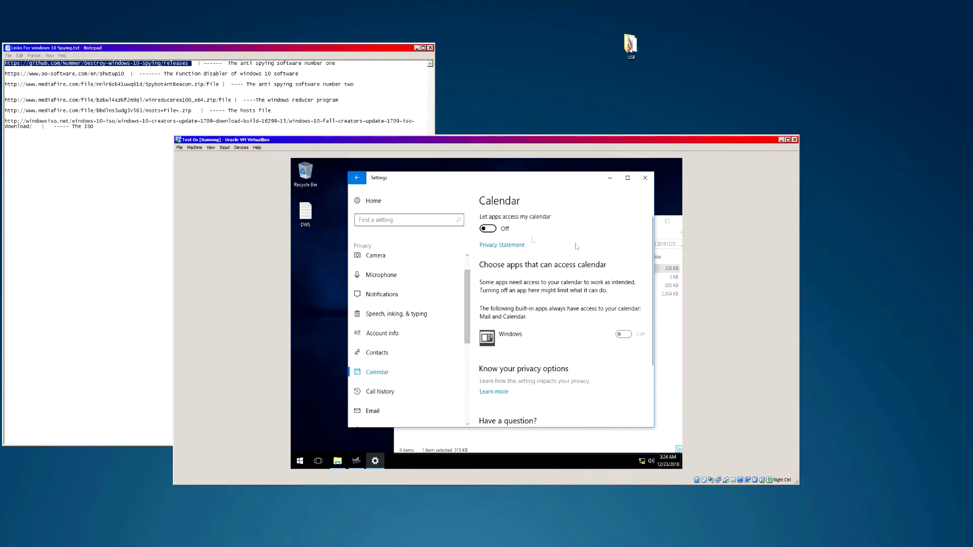
{"action": "scroll", "coordinate": [572, 249], "scroll_direction": "down", "scroll_amount": 3}
{"action": "left_click", "coordinate": [401, 390]}
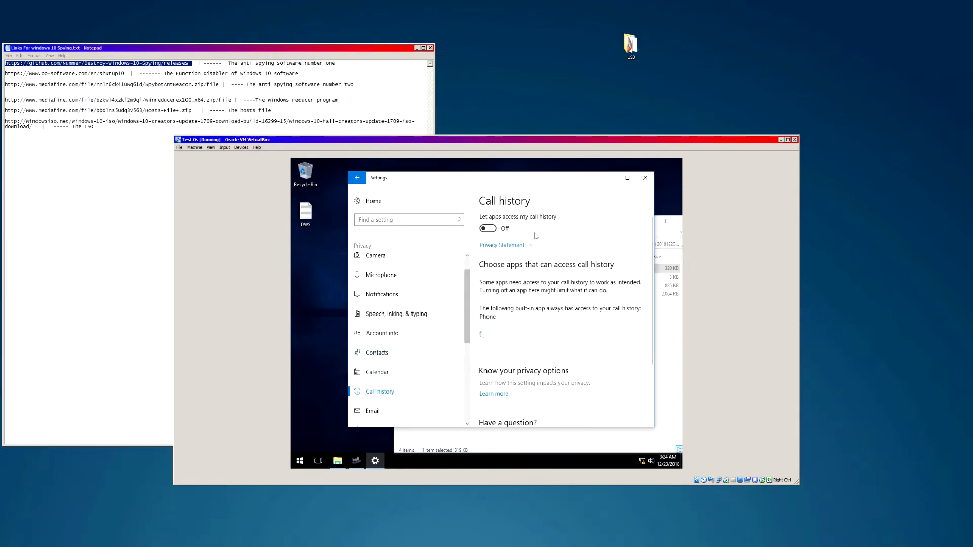
{"action": "scroll", "coordinate": [536, 236], "scroll_direction": "down", "scroll_amount": 3}
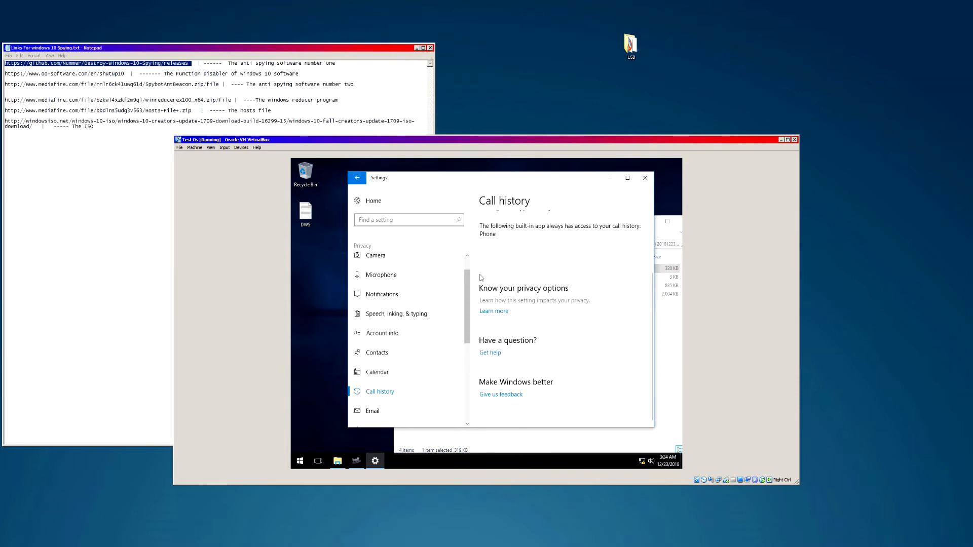
{"action": "left_click", "coordinate": [371, 412]}
{"action": "scroll", "coordinate": [524, 285], "scroll_direction": "down", "scroll_amount": 3}
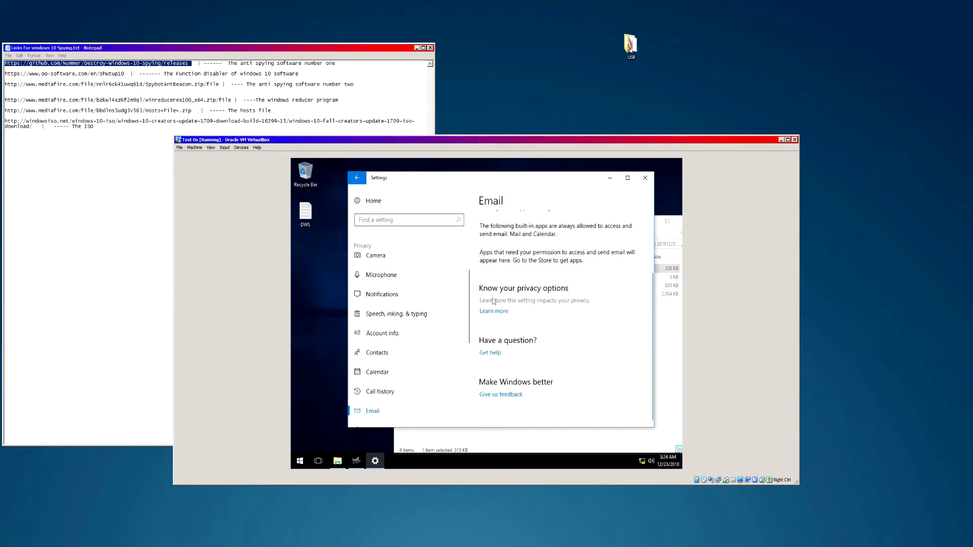
{"action": "left_click", "coordinate": [379, 372]}
{"action": "left_click", "coordinate": [385, 329]}
{"action": "left_click", "coordinate": [388, 313]}
{"action": "left_click", "coordinate": [391, 294]}
{"action": "left_click", "coordinate": [393, 274]}
{"action": "left_click", "coordinate": [385, 256]}
- Revisit privacy pages from General through Tasks, Messaging and Radios, ending on Microphone
{"action": "scroll", "coordinate": [412, 308], "scroll_direction": "up", "scroll_amount": 1}
{"action": "left_click", "coordinate": [378, 262]}
{"action": "left_click", "coordinate": [380, 283]}
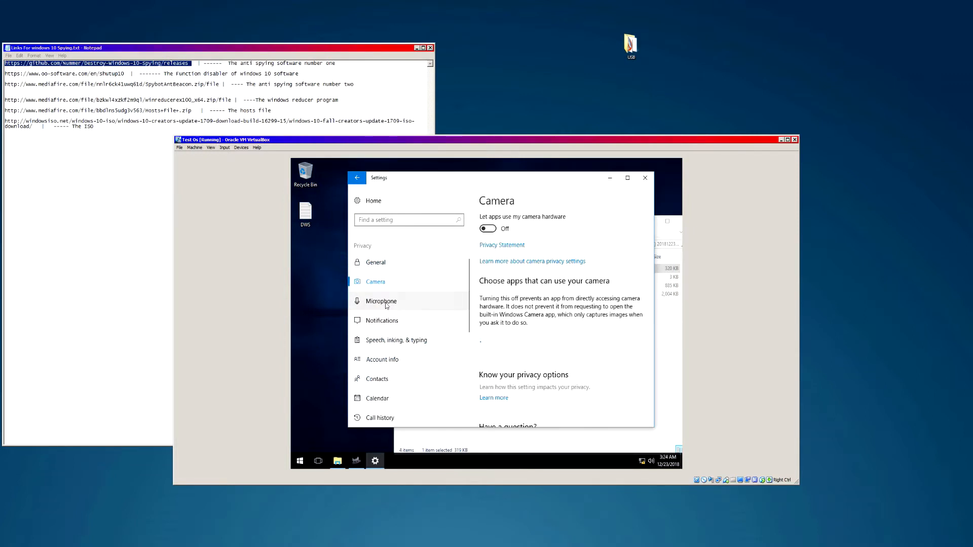
{"action": "left_click", "coordinate": [387, 303]}
{"action": "left_click", "coordinate": [388, 320]}
{"action": "left_click", "coordinate": [390, 340]}
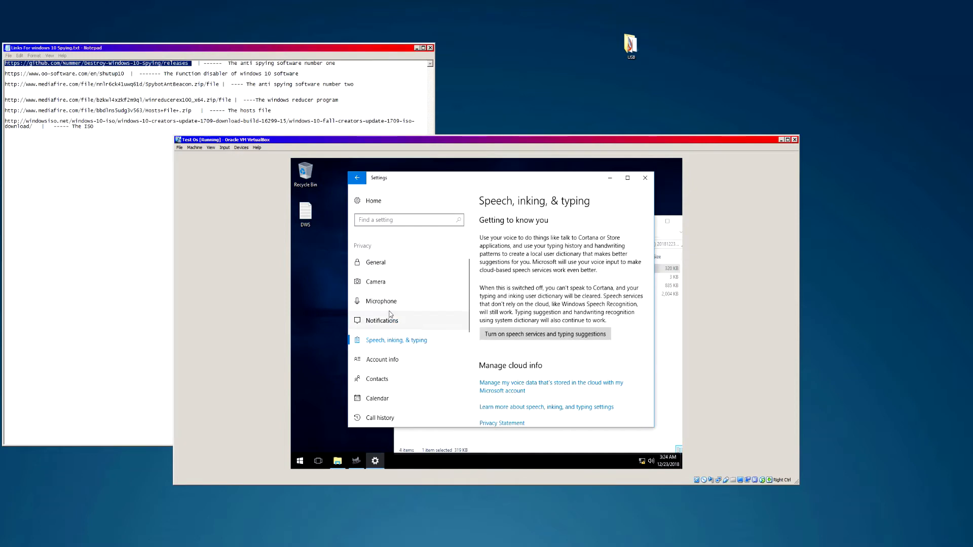
{"action": "left_click", "coordinate": [387, 302]}
{"action": "left_click", "coordinate": [388, 321]}
{"action": "left_click", "coordinate": [390, 340]}
{"action": "left_click", "coordinate": [385, 360]}
{"action": "left_click", "coordinate": [380, 398]}
{"action": "scroll", "coordinate": [385, 355], "scroll_direction": "down", "scroll_amount": 3}
{"action": "left_click", "coordinate": [379, 263]}
{"action": "left_click", "coordinate": [375, 301]}
{"action": "left_click", "coordinate": [374, 282]}
{"action": "left_click", "coordinate": [380, 321]}
{"action": "left_click", "coordinate": [378, 340]}
{"action": "scroll", "coordinate": [385, 367], "scroll_direction": "up", "scroll_amount": 5}
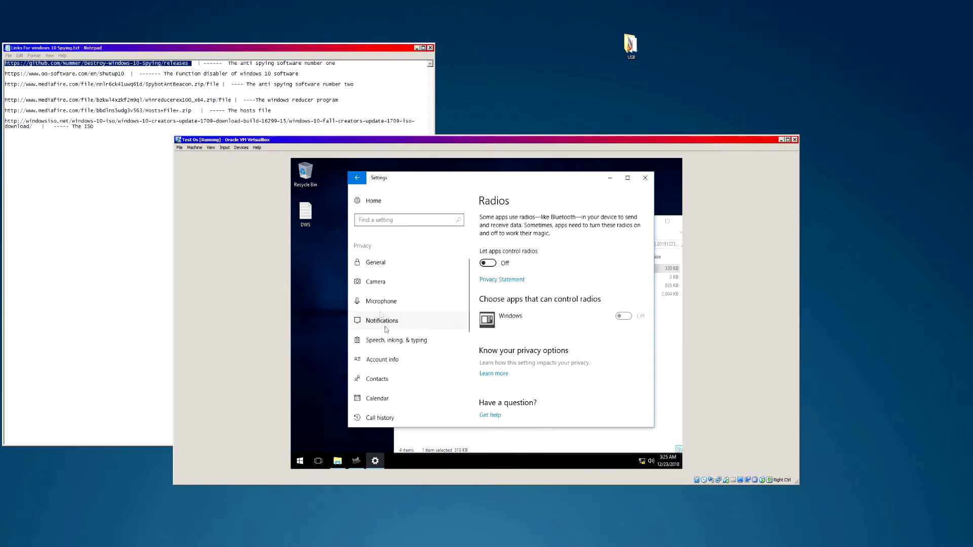
{"action": "left_click", "coordinate": [381, 301]}
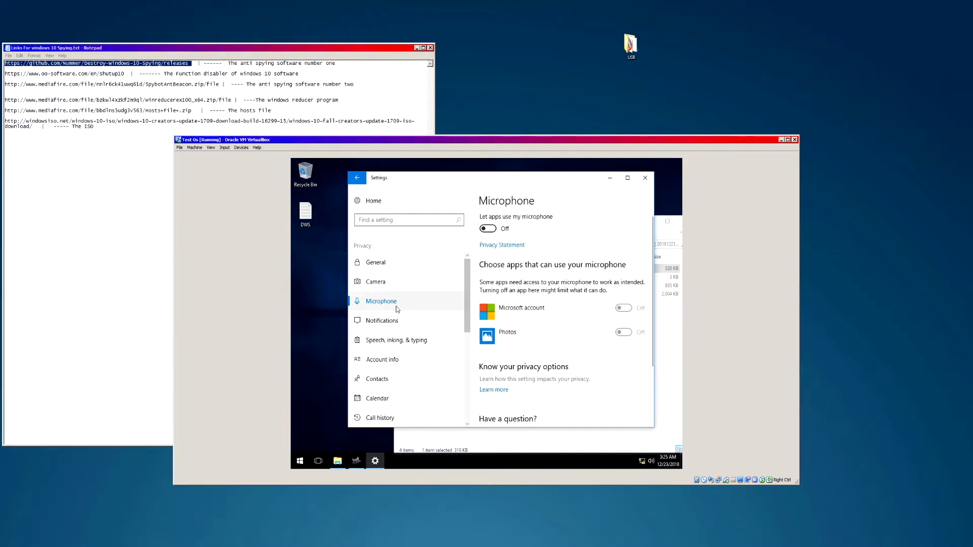
{"action": "scroll", "coordinate": [441, 314], "scroll_direction": "down", "scroll_amount": 5}
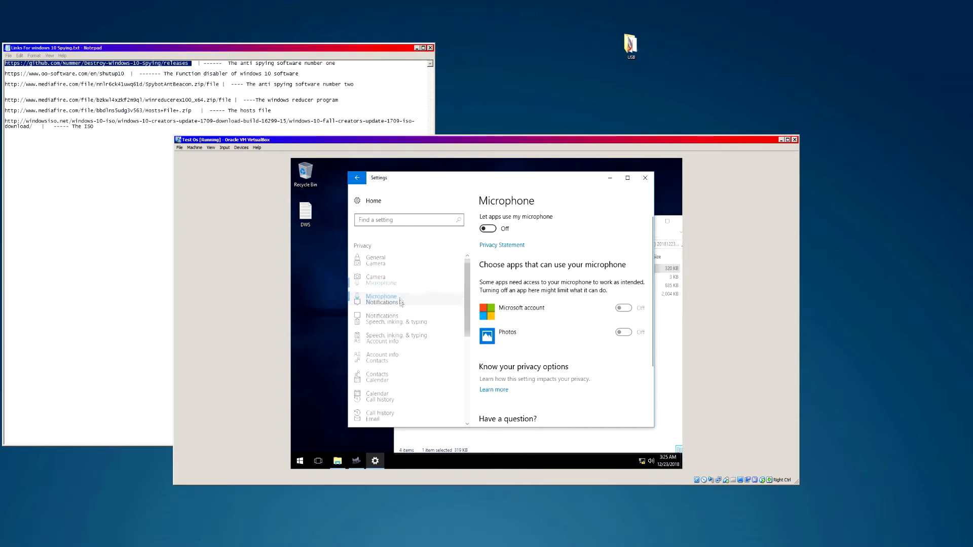
{"action": "scroll", "coordinate": [427, 343], "scroll_direction": "up", "scroll_amount": 4}
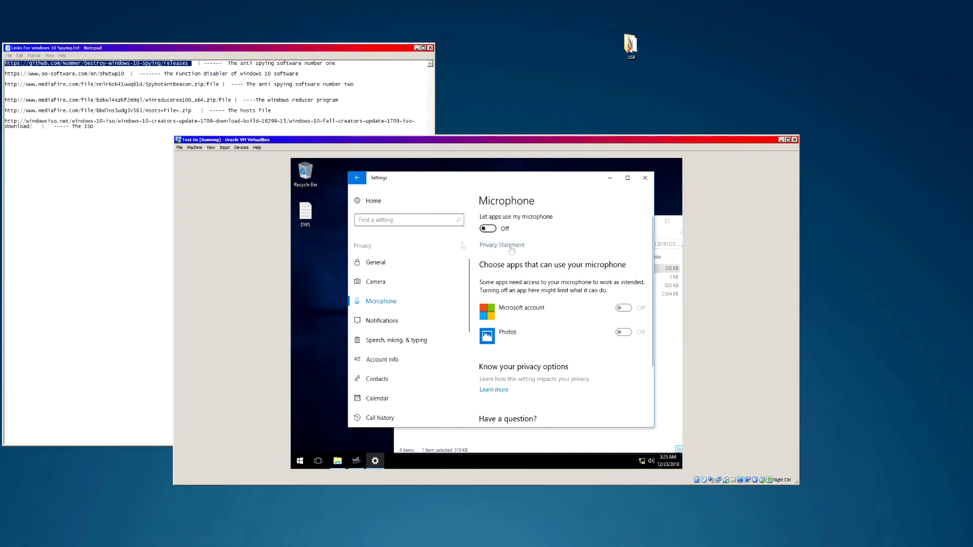
{"action": "left_click_drag", "start_coordinate": [492, 181], "coordinate": [460, 214]}
- Turn on DWS professional mode, keeping the metro apps and Windows Defender untouched
{"action": "left_click", "coordinate": [613, 210]}
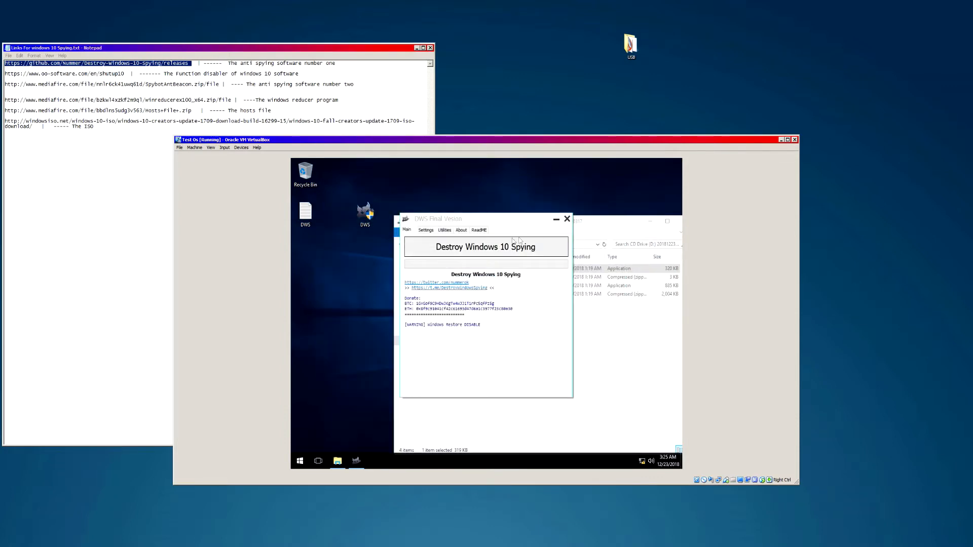
{"action": "left_click", "coordinate": [425, 230]}
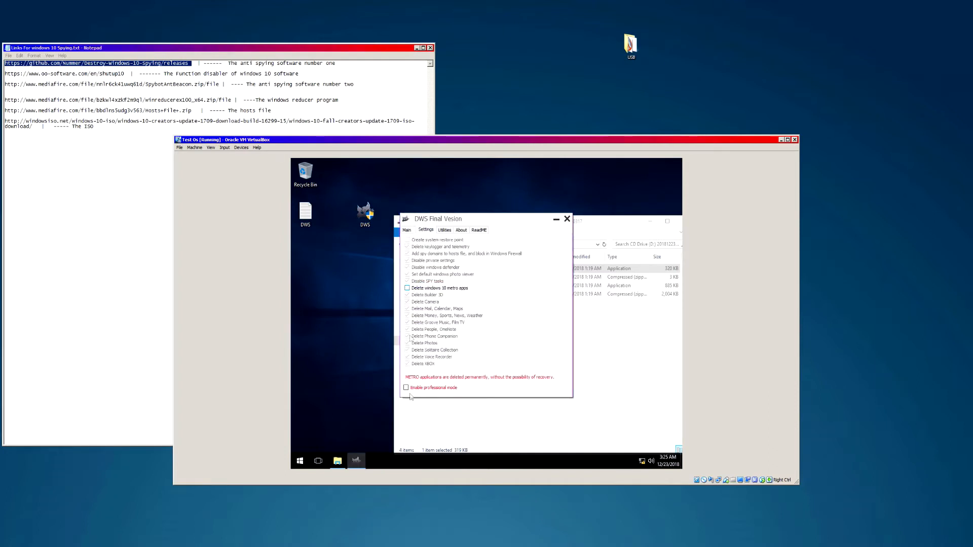
{"action": "left_click_drag", "start_coordinate": [433, 223], "coordinate": [431, 222]}
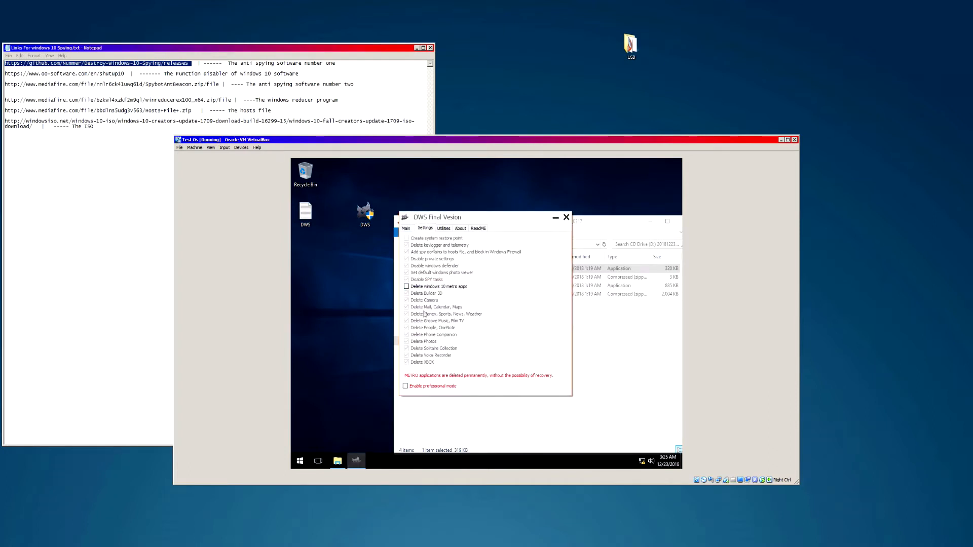
{"action": "left_click", "coordinate": [406, 386]}
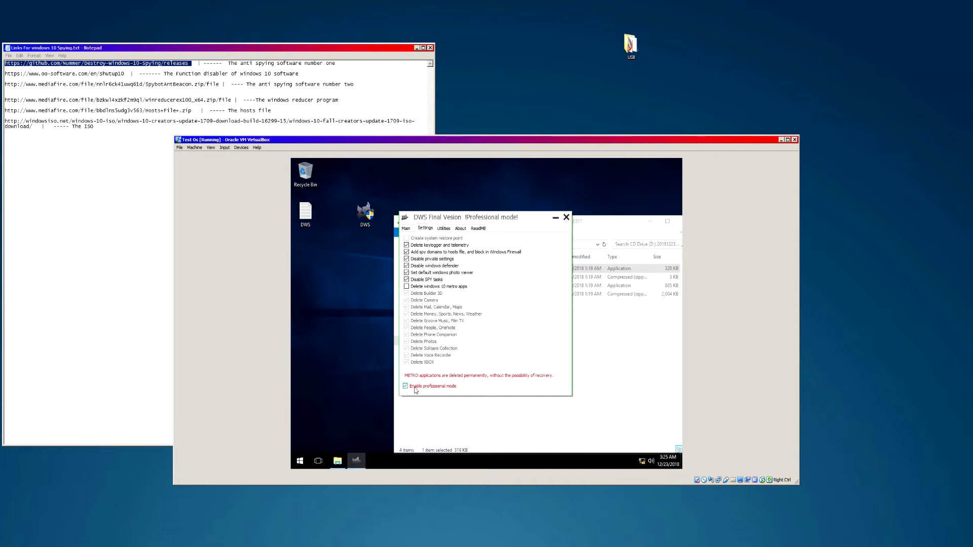
{"action": "left_click", "coordinate": [406, 287]}
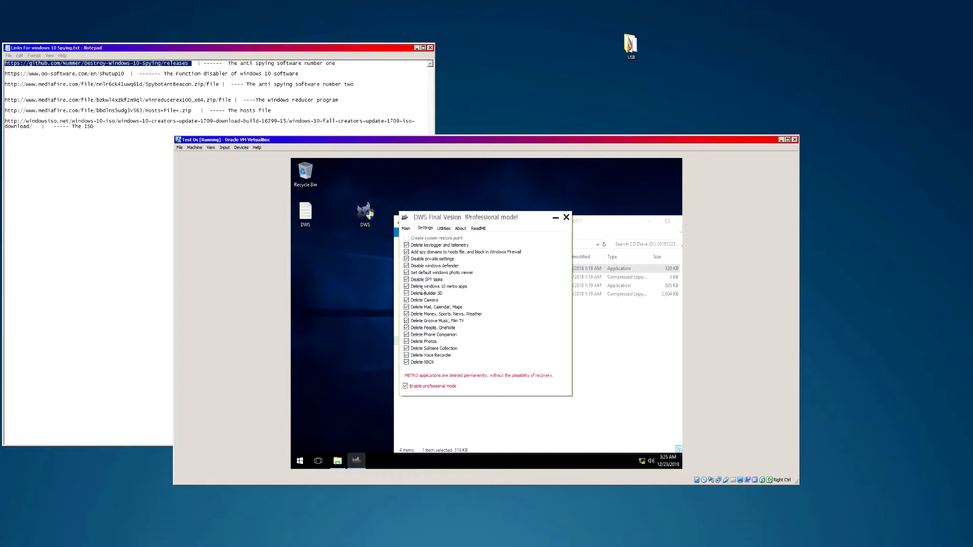
{"action": "left_click", "coordinate": [419, 288]}
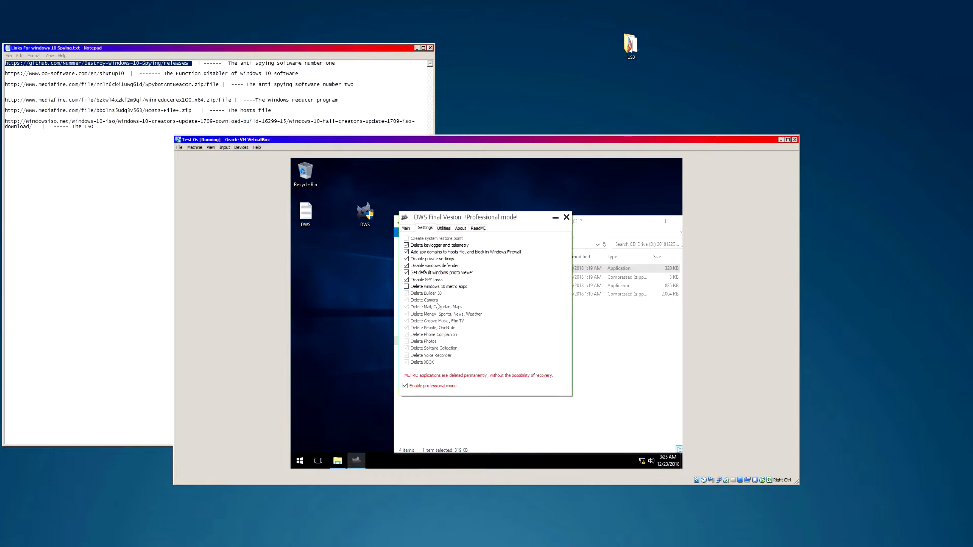
{"action": "left_click", "coordinate": [421, 268]}
- Look over the DWS utilities and hide the CD Drive window so DWS sits centred
{"action": "left_click", "coordinate": [445, 229]}
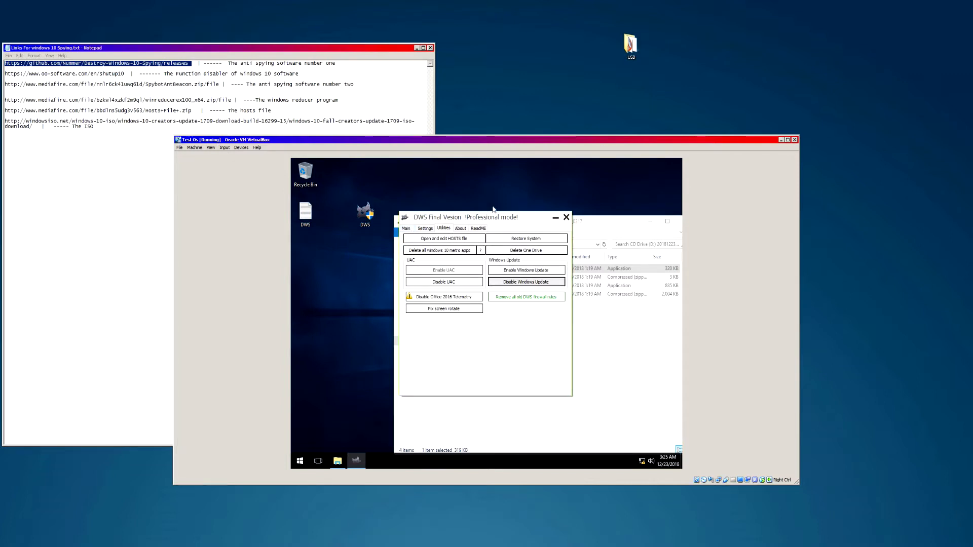
{"action": "left_click_drag", "start_coordinate": [415, 205], "coordinate": [318, 384]}
{"action": "left_click_drag", "start_coordinate": [329, 175], "coordinate": [394, 426]}
{"action": "left_click", "coordinate": [425, 232]}
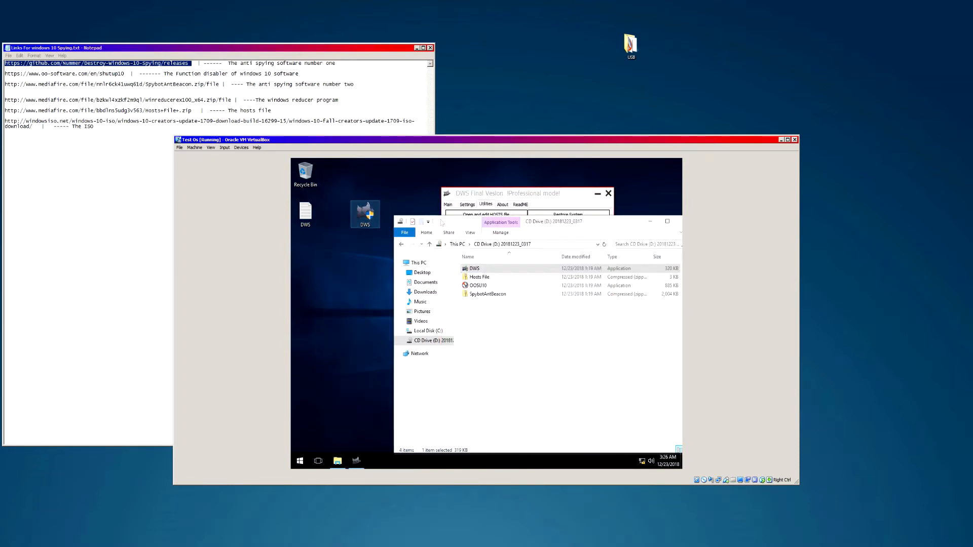
{"action": "left_click", "coordinate": [563, 201]}
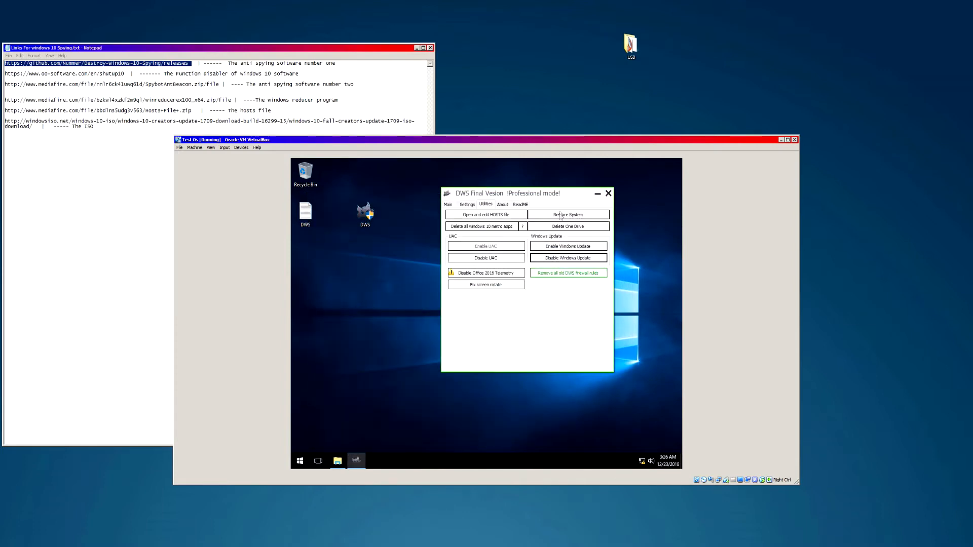
{"action": "mouse_move", "coordinate": [558, 195]}
{"action": "left_mouse_down"}
{"action": "mouse_move", "coordinate": [587, 211]}
{"action": "mouse_move", "coordinate": [564, 213]}
{"action": "left_mouse_up"}
{"action": "left_click_drag", "start_coordinate": [335, 258], "coordinate": [327, 443]}
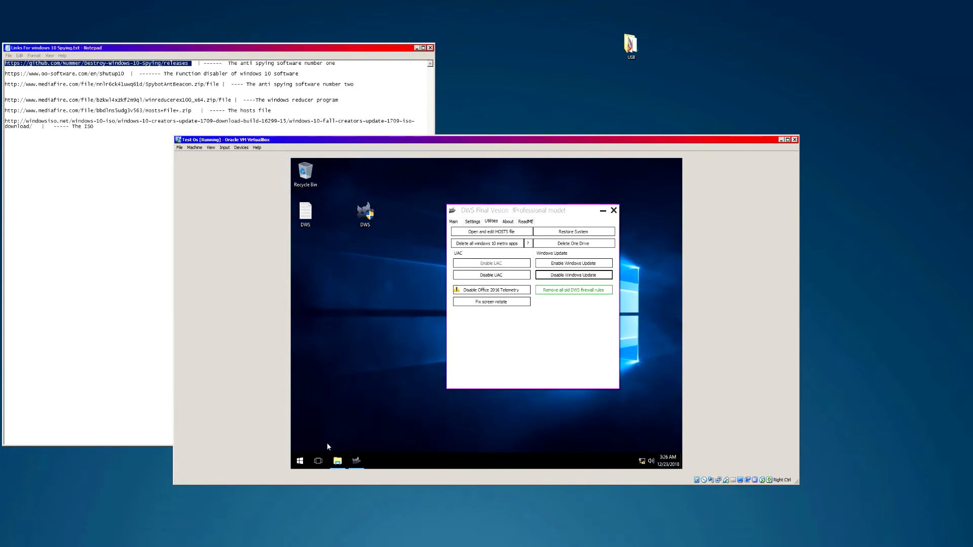
- Check the app list and DWS settings, then start Destroy Windows 10 Spying from Main
{"action": "left_click", "coordinate": [298, 463]}
{"action": "scroll", "coordinate": [339, 304], "scroll_direction": "down", "scroll_amount": 4}
{"action": "scroll", "coordinate": [358, 355], "scroll_direction": "up", "scroll_amount": 4}
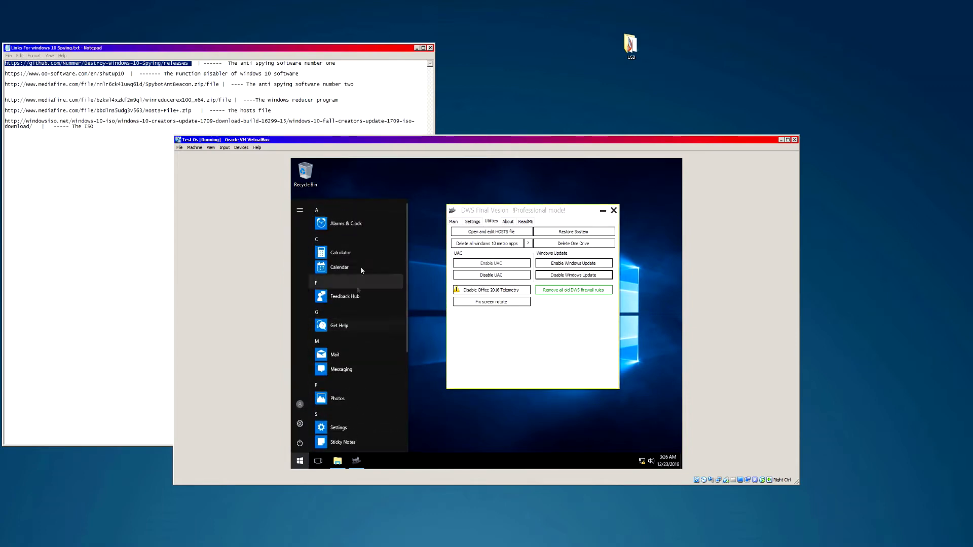
{"action": "scroll", "coordinate": [347, 313], "scroll_direction": "down", "scroll_amount": 3}
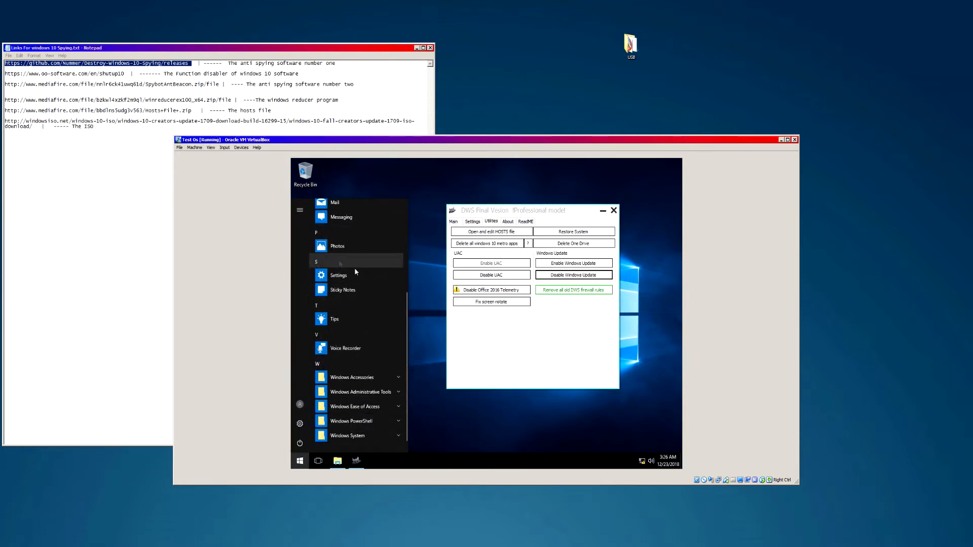
{"action": "scroll", "coordinate": [364, 330], "scroll_direction": "up", "scroll_amount": 3}
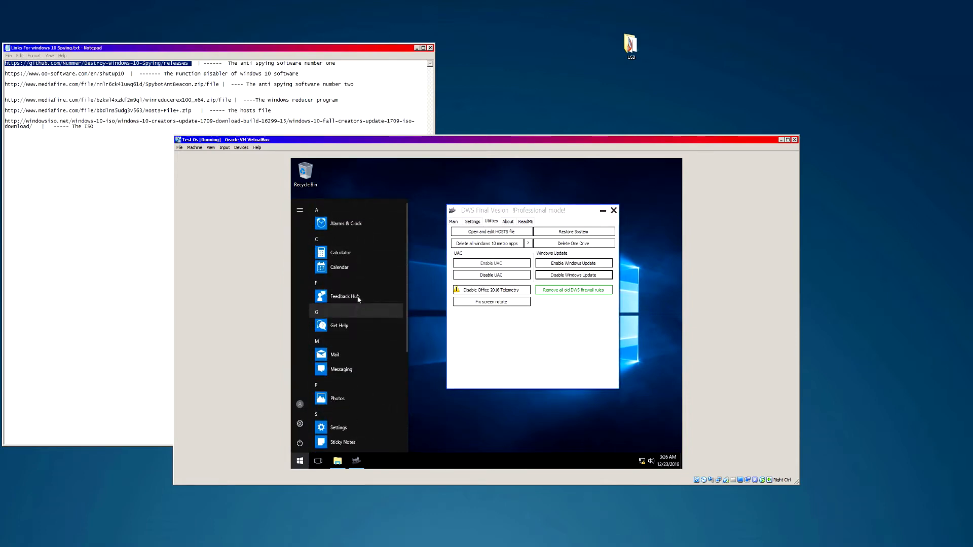
{"action": "left_click", "coordinate": [414, 194]}
{"action": "left_click", "coordinate": [473, 223]}
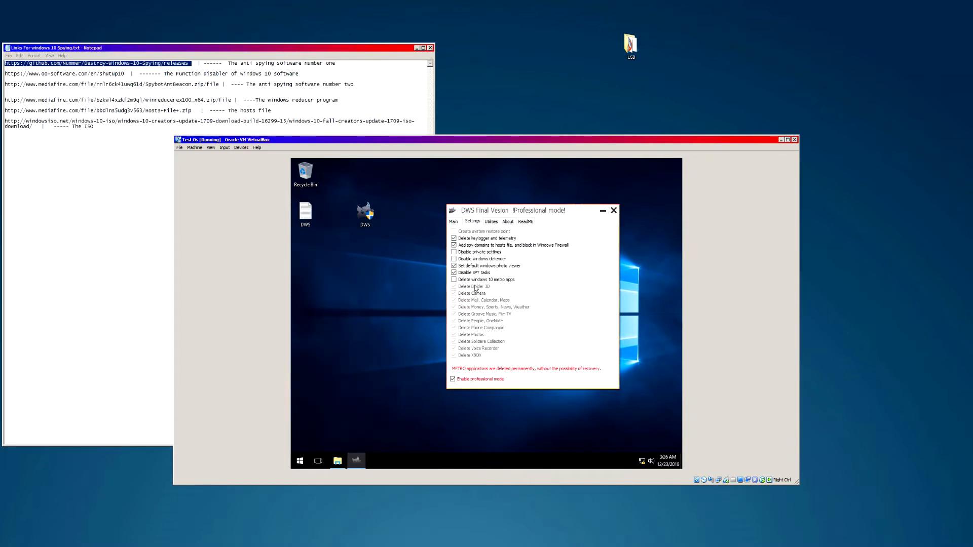
{"action": "left_click", "coordinate": [454, 224]}
{"action": "left_click", "coordinate": [508, 243]}
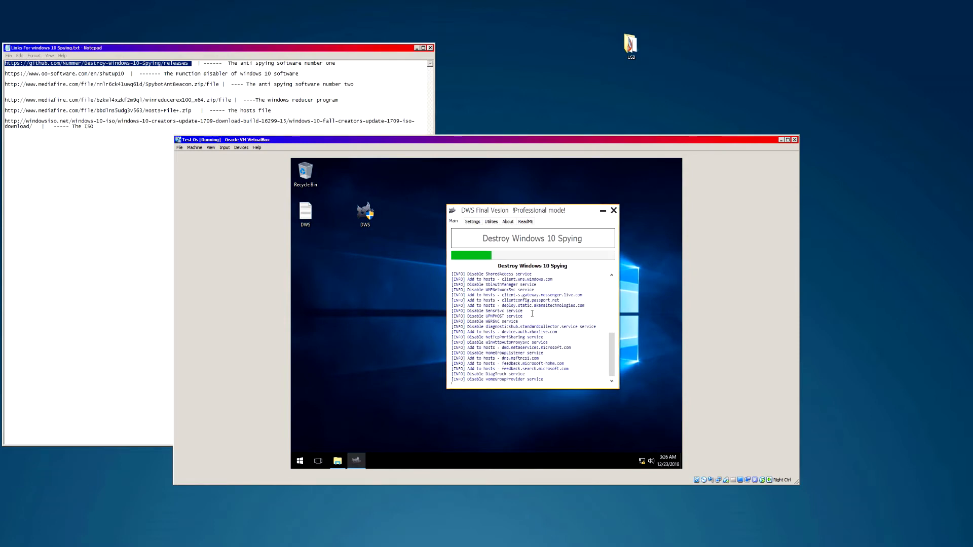
- Watch the DWS log run to completion and place the DWS shortcut beside the Recycle Bin
{"action": "left_click_drag", "start_coordinate": [528, 376], "coordinate": [492, 296]}
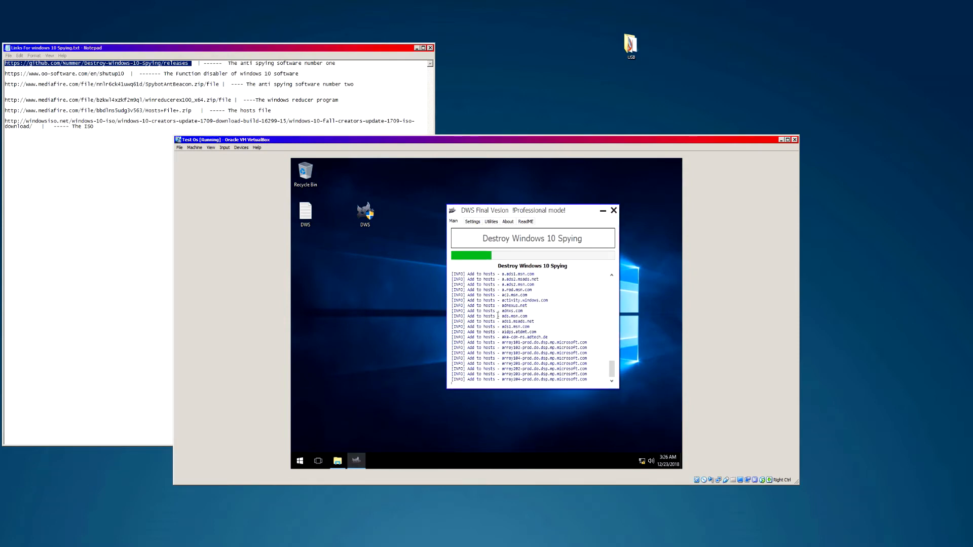
{"action": "left_click", "coordinate": [644, 461]}
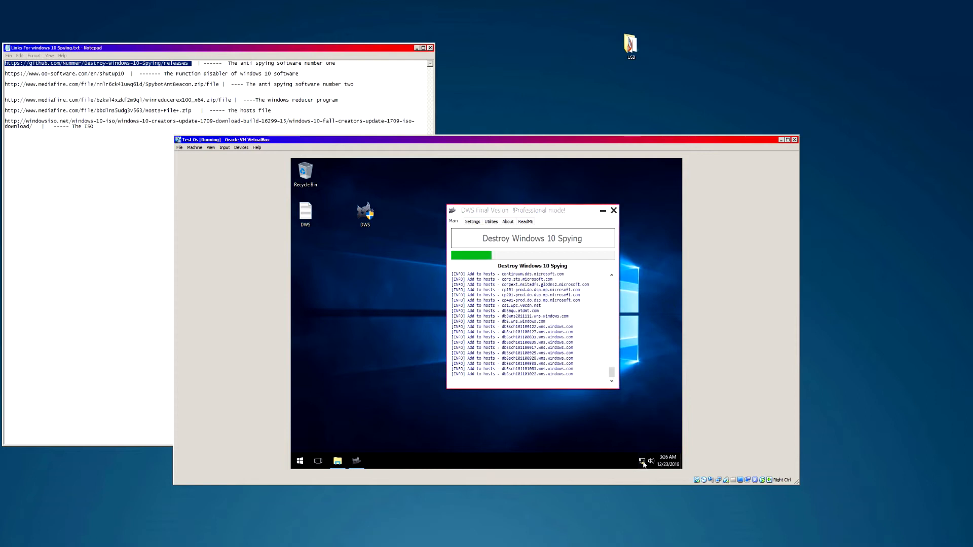
{"action": "left_click_drag", "start_coordinate": [650, 427], "coordinate": [656, 179]}
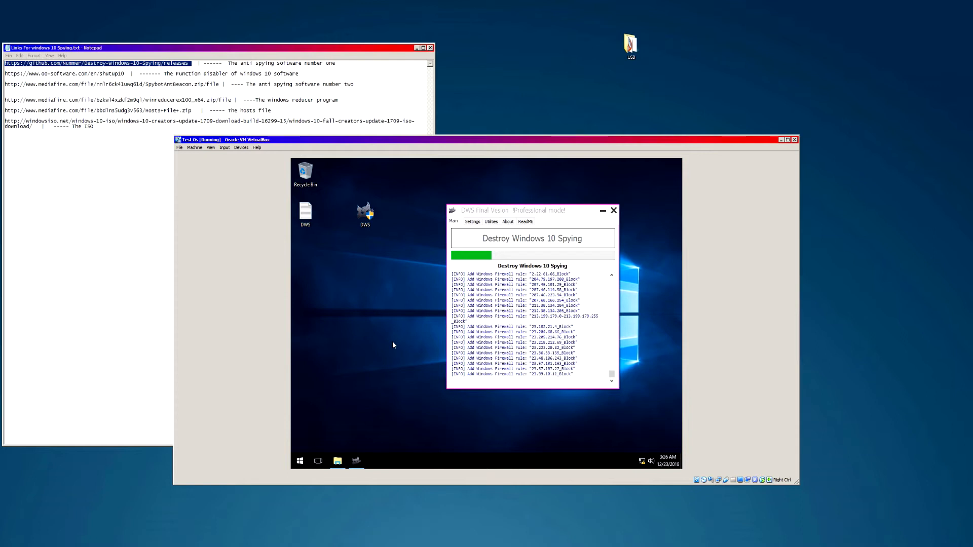
{"action": "left_click_drag", "start_coordinate": [434, 182], "coordinate": [387, 401]}
{"action": "left_click_drag", "start_coordinate": [365, 212], "coordinate": [336, 174]}
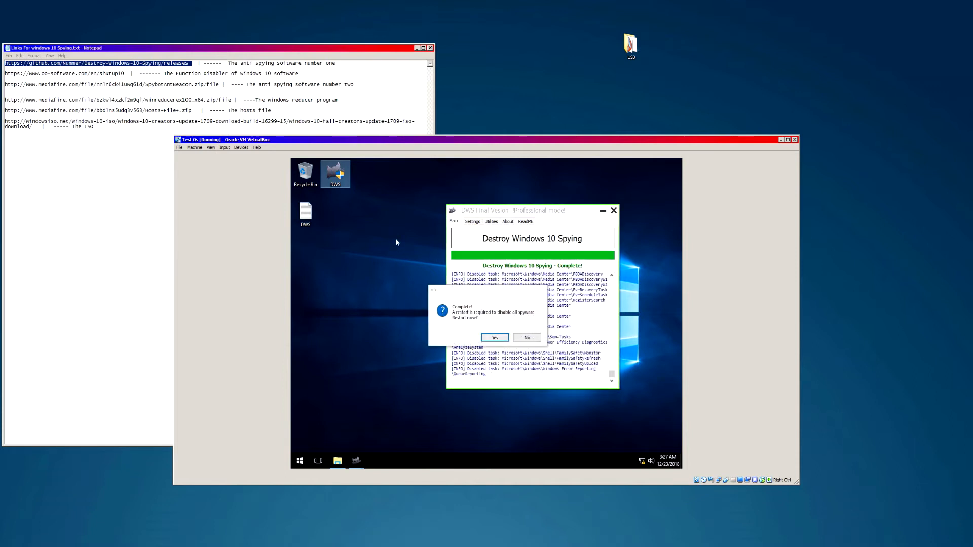
- Answer No to the DWS restart prompt, review the log, and close DWS
{"action": "left_click_drag", "start_coordinate": [408, 175], "coordinate": [381, 442]}
{"action": "left_click_drag", "start_coordinate": [357, 176], "coordinate": [417, 414]}
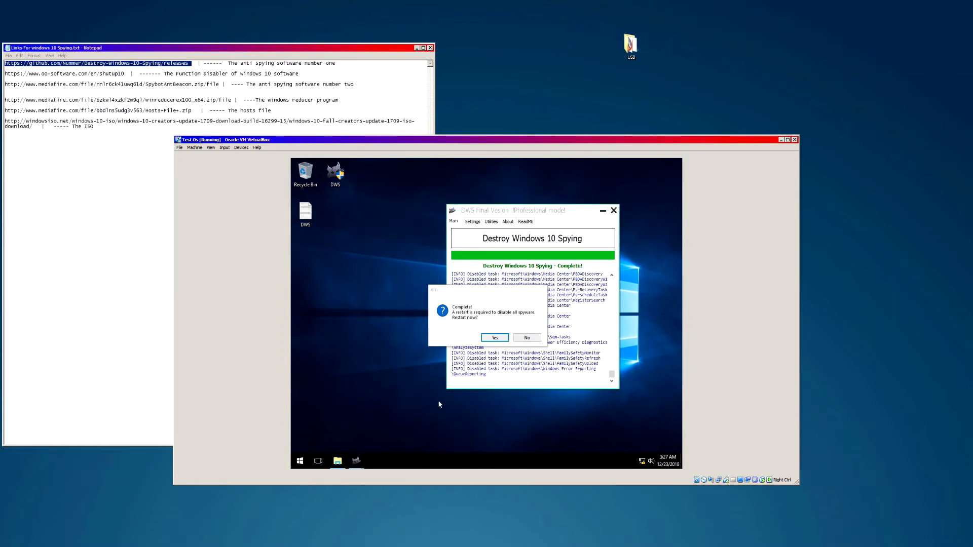
{"action": "left_click_drag", "start_coordinate": [377, 213], "coordinate": [430, 418]}
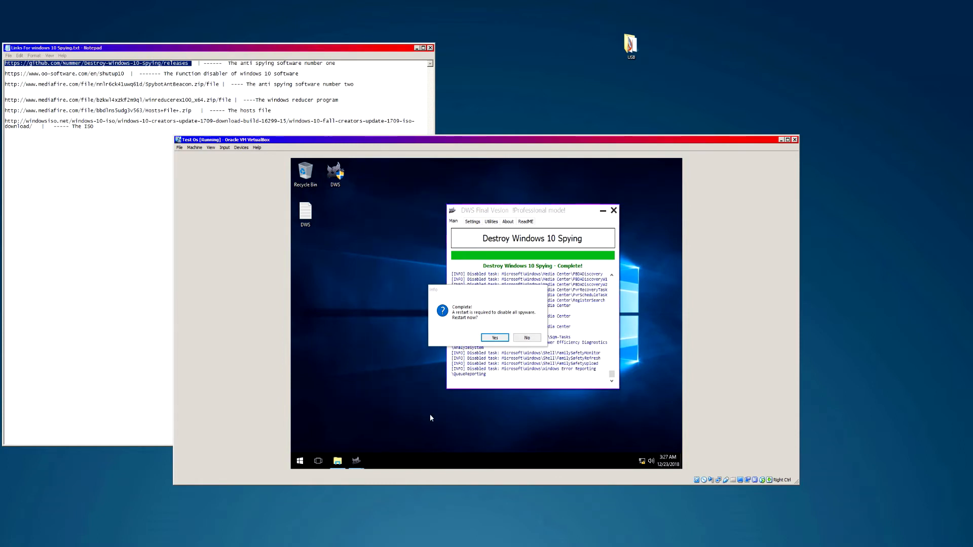
{"action": "left_click_drag", "start_coordinate": [496, 291], "coordinate": [494, 278]}
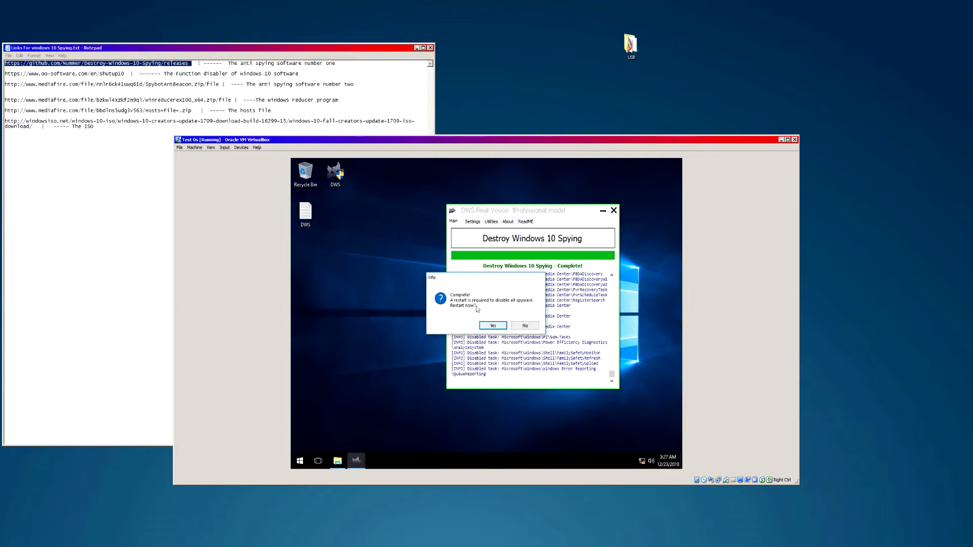
{"action": "left_click", "coordinate": [524, 326]}
{"action": "left_click_drag", "start_coordinate": [596, 208], "coordinate": [556, 218]}
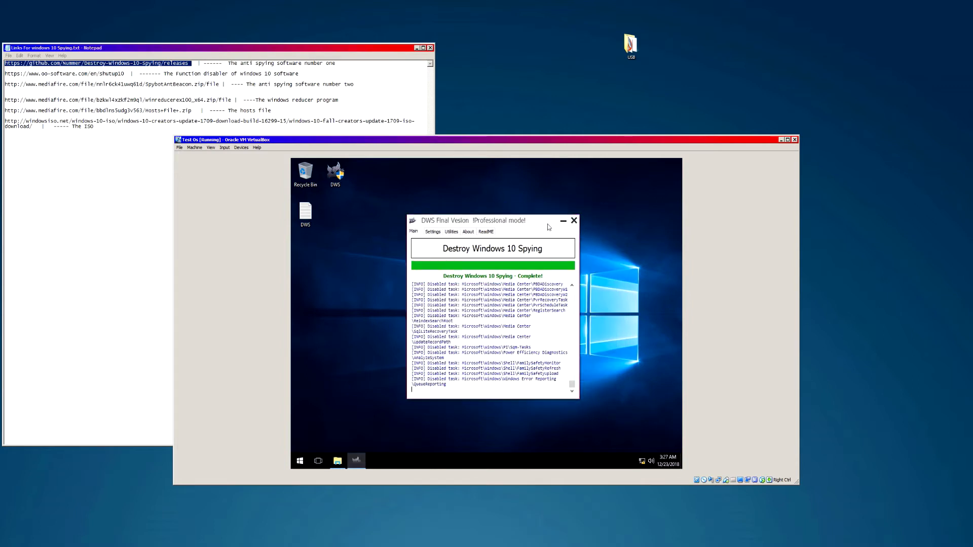
{"action": "left_click_drag", "start_coordinate": [575, 388], "coordinate": [587, 298]}
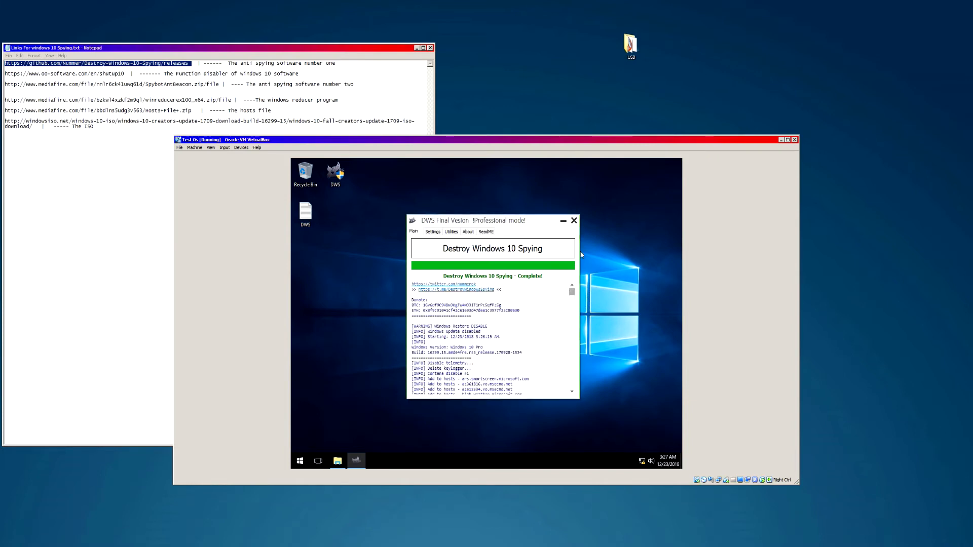
{"action": "left_click", "coordinate": [574, 221]}
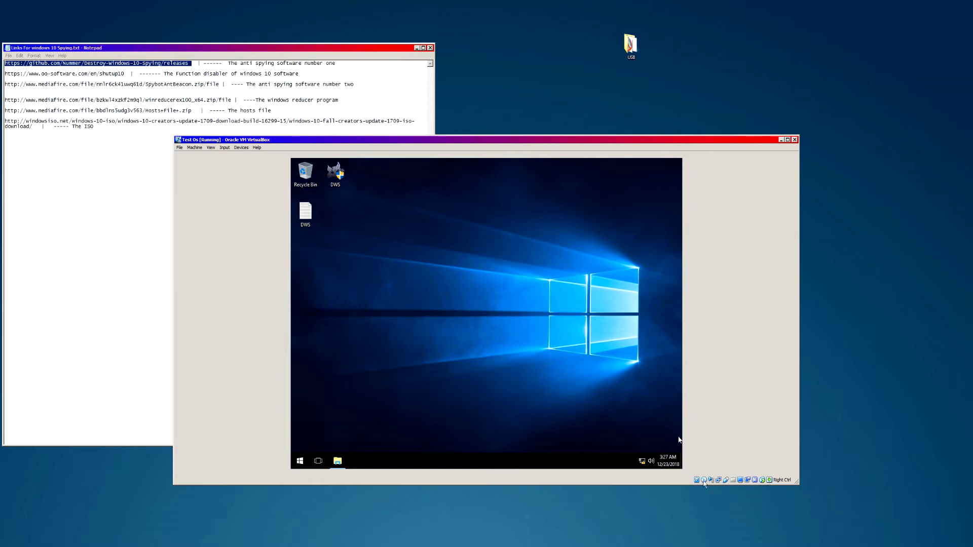
- Open the CD drive's Hosts File zip and select the Hosts text document
{"action": "left_click", "coordinate": [334, 462]}
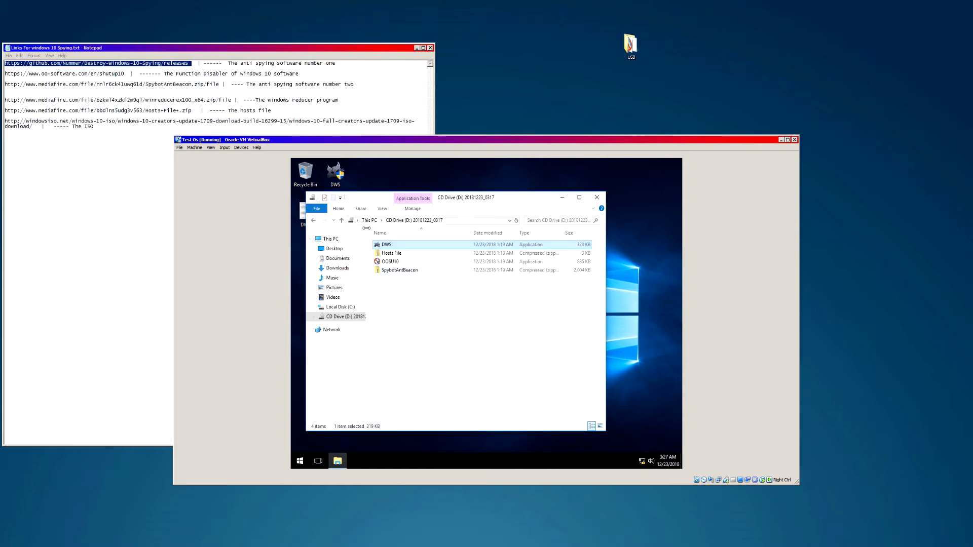
{"action": "left_click_drag", "start_coordinate": [186, 111], "coordinate": [63, 110]}
{"action": "left_click", "coordinate": [439, 328]}
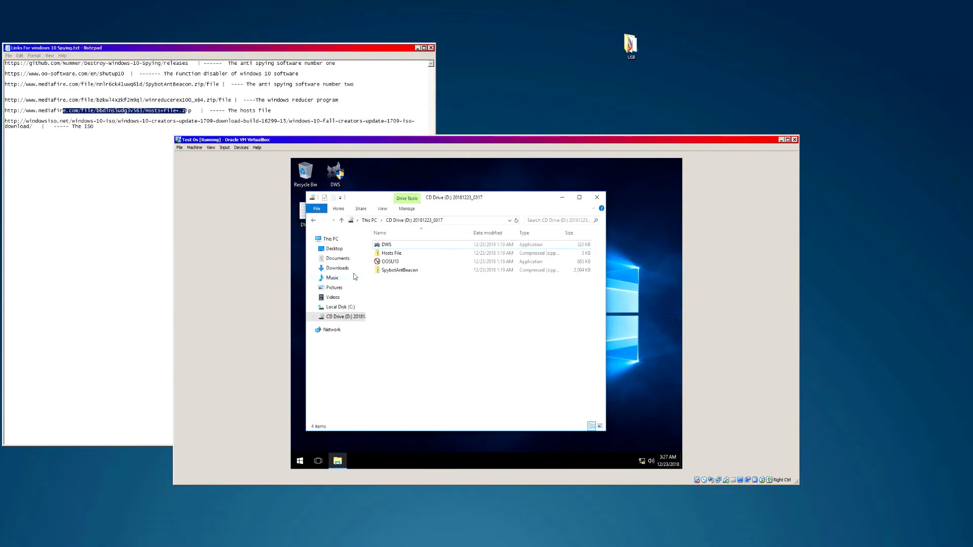
{"action": "double_click", "coordinate": [389, 253]}
{"action": "left_click", "coordinate": [387, 247]}
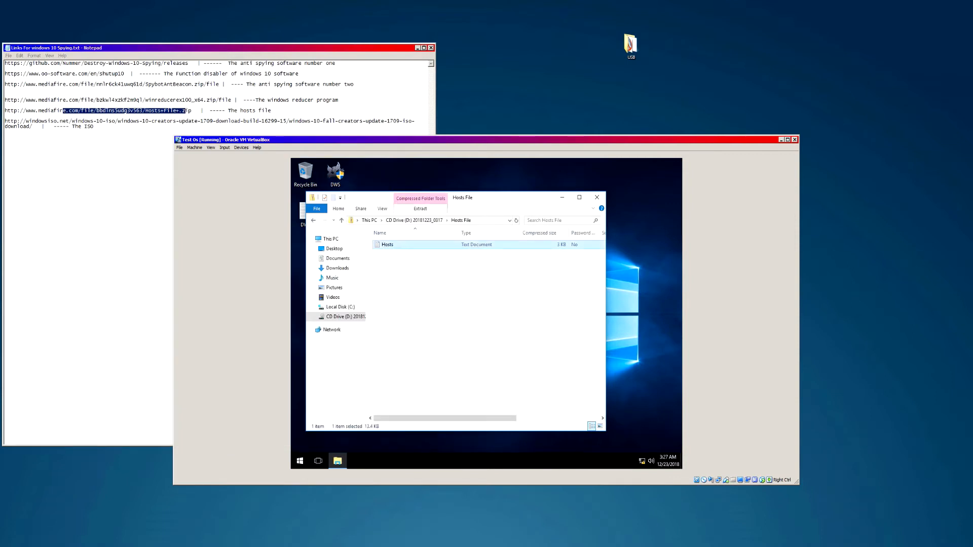
{"action": "left_click_drag", "start_coordinate": [380, 199], "coordinate": [481, 199]}
- Relaunch DWS as administrator on its Utilities page, arranged beside the narrowed file window
{"action": "double_click", "coordinate": [335, 173]}
{"action": "left_click", "coordinate": [449, 366]}
{"action": "left_click_drag", "start_coordinate": [491, 223], "coordinate": [420, 217]}
{"action": "left_click", "coordinate": [373, 224]}
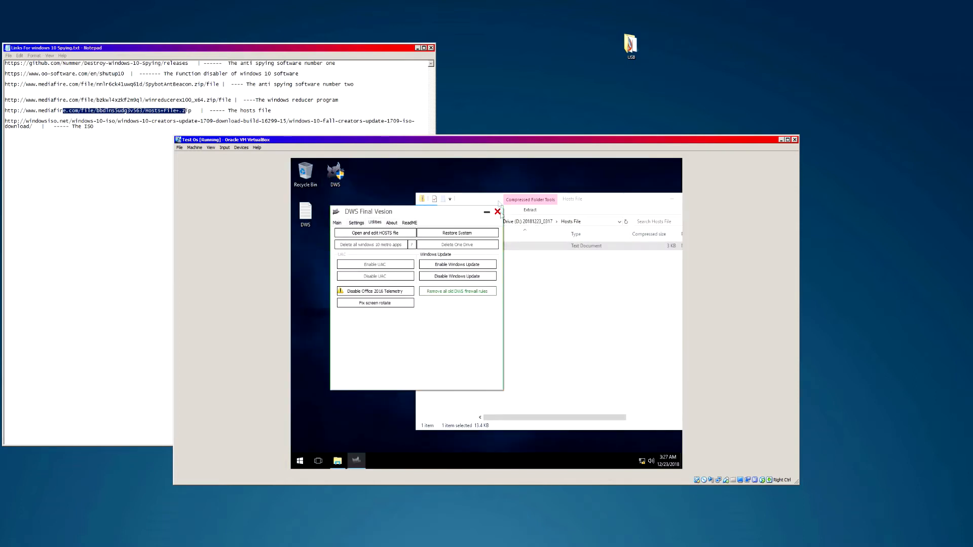
{"action": "left_click_drag", "start_coordinate": [499, 203], "coordinate": [513, 207]}
{"action": "left_click_drag", "start_coordinate": [430, 199], "coordinate": [556, 186]}
{"action": "left_click_drag", "start_coordinate": [629, 192], "coordinate": [556, 183]}
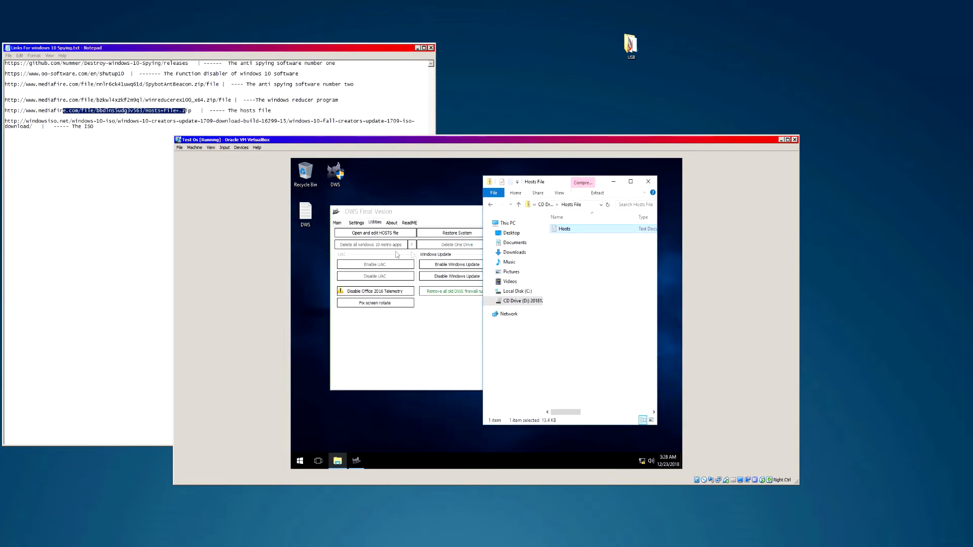
{"action": "left_click_drag", "start_coordinate": [409, 212], "coordinate": [384, 211]}
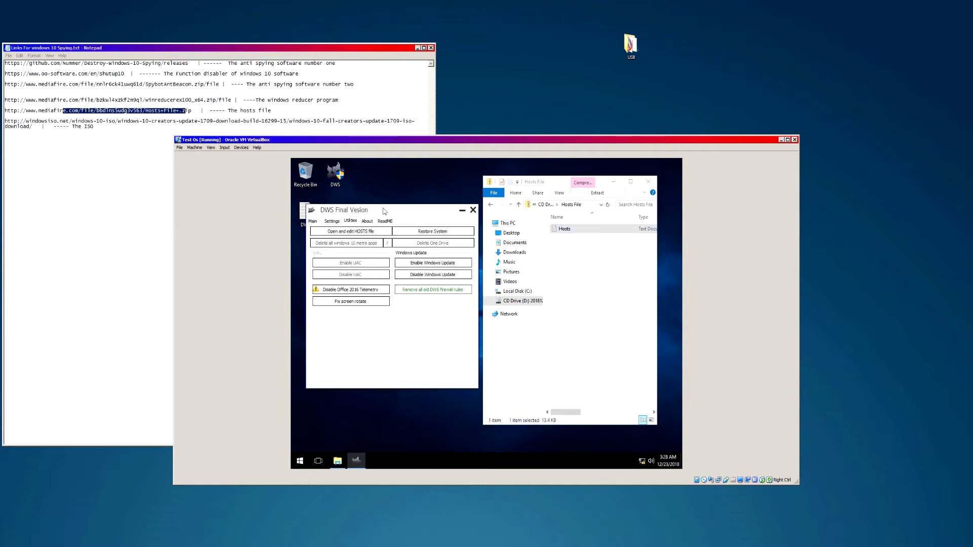
- Open the system hosts file for editing from the DWS utilities
{"action": "left_click", "coordinate": [353, 235]}
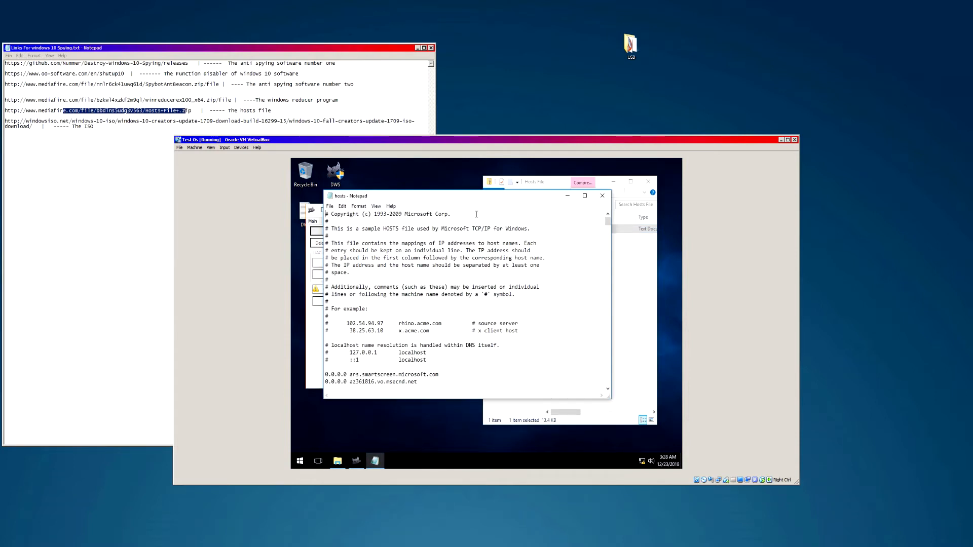
{"action": "left_click_drag", "start_coordinate": [451, 201], "coordinate": [432, 199]}
{"action": "left_click_drag", "start_coordinate": [589, 225], "coordinate": [644, 323]}
{"action": "left_click", "coordinate": [644, 323]}
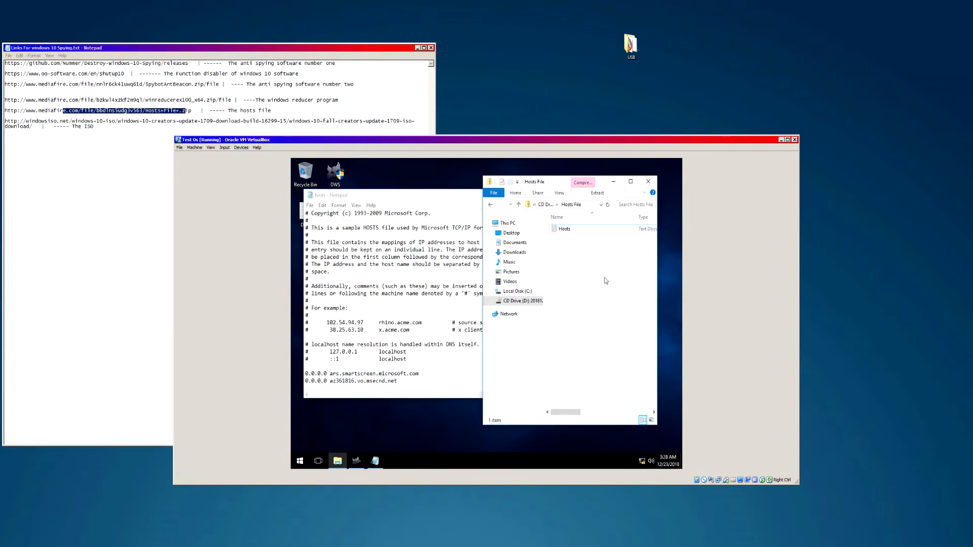
{"action": "left_click", "coordinate": [544, 206]}
{"action": "left_click_drag", "start_coordinate": [588, 221], "coordinate": [588, 302]}
{"action": "left_click", "coordinate": [627, 269]}
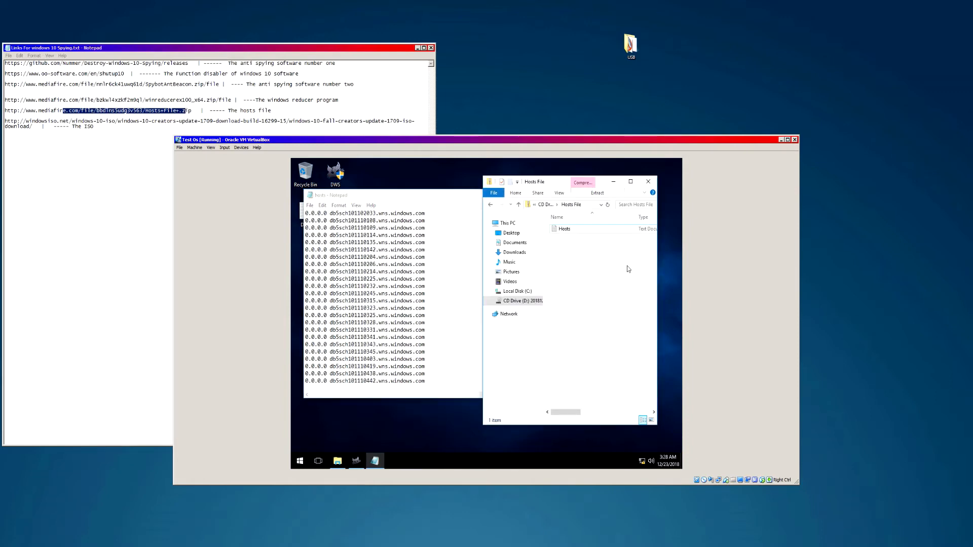
- Open the downloaded Hosts list in Notepad and select its 0.0.0.0 blocking entries
{"action": "double_click", "coordinate": [557, 230]}
{"action": "scroll", "coordinate": [429, 395], "scroll_direction": "down", "scroll_amount": 3}
{"action": "scroll", "coordinate": [404, 309], "scroll_direction": "up", "scroll_amount": 3}
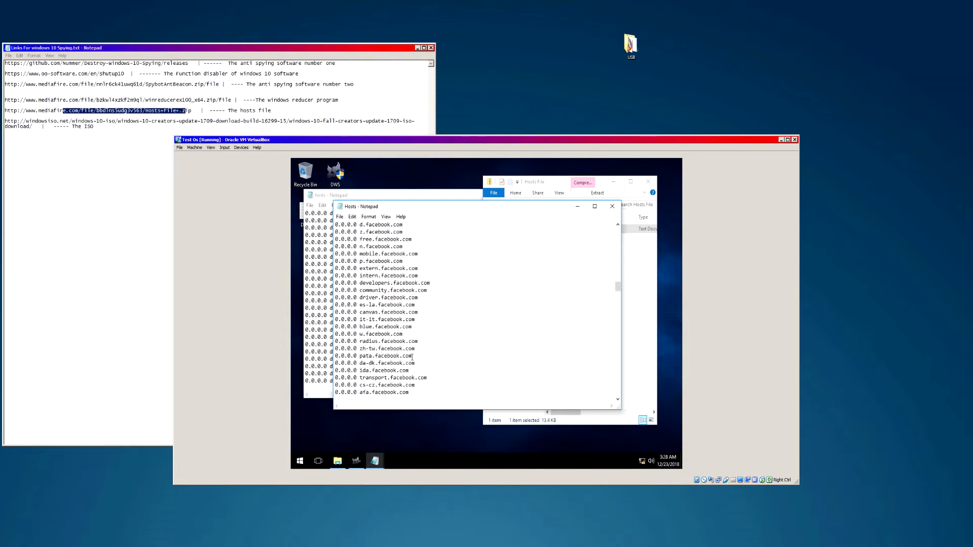
{"action": "scroll", "coordinate": [412, 360], "scroll_direction": "up", "scroll_amount": 4}
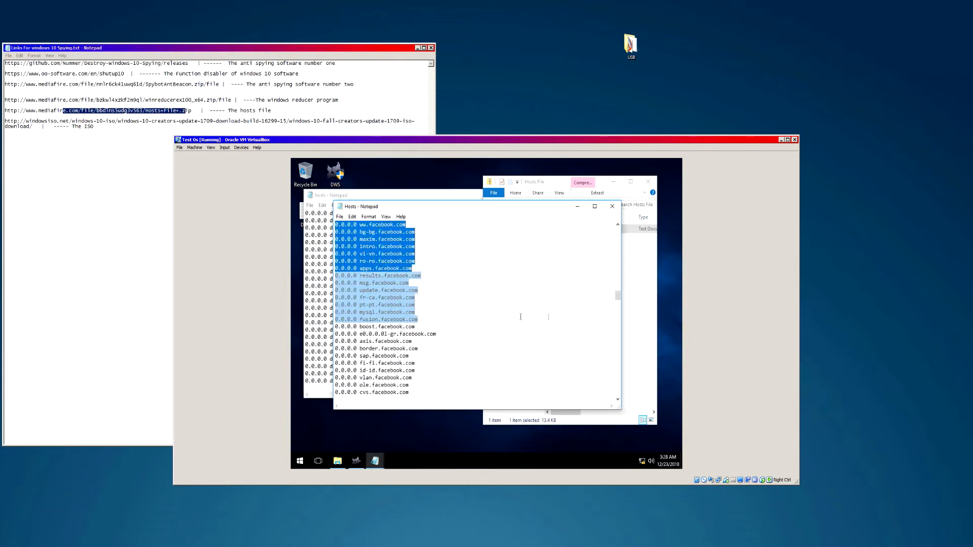
{"action": "left_click_drag", "start_coordinate": [556, 321], "coordinate": [454, 335]}
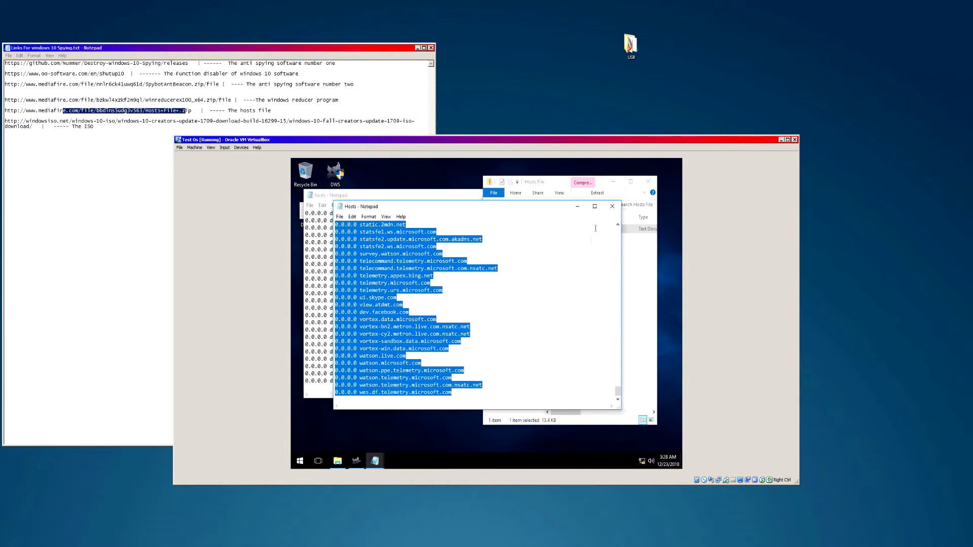
- Paste the copied blocking entries into the system hosts file with Ctrl+V
{"action": "left_click", "coordinate": [614, 211]}
{"action": "left_click", "coordinate": [449, 332]}
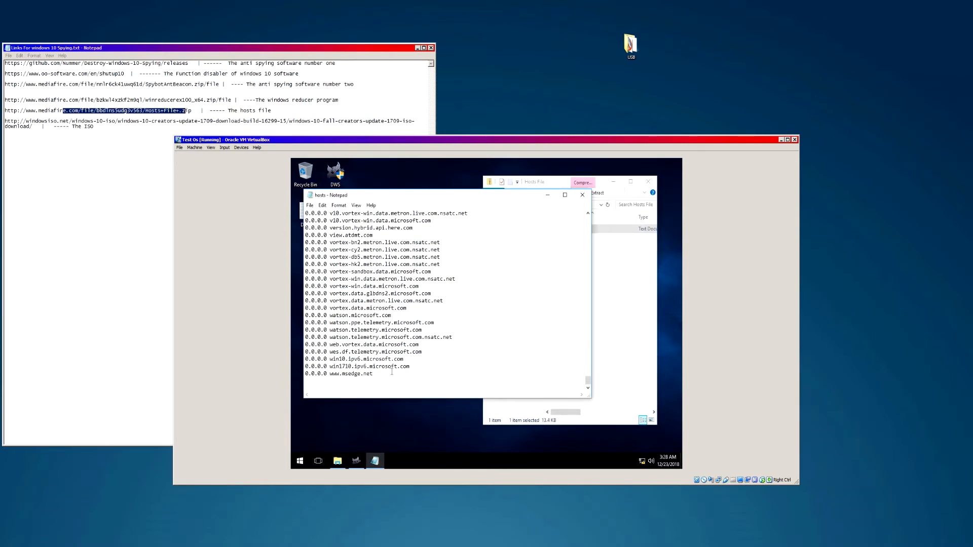
{"action": "key", "text": "ctrl+v"}
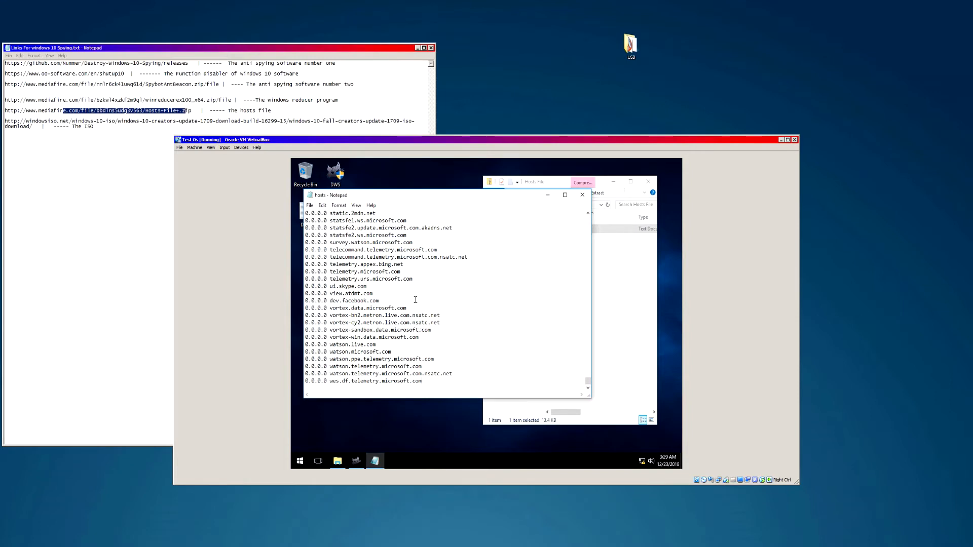
{"action": "scroll", "coordinate": [415, 299], "scroll_direction": "up", "scroll_amount": 15}
{"action": "scroll", "coordinate": [402, 317], "scroll_direction": "up", "scroll_amount": 15}
{"action": "scroll", "coordinate": [382, 329], "scroll_direction": "down", "scroll_amount": 15}
{"action": "scroll", "coordinate": [319, 290], "scroll_direction": "up", "scroll_amount": 2}
{"action": "left_click", "coordinate": [315, 294]}
{"action": "key", "text": "BackSpace"}
{"action": "scroll", "coordinate": [423, 299], "scroll_direction": "down", "scroll_amount": 9}
{"action": "left_click", "coordinate": [446, 177]}
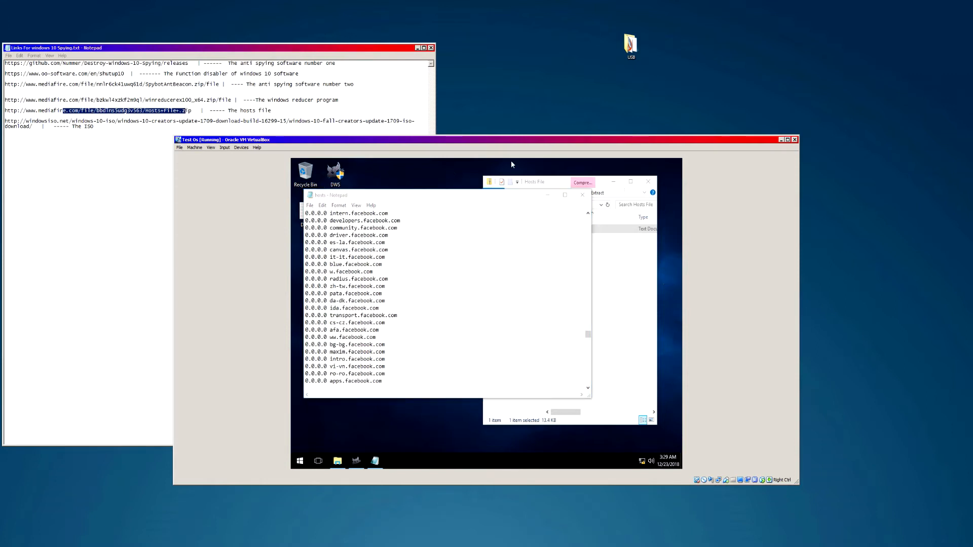
{"action": "left_click", "coordinate": [427, 294]}
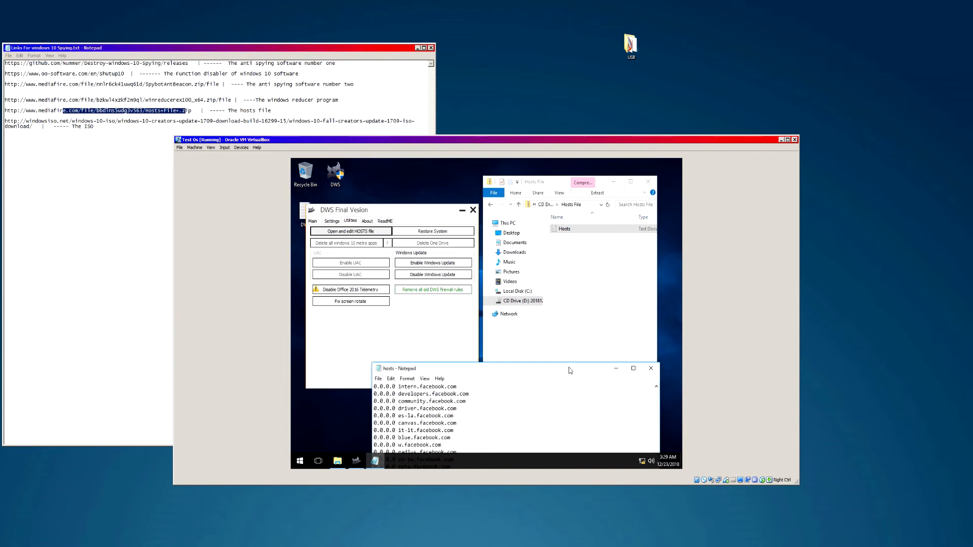
- Keep waiting on DWS rather than ending it, and move the hosts editor mid-screen
{"action": "left_click", "coordinate": [387, 214]}
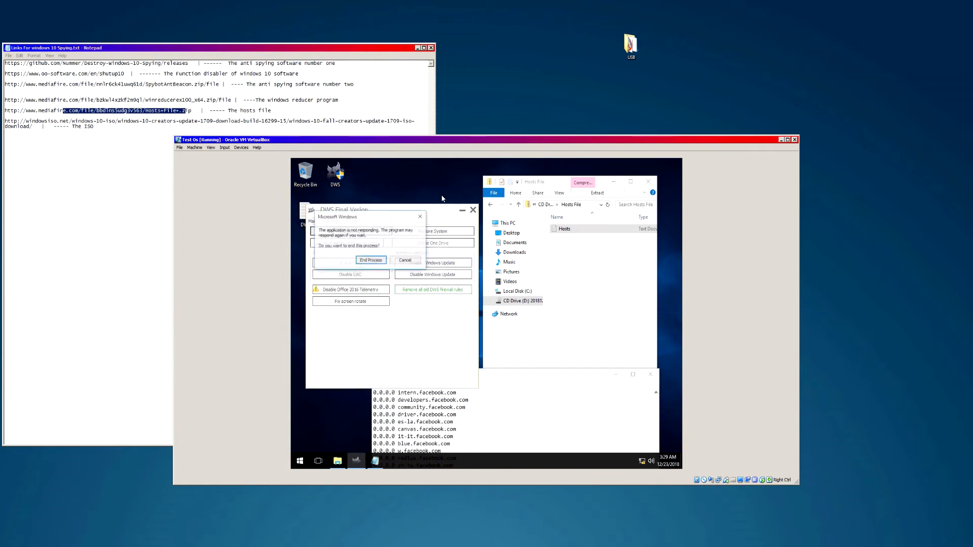
{"action": "left_click", "coordinate": [400, 262]}
{"action": "left_click_drag", "start_coordinate": [510, 386], "coordinate": [510, 219]}
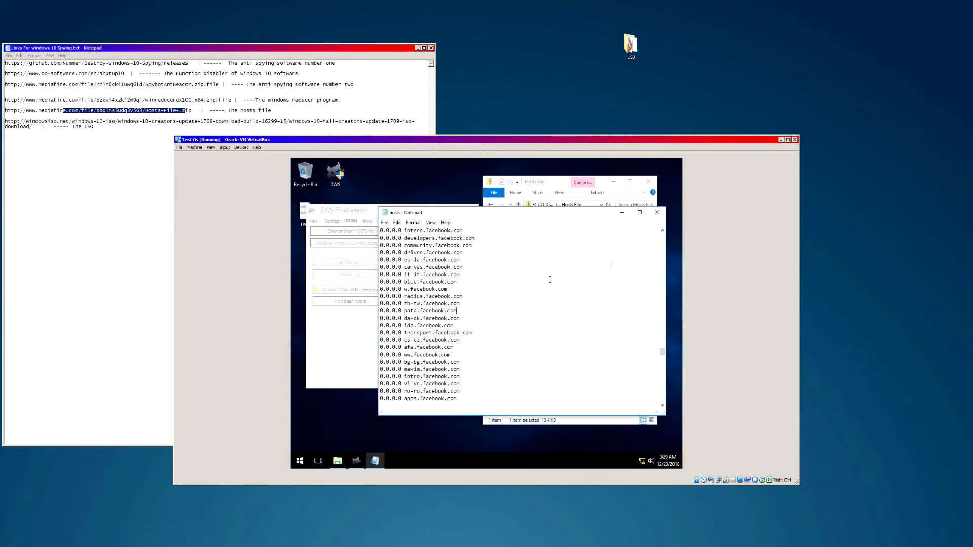
{"action": "left_click_drag", "start_coordinate": [512, 208], "coordinate": [493, 218]}
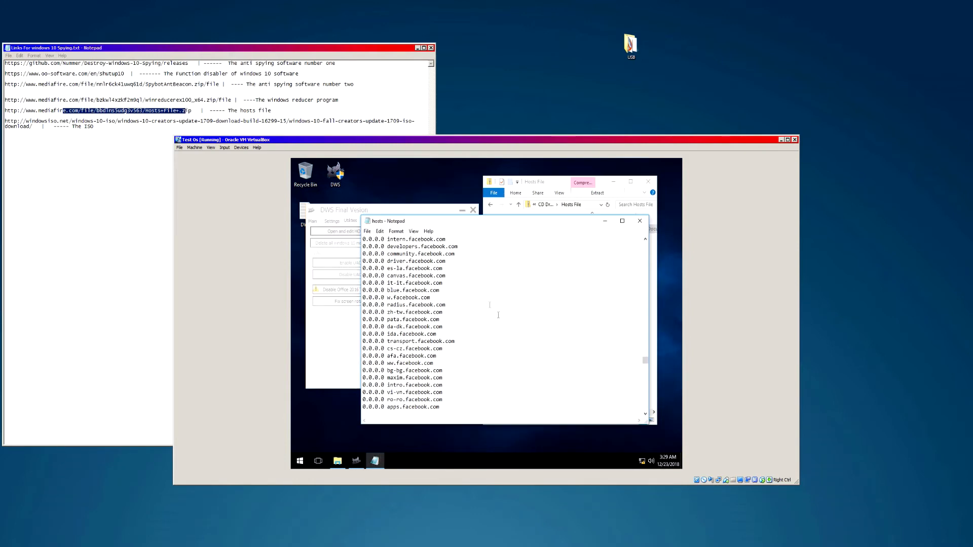
{"action": "left_click_drag", "start_coordinate": [451, 225], "coordinate": [446, 221]}
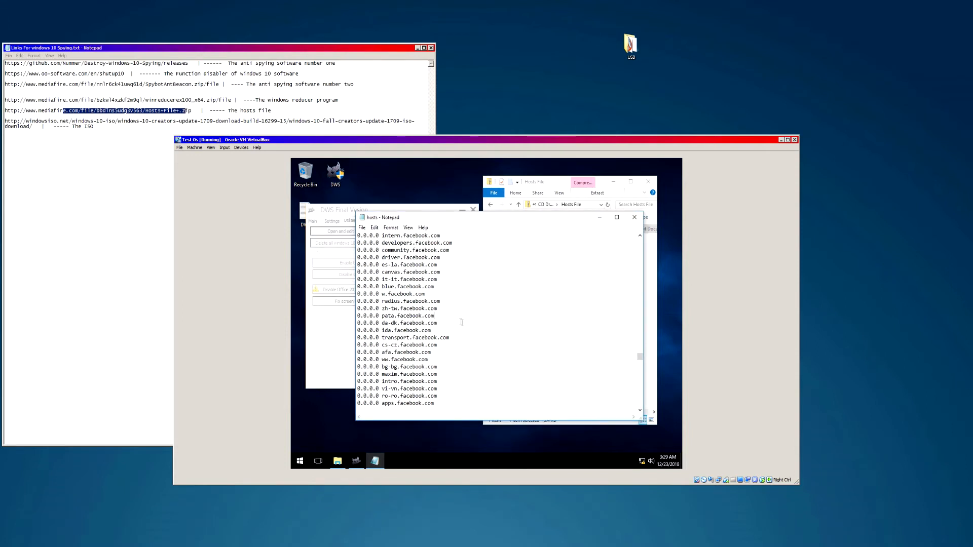
- Review the hosts file contents and close Notepad without further edits
{"action": "scroll", "coordinate": [453, 323], "scroll_direction": "up", "scroll_amount": 20}
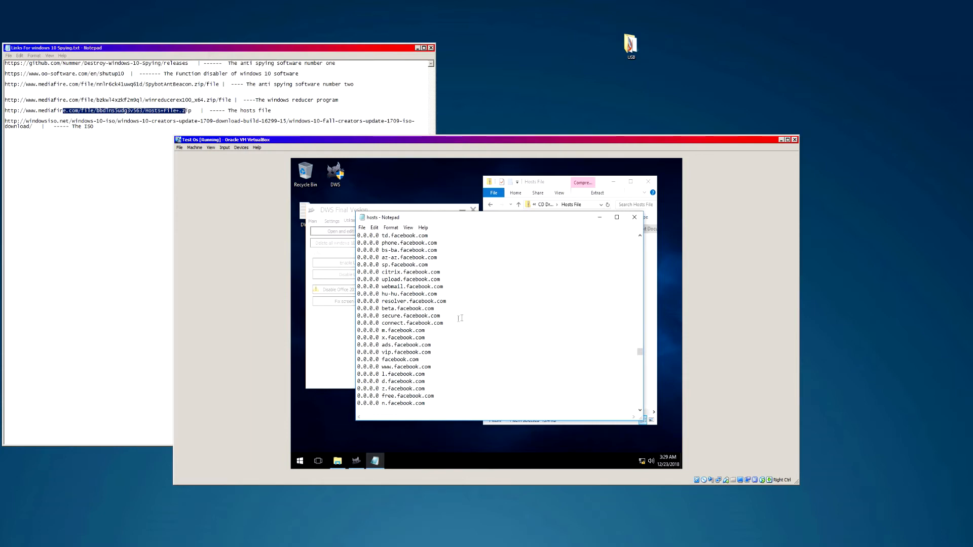
{"action": "scroll", "coordinate": [474, 316], "scroll_direction": "up", "scroll_amount": 20}
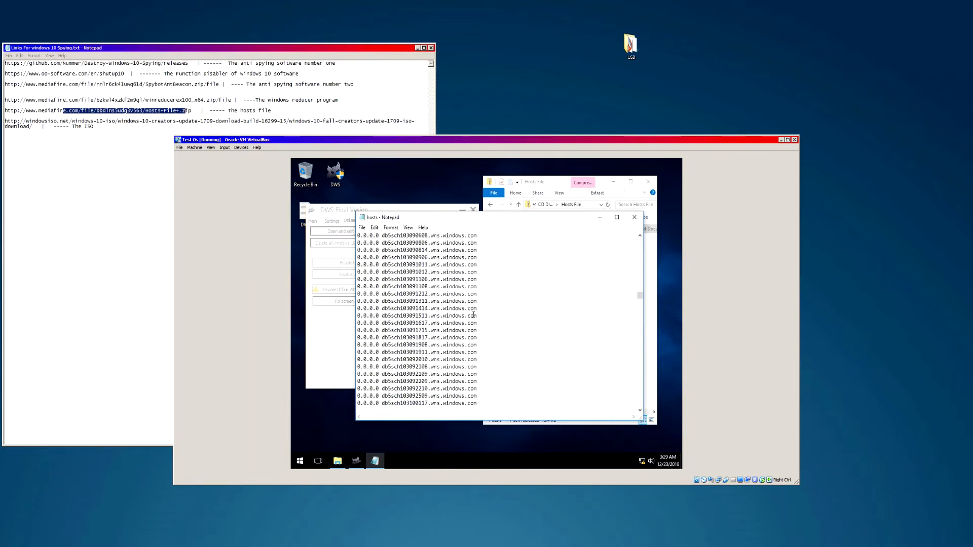
{"action": "scroll", "coordinate": [472, 313], "scroll_direction": "up", "scroll_amount": 15}
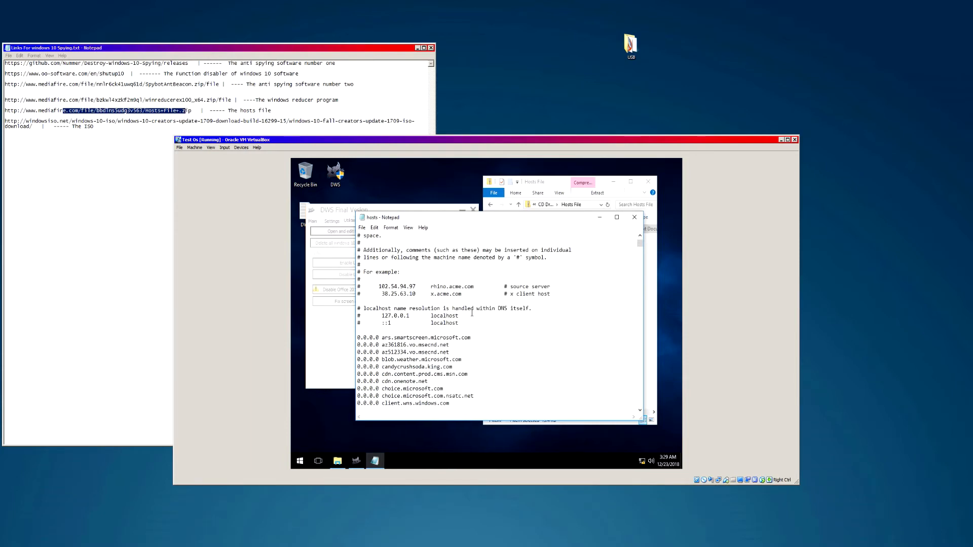
{"action": "scroll", "coordinate": [431, 314], "scroll_direction": "down", "scroll_amount": 15}
{"action": "scroll", "coordinate": [431, 314], "scroll_direction": "down", "scroll_amount": 20}
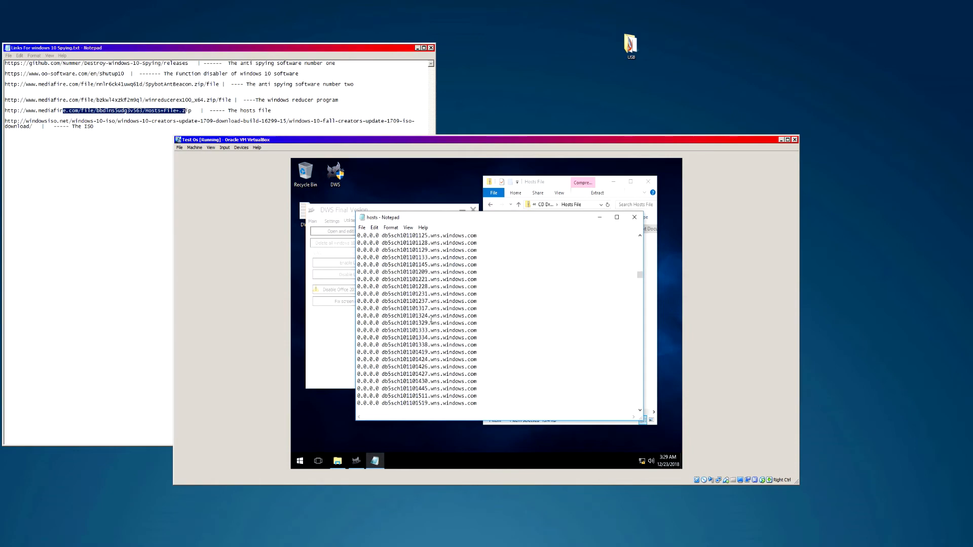
{"action": "scroll", "coordinate": [428, 329], "scroll_direction": "down", "scroll_amount": 10}
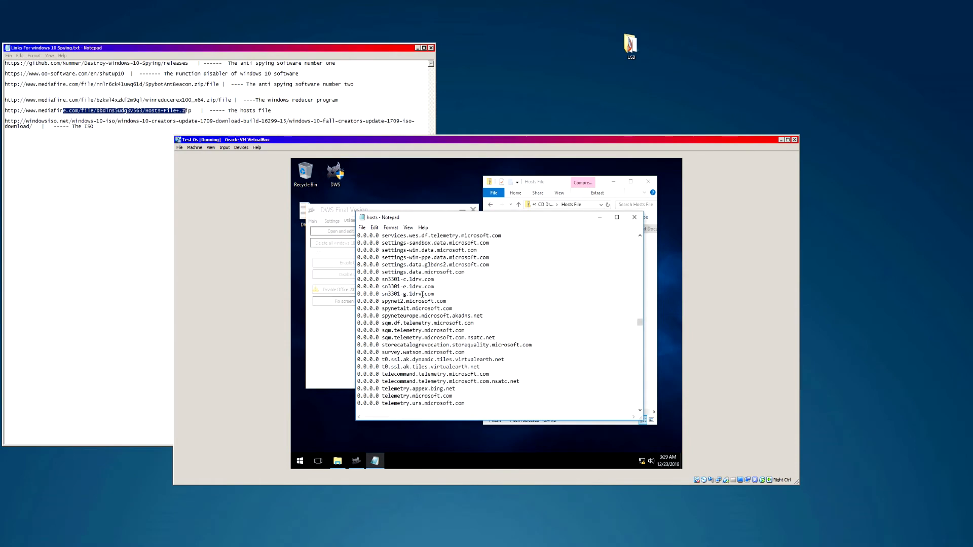
{"action": "left_click", "coordinate": [426, 186]}
{"action": "left_click_drag", "start_coordinate": [357, 172], "coordinate": [510, 184]}
{"action": "key", "text": "ctrl"}
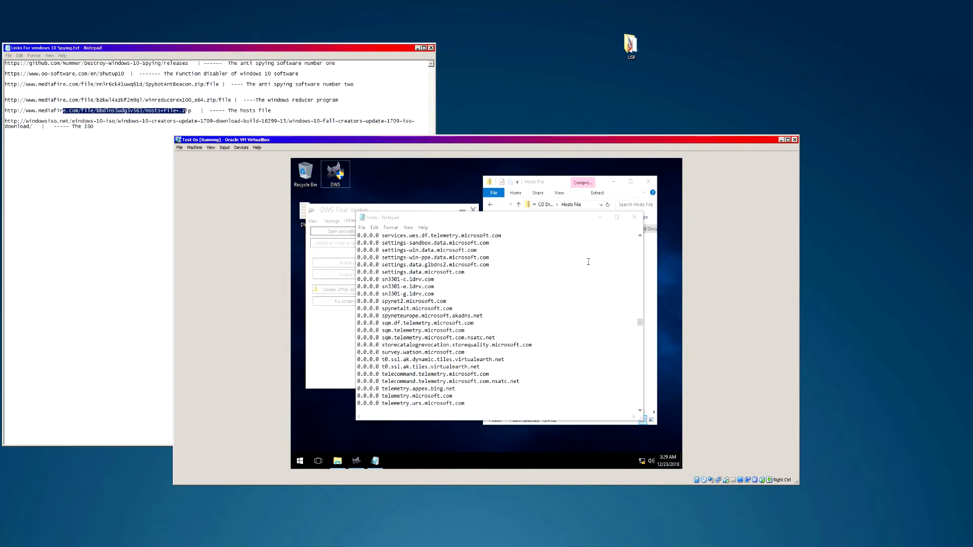
{"action": "left_click", "coordinate": [634, 217]}
- Return DWS to its Main page, close it, and move the Hosts File folder left
{"action": "left_click_drag", "start_coordinate": [415, 214], "coordinate": [443, 231]}
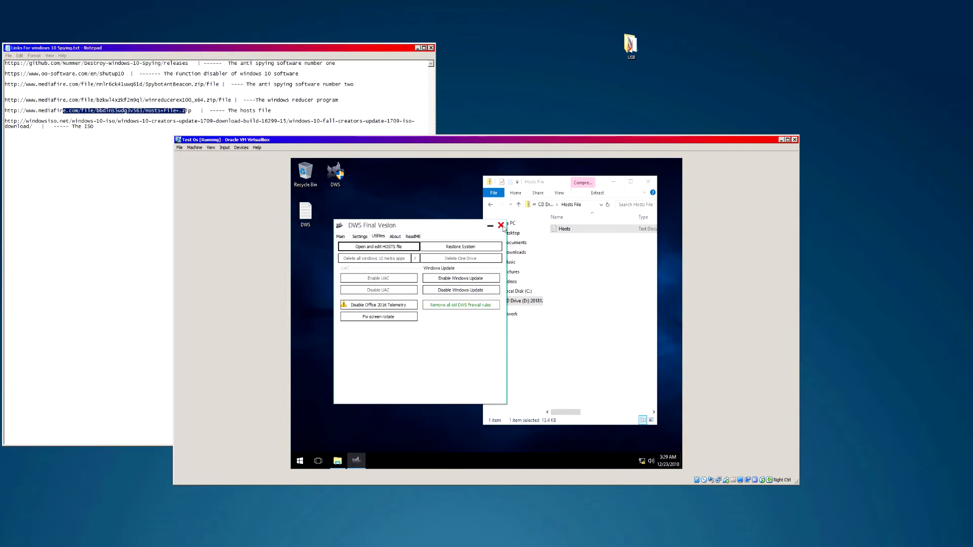
{"action": "left_click", "coordinate": [341, 237]}
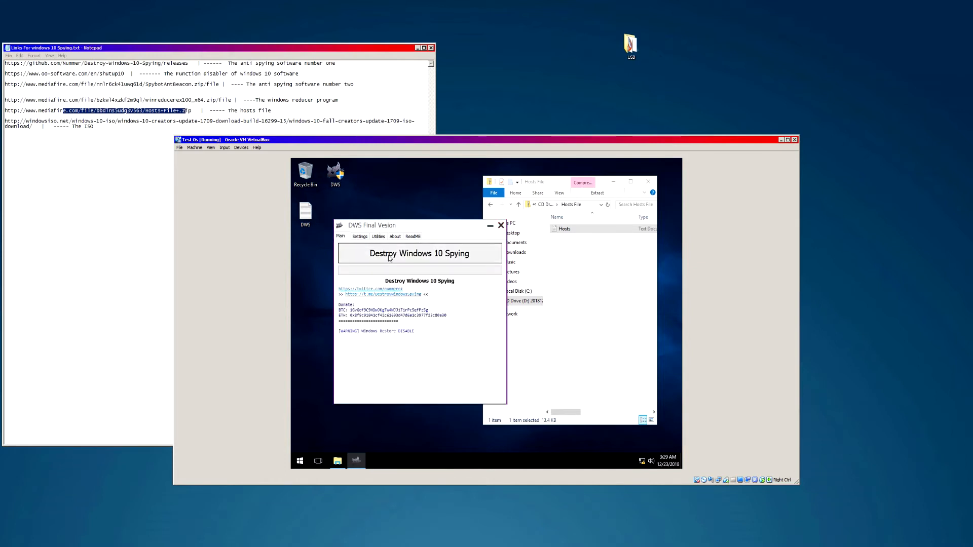
{"action": "left_click", "coordinate": [501, 226]}
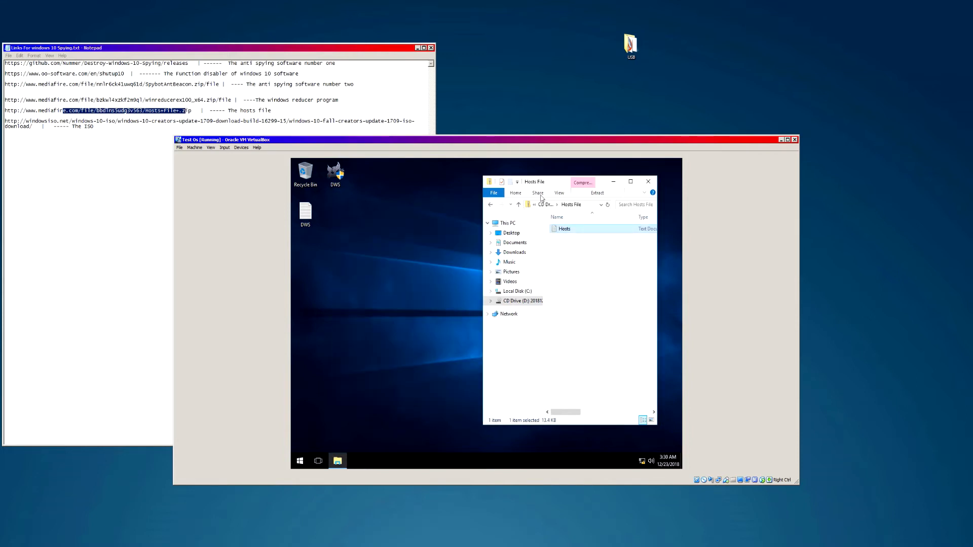
{"action": "left_click_drag", "start_coordinate": [553, 182], "coordinate": [366, 166]}
- Go back up from the Hosts File folder to the CD drive's contents
{"action": "left_click", "coordinate": [300, 460]}
{"action": "scroll", "coordinate": [342, 309], "scroll_direction": "down", "scroll_amount": 5}
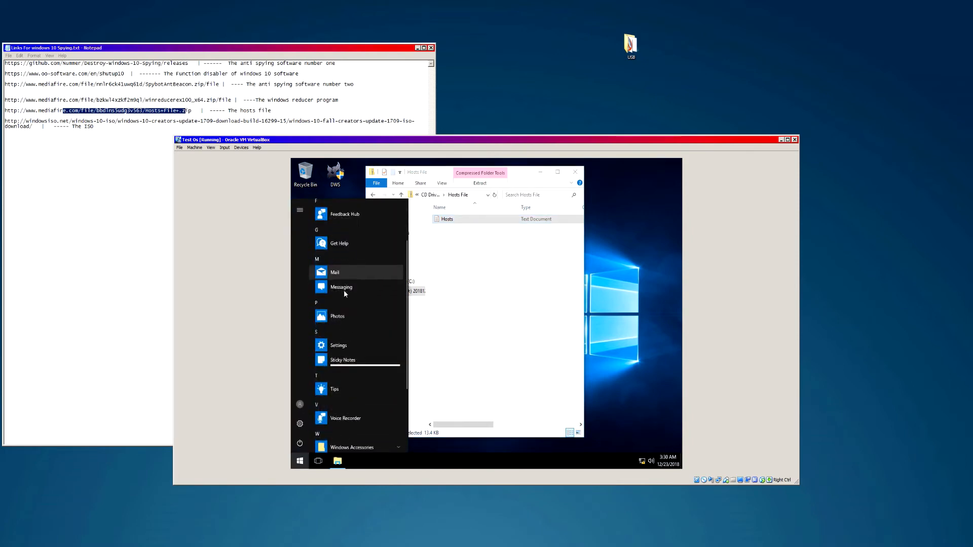
{"action": "left_click", "coordinate": [474, 324]}
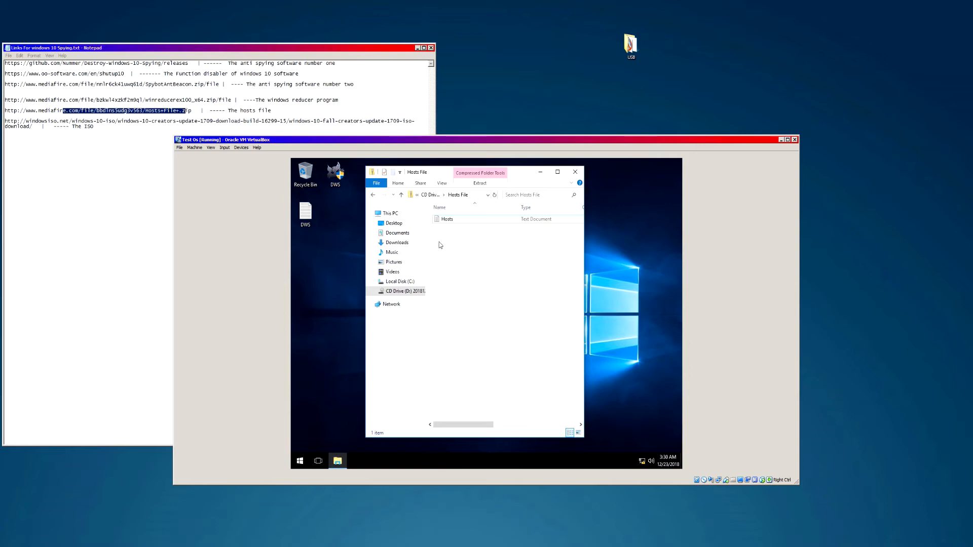
{"action": "left_click", "coordinate": [372, 195]}
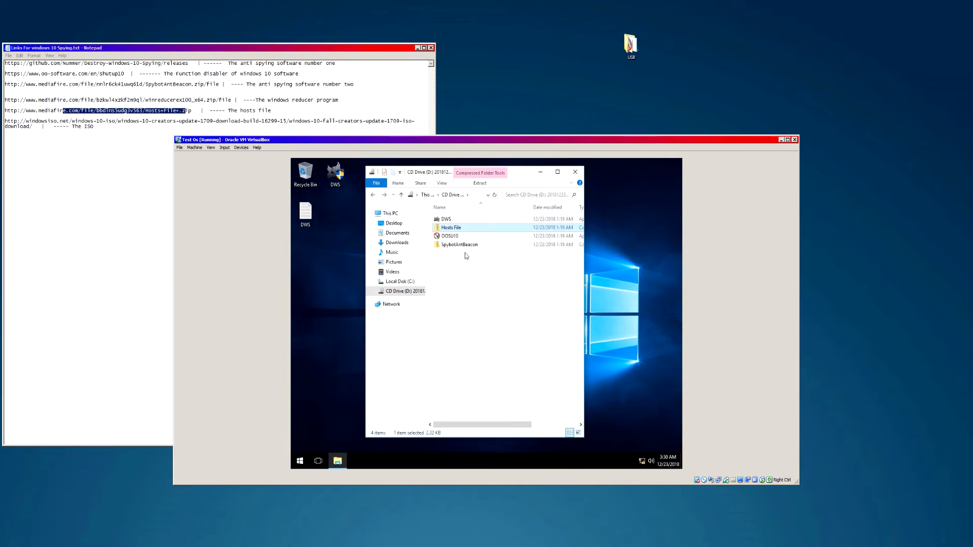
{"action": "left_click", "coordinate": [457, 236]}
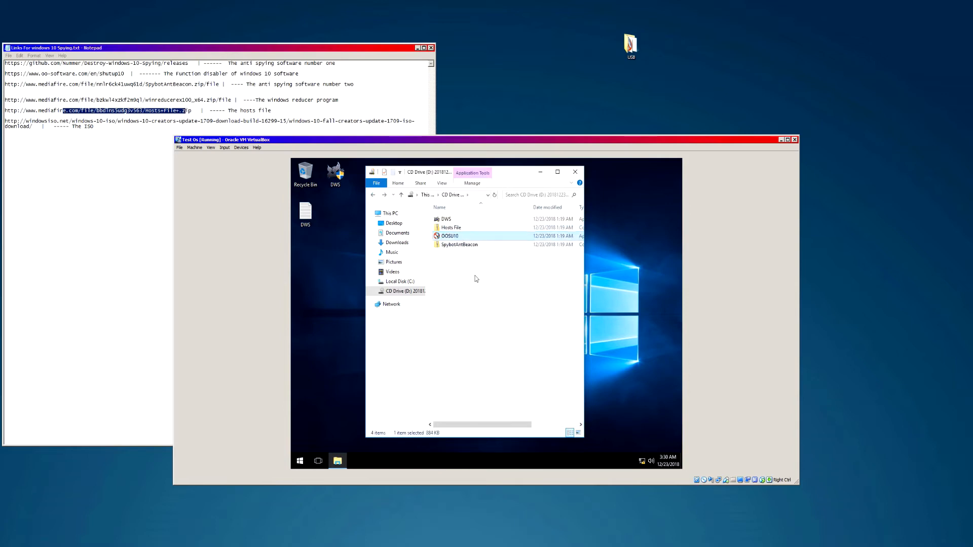
{"action": "left_click", "coordinate": [599, 228]}
{"action": "left_click_drag", "start_coordinate": [631, 261], "coordinate": [649, 196]}
- Copy SpybotAntiBeacon-1.6-setup from the SpybotAntBeacon folder to the desktop and run it
{"action": "left_click", "coordinate": [448, 246]}
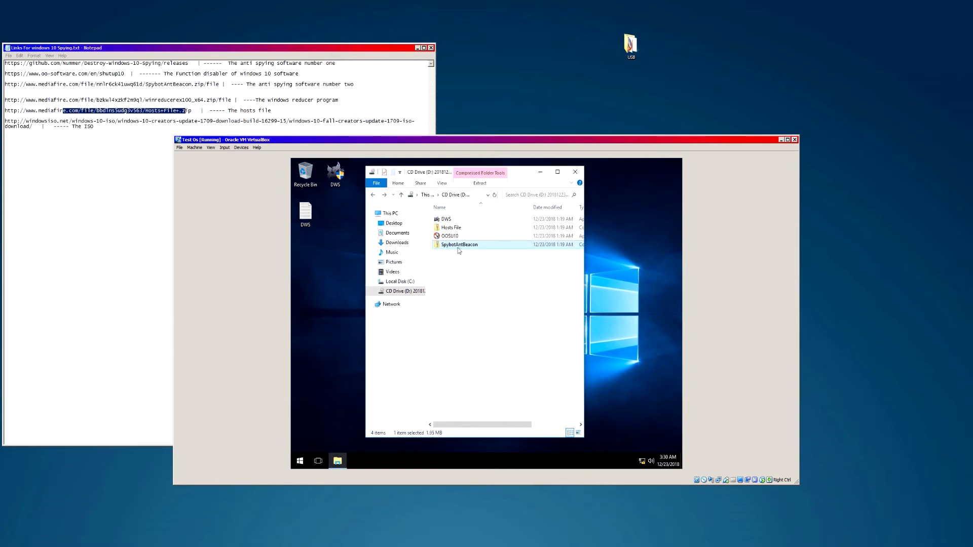
{"action": "double_click", "coordinate": [448, 247]}
{"action": "left_click_drag", "start_coordinate": [458, 219], "coordinate": [615, 249]}
{"action": "left_click_drag", "start_coordinate": [306, 251], "coordinate": [343, 261]}
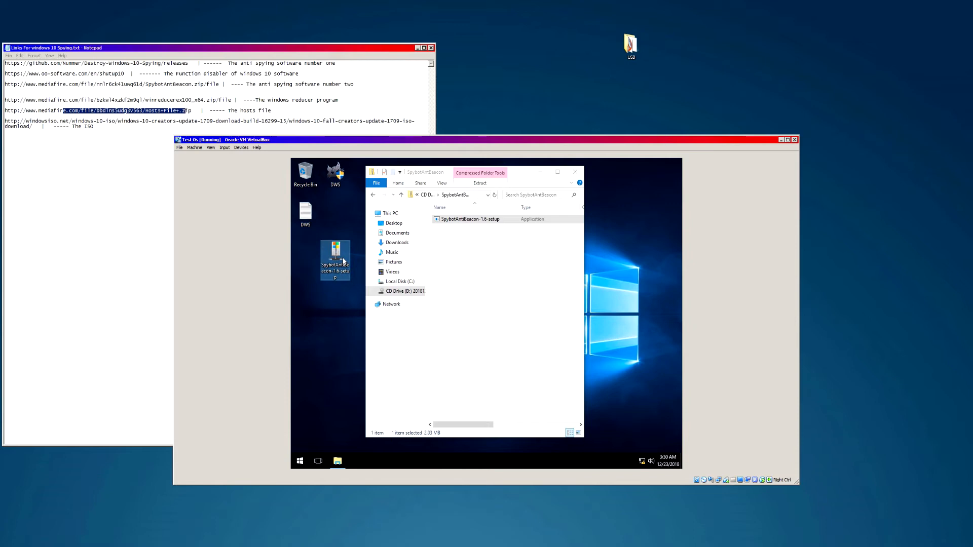
{"action": "double_click", "coordinate": [343, 261]}
- Install Spybot Anti-Beacon 1.6 to the default folder and launch it with admin rights
{"action": "left_click", "coordinate": [423, 370]}
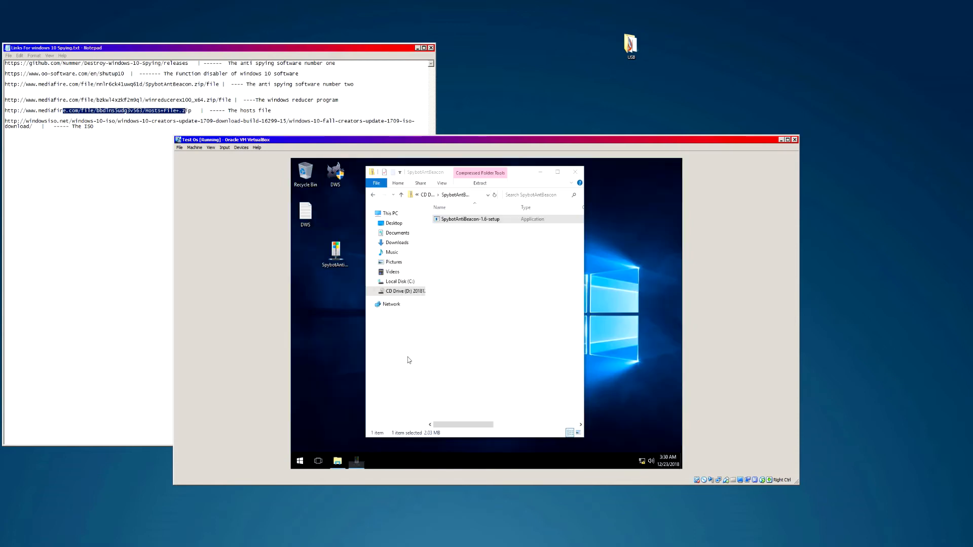
{"action": "left_click", "coordinate": [488, 327]}
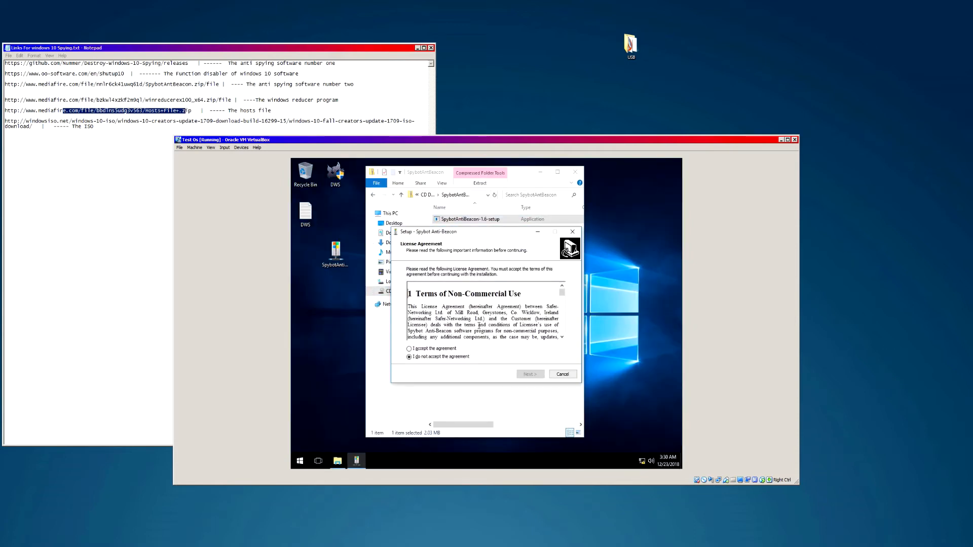
{"action": "left_click", "coordinate": [433, 350]}
{"action": "left_click", "coordinate": [530, 374]}
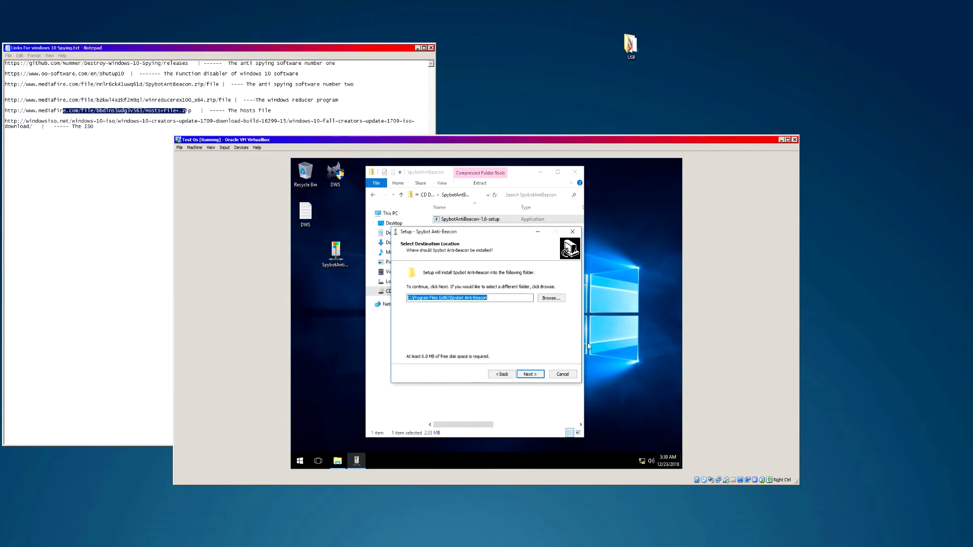
{"action": "left_click", "coordinate": [641, 458]}
{"action": "left_click", "coordinate": [635, 339]}
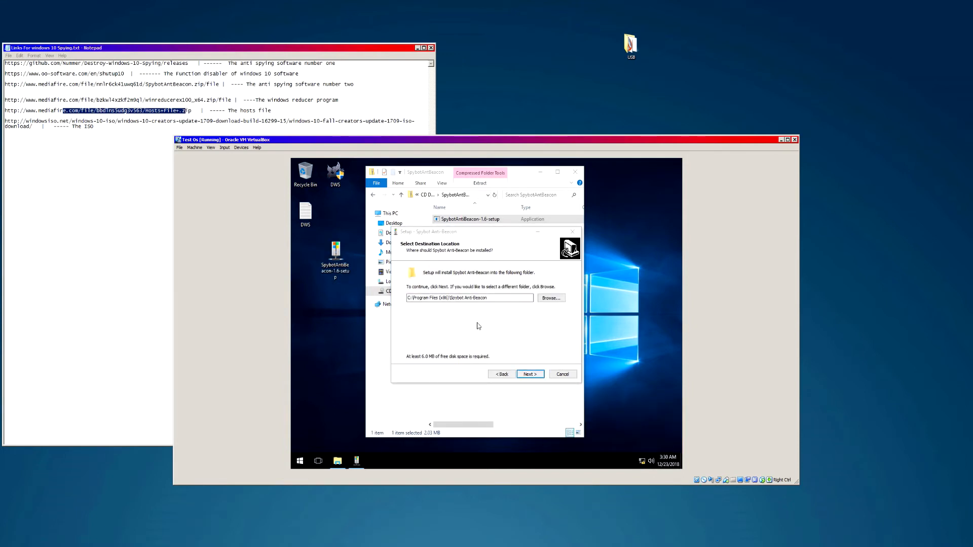
{"action": "left_click", "coordinate": [532, 376]}
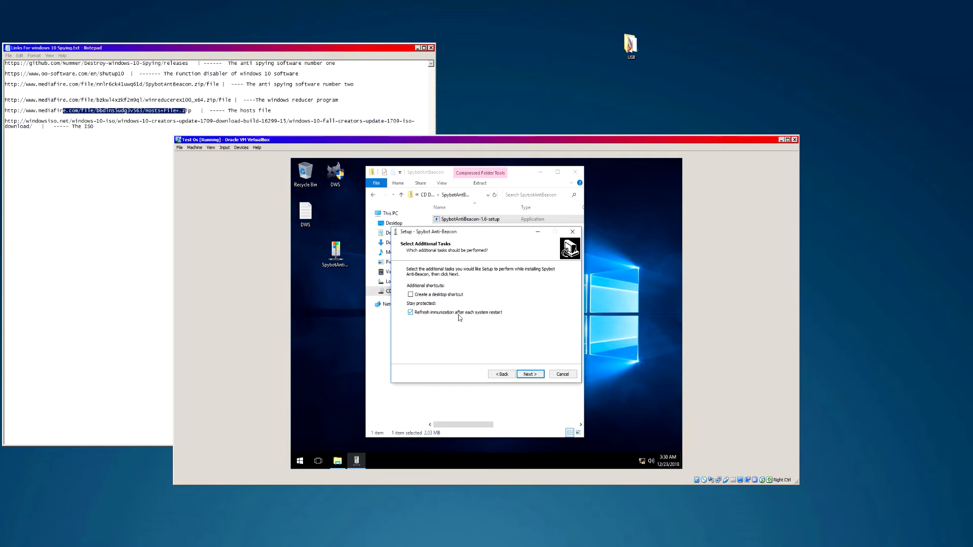
{"action": "left_click", "coordinate": [532, 375]}
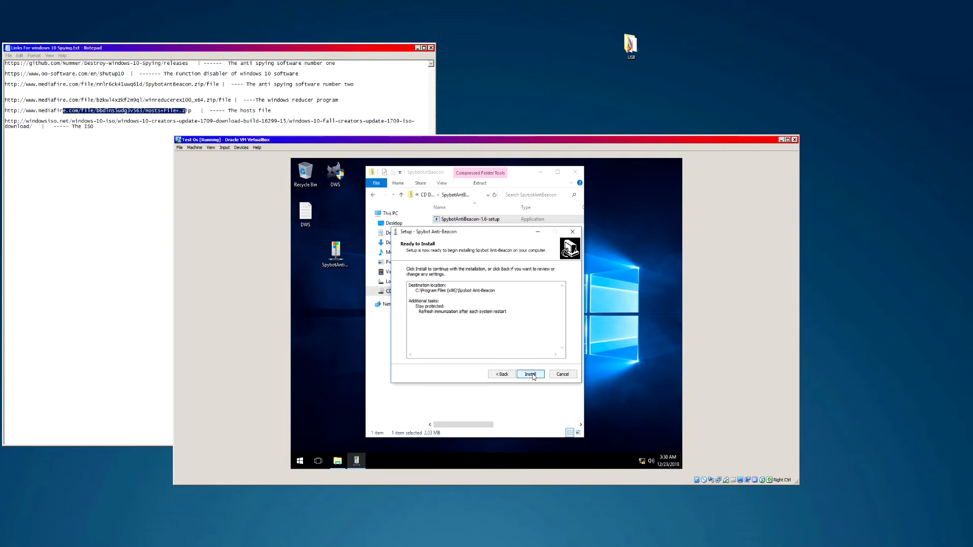
{"action": "left_click", "coordinate": [531, 374]}
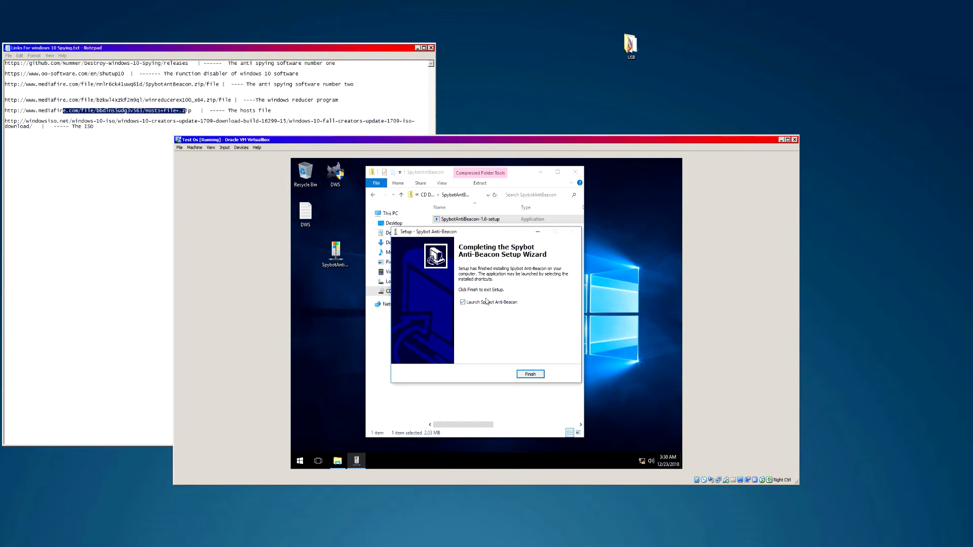
{"action": "left_click", "coordinate": [529, 375]}
{"action": "left_click", "coordinate": [474, 368]}
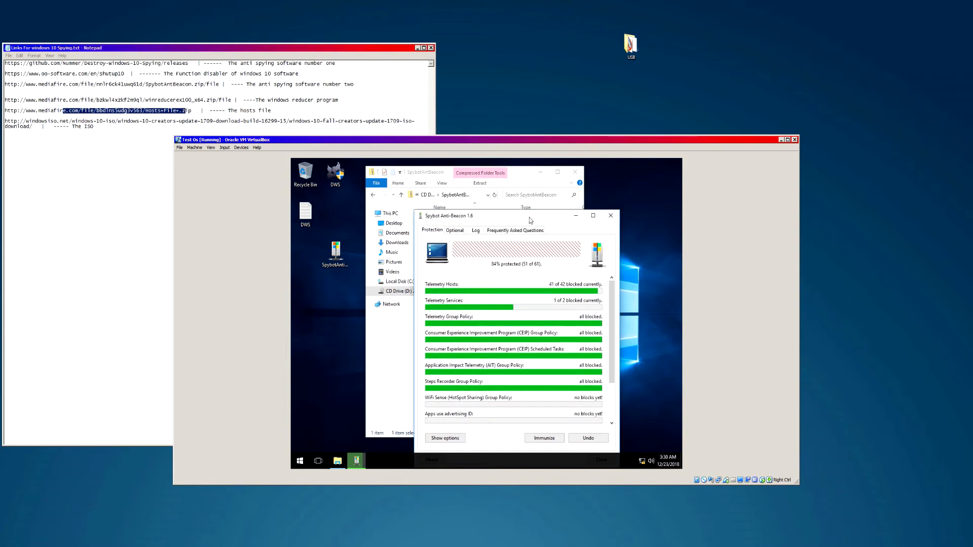
- Rearrange the windows and block all listed telemetry items in Spybot Anti-Beacon
{"action": "left_click_drag", "start_coordinate": [527, 187], "coordinate": [583, 173]}
{"action": "left_click", "coordinate": [375, 197]}
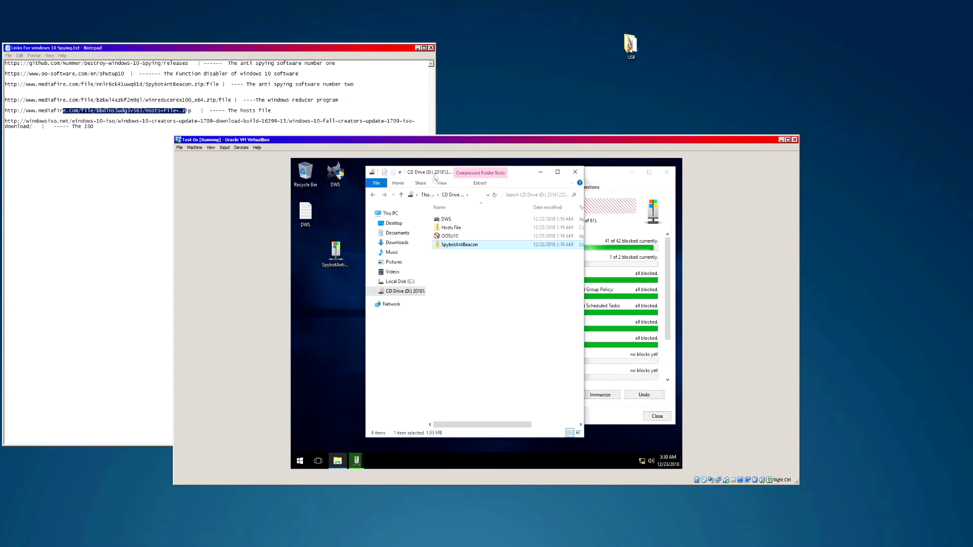
{"action": "left_click_drag", "start_coordinate": [435, 176], "coordinate": [376, 179]}
{"action": "left_click", "coordinate": [398, 238]}
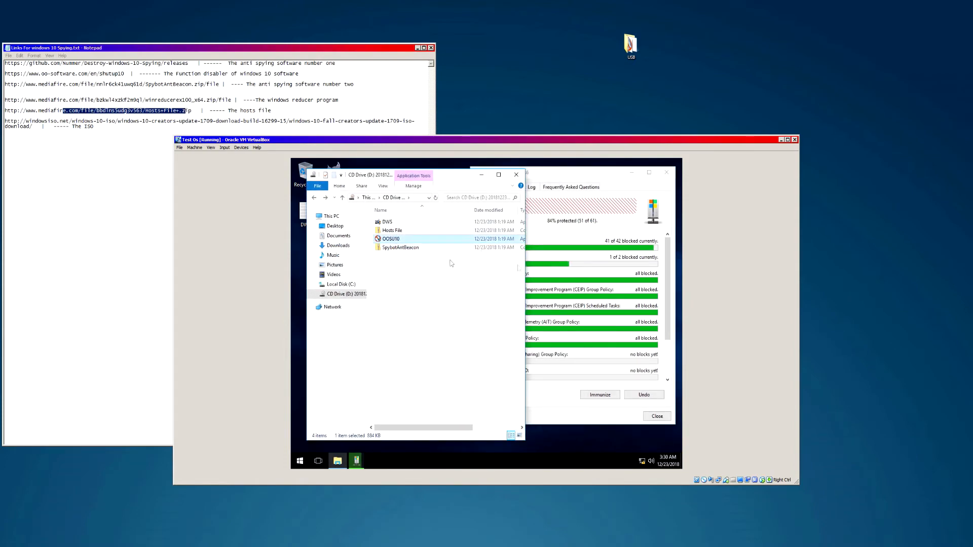
{"action": "left_click", "coordinate": [530, 261]}
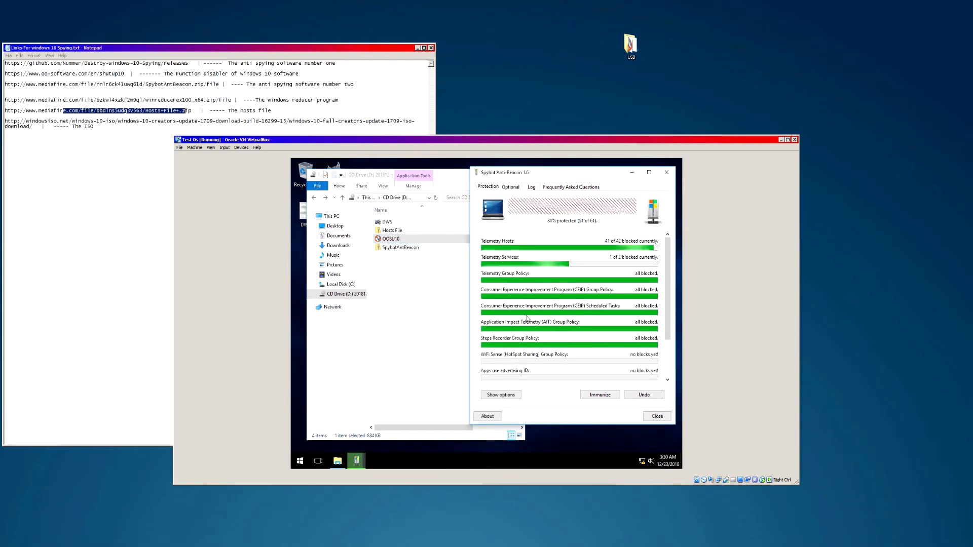
{"action": "left_click", "coordinate": [598, 395]}
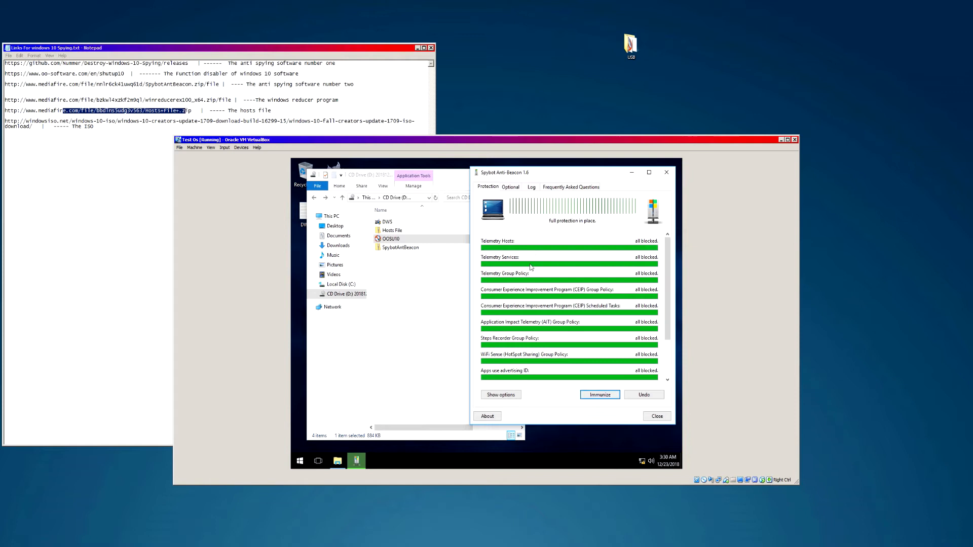
- Block the optional Web Search and OneDrive Group Policies and the Bing IPs
{"action": "left_click", "coordinate": [511, 187]}
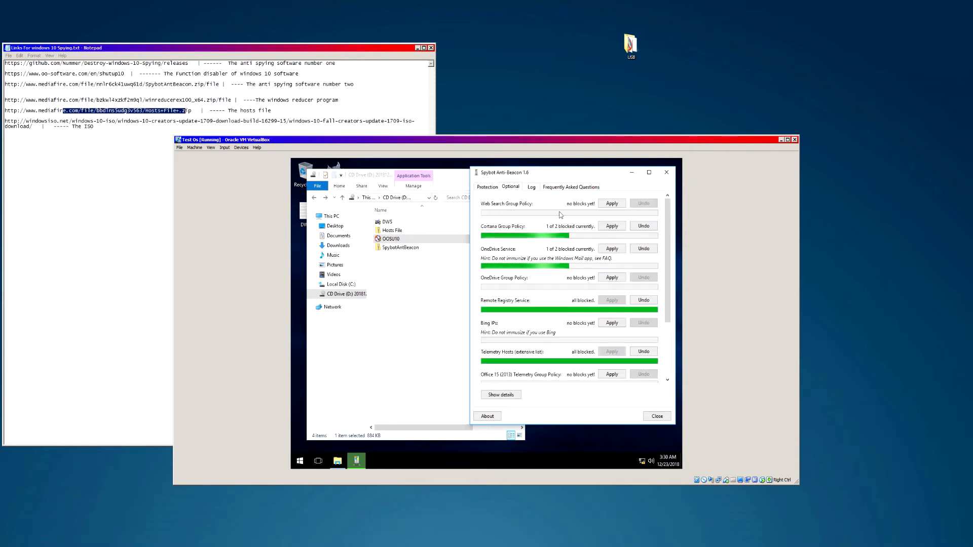
{"action": "left_click", "coordinate": [613, 204]}
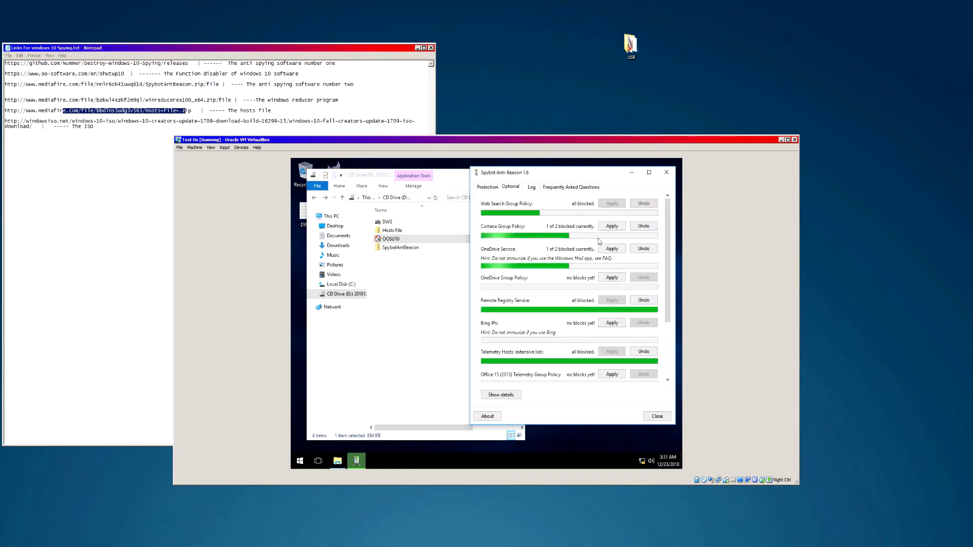
{"action": "left_click", "coordinate": [613, 277]}
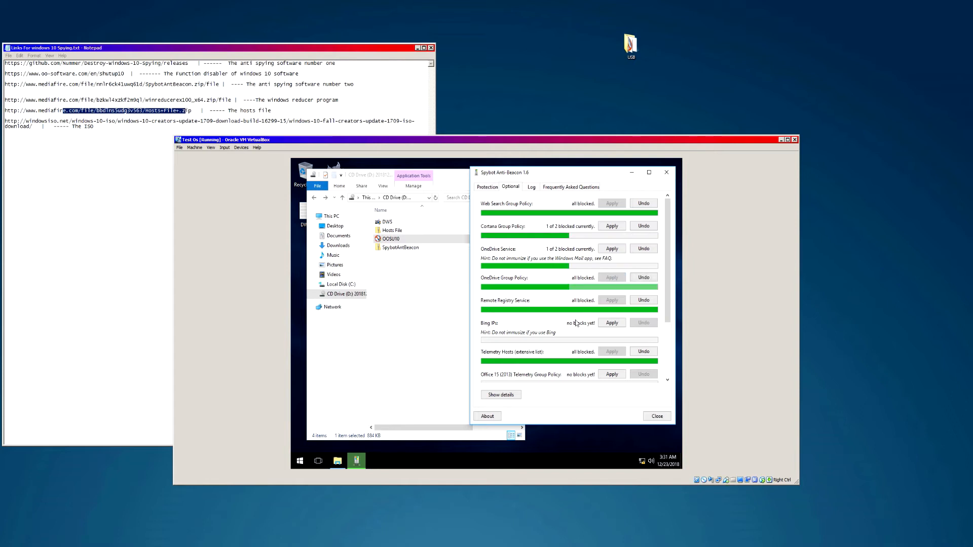
{"action": "left_click", "coordinate": [612, 323]}
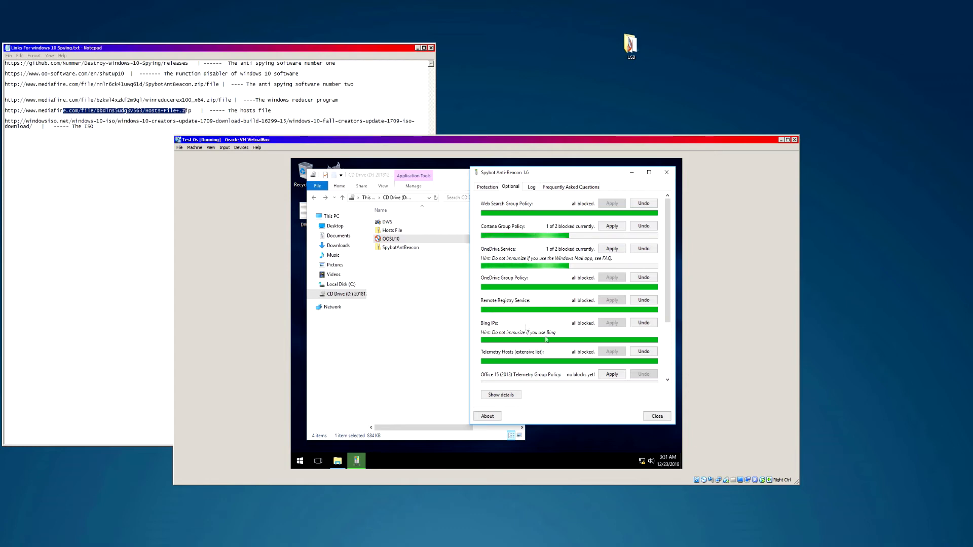
{"action": "left_click_drag", "start_coordinate": [667, 299], "coordinate": [667, 376]}
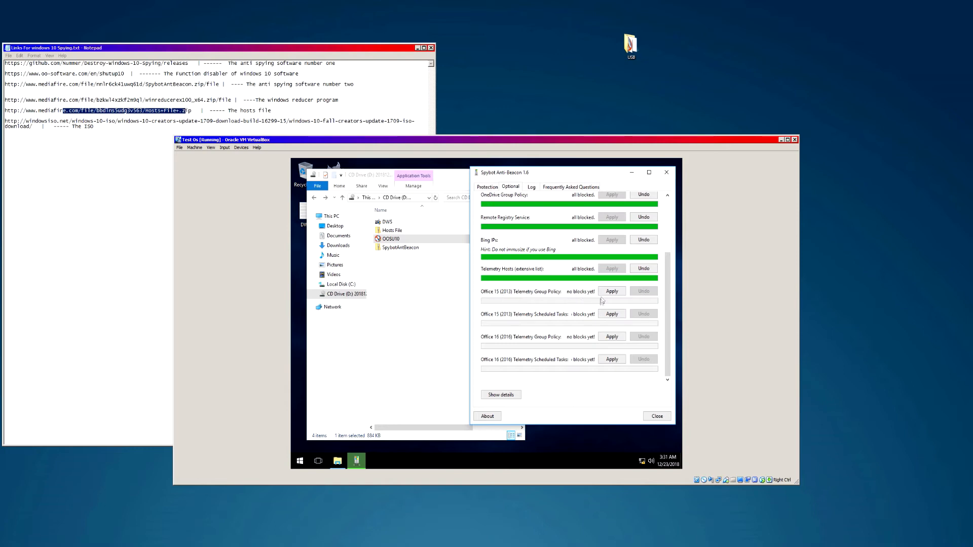
- Block Office 15/16 telemetry policies and tasks, apply full protection, and close Anti-Beacon
{"action": "left_click", "coordinate": [611, 291]}
{"action": "left_click", "coordinate": [609, 315]}
{"action": "left_click", "coordinate": [612, 336]}
{"action": "left_click", "coordinate": [612, 359]}
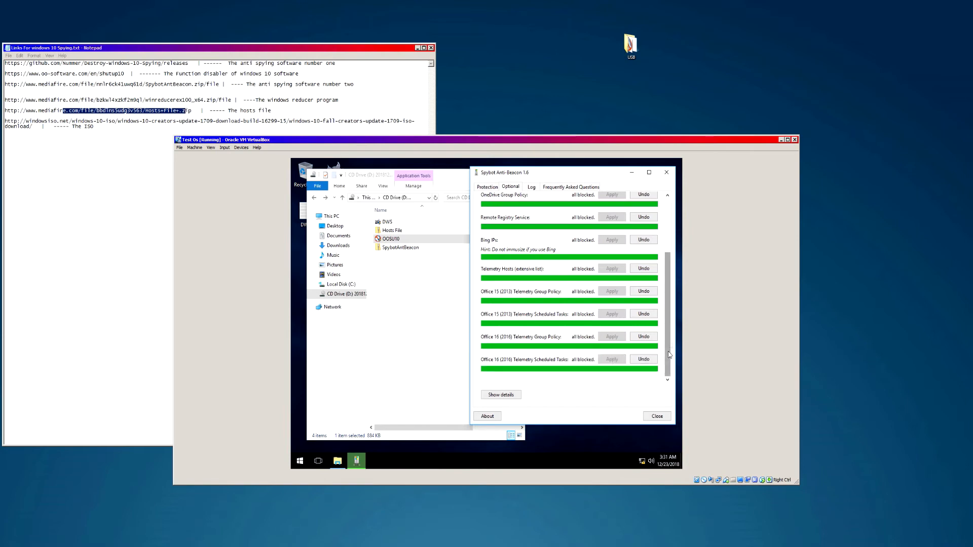
{"action": "scroll", "coordinate": [667, 253], "scroll_direction": "up", "scroll_amount": 1}
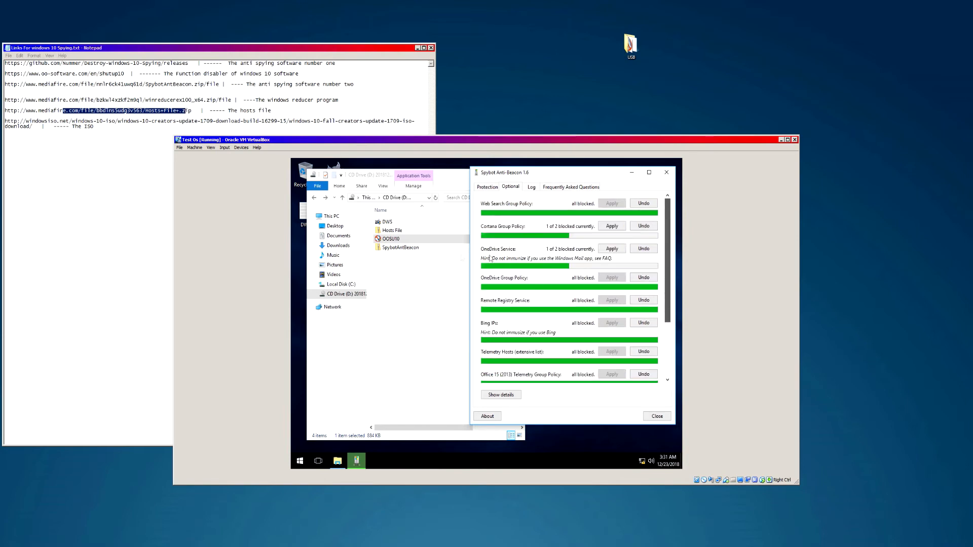
{"action": "left_click", "coordinate": [530, 188]}
{"action": "left_click", "coordinate": [561, 188]}
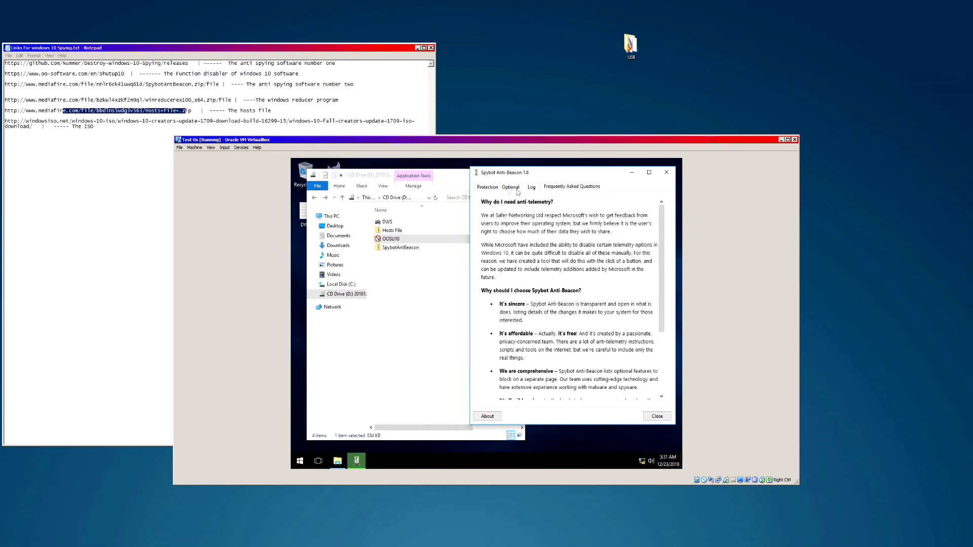
{"action": "left_click", "coordinate": [485, 187]}
{"action": "left_click", "coordinate": [605, 398]}
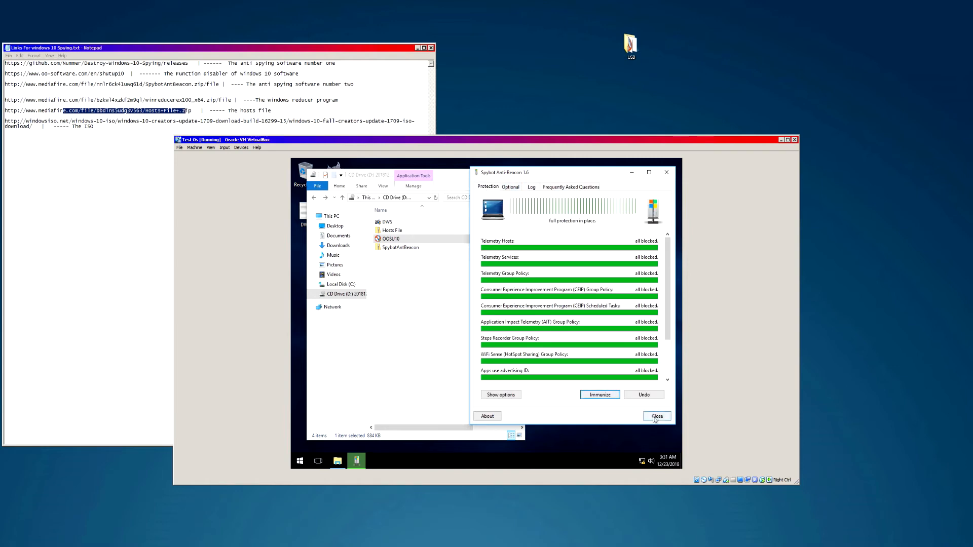
{"action": "left_click", "coordinate": [657, 417]}
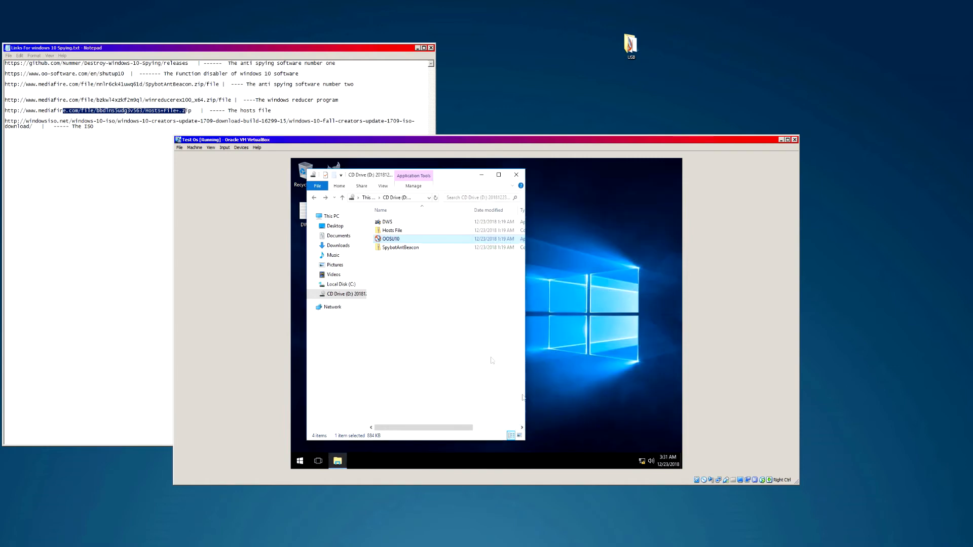
- Move the Explorer window and the SpybotAnti icon clear of the desktop icons
{"action": "left_click_drag", "start_coordinate": [448, 178], "coordinate": [567, 178]}
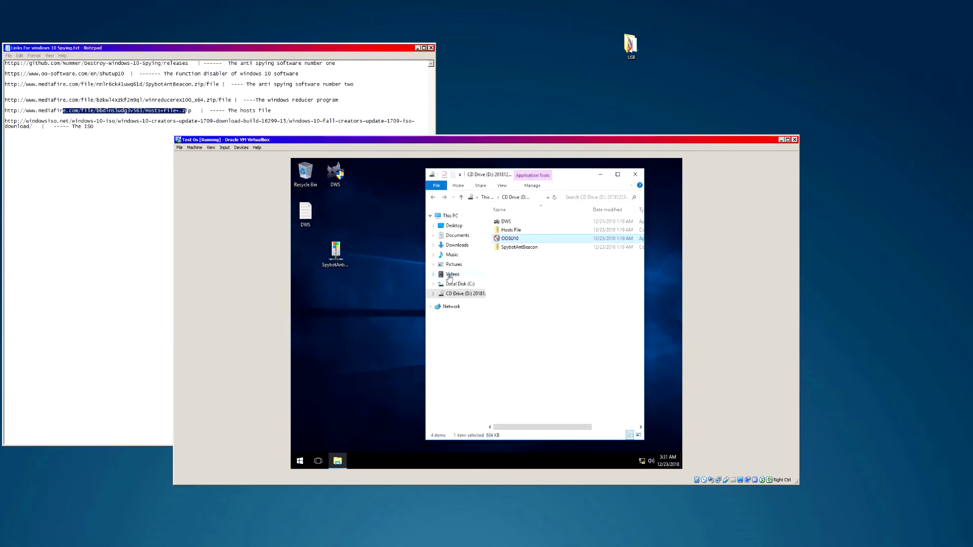
{"action": "left_click_drag", "start_coordinate": [337, 248], "coordinate": [398, 208]}
{"action": "left_click", "coordinate": [511, 230]}
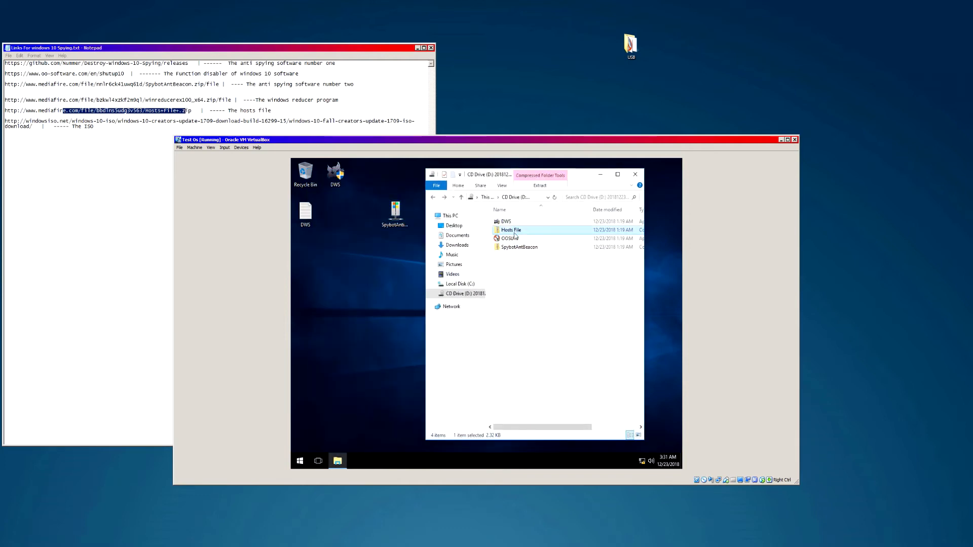
- Run OOSU10 as administrator, dismiss its configuration error, and scroll through its settings list
{"action": "left_click", "coordinate": [513, 240]}
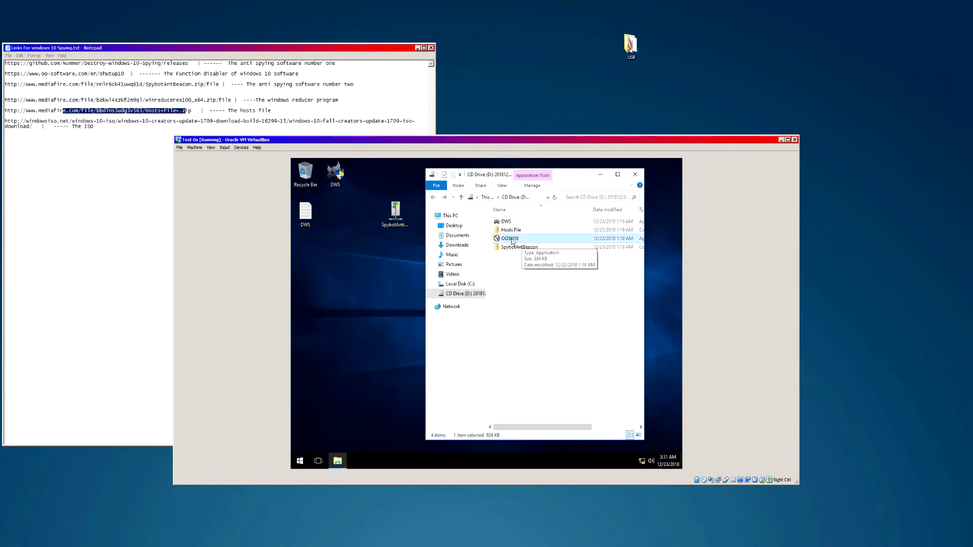
{"action": "double_click", "coordinate": [512, 240]}
{"action": "left_click", "coordinate": [448, 366]}
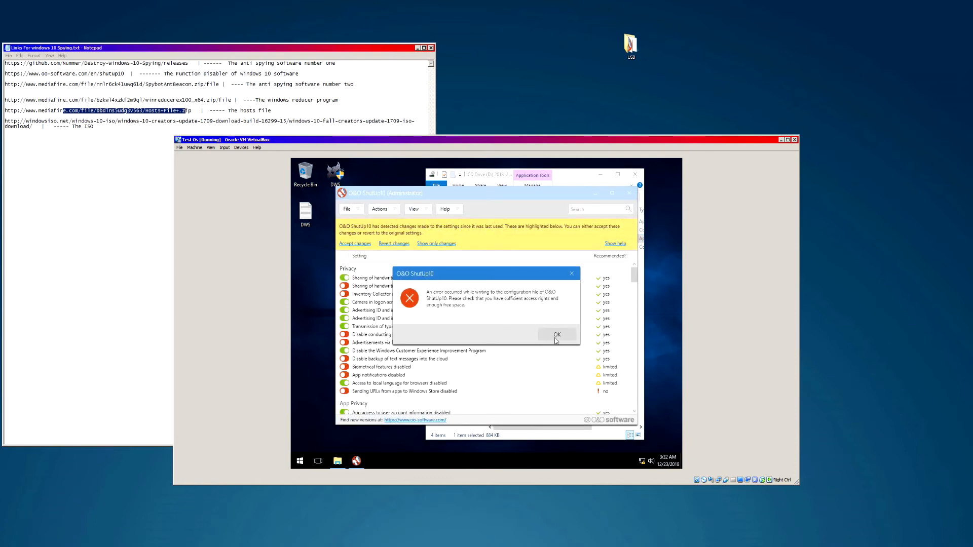
{"action": "left_click", "coordinate": [572, 275]}
{"action": "scroll", "coordinate": [565, 287], "scroll_direction": "down", "scroll_amount": 10}
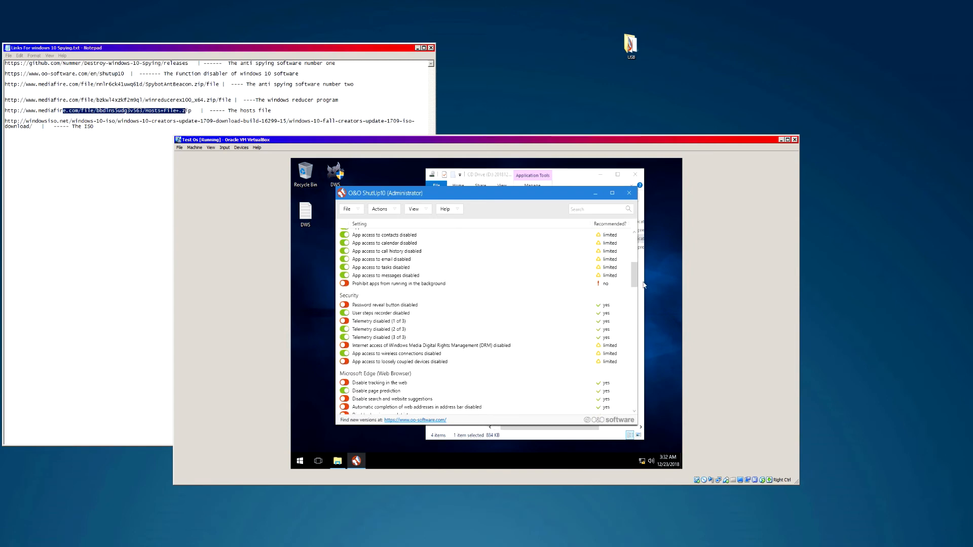
{"action": "scroll", "coordinate": [634, 273], "scroll_direction": "up", "scroll_amount": 3}
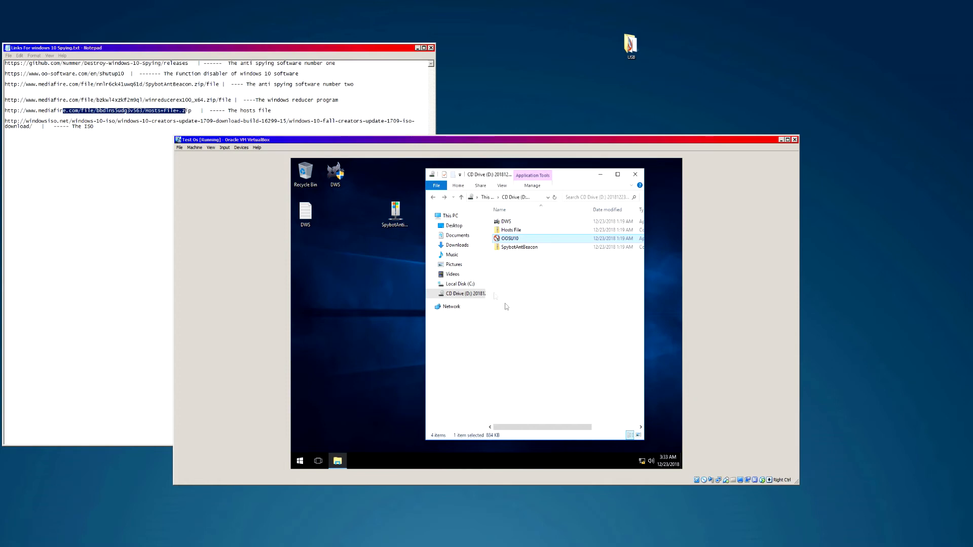
- Copy the OOSU10 program from the CD drive folder onto the VM desktop
{"action": "left_click", "coordinate": [516, 247]}
{"action": "left_click", "coordinate": [508, 241]}
{"action": "left_click", "coordinate": [508, 231]}
{"action": "left_click", "coordinate": [508, 223]}
{"action": "left_click", "coordinate": [508, 233]}
{"action": "left_click", "coordinate": [509, 239]}
{"action": "right_click", "coordinate": [509, 240]}
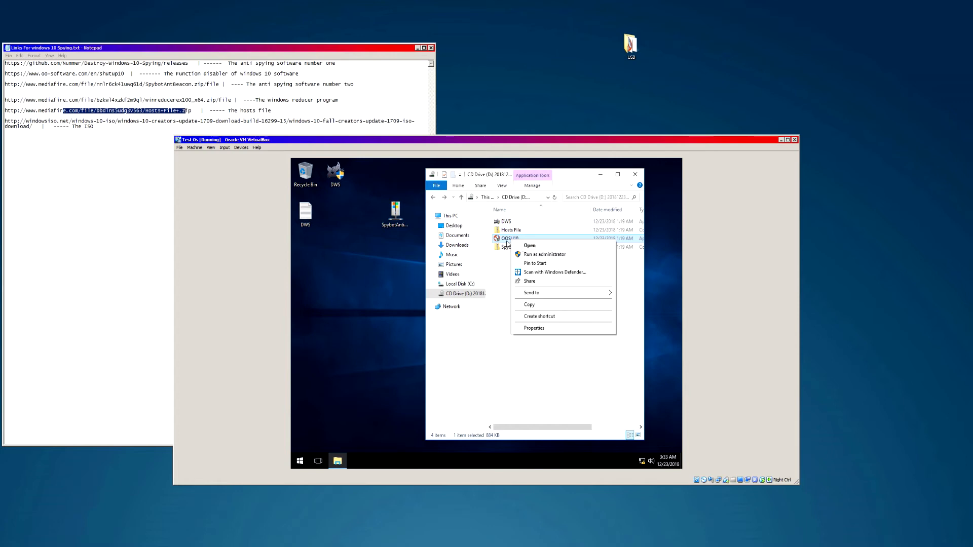
{"action": "left_click", "coordinate": [522, 245]}
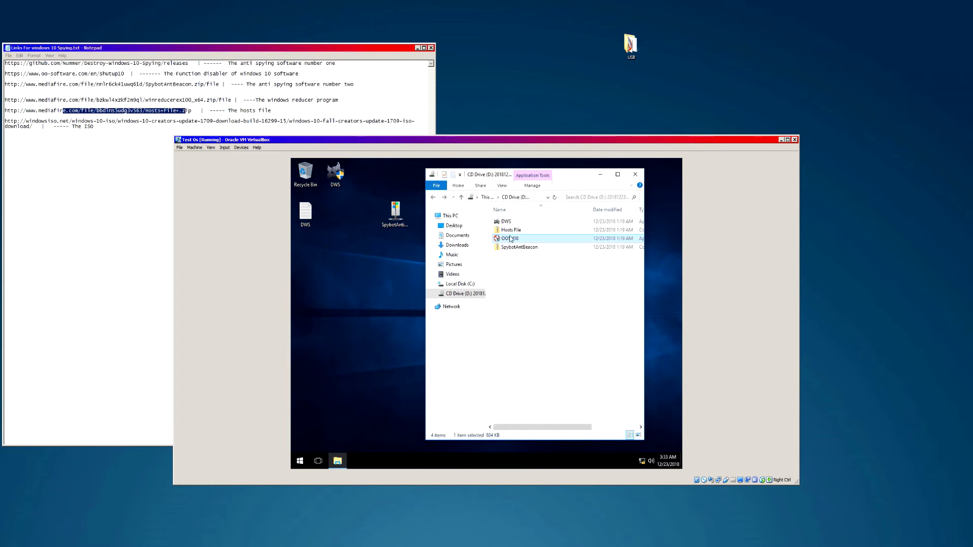
{"action": "left_click_drag", "start_coordinate": [508, 240], "coordinate": [359, 251]}
- Reposition the OOSU10 desktop icon, finally moving it up beside the other icons
{"action": "left_click_drag", "start_coordinate": [339, 205], "coordinate": [385, 295]}
{"action": "mouse_move", "coordinate": [365, 256]}
{"action": "left_mouse_down"}
{"action": "mouse_move", "coordinate": [395, 332]}
{"action": "mouse_move", "coordinate": [382, 279]}
{"action": "mouse_move", "coordinate": [395, 258]}
{"action": "mouse_move", "coordinate": [372, 299]}
{"action": "mouse_move", "coordinate": [367, 272]}
{"action": "left_mouse_up"}
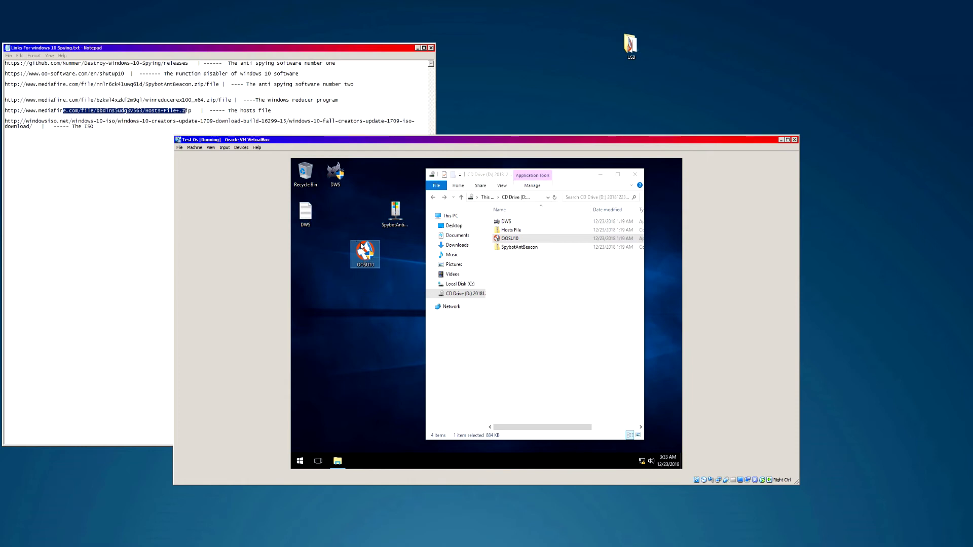
{"action": "left_click_drag", "start_coordinate": [357, 239], "coordinate": [373, 327]}
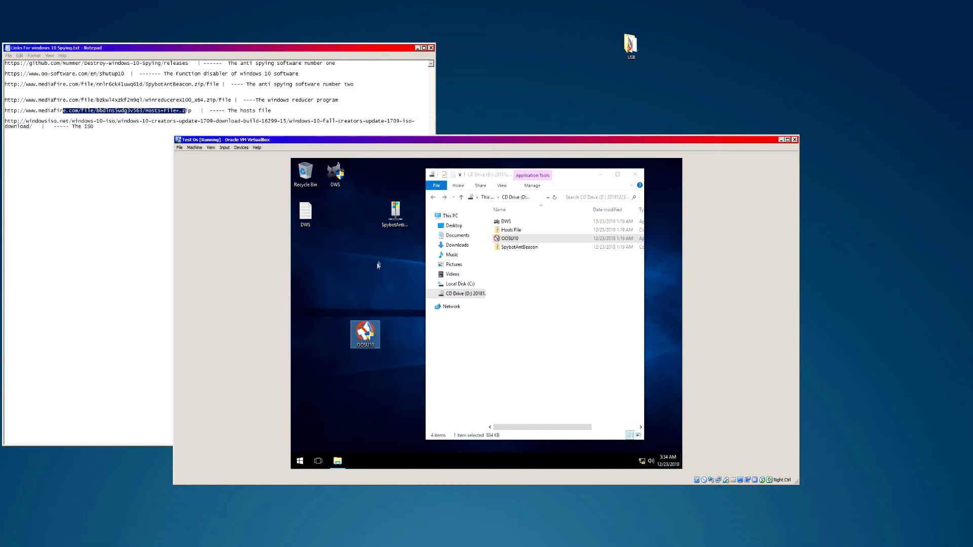
{"action": "left_click_drag", "start_coordinate": [396, 269], "coordinate": [401, 350]}
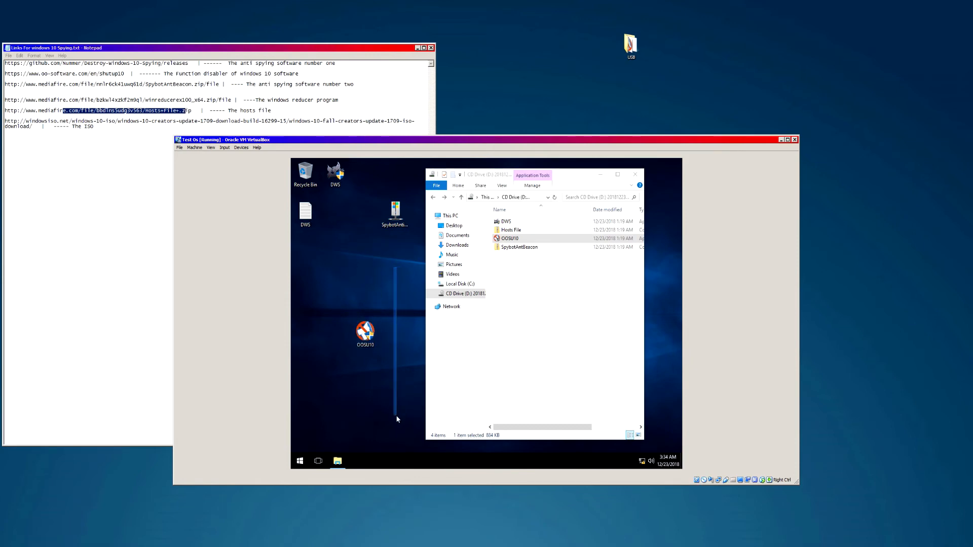
{"action": "left_click_drag", "start_coordinate": [398, 417], "coordinate": [397, 417]}
{"action": "left_click_drag", "start_coordinate": [414, 175], "coordinate": [378, 391]}
{"action": "mouse_move", "coordinate": [370, 338]}
{"action": "left_mouse_down"}
{"action": "mouse_move", "coordinate": [351, 220]}
{"action": "mouse_move", "coordinate": [381, 320]}
{"action": "mouse_move", "coordinate": [403, 282]}
{"action": "mouse_move", "coordinate": [402, 260]}
{"action": "mouse_move", "coordinate": [378, 350]}
{"action": "left_mouse_up"}
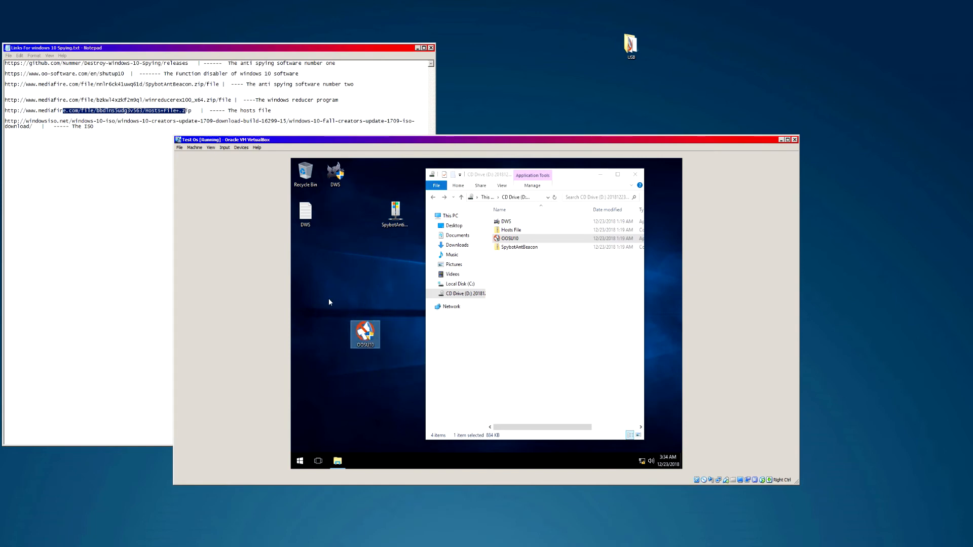
{"action": "left_click_drag", "start_coordinate": [315, 278], "coordinate": [406, 428]}
{"action": "left_click_drag", "start_coordinate": [333, 293], "coordinate": [401, 383]}
{"action": "left_click_drag", "start_coordinate": [321, 278], "coordinate": [400, 365]}
{"action": "left_click_drag", "start_coordinate": [327, 276], "coordinate": [401, 374]}
{"action": "left_click_drag", "start_coordinate": [310, 262], "coordinate": [397, 384]}
{"action": "left_click_drag", "start_coordinate": [365, 332], "coordinate": [360, 215]}
- Delete the OOSU10 and SpybotAnti desktop copies and close the file window
{"action": "right_click", "coordinate": [361, 216]}
{"action": "left_click", "coordinate": [449, 350]}
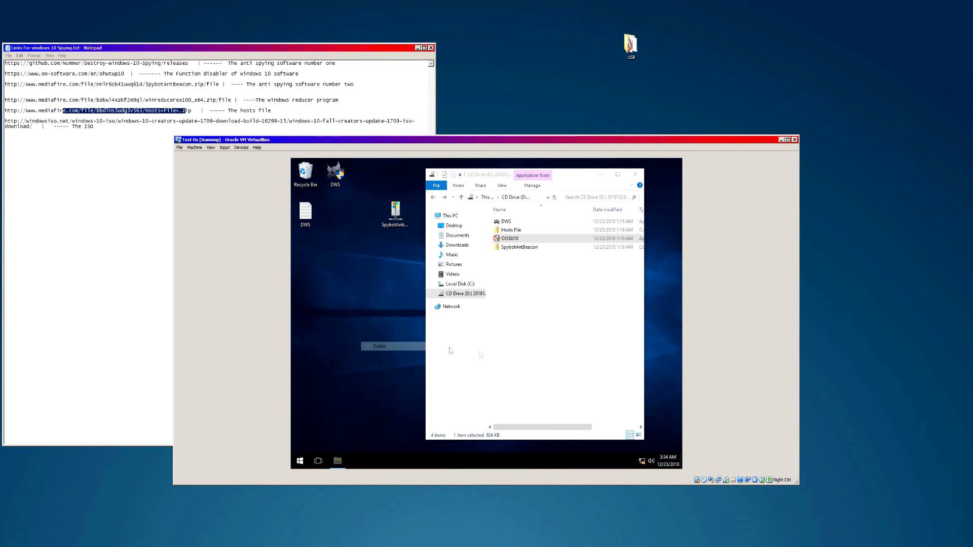
{"action": "right_click", "coordinate": [395, 214]}
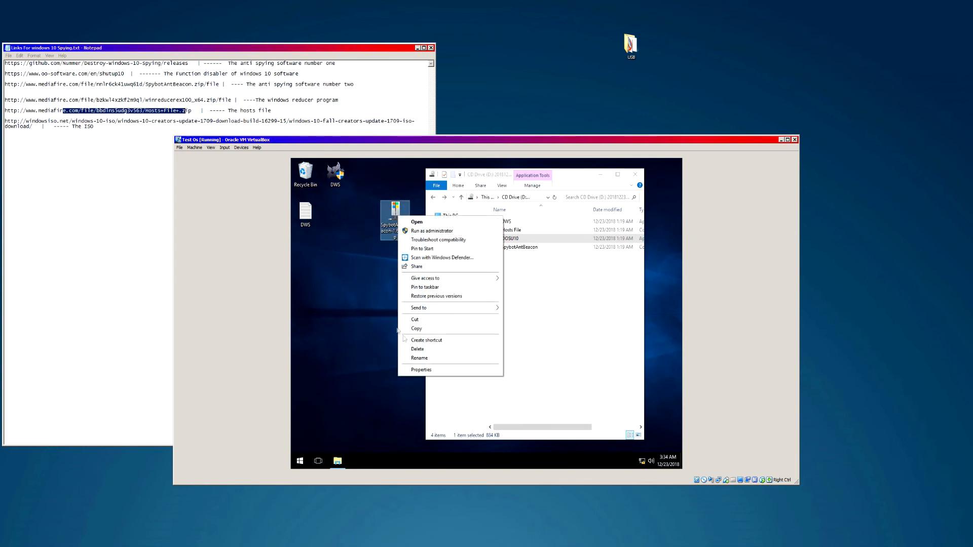
{"action": "left_click", "coordinate": [430, 349]}
{"action": "left_click", "coordinate": [630, 177]}
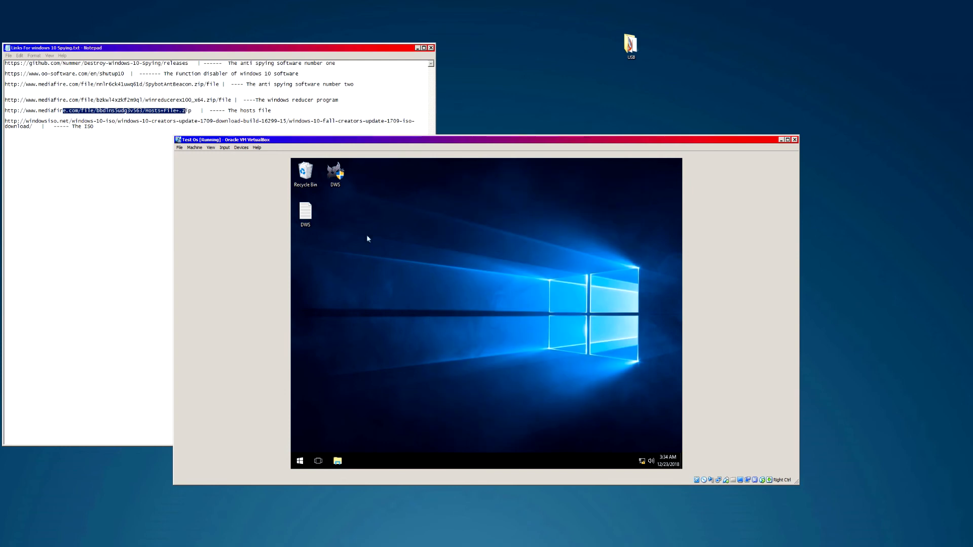
{"action": "right_click", "coordinate": [338, 176]}
- Delete the DWS shortcut, then glance at the Start menu and network status
{"action": "left_click", "coordinate": [349, 308]}
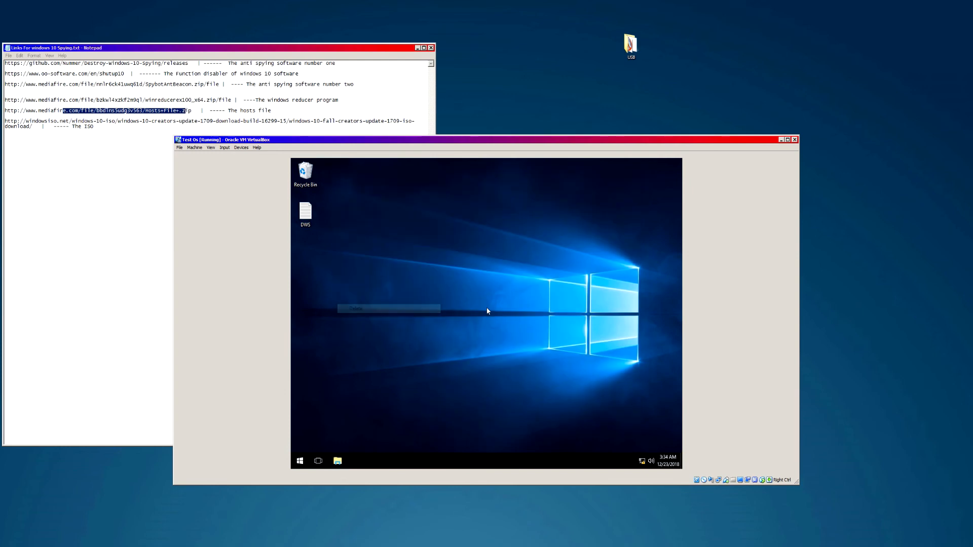
{"action": "left_click", "coordinate": [297, 461]}
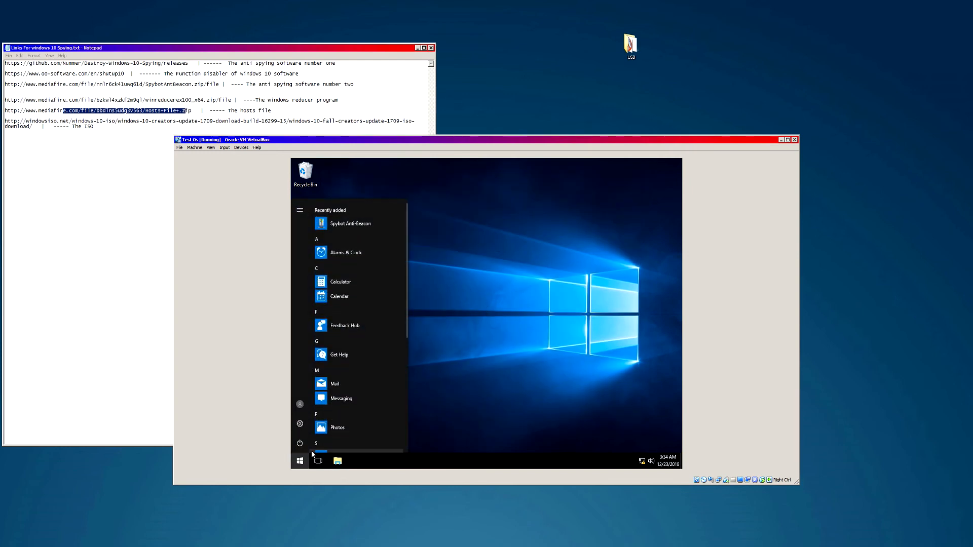
{"action": "left_click", "coordinate": [510, 378]}
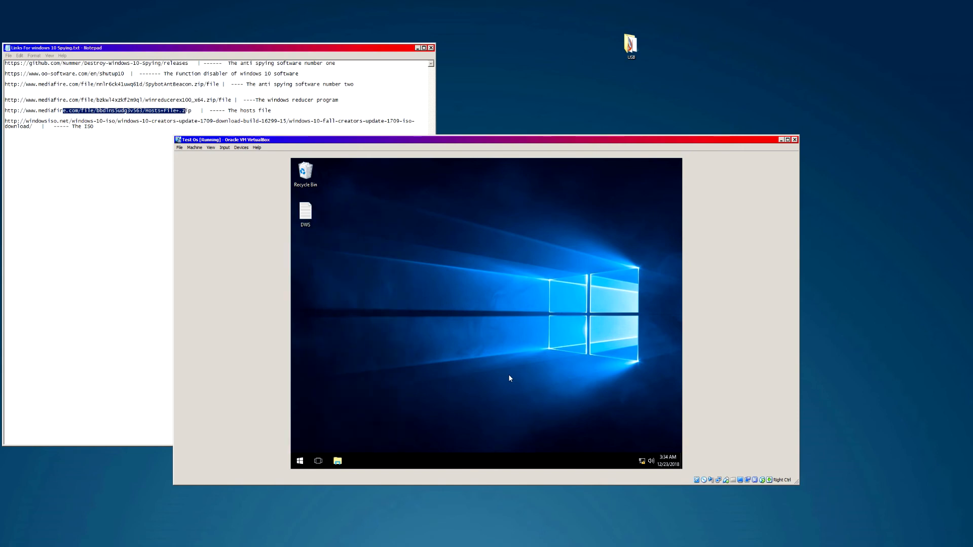
{"action": "left_click", "coordinate": [641, 463]}
{"action": "left_click", "coordinate": [519, 350]}
- Move the DWS file icon to the top centre of the desktop
{"action": "left_click_drag", "start_coordinate": [305, 213], "coordinate": [480, 222]}
{"action": "left_click_drag", "start_coordinate": [340, 241], "coordinate": [495, 428]}
{"action": "left_click_drag", "start_coordinate": [388, 250], "coordinate": [616, 421]}
{"action": "left_click_drag", "start_coordinate": [348, 165], "coordinate": [625, 328]}
{"action": "left_click_drag", "start_coordinate": [407, 172], "coordinate": [603, 334]}
- Place the Recycle Bin beside the DWS file, then bring up the Start menu
{"action": "left_click_drag", "start_coordinate": [314, 186], "coordinate": [459, 221]}
{"action": "left_click_drag", "start_coordinate": [400, 175], "coordinate": [589, 301]}
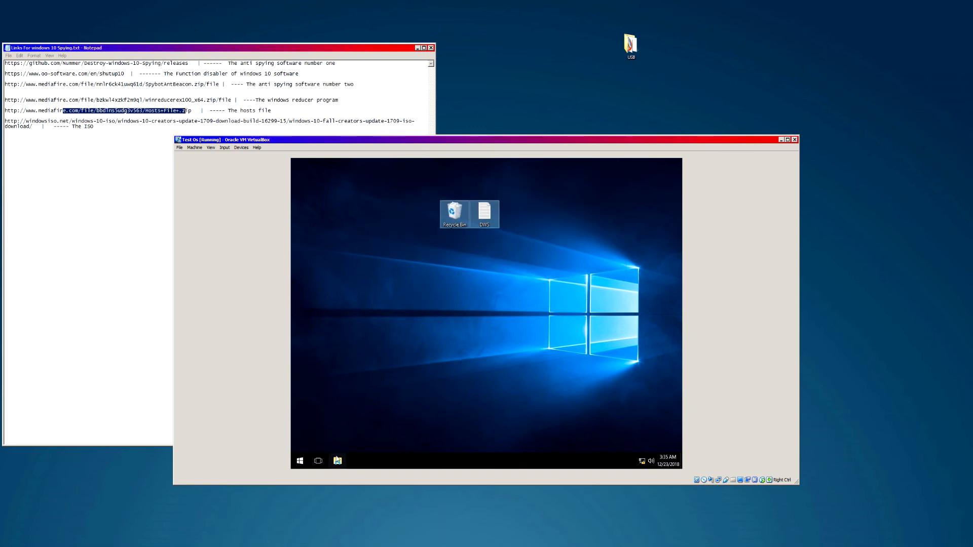
{"action": "left_click_drag", "start_coordinate": [365, 218], "coordinate": [582, 449]}
{"action": "left_click_drag", "start_coordinate": [594, 308], "coordinate": [378, 382]}
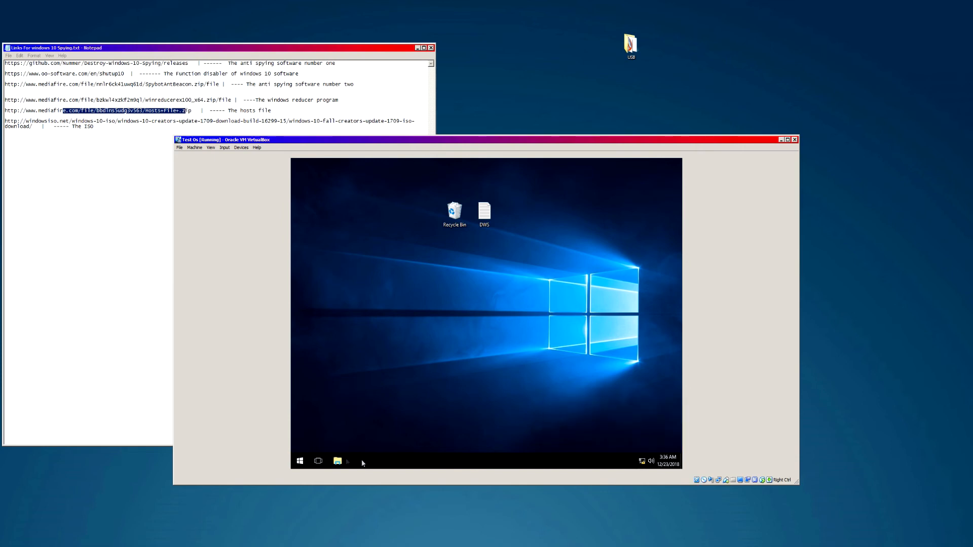
{"action": "left_click_drag", "start_coordinate": [457, 348], "coordinate": [556, 406]}
{"action": "left_click_drag", "start_coordinate": [599, 189], "coordinate": [405, 392]}
{"action": "left_click_drag", "start_coordinate": [321, 166], "coordinate": [642, 363]}
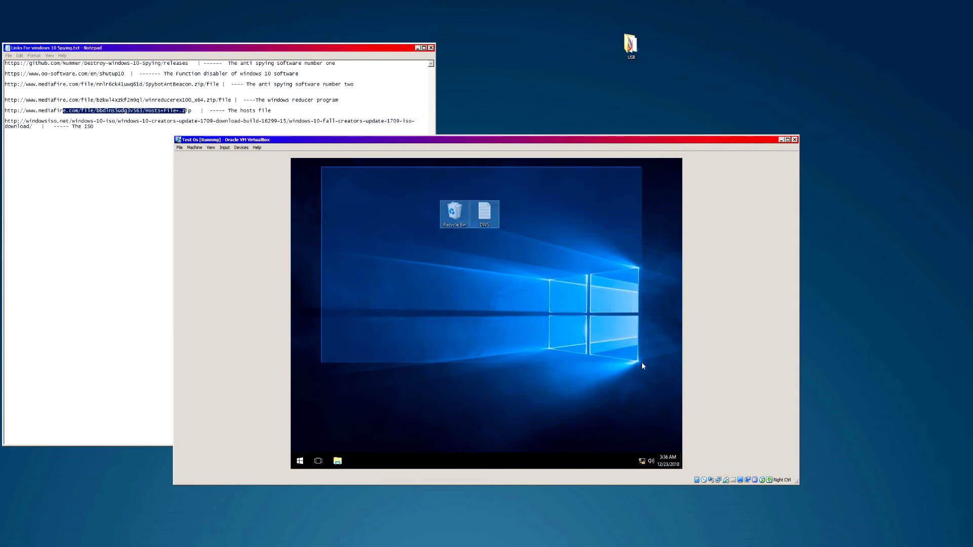
{"action": "left_click_drag", "start_coordinate": [361, 266], "coordinate": [592, 406]}
{"action": "left_click", "coordinate": [300, 461]}
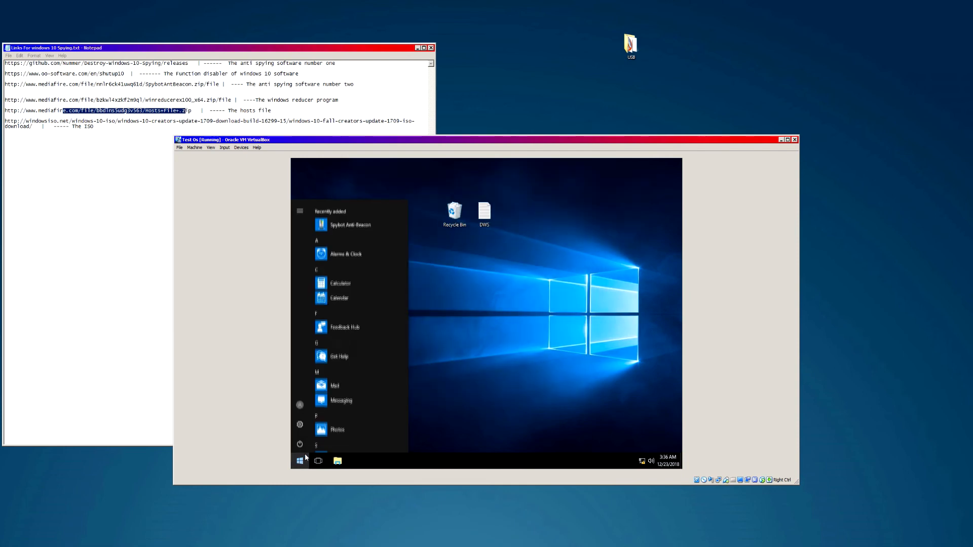
{"action": "left_click", "coordinate": [337, 461]}
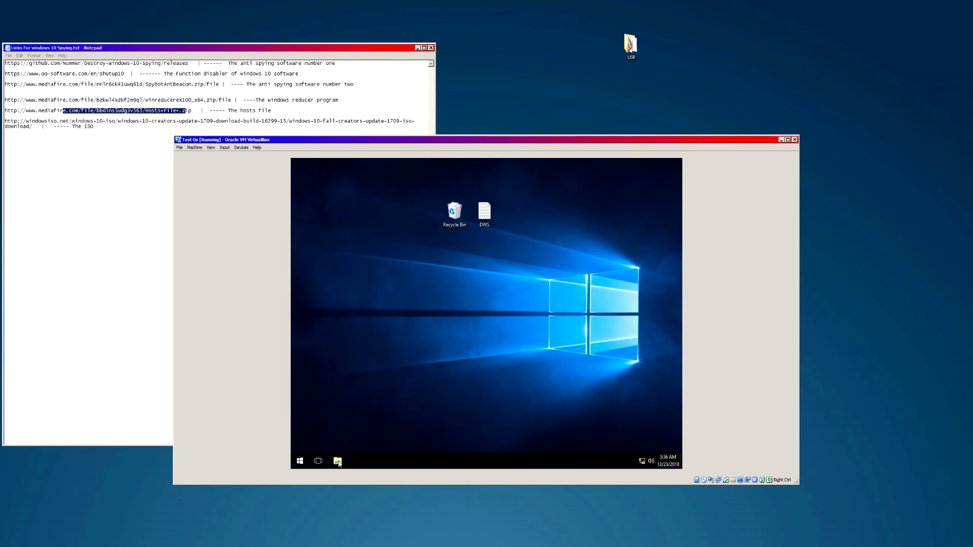
{"action": "mouse_move", "coordinate": [536, 178]}
{"action": "left_mouse_down"}
{"action": "mouse_move", "coordinate": [480, 194]}
{"action": "mouse_move", "coordinate": [523, 179]}
{"action": "left_mouse_up"}
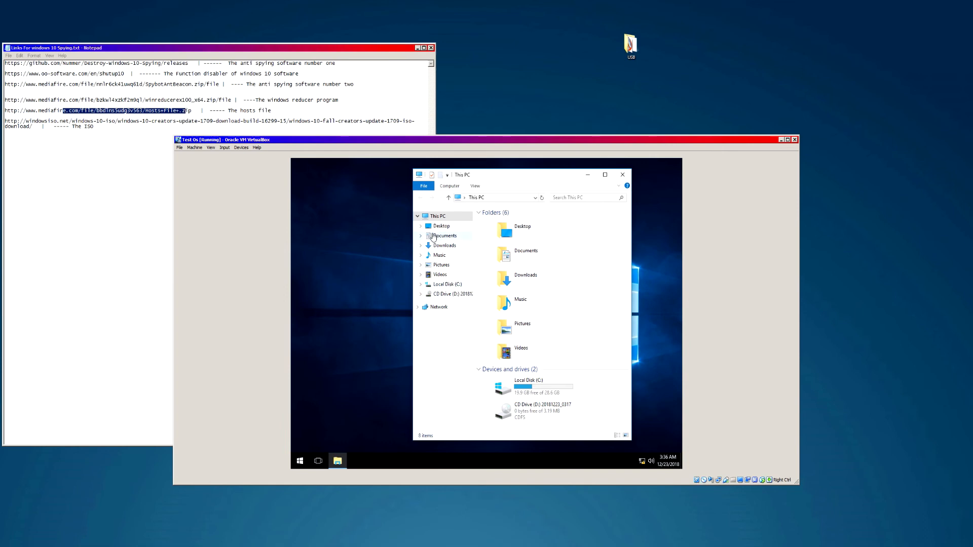
{"action": "right_click", "coordinate": [462, 459]}
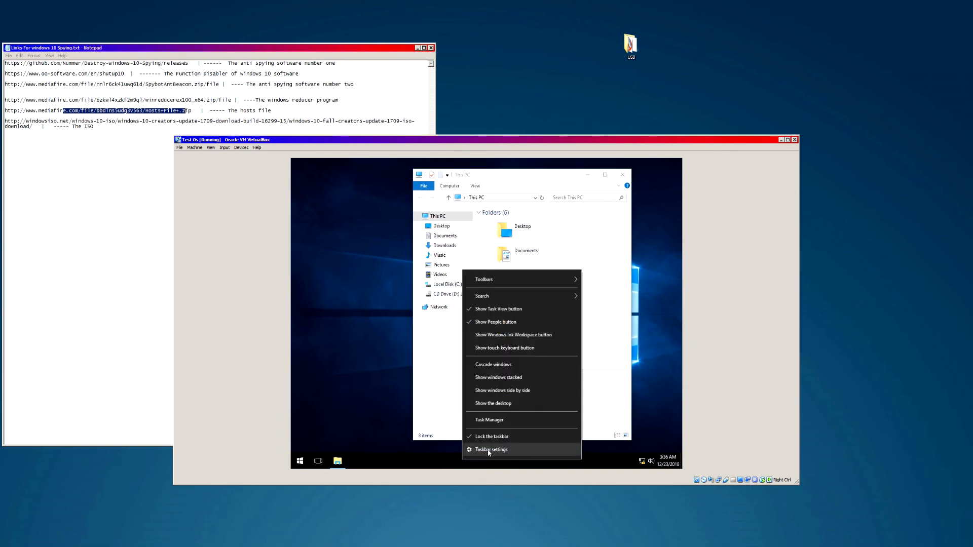
{"action": "left_click", "coordinate": [490, 451]}
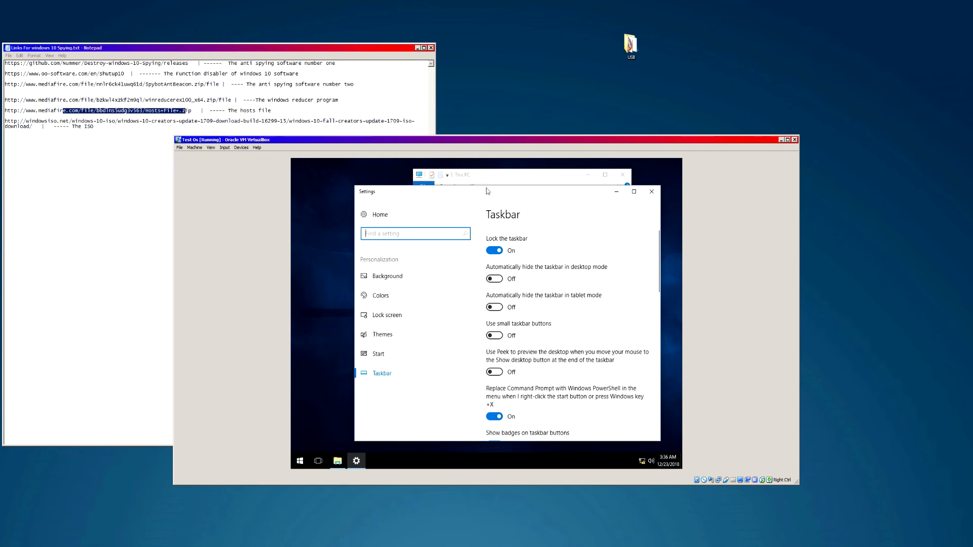
{"action": "left_click", "coordinate": [387, 276]}
{"action": "left_click", "coordinate": [381, 295]}
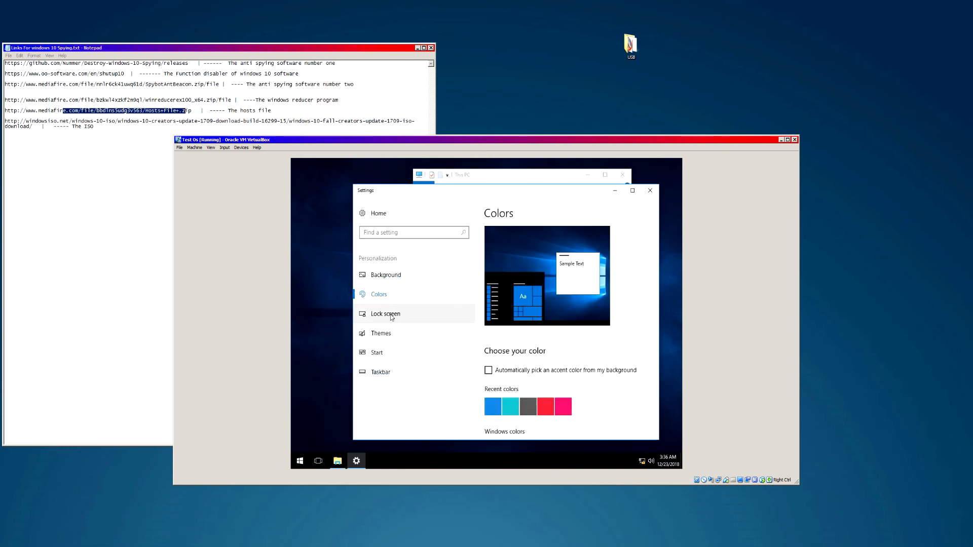
{"action": "left_click", "coordinate": [389, 314]}
{"action": "left_click", "coordinate": [378, 213]}
{"action": "scroll", "coordinate": [494, 293], "scroll_direction": "down", "scroll_amount": 2}
{"action": "scroll", "coordinate": [554, 279], "scroll_direction": "up", "scroll_amount": 2}
{"action": "left_click", "coordinate": [544, 283]}
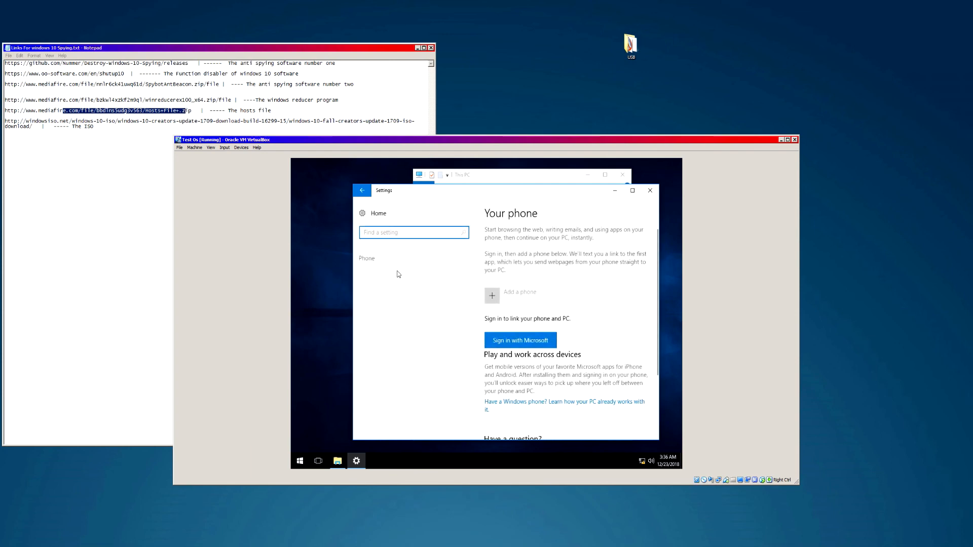
{"action": "left_click", "coordinate": [397, 316]}
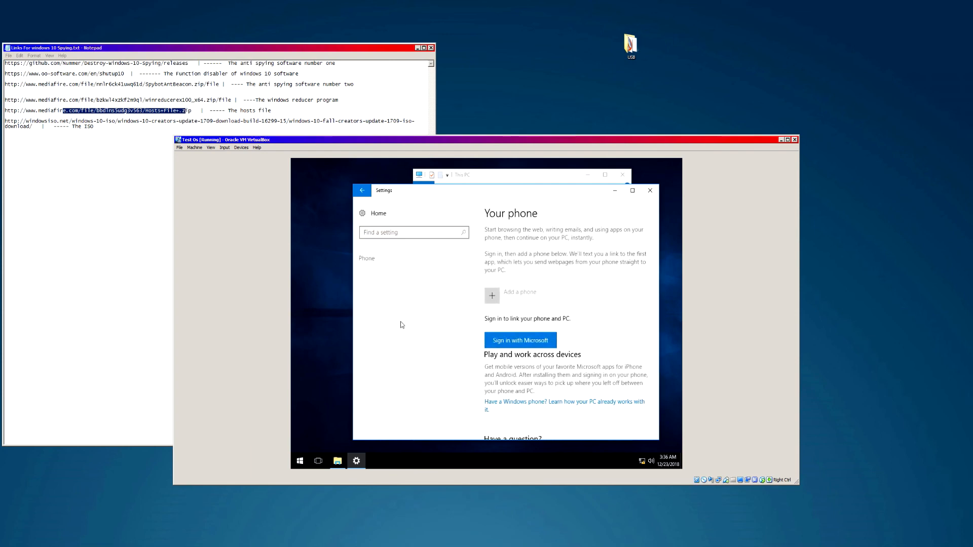
{"action": "left_click", "coordinate": [358, 195]}
{"action": "scroll", "coordinate": [634, 307], "scroll_direction": "down", "scroll_amount": 2}
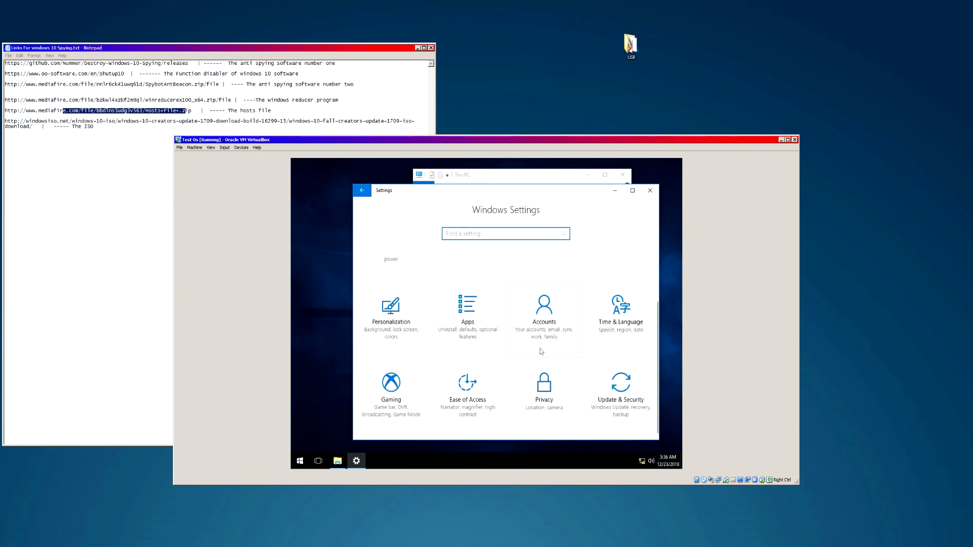
{"action": "scroll", "coordinate": [466, 334], "scroll_direction": "up", "scroll_amount": 1}
{"action": "scroll", "coordinate": [397, 349], "scroll_direction": "down", "scroll_amount": 1}
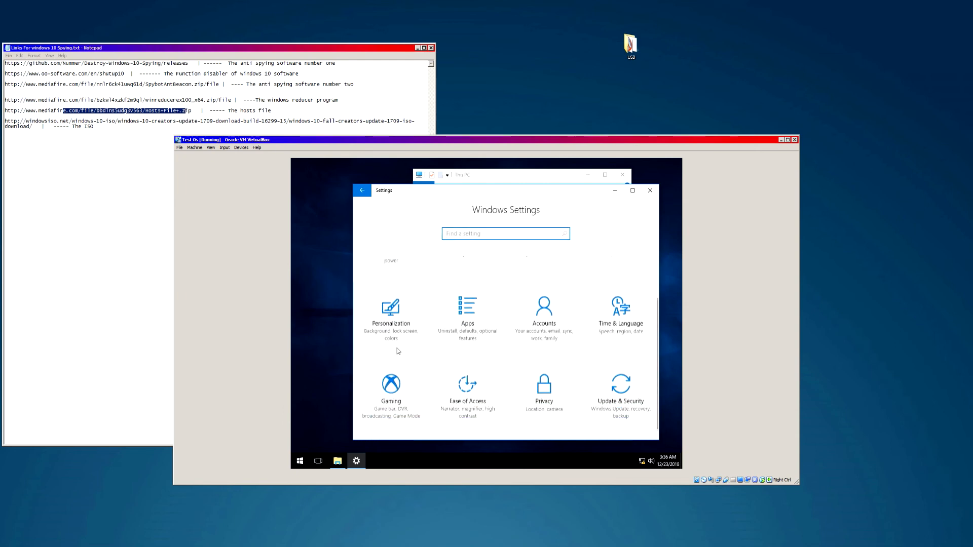
{"action": "left_click", "coordinate": [391, 383]}
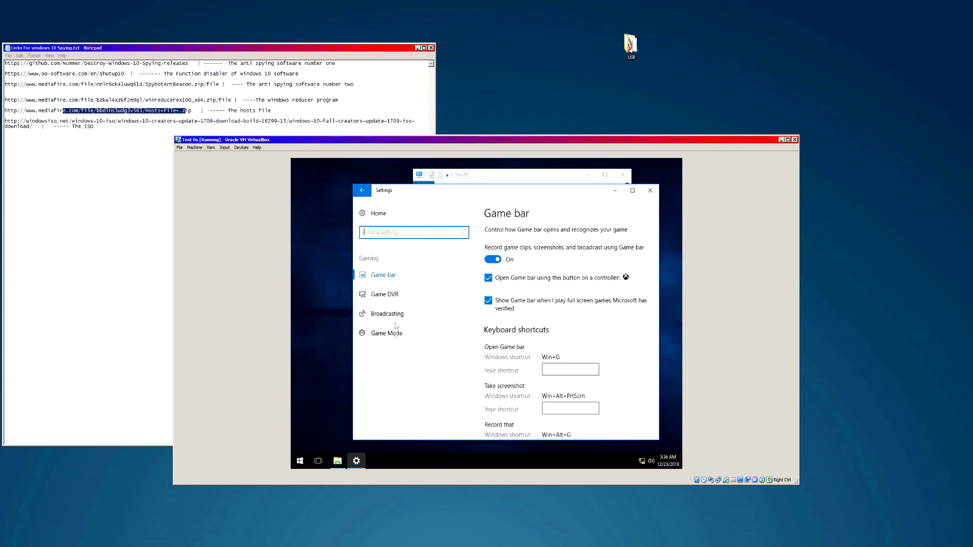
{"action": "left_click", "coordinate": [392, 354]}
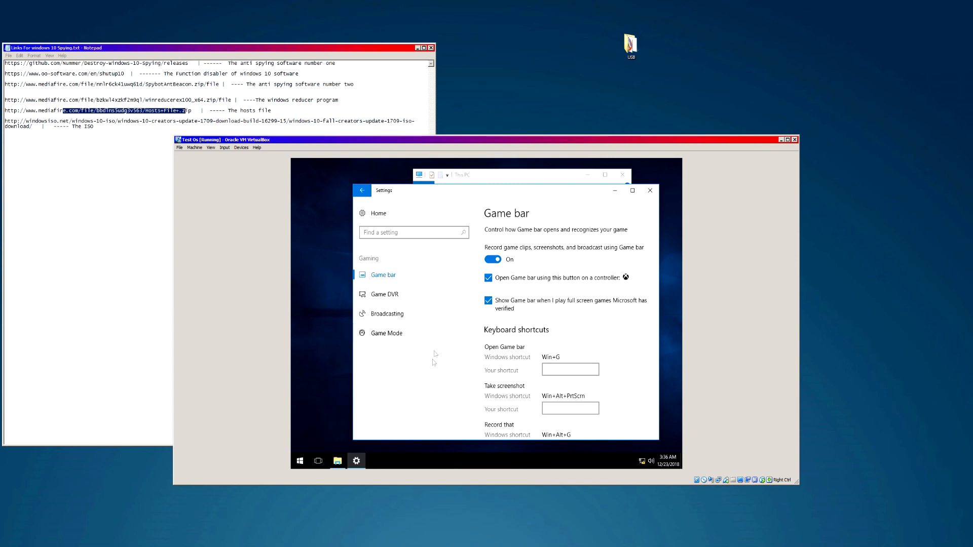
{"action": "left_click", "coordinate": [362, 192]}
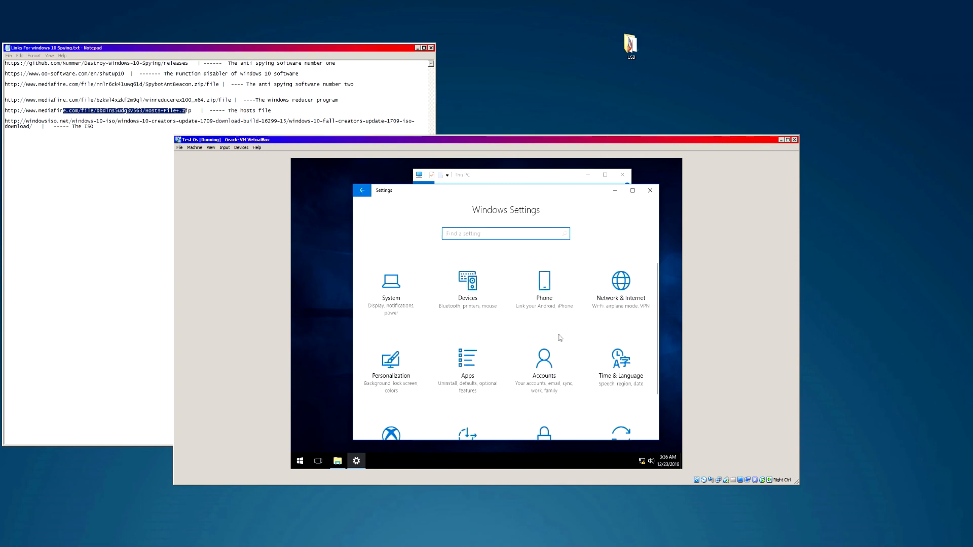
{"action": "scroll", "coordinate": [536, 339], "scroll_direction": "down", "scroll_amount": 1}
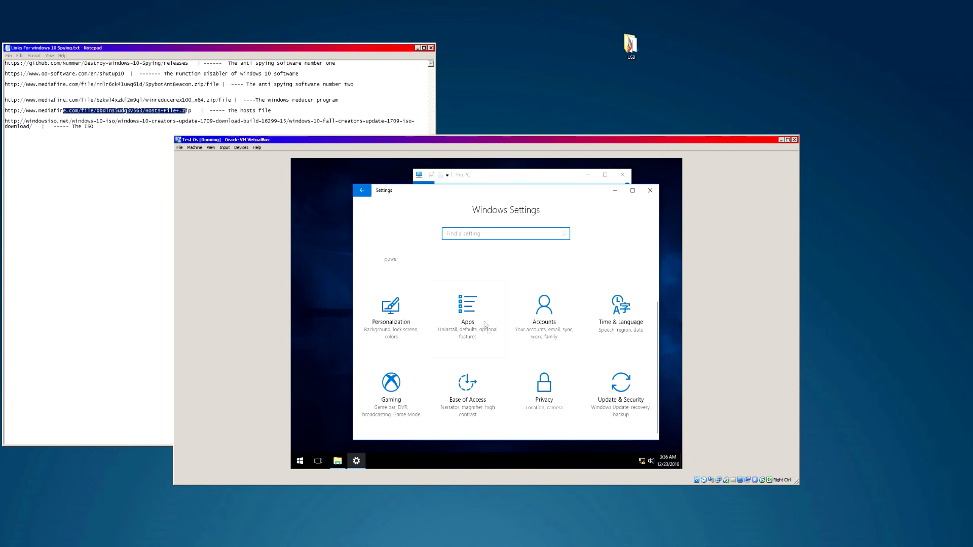
{"action": "left_click", "coordinate": [488, 331]}
{"action": "scroll", "coordinate": [561, 315], "scroll_direction": "down", "scroll_amount": 10}
{"action": "scroll", "coordinate": [540, 327], "scroll_direction": "up", "scroll_amount": 6}
{"action": "scroll", "coordinate": [540, 327], "scroll_direction": "up", "scroll_amount": 4}
{"action": "scroll", "coordinate": [521, 279], "scroll_direction": "down", "scroll_amount": 7}
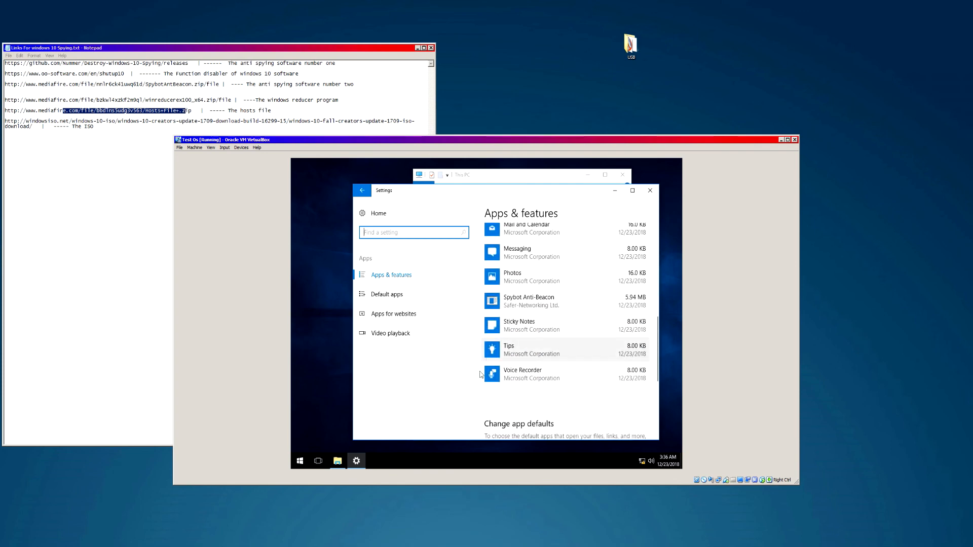
{"action": "scroll", "coordinate": [538, 324], "scroll_direction": "up", "scroll_amount": 3}
{"action": "scroll", "coordinate": [534, 309], "scroll_direction": "up", "scroll_amount": 3}
{"action": "scroll", "coordinate": [533, 306], "scroll_direction": "down", "scroll_amount": 5}
{"action": "scroll", "coordinate": [535, 345], "scroll_direction": "down", "scroll_amount": 5}
{"action": "scroll", "coordinate": [537, 365], "scroll_direction": "up", "scroll_amount": 10}
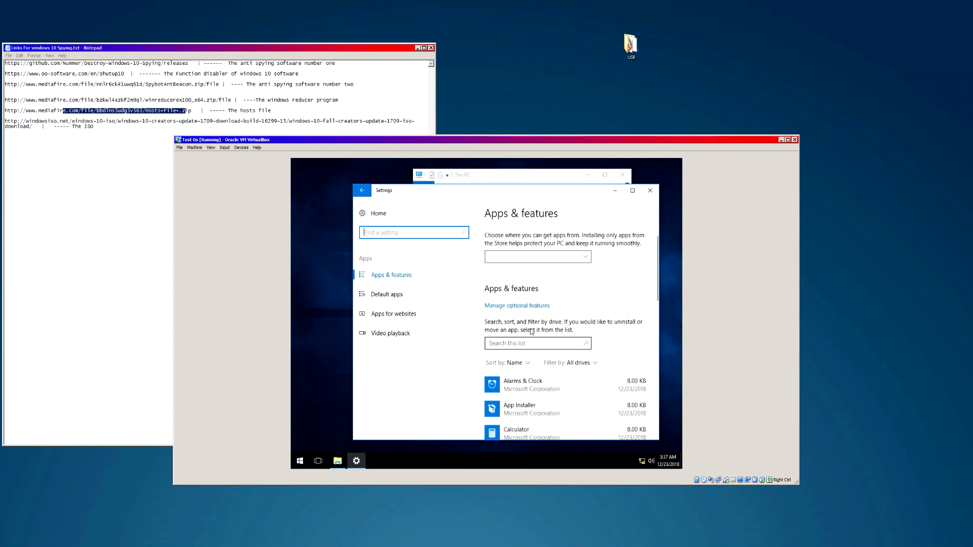
{"action": "scroll", "coordinate": [531, 332], "scroll_direction": "up", "scroll_amount": 1}
{"action": "left_click", "coordinate": [650, 192]}
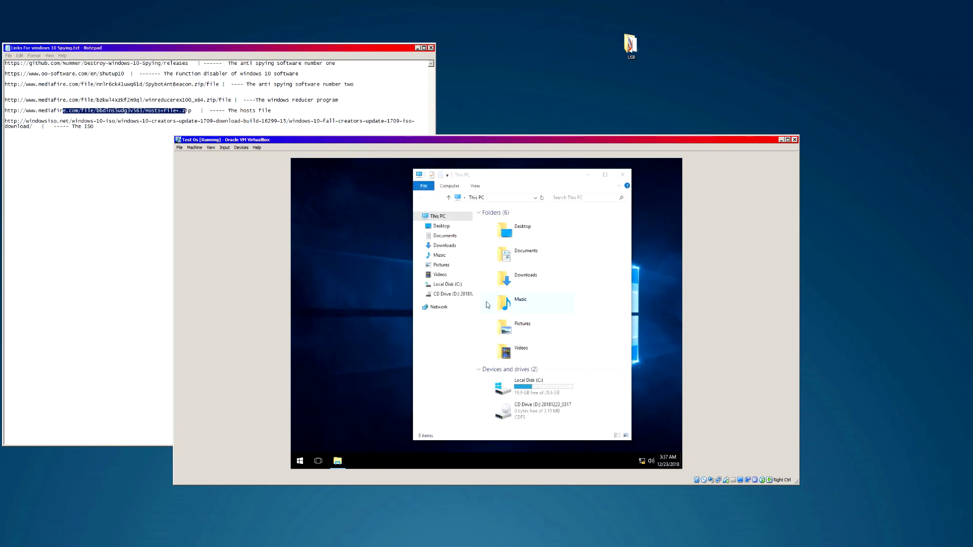
- Nudge the This PC window right and set taskbar Search to Show search icon
{"action": "left_click_drag", "start_coordinate": [507, 179], "coordinate": [538, 176]}
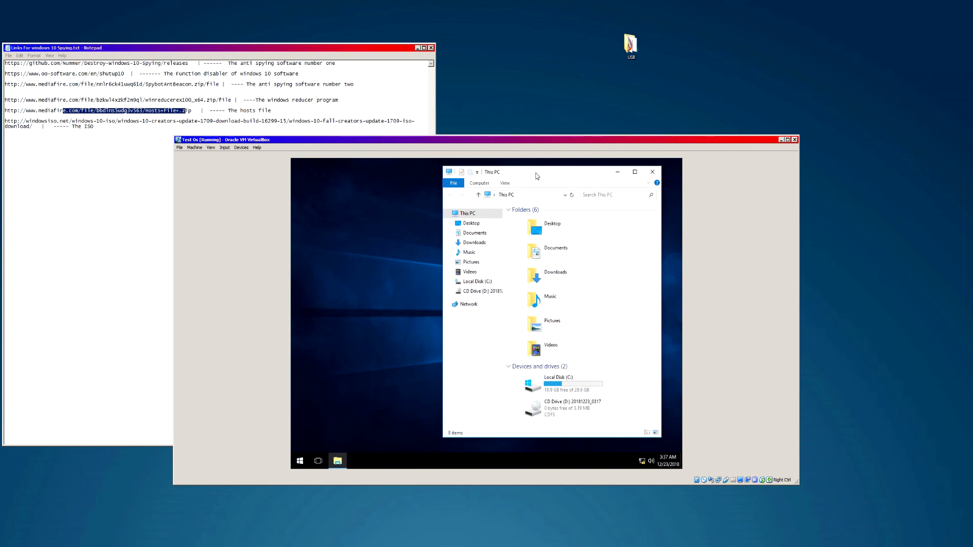
{"action": "right_click", "coordinate": [351, 457]}
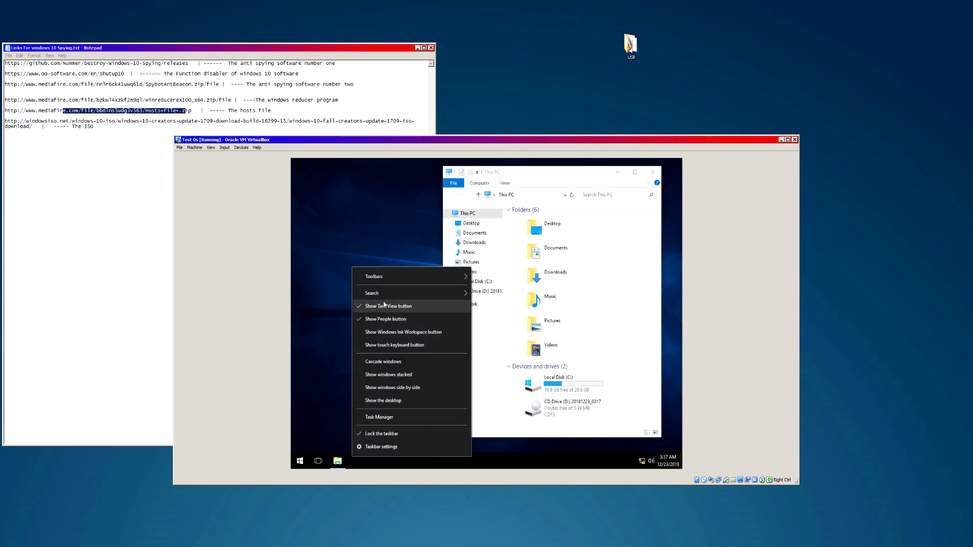
{"action": "mouse_move", "coordinate": [382, 294]}
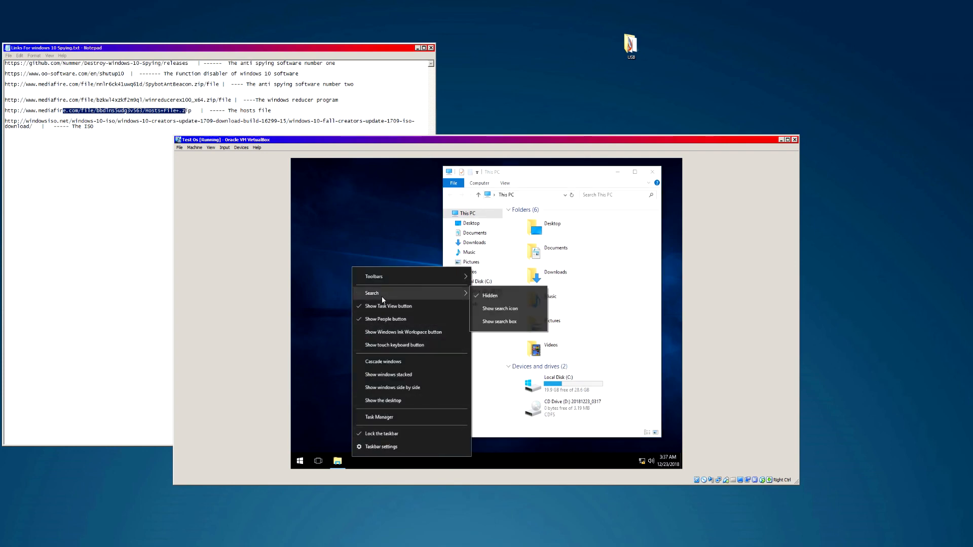
{"action": "left_click", "coordinate": [496, 310]}
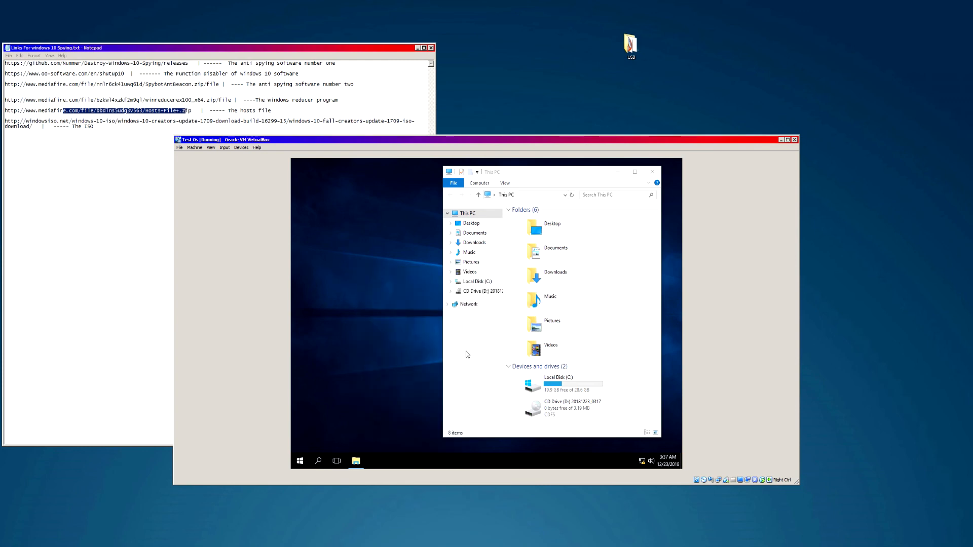
- Toggle Task View on and off, then set taskbar Search back to Hidden
{"action": "left_click", "coordinate": [329, 462]}
{"action": "left_click", "coordinate": [328, 463]}
{"action": "right_click", "coordinate": [325, 463]}
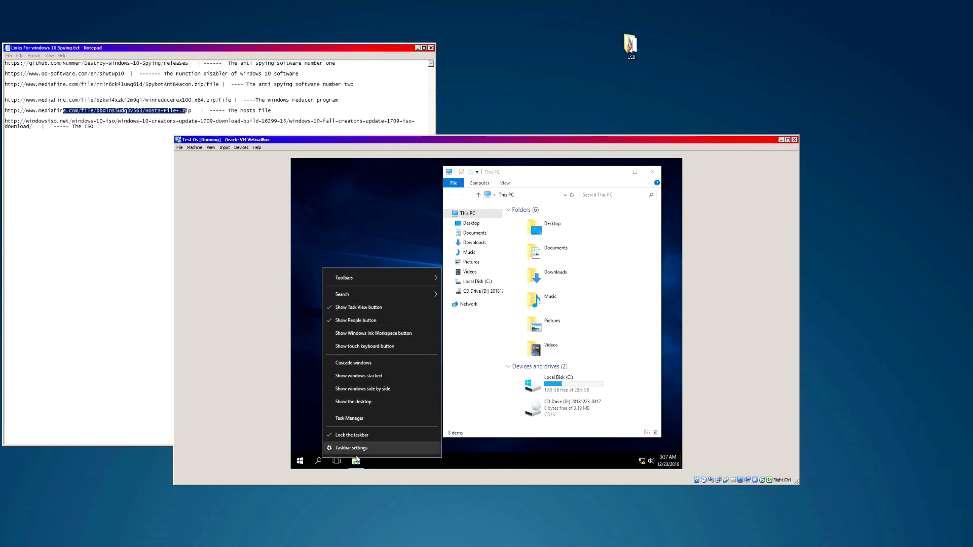
{"action": "left_click", "coordinate": [310, 398]}
{"action": "right_click", "coordinate": [322, 464]}
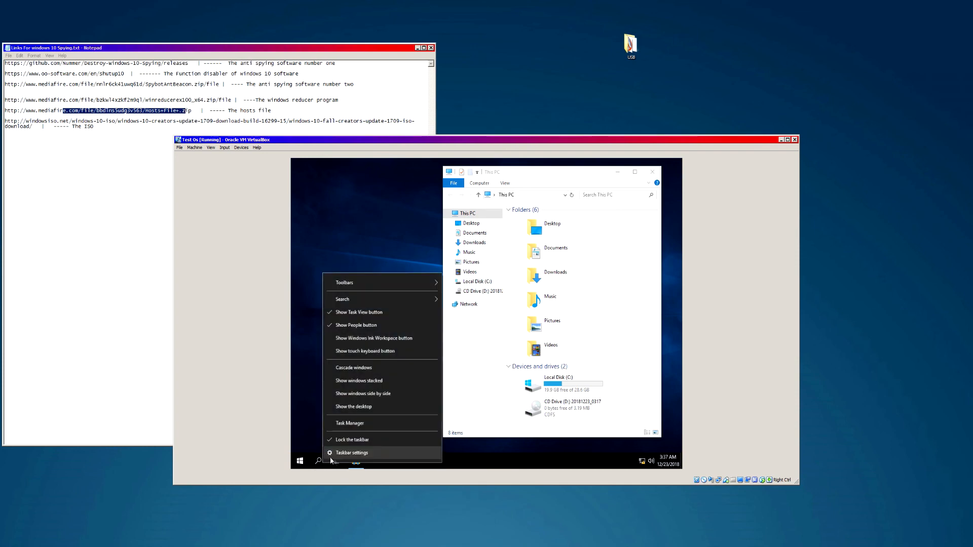
{"action": "mouse_move", "coordinate": [406, 299]}
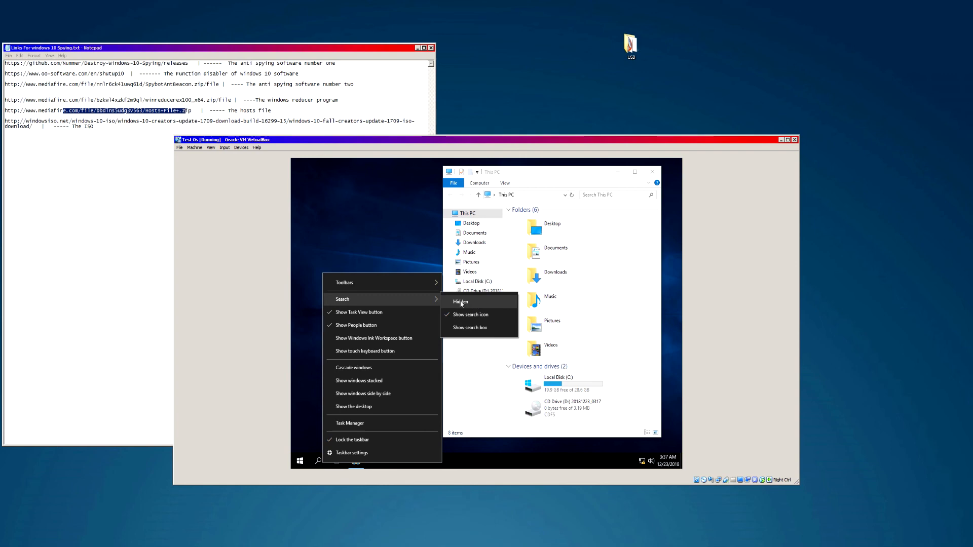
{"action": "left_click", "coordinate": [462, 303]}
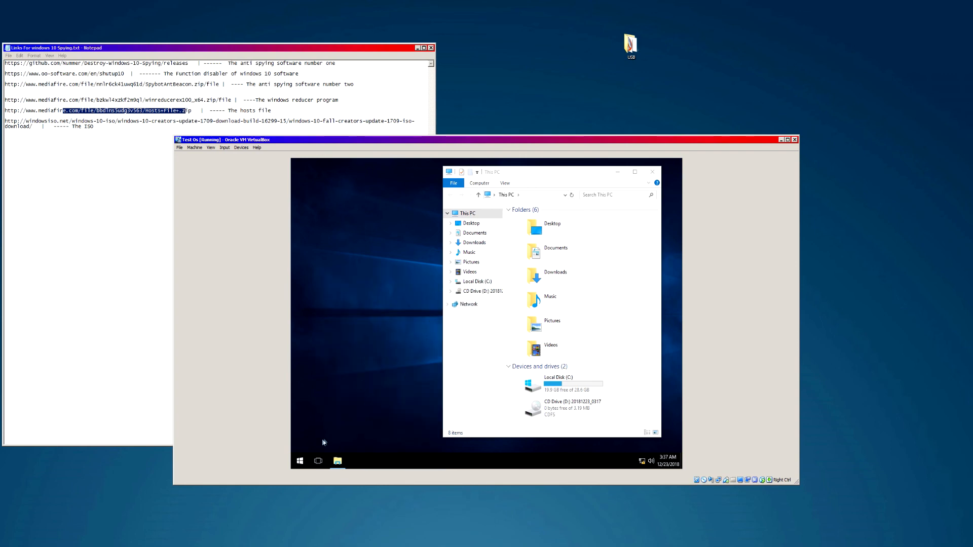
- Browse the Start menu's app list, then close it
{"action": "left_click", "coordinate": [306, 462]}
{"action": "scroll", "coordinate": [342, 304], "scroll_direction": "down", "scroll_amount": 10}
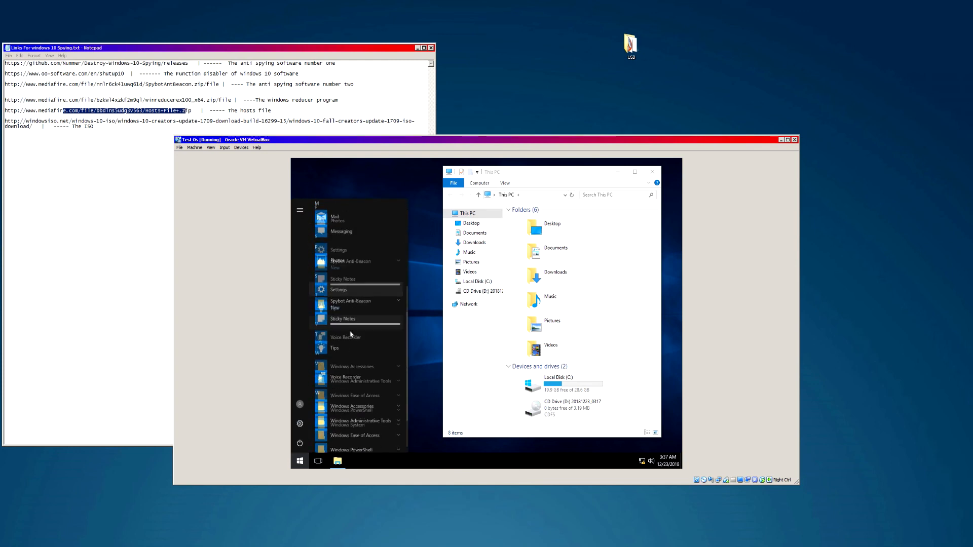
{"action": "scroll", "coordinate": [342, 358], "scroll_direction": "up", "scroll_amount": 10}
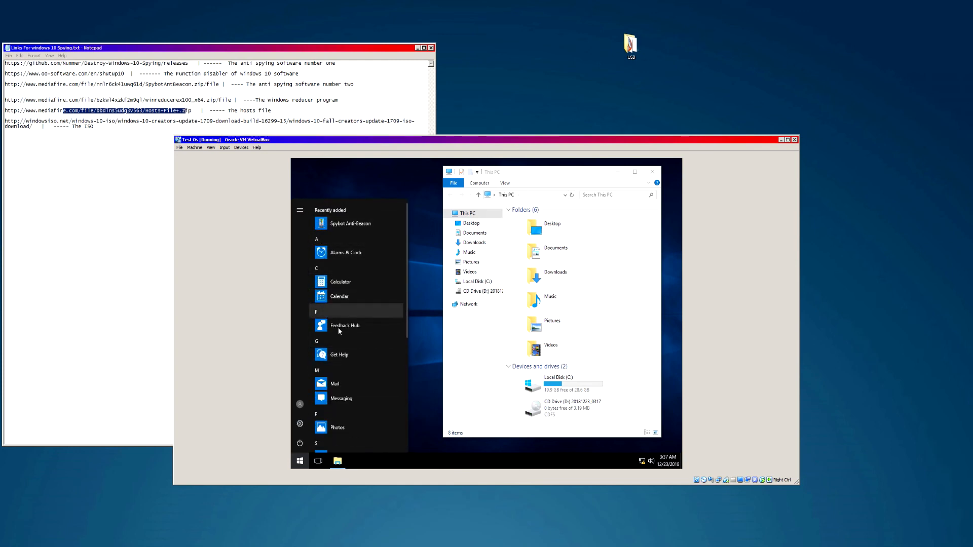
{"action": "scroll", "coordinate": [367, 366], "scroll_direction": "down", "scroll_amount": 10}
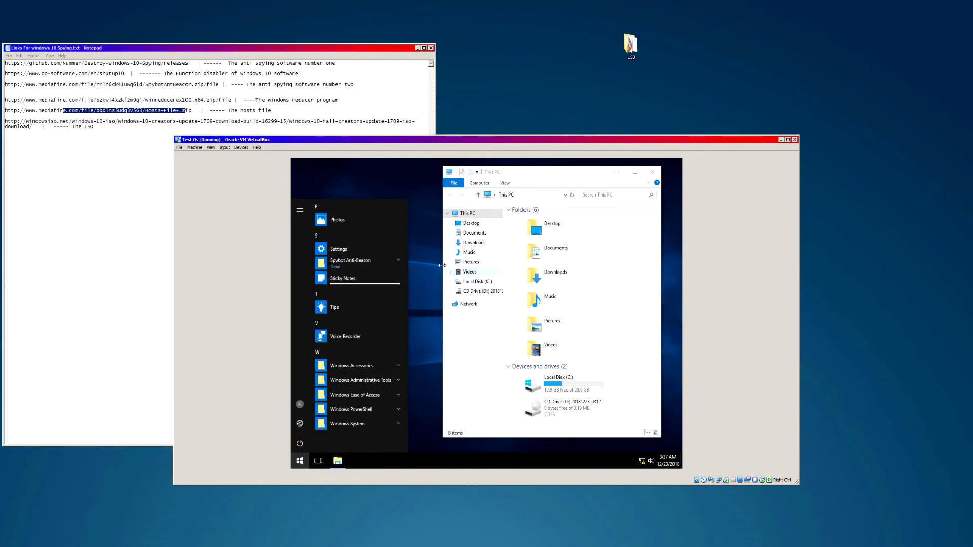
{"action": "left_click", "coordinate": [466, 294]}
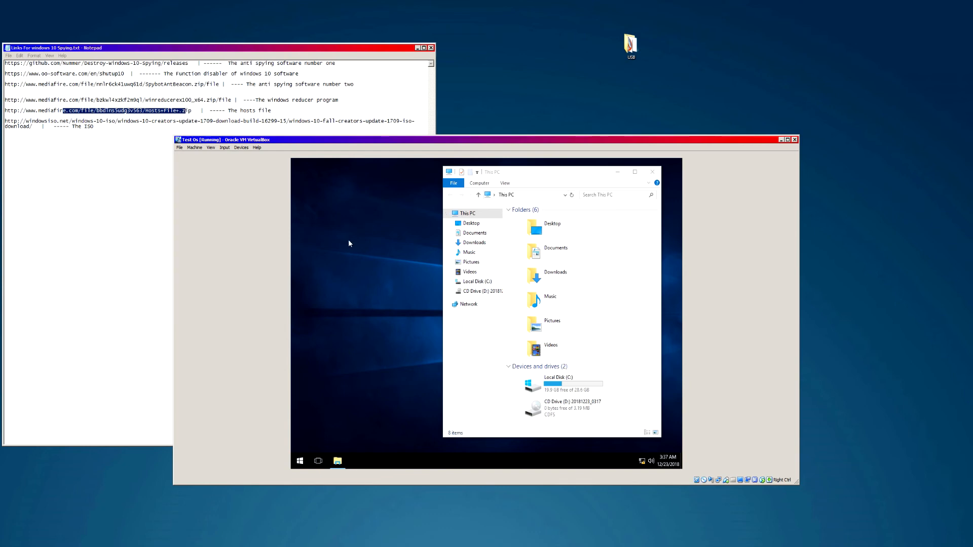
{"action": "left_click_drag", "start_coordinate": [312, 190], "coordinate": [486, 349]}
- Handwrite 'Thank' in blue across the top of the outro video
{"action": "left_click_drag", "start_coordinate": [332, 216], "coordinate": [556, 398]}
{"action": "left_click_drag", "start_coordinate": [316, 189], "coordinate": [554, 416]}
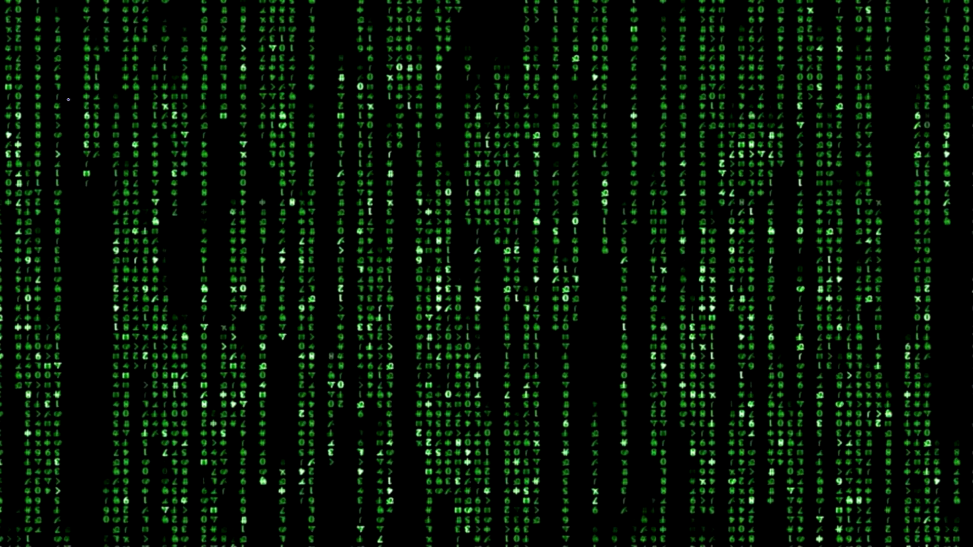
{"action": "mouse_move", "coordinate": [67, 66]}
{"action": "left_mouse_down"}
{"action": "mouse_move", "coordinate": [50, 195]}
{"action": "mouse_move", "coordinate": [90, 65]}
{"action": "mouse_move", "coordinate": [98, 193]}
{"action": "mouse_move", "coordinate": [154, 192]}
{"action": "left_mouse_up"}
{"action": "left_click_drag", "start_coordinate": [218, 140], "coordinate": [225, 193]}
{"action": "mouse_move", "coordinate": [265, 140]}
{"action": "left_mouse_down"}
{"action": "mouse_move", "coordinate": [292, 143]}
{"action": "mouse_move", "coordinate": [306, 190]}
{"action": "left_mouse_up"}
{"action": "left_click_drag", "start_coordinate": [348, 133], "coordinate": [348, 185]}
{"action": "left_click_drag", "start_coordinate": [348, 157], "coordinate": [371, 145]}
- Handwrite 'for watching' after it and scribble a zigzag underneath
{"action": "left_click_drag", "start_coordinate": [467, 135], "coordinate": [433, 199]}
{"action": "mouse_move", "coordinate": [429, 158]}
{"action": "left_mouse_down"}
{"action": "mouse_move", "coordinate": [454, 158]}
{"action": "mouse_move", "coordinate": [477, 198]}
{"action": "mouse_move", "coordinate": [483, 161]}
{"action": "mouse_move", "coordinate": [512, 182]}
{"action": "left_mouse_up"}
{"action": "mouse_move", "coordinate": [513, 172]}
{"action": "left_mouse_down"}
{"action": "mouse_move", "coordinate": [522, 162]}
{"action": "mouse_move", "coordinate": [592, 201]}
{"action": "mouse_move", "coordinate": [652, 175]}
{"action": "mouse_move", "coordinate": [676, 206]}
{"action": "left_mouse_up"}
{"action": "mouse_move", "coordinate": [704, 172]}
{"action": "left_mouse_down"}
{"action": "mouse_move", "coordinate": [702, 208]}
{"action": "mouse_move", "coordinate": [719, 185]}
{"action": "mouse_move", "coordinate": [738, 207]}
{"action": "left_mouse_up"}
{"action": "mouse_move", "coordinate": [750, 177]}
{"action": "left_mouse_down"}
{"action": "mouse_move", "coordinate": [749, 202]}
{"action": "mouse_move", "coordinate": [774, 203]}
{"action": "left_mouse_up"}
{"action": "mouse_move", "coordinate": [787, 161]}
{"action": "left_mouse_down"}
{"action": "mouse_move", "coordinate": [790, 202]}
{"action": "mouse_move", "coordinate": [861, 213]}
{"action": "mouse_move", "coordinate": [817, 248]}
{"action": "left_mouse_up"}
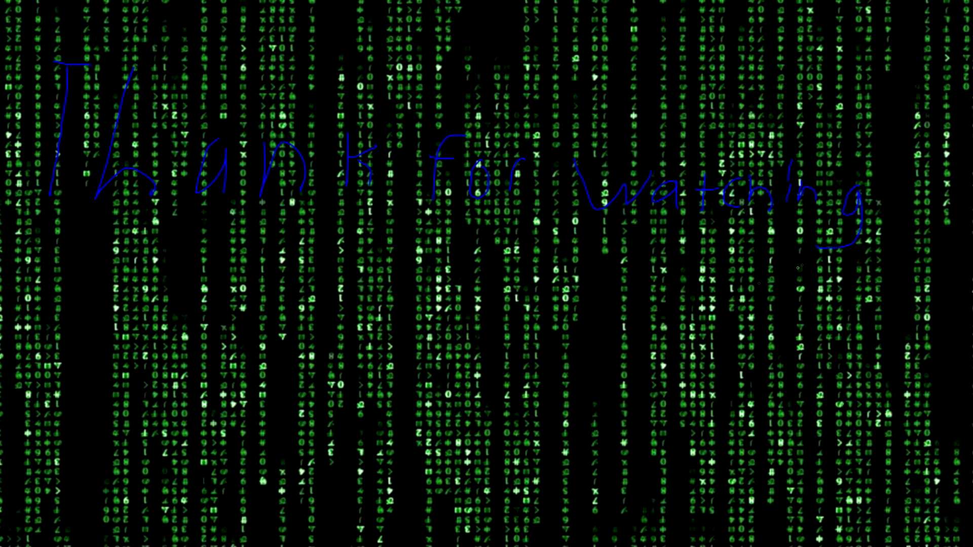
{"action": "mouse_move", "coordinate": [181, 302]}
{"action": "left_mouse_down"}
{"action": "mouse_move", "coordinate": [325, 364]}
{"action": "mouse_move", "coordinate": [733, 449]}
{"action": "left_mouse_up"}
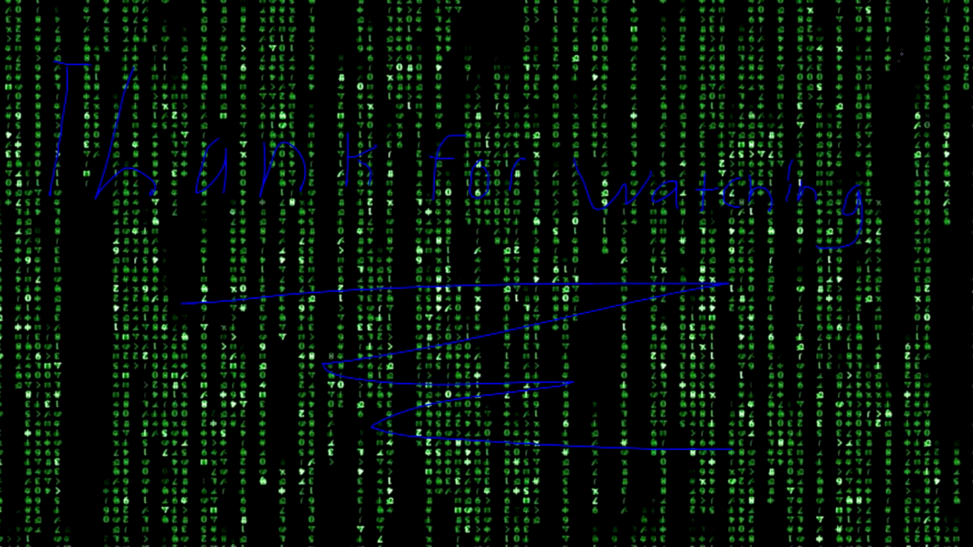